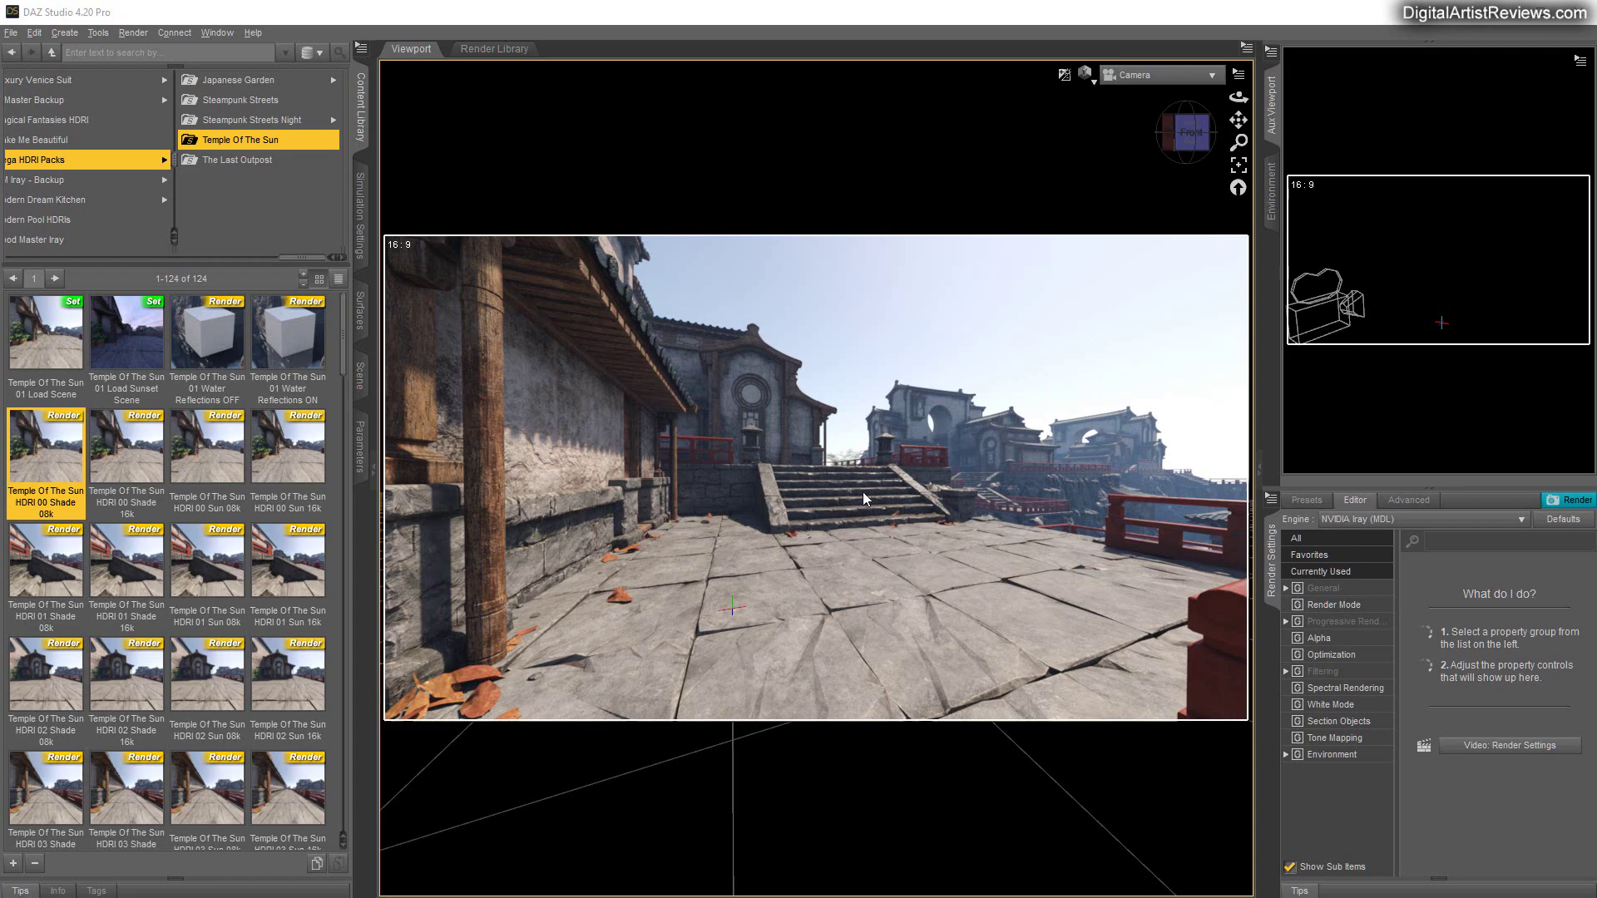
Look around the Temple Of The Sun environment and browse through its shade, sun and sunset HDRI presets.
{"action": "left_click_drag", "start_coordinate": [1239, 97], "coordinate": [1135, 97]}
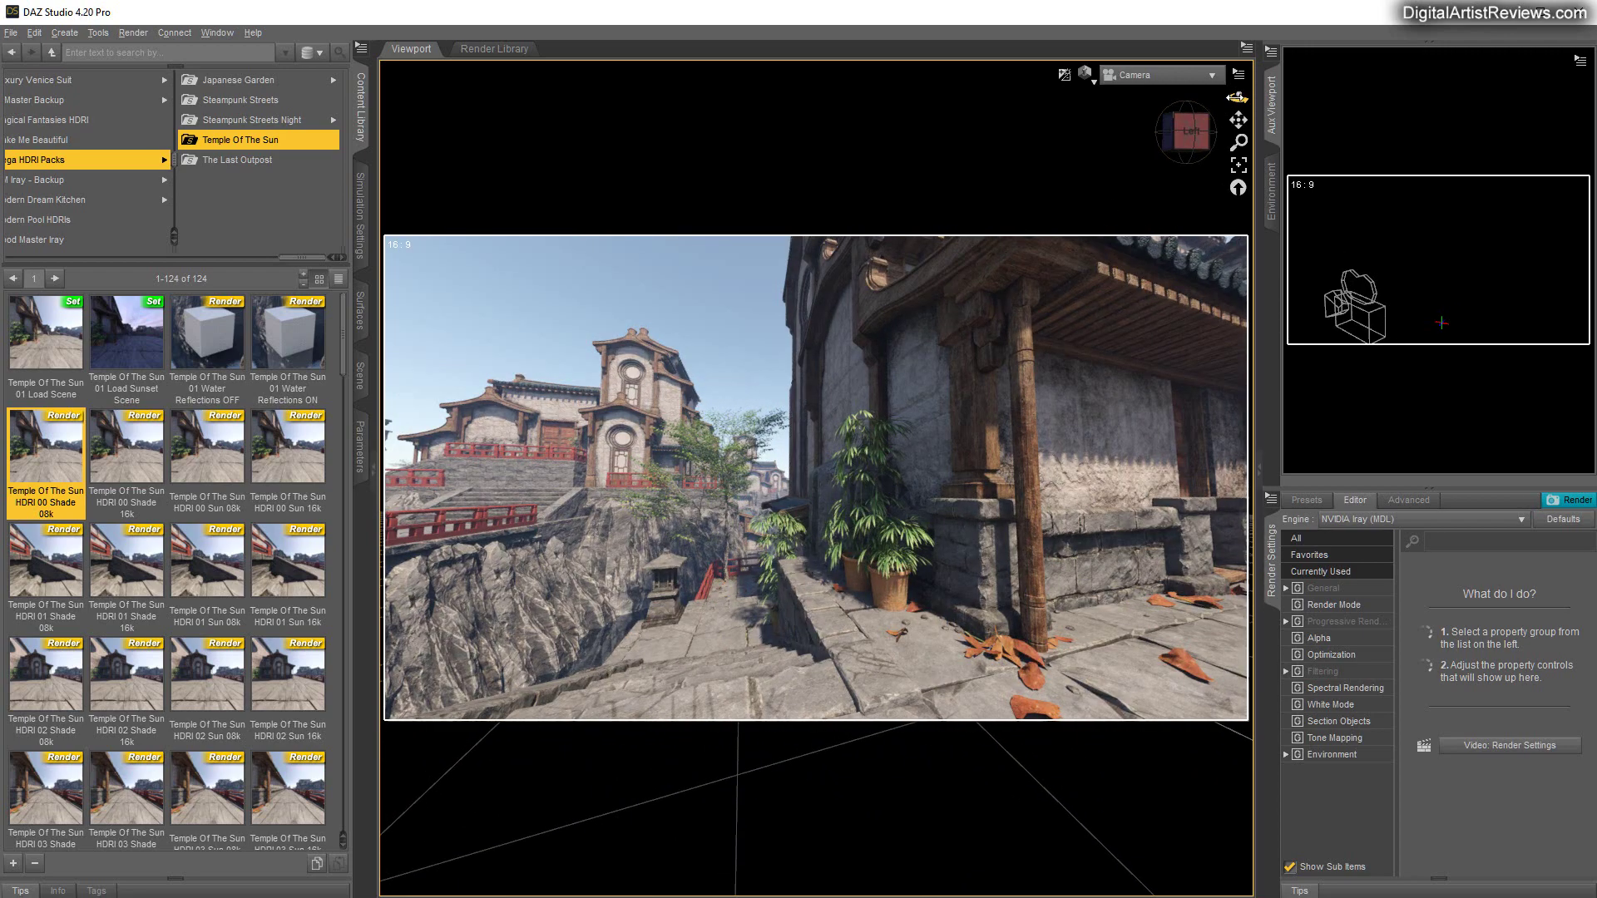
{"action": "left_click_drag", "start_coordinate": [1238, 97], "coordinate": [1192, 146]}
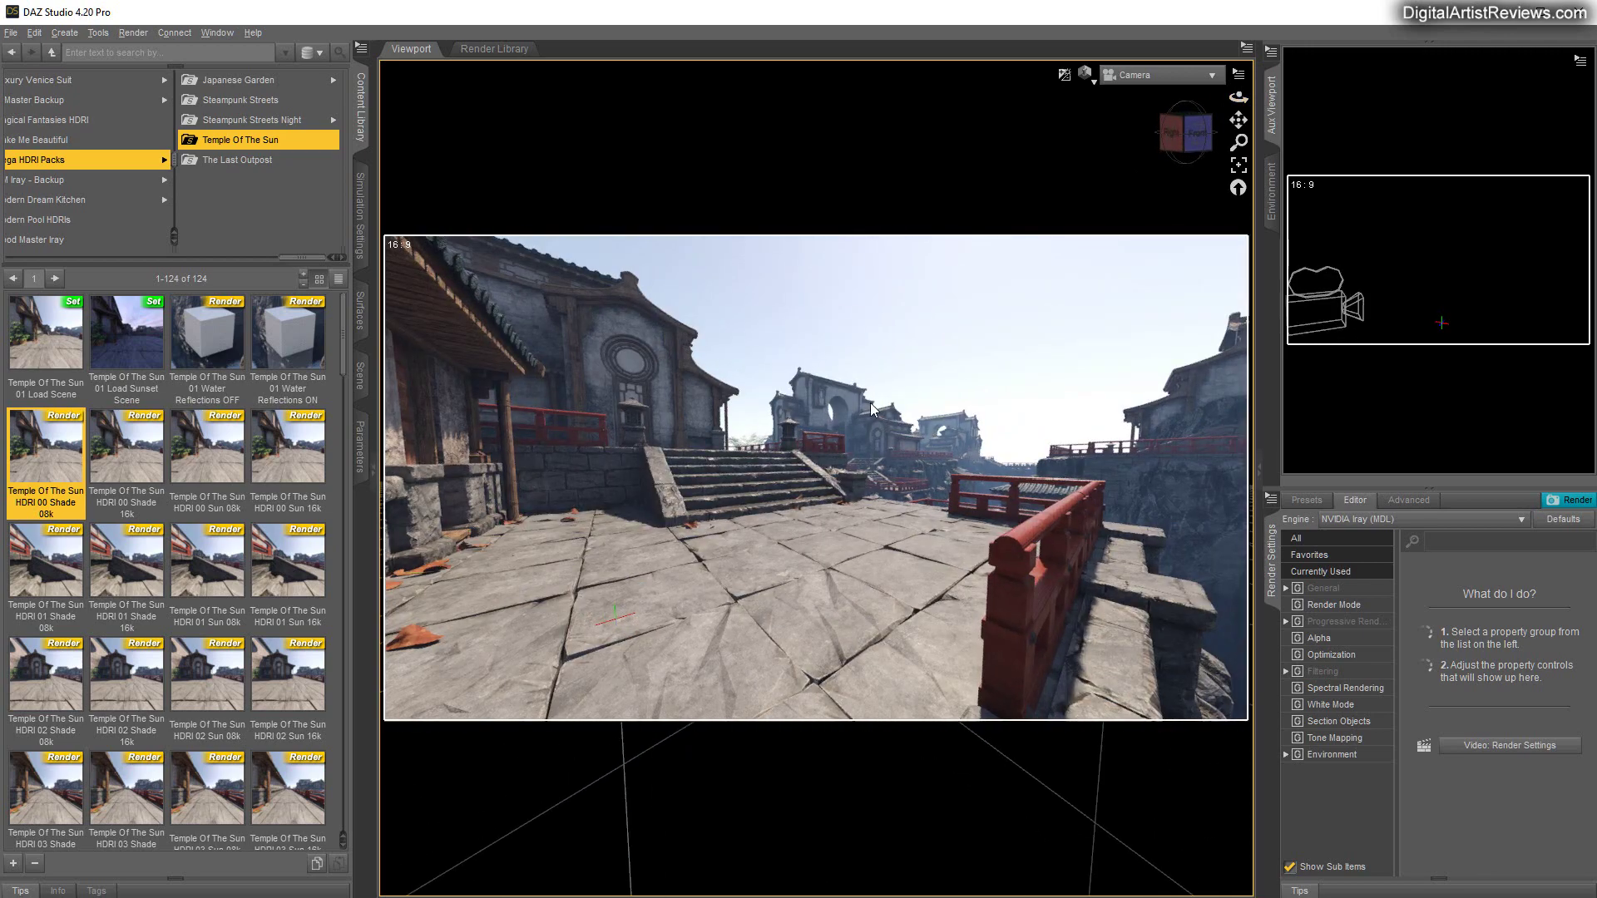
{"action": "scroll", "coordinate": [246, 504], "scroll_direction": "down", "scroll_amount": 10}
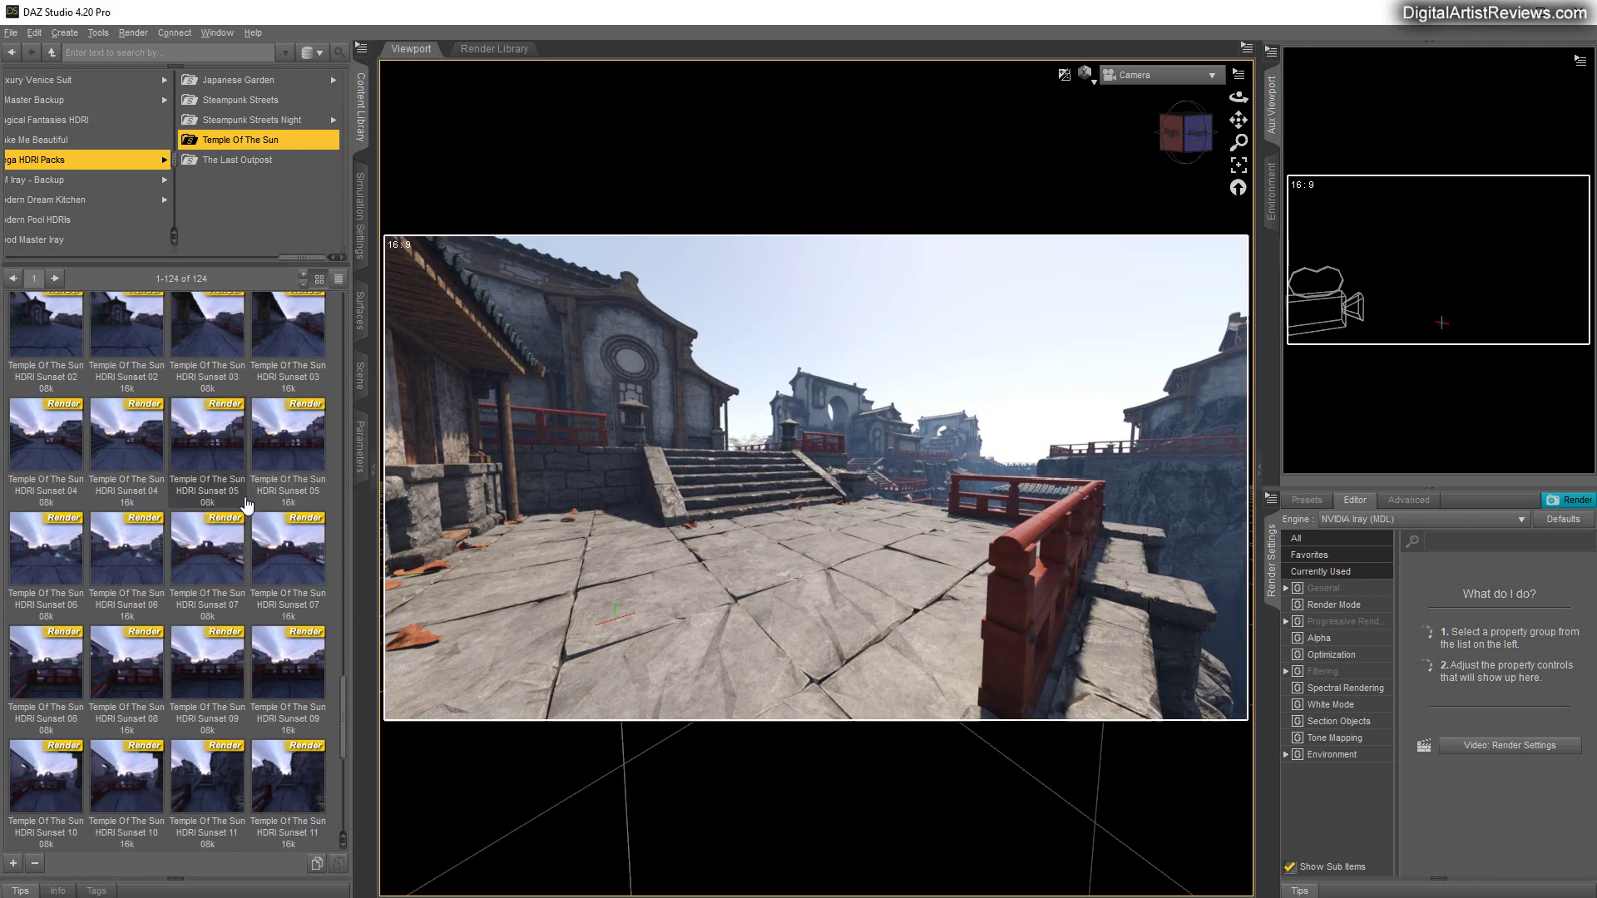
{"action": "scroll", "coordinate": [248, 506], "scroll_direction": "down", "scroll_amount": 5}
{"action": "scroll", "coordinate": [223, 492], "scroll_direction": "up", "scroll_amount": 5}
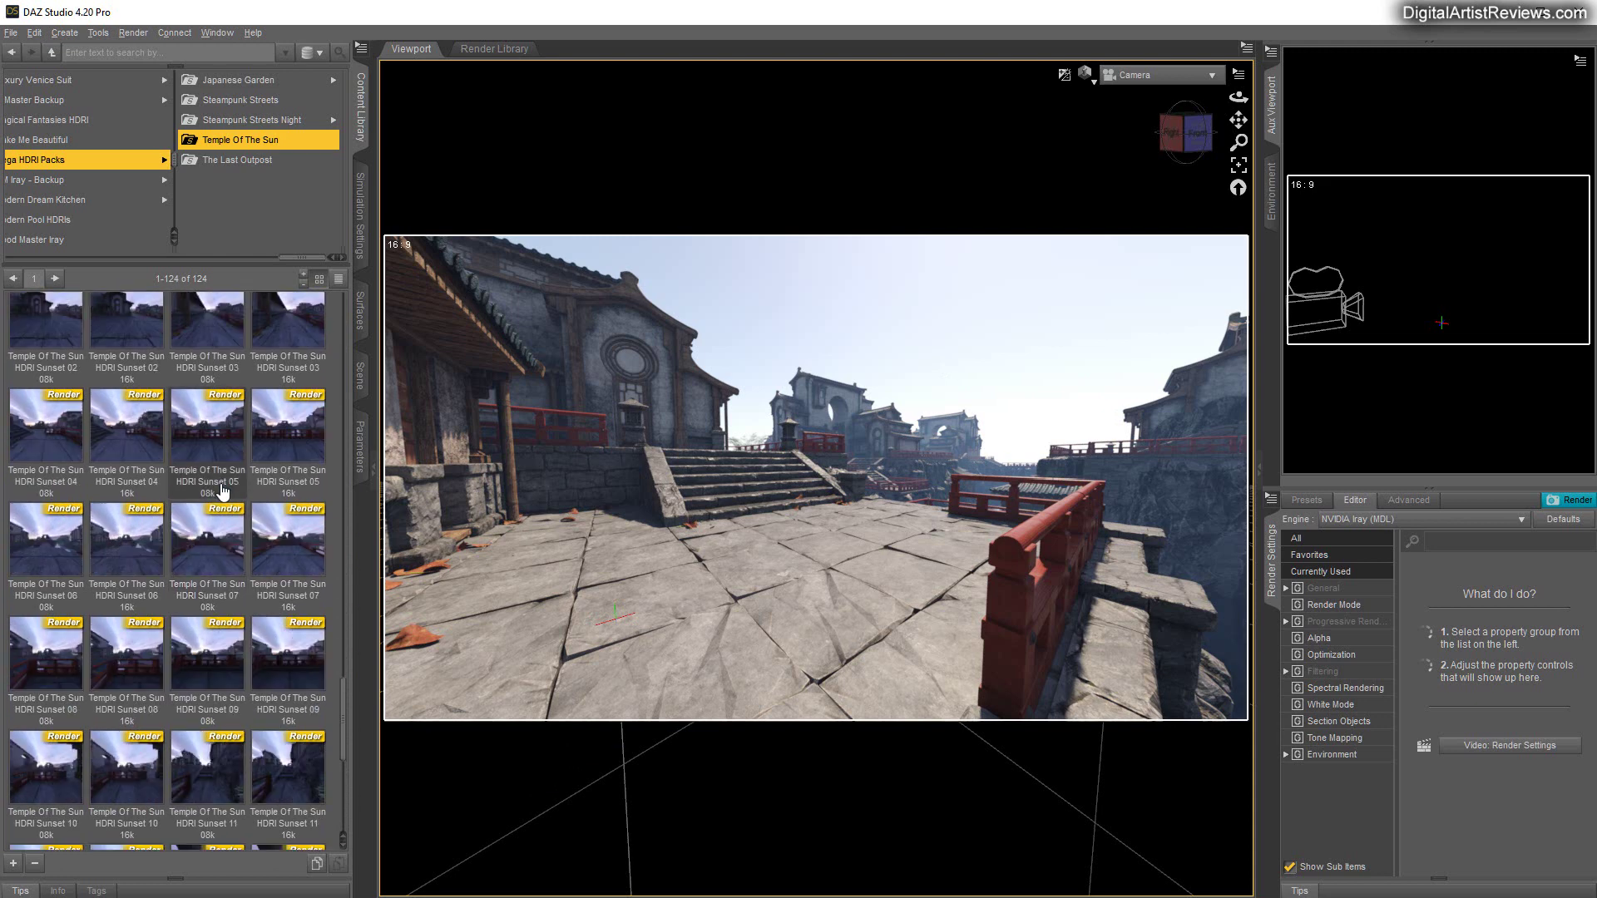
{"action": "scroll", "coordinate": [221, 504], "scroll_direction": "up", "scroll_amount": 3}
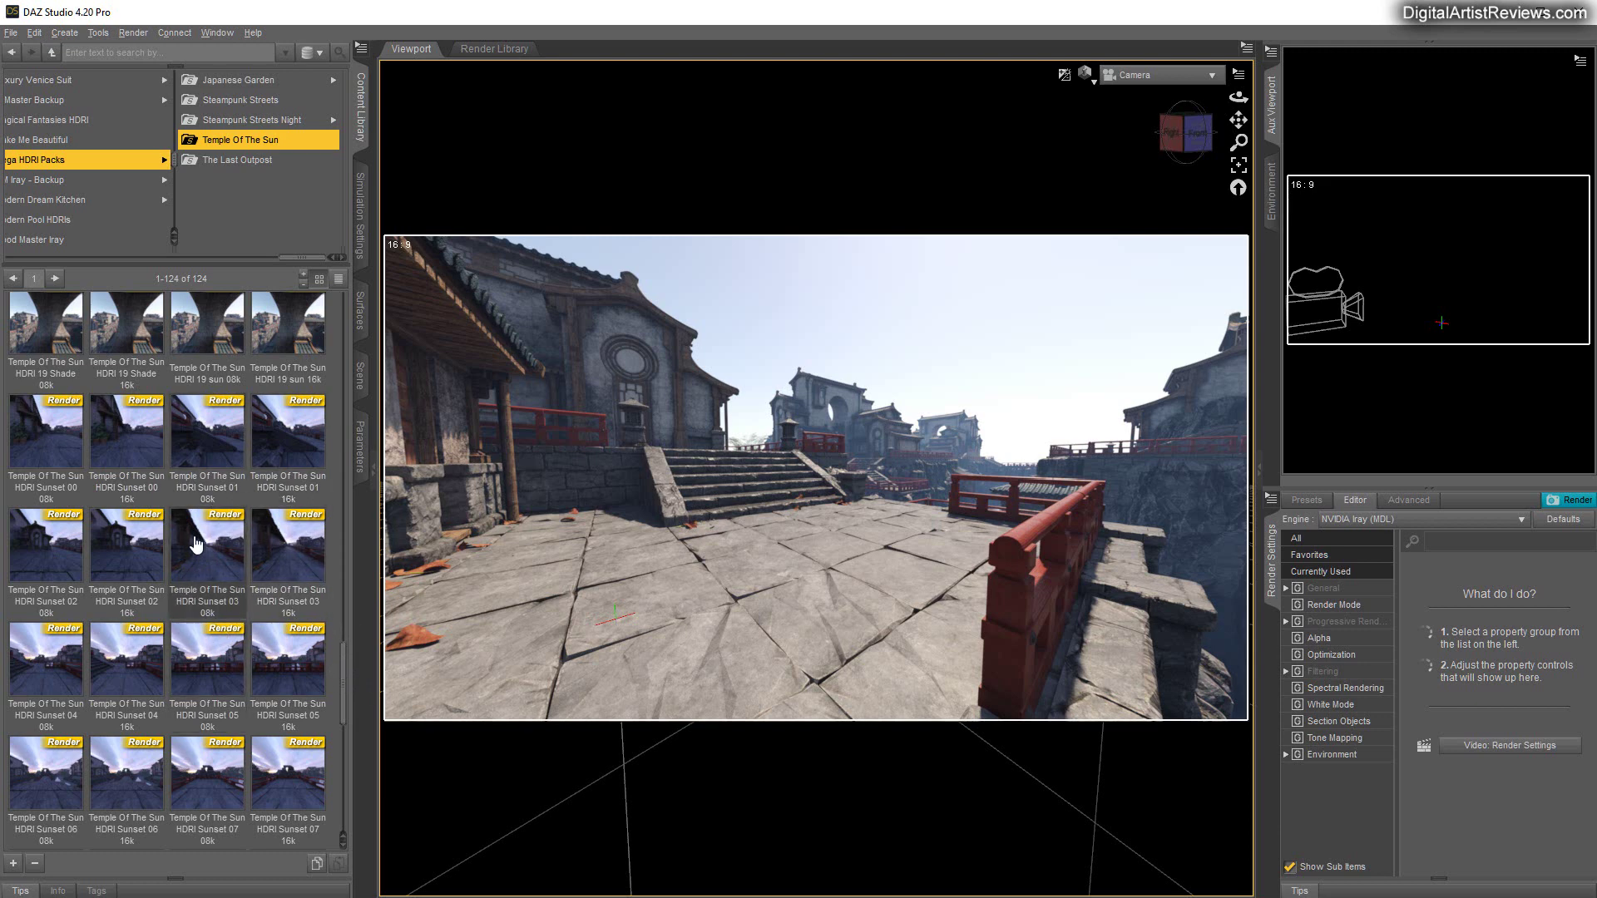
{"action": "scroll", "coordinate": [193, 548], "scroll_direction": "up", "scroll_amount": 15}
{"action": "scroll", "coordinate": [193, 547], "scroll_direction": "up", "scroll_amount": 1}
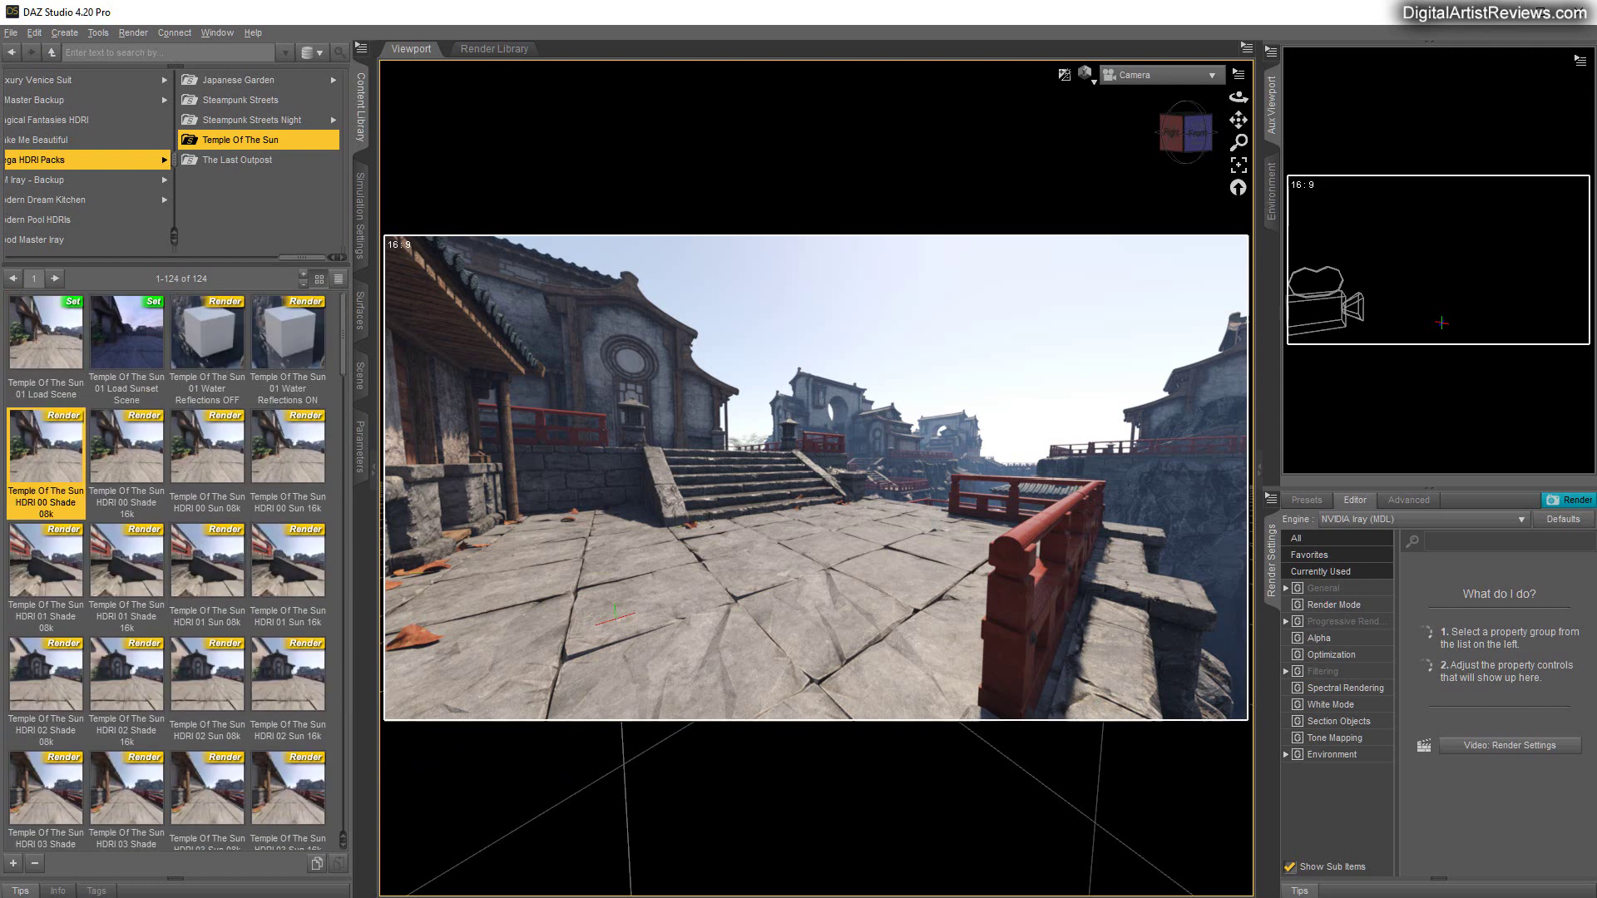
Apply the Temple Of The Sun HDRI 00 Sun 08k render preset.
{"action": "mouse_move", "coordinate": [304, 259]}
{"action": "left_mouse_down"}
{"action": "mouse_move", "coordinate": [63, 266]}
{"action": "mouse_move", "coordinate": [309, 268]}
{"action": "left_mouse_up"}
{"action": "left_click", "coordinate": [246, 438]}
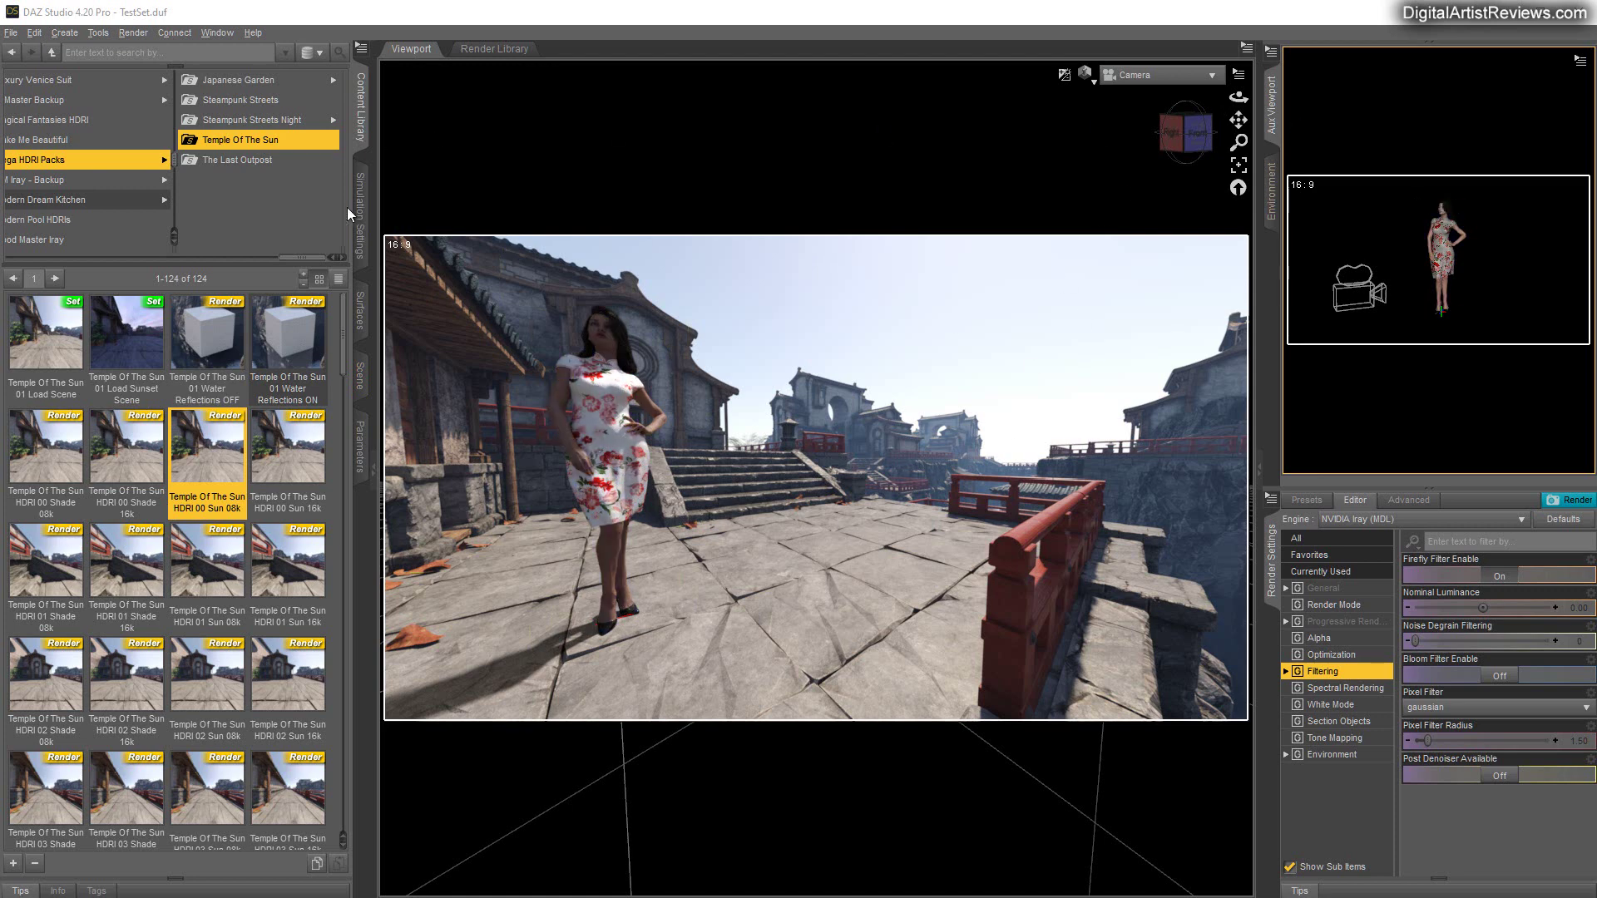
Show the camera's transform parameters and swing the camera around to view the figure on the temple terrace from different angles.
{"action": "left_click", "coordinate": [361, 378]}
{"action": "left_click", "coordinate": [79, 98]}
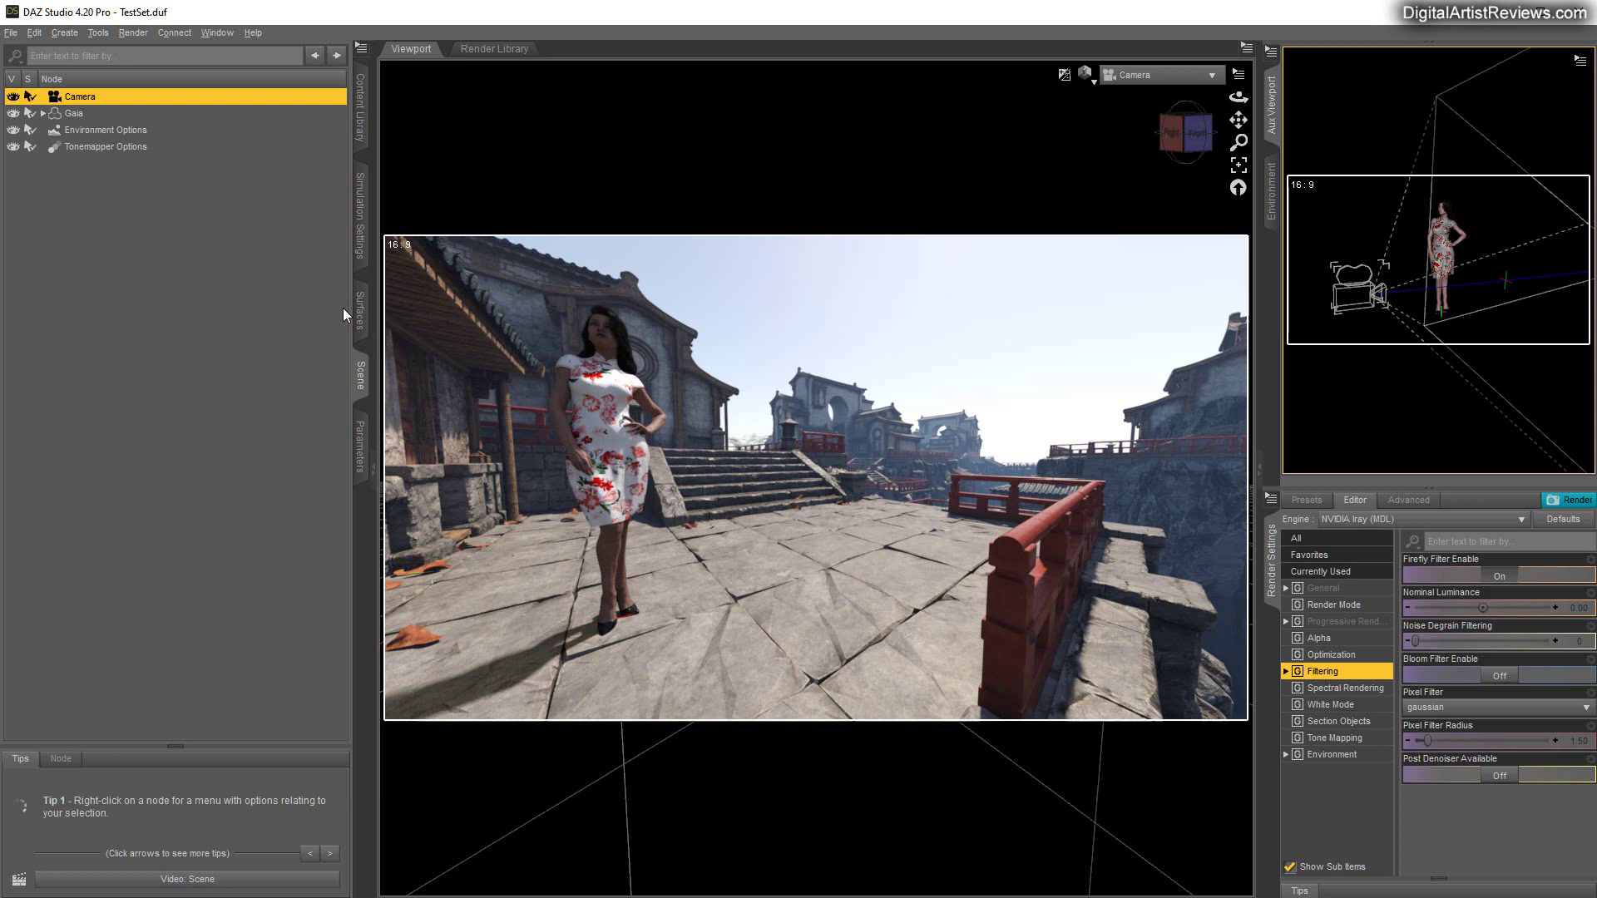
{"action": "left_click", "coordinate": [361, 445]}
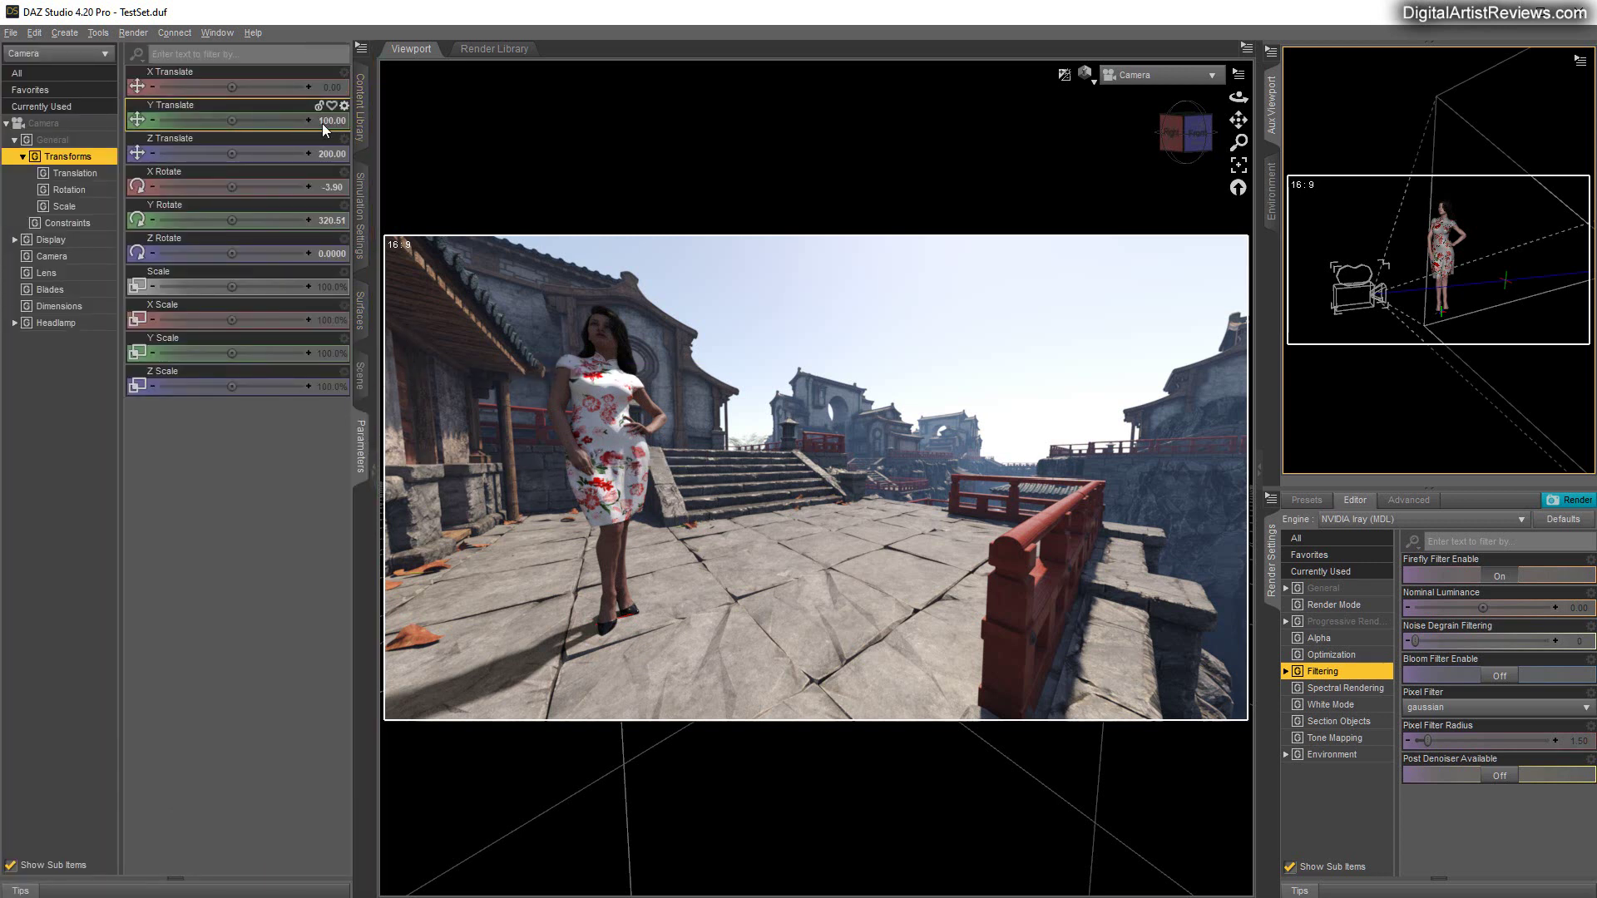
{"action": "middle_click_drag", "start_coordinate": [441, 603], "coordinate": [362, 589]}
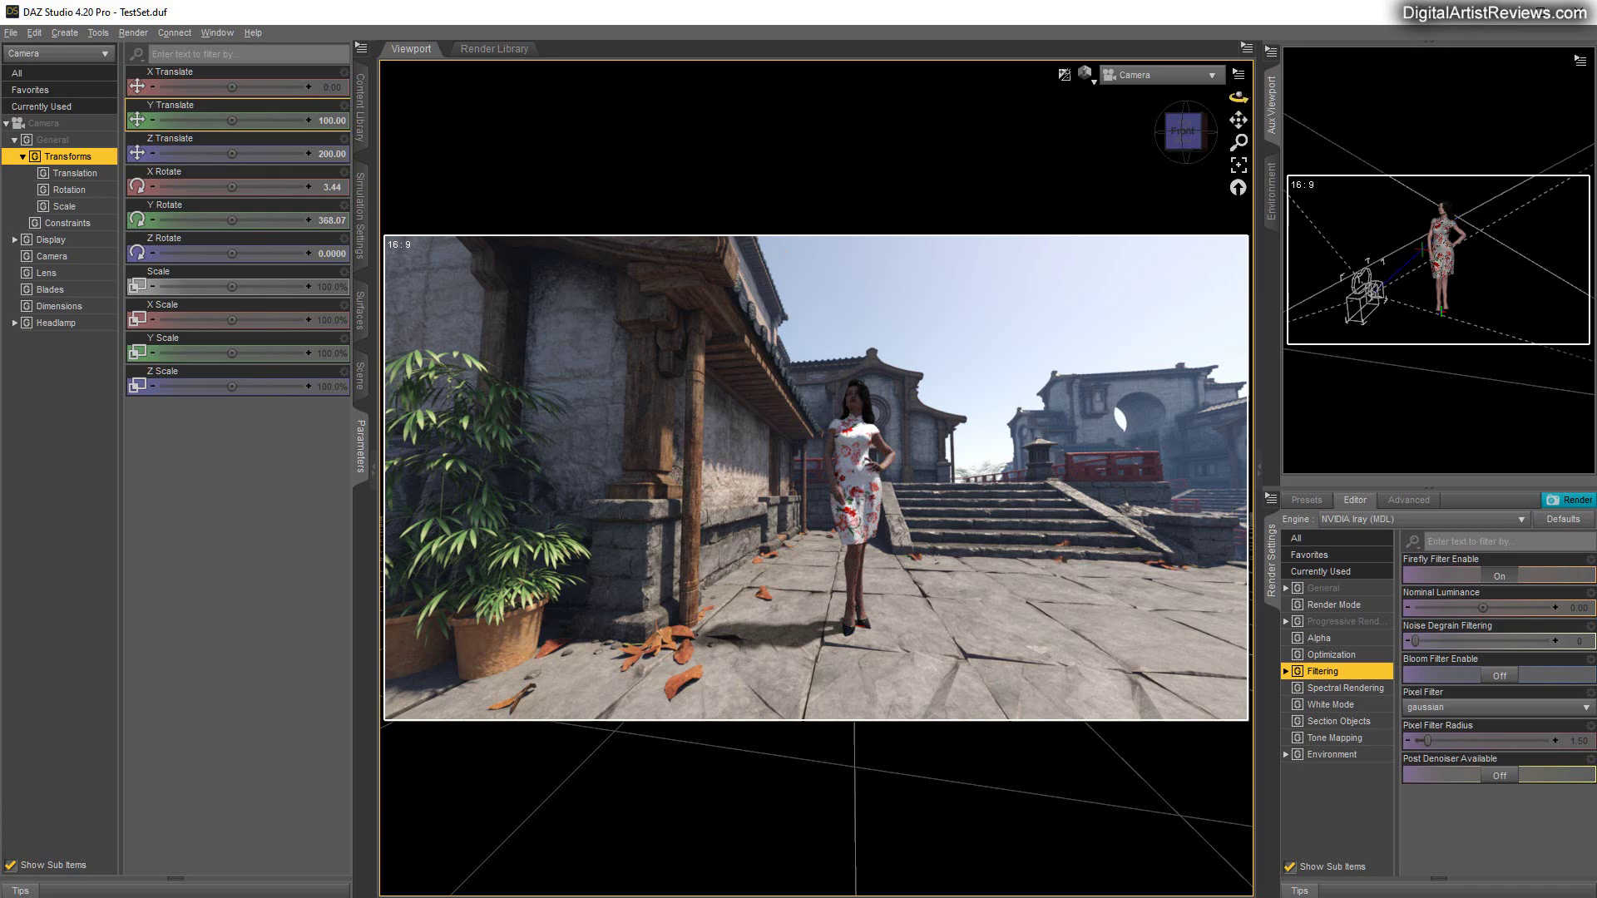
{"action": "right_click_drag", "start_coordinate": [1239, 97], "coordinate": [1295, 98]}
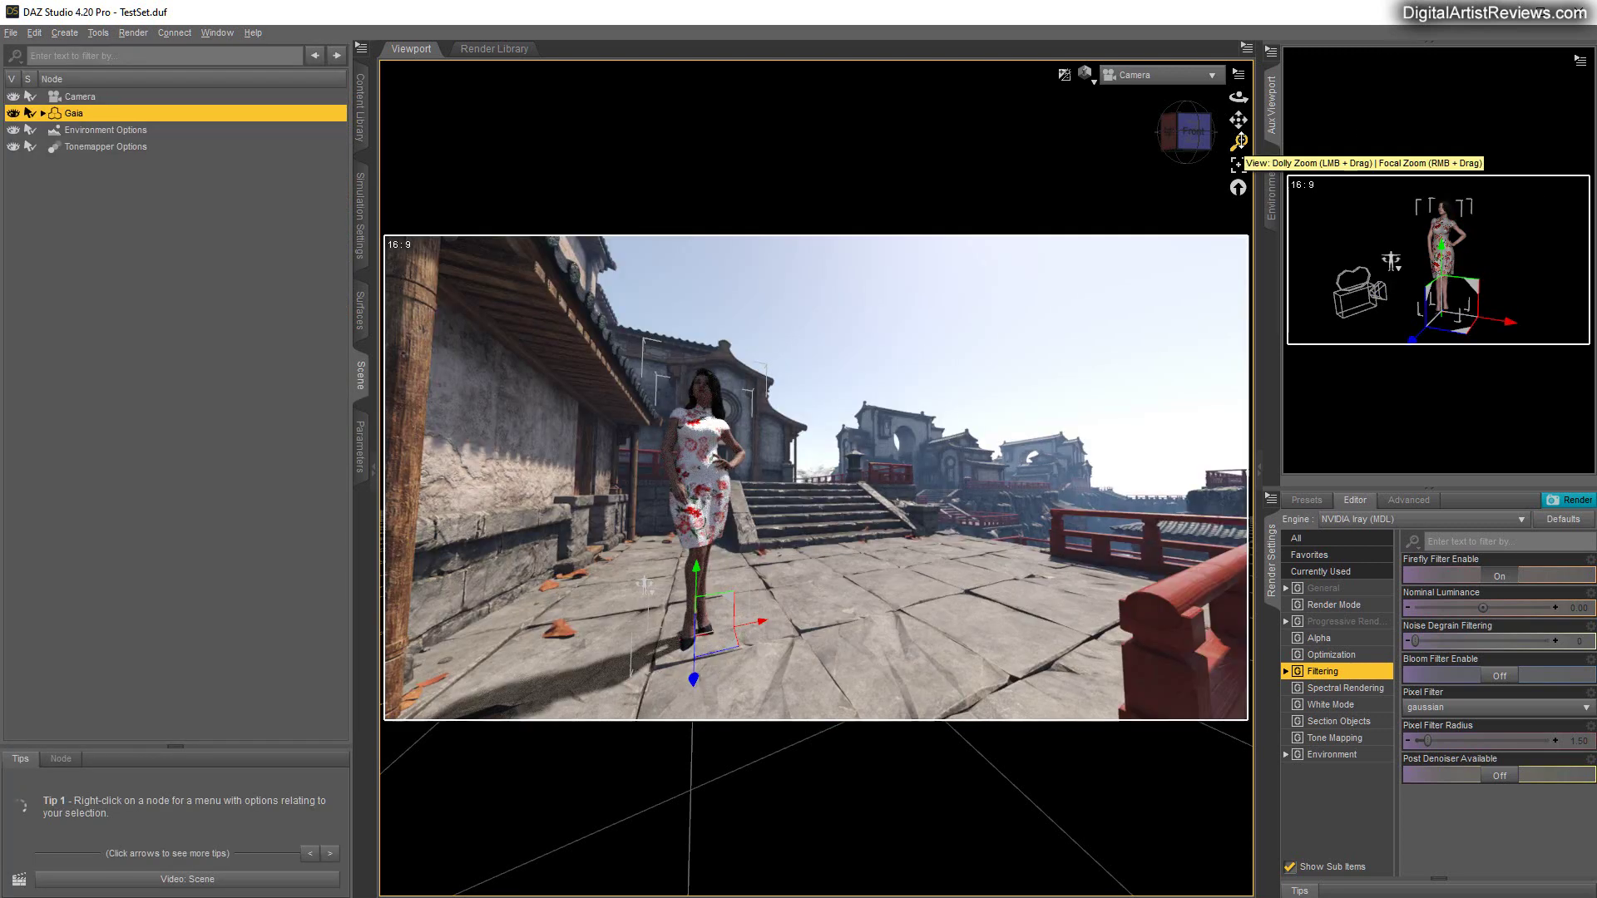
Move the camera farther from the figure and shift it sideways so she stands in front of the red railing.
{"action": "left_click_drag", "start_coordinate": [1240, 141], "coordinate": [1241, 109]}
{"action": "left_click_drag", "start_coordinate": [660, 563], "coordinate": [692, 523]}
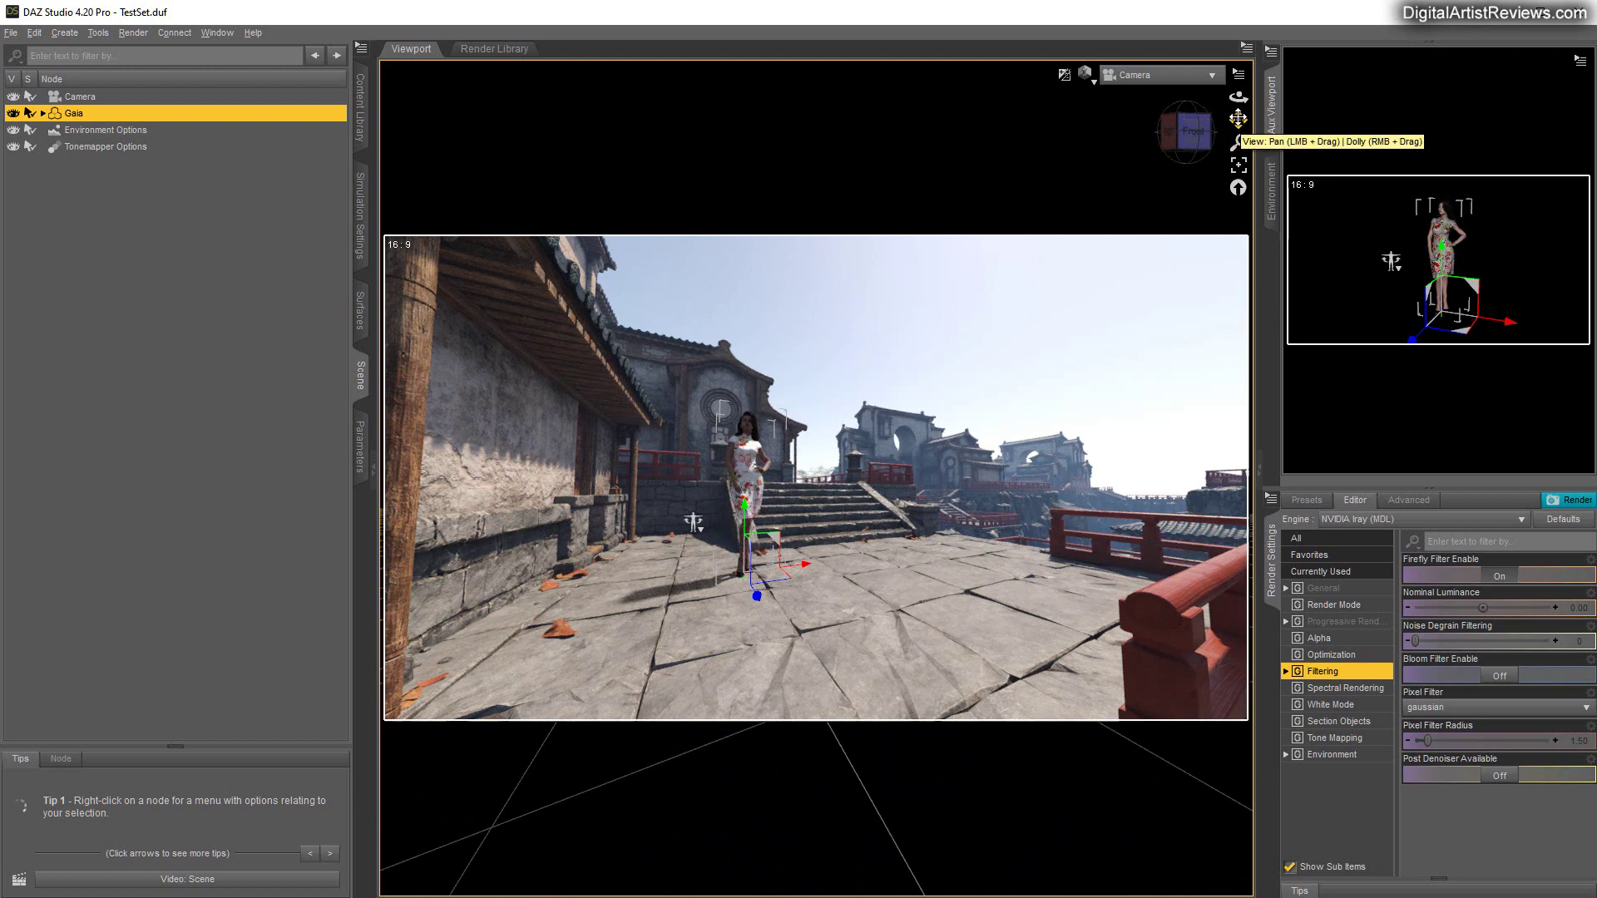
{"action": "left_click_drag", "start_coordinate": [1239, 119], "coordinate": [1410, 124]}
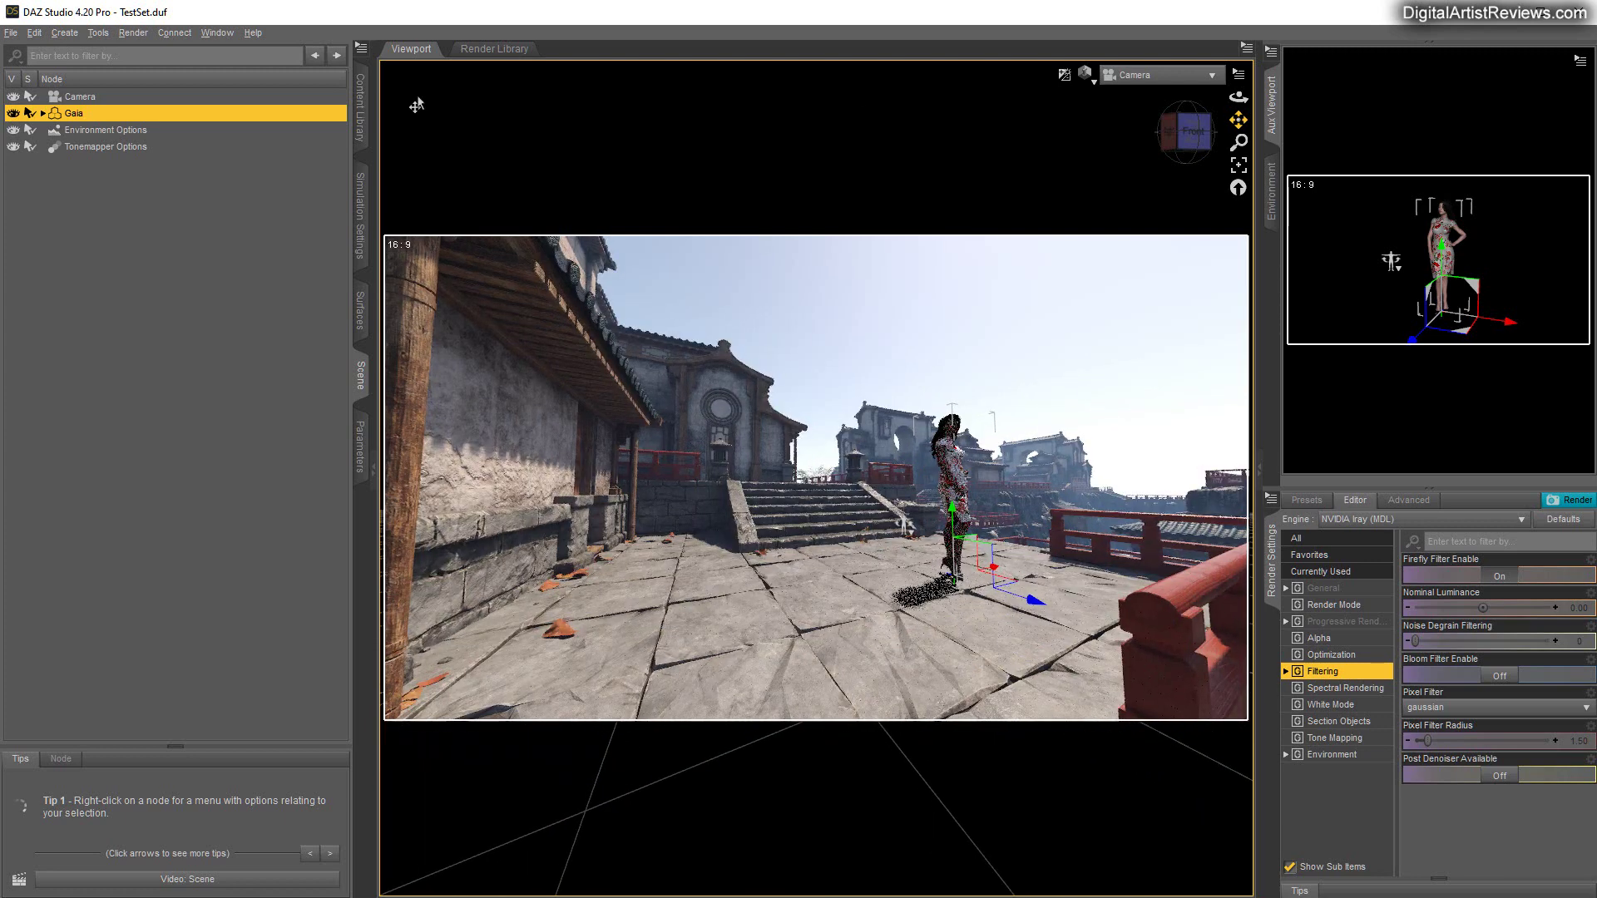
Set the camera's Y Translate to 100 to ground the figure on the terrace.
{"action": "left_click", "coordinate": [82, 98]}
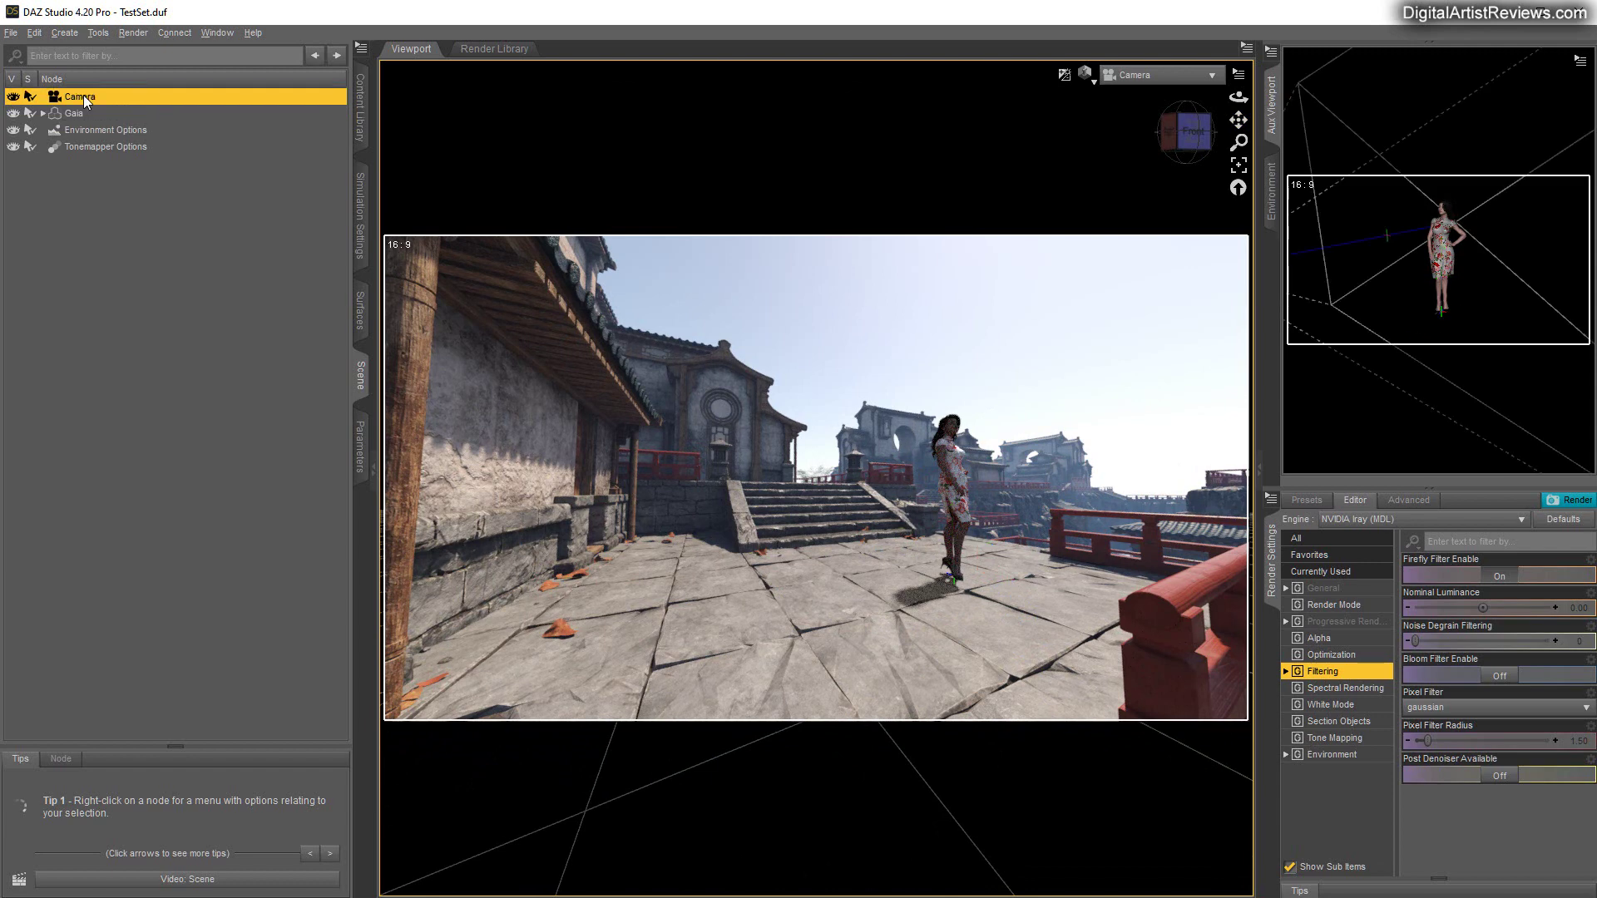
{"action": "left_click", "coordinate": [367, 435]}
{"action": "left_click", "coordinate": [348, 119]}
{"action": "type", "text": "1"}
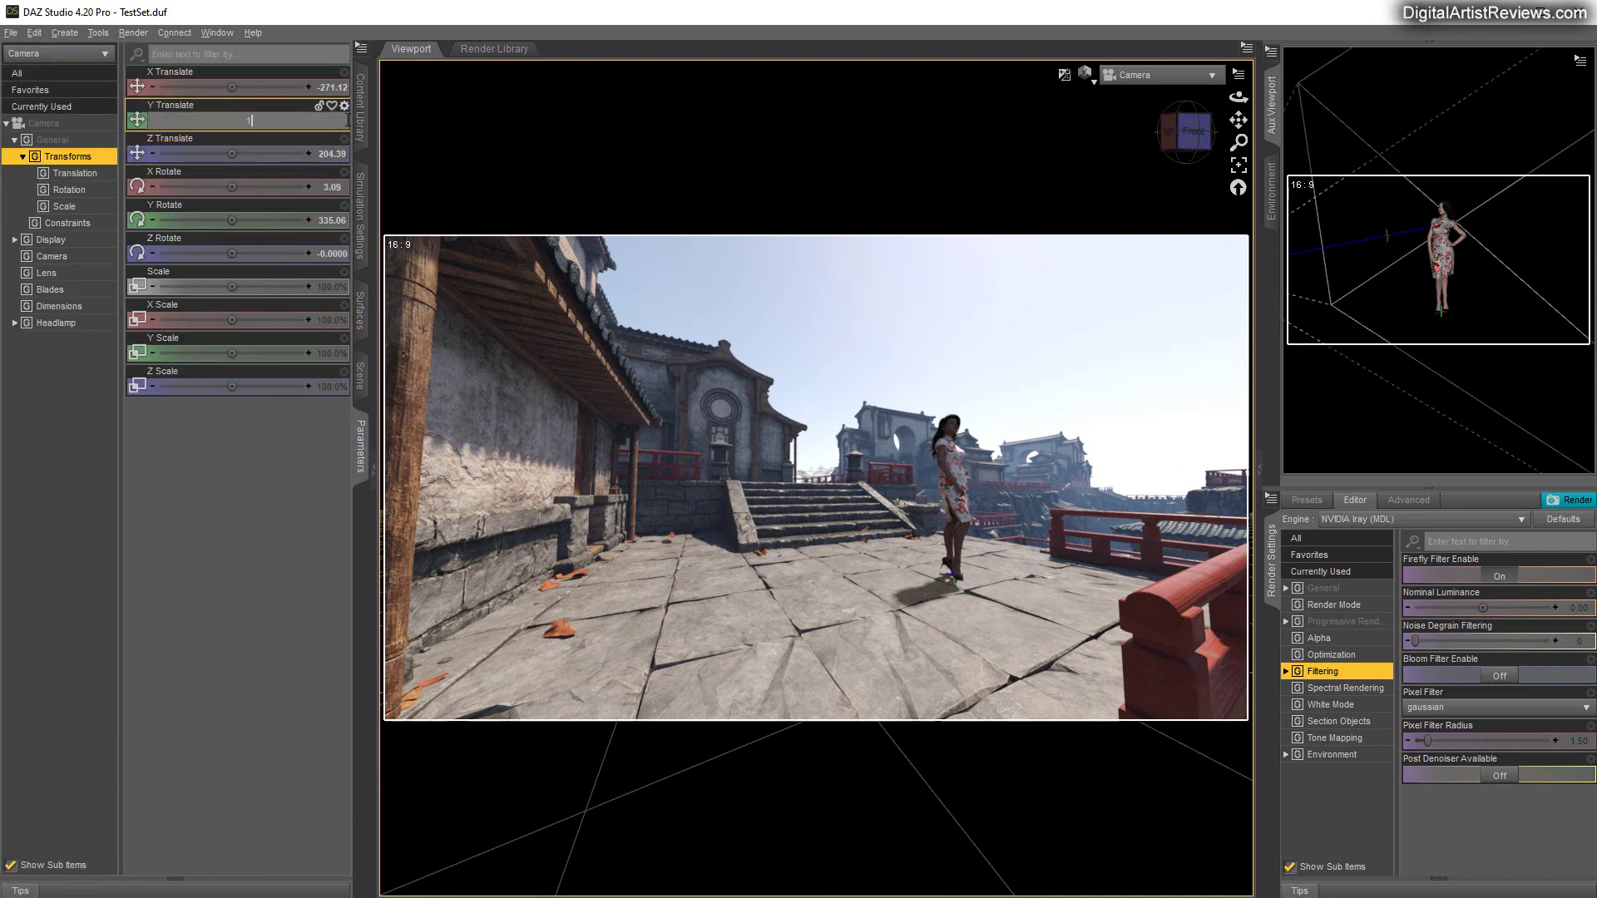
{"action": "type", "text": "00"}
{"action": "key", "text": "Return"}
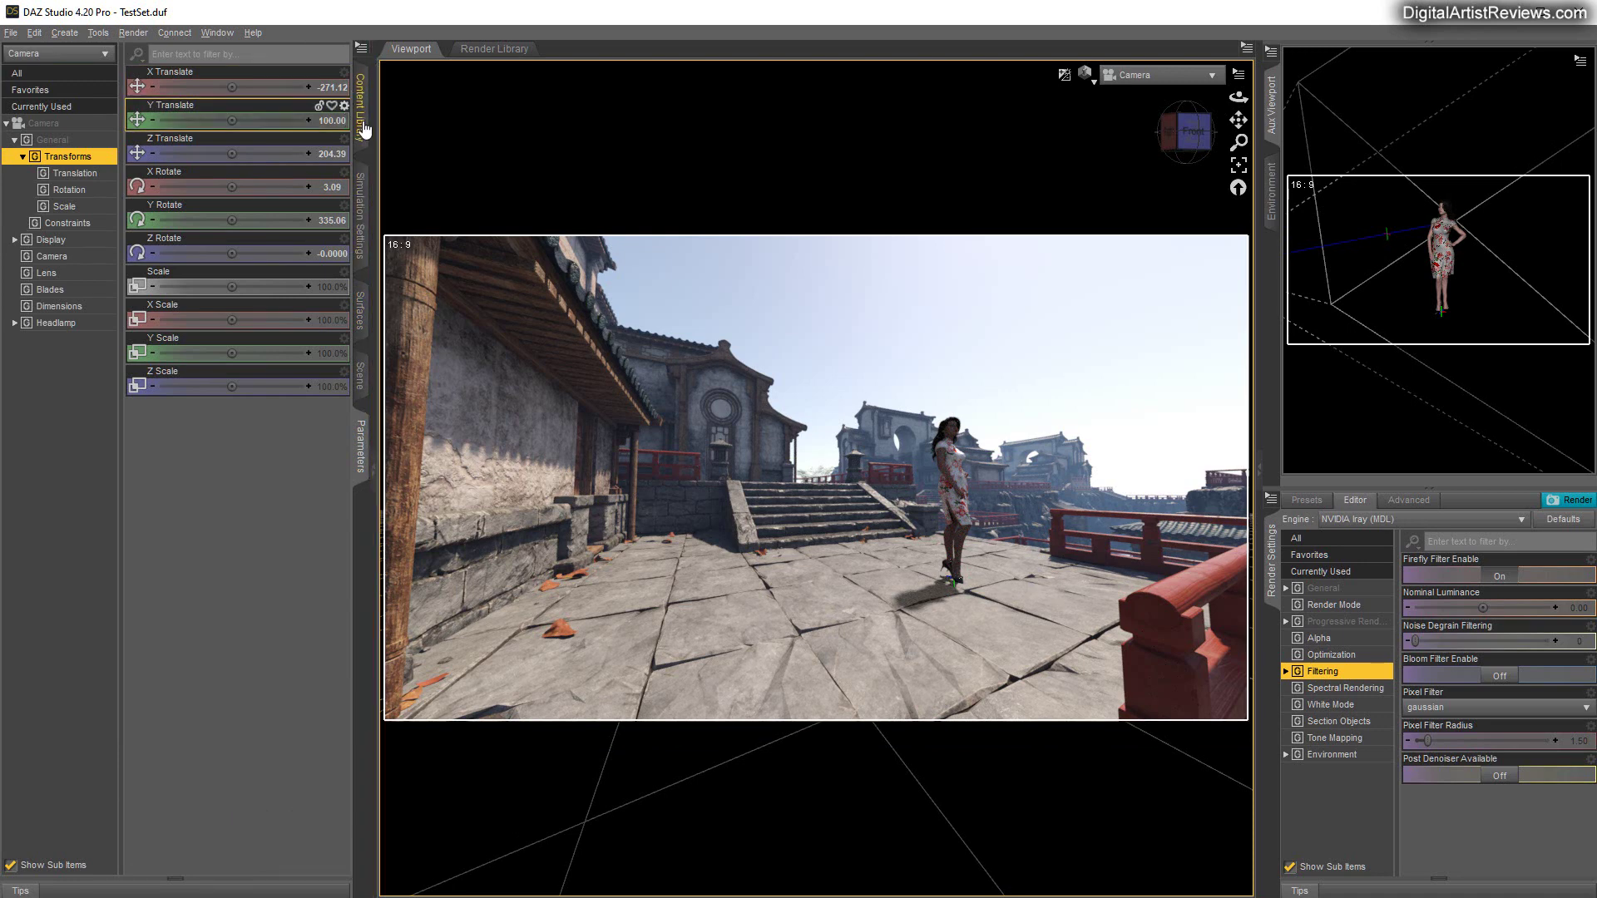
Apply the Temple Of The Sun HDRI 03 Sun 08k render preset.
{"action": "left_click", "coordinate": [360, 100]}
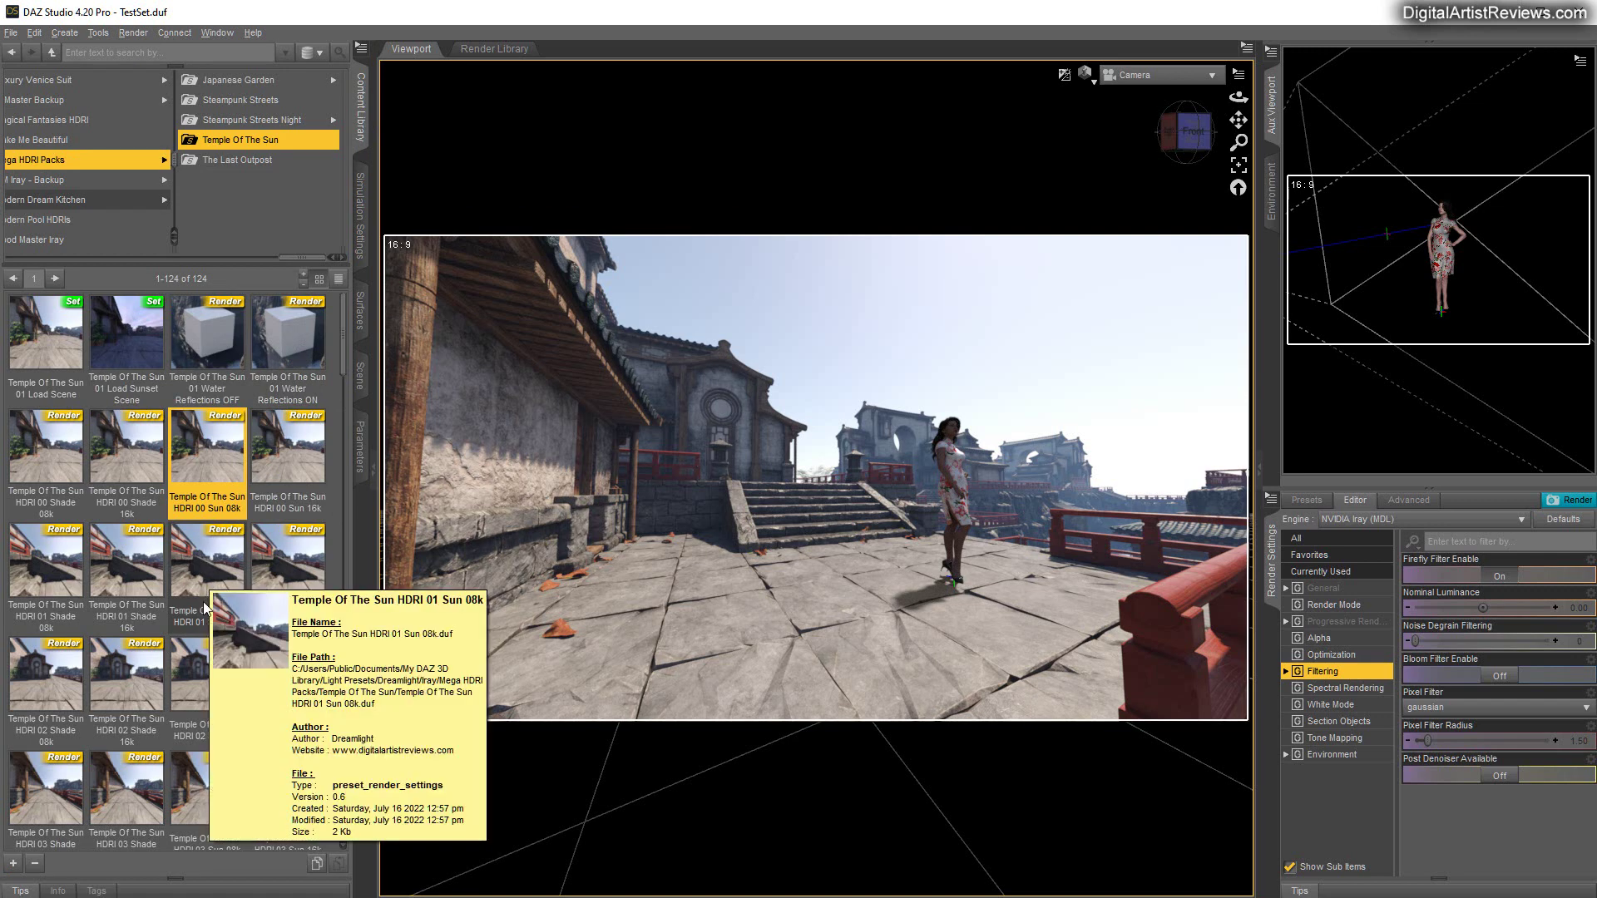
{"action": "scroll", "coordinate": [241, 772], "scroll_direction": "down", "scroll_amount": 3}
{"action": "scroll", "coordinate": [241, 772], "scroll_direction": "down", "scroll_amount": 2}
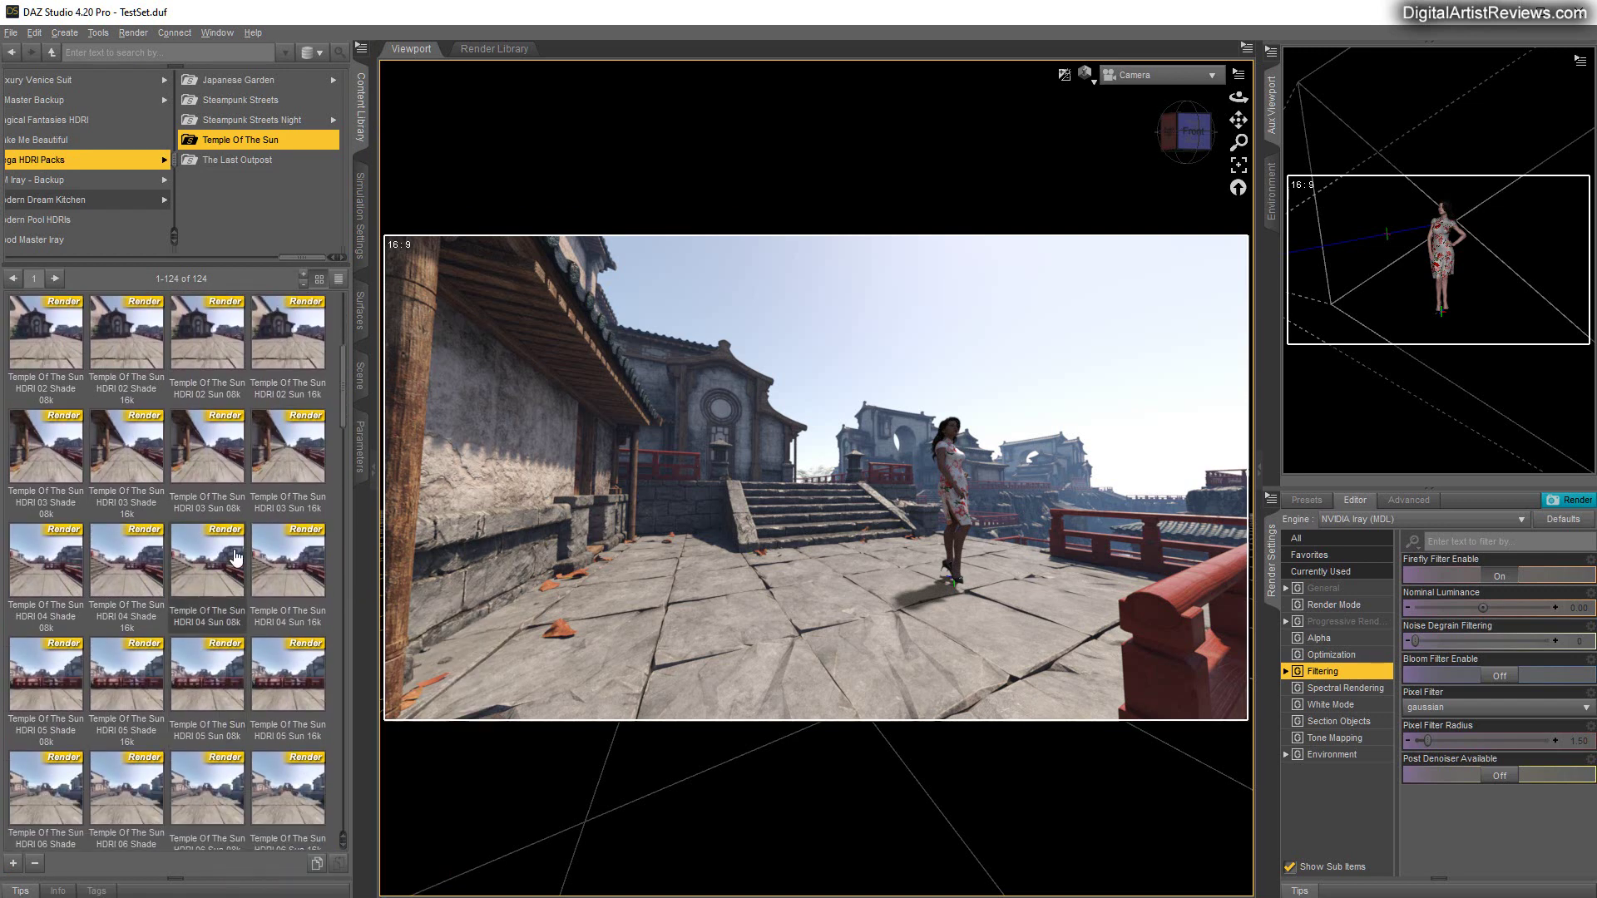
{"action": "double_click", "coordinate": [214, 463]}
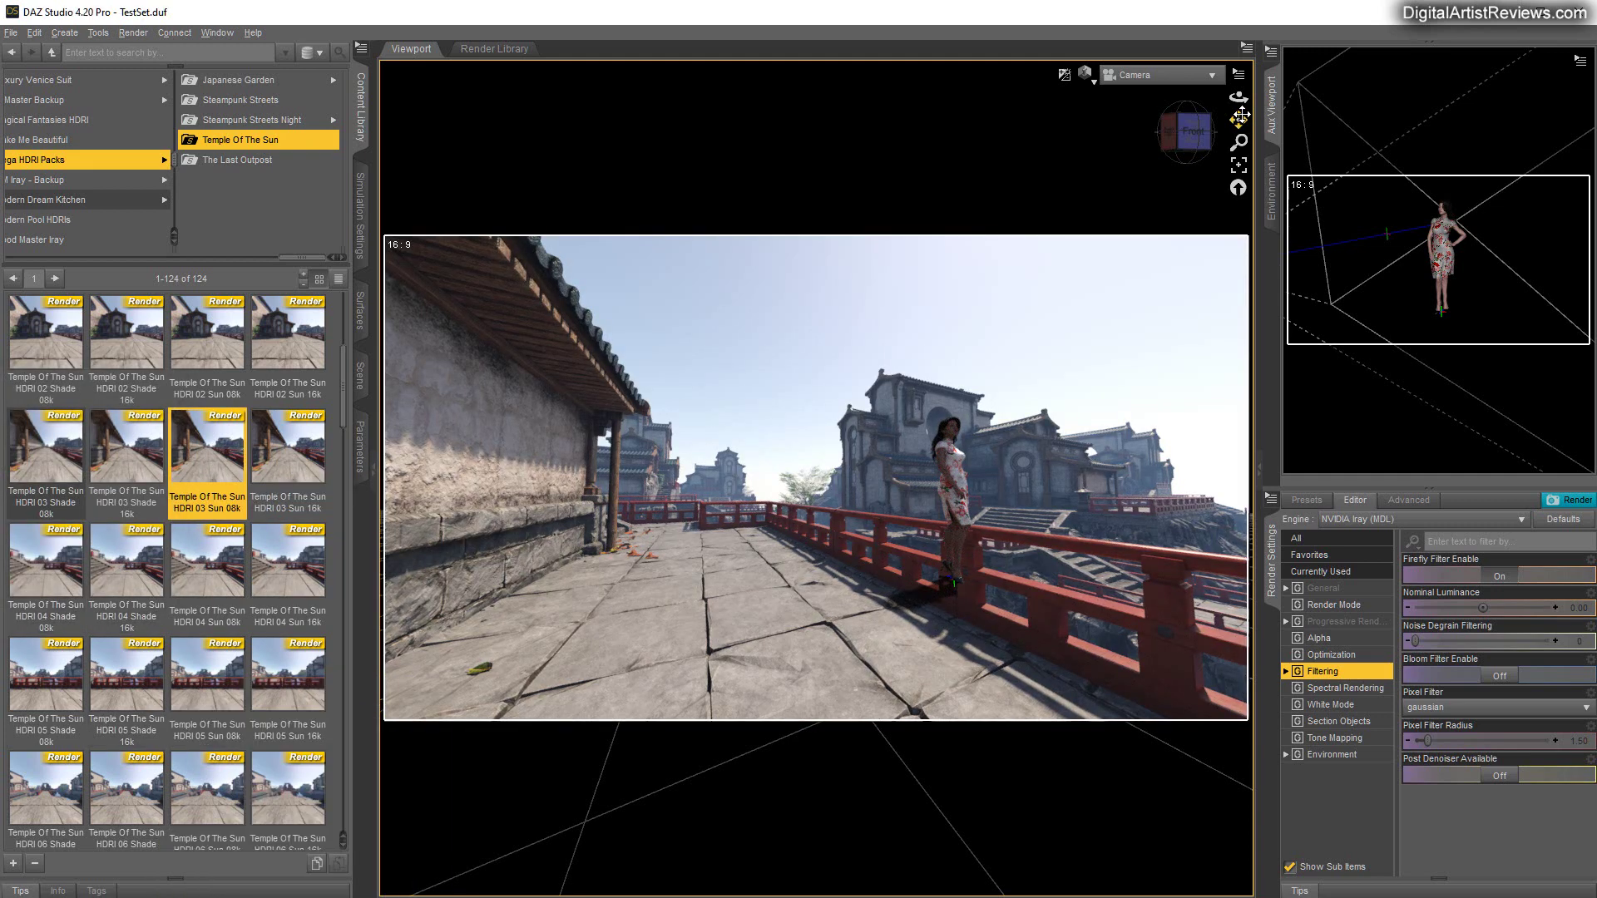
Shift the camera to place the figure mid-walkway and set its Y Translate to 100.
{"action": "left_click_drag", "start_coordinate": [1240, 117], "coordinate": [1279, 117]}
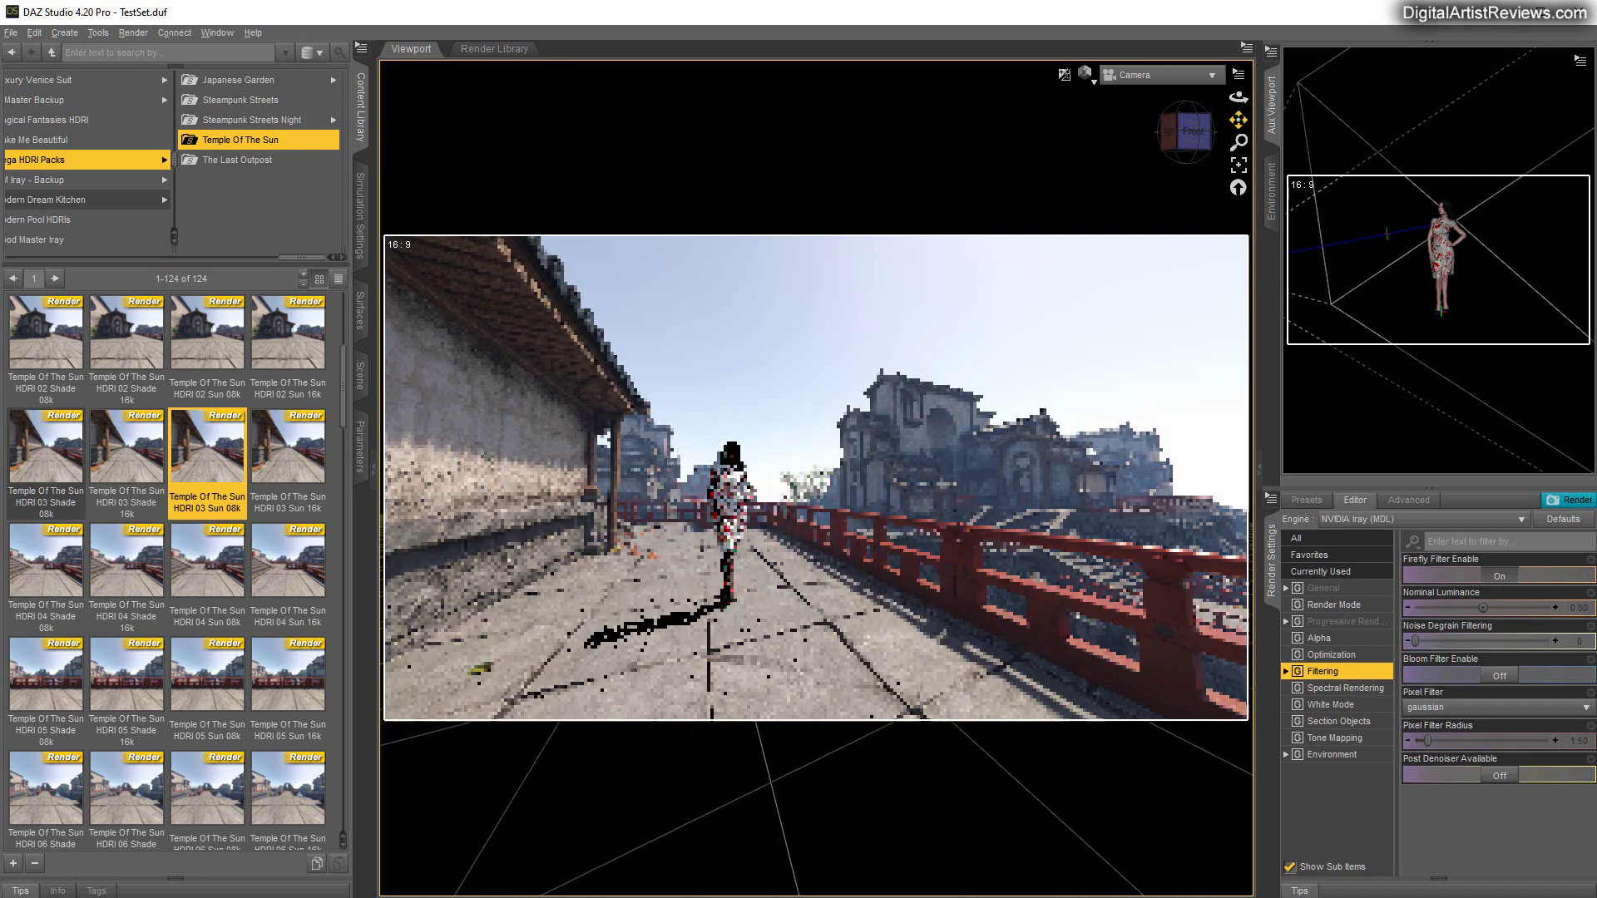
{"action": "left_click", "coordinate": [360, 445]}
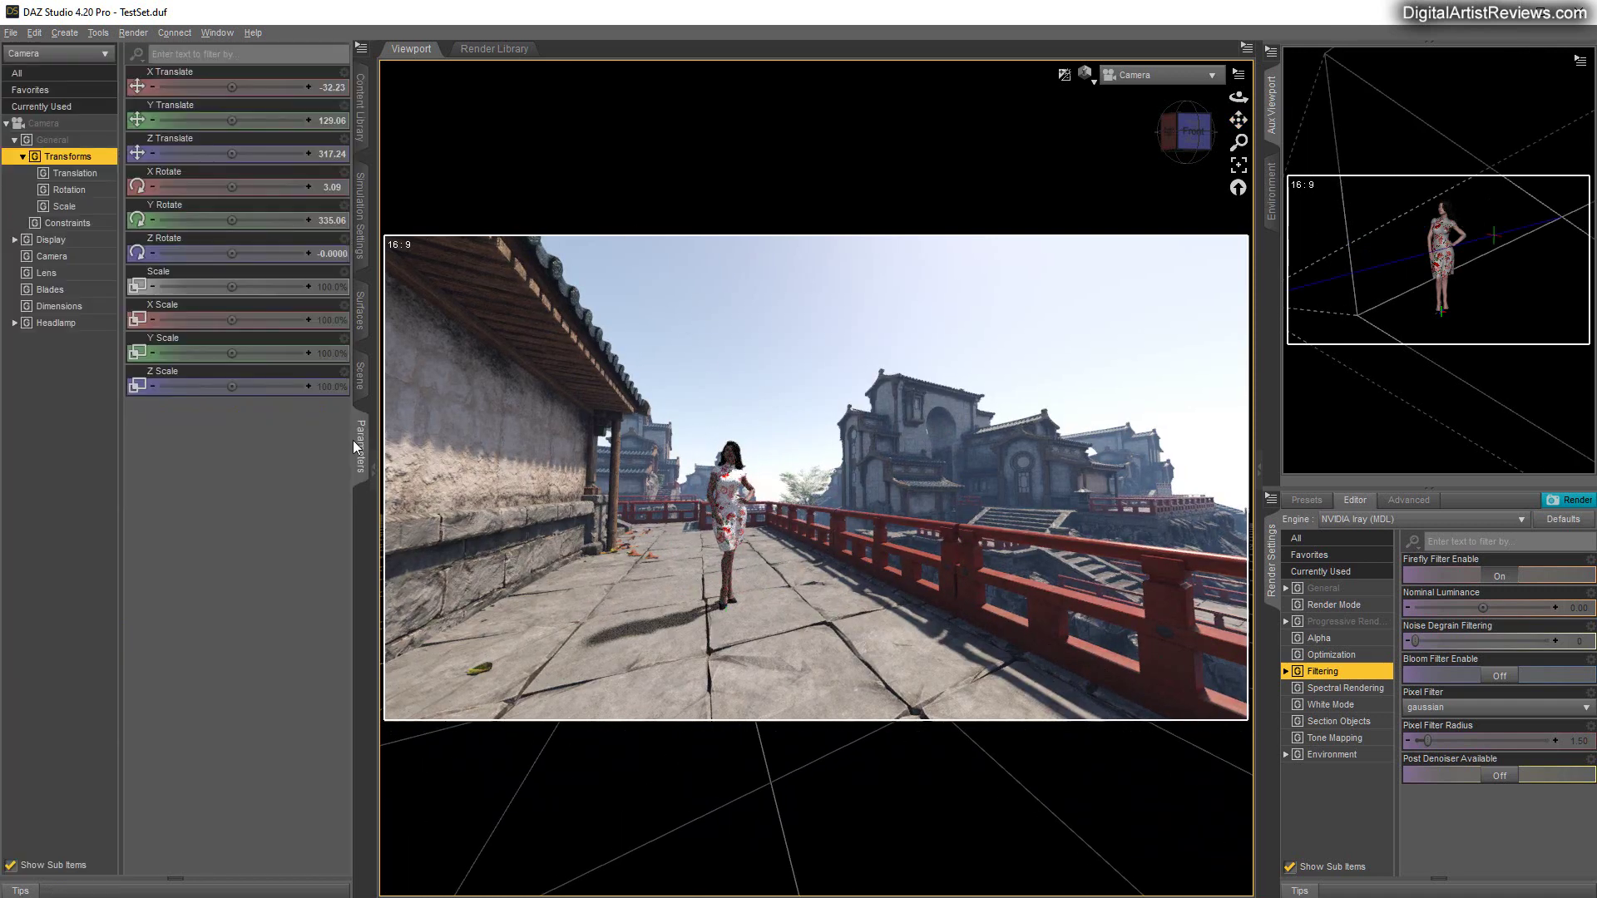
{"action": "left_click", "coordinate": [37, 124]}
{"action": "left_click", "coordinate": [325, 120]}
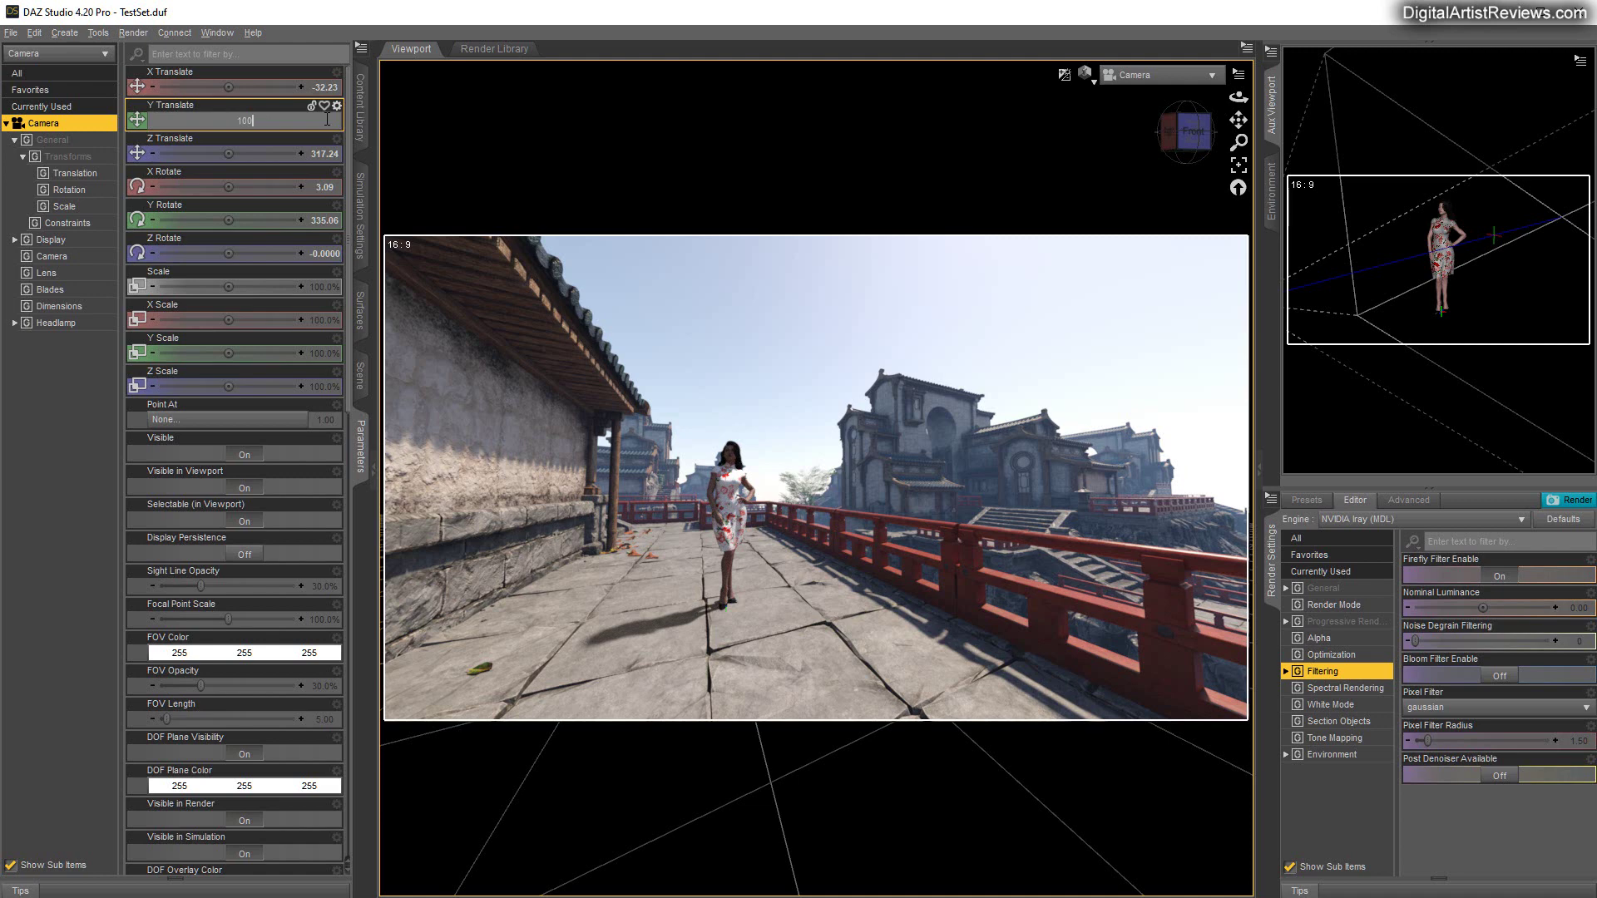
{"action": "type", "text": "100"}
{"action": "key", "text": "Return"}
Orbit the camera behind the figure and turn it to frame her beside the stone lantern and the temple building.
{"action": "left_click_drag", "start_coordinate": [1241, 139], "coordinate": [1083, 95]}
{"action": "mouse_move", "coordinate": [1241, 141]}
{"action": "left_mouse_down"}
{"action": "mouse_move", "coordinate": [1241, 183]}
{"action": "mouse_move", "coordinate": [1240, 165]}
{"action": "left_mouse_up"}
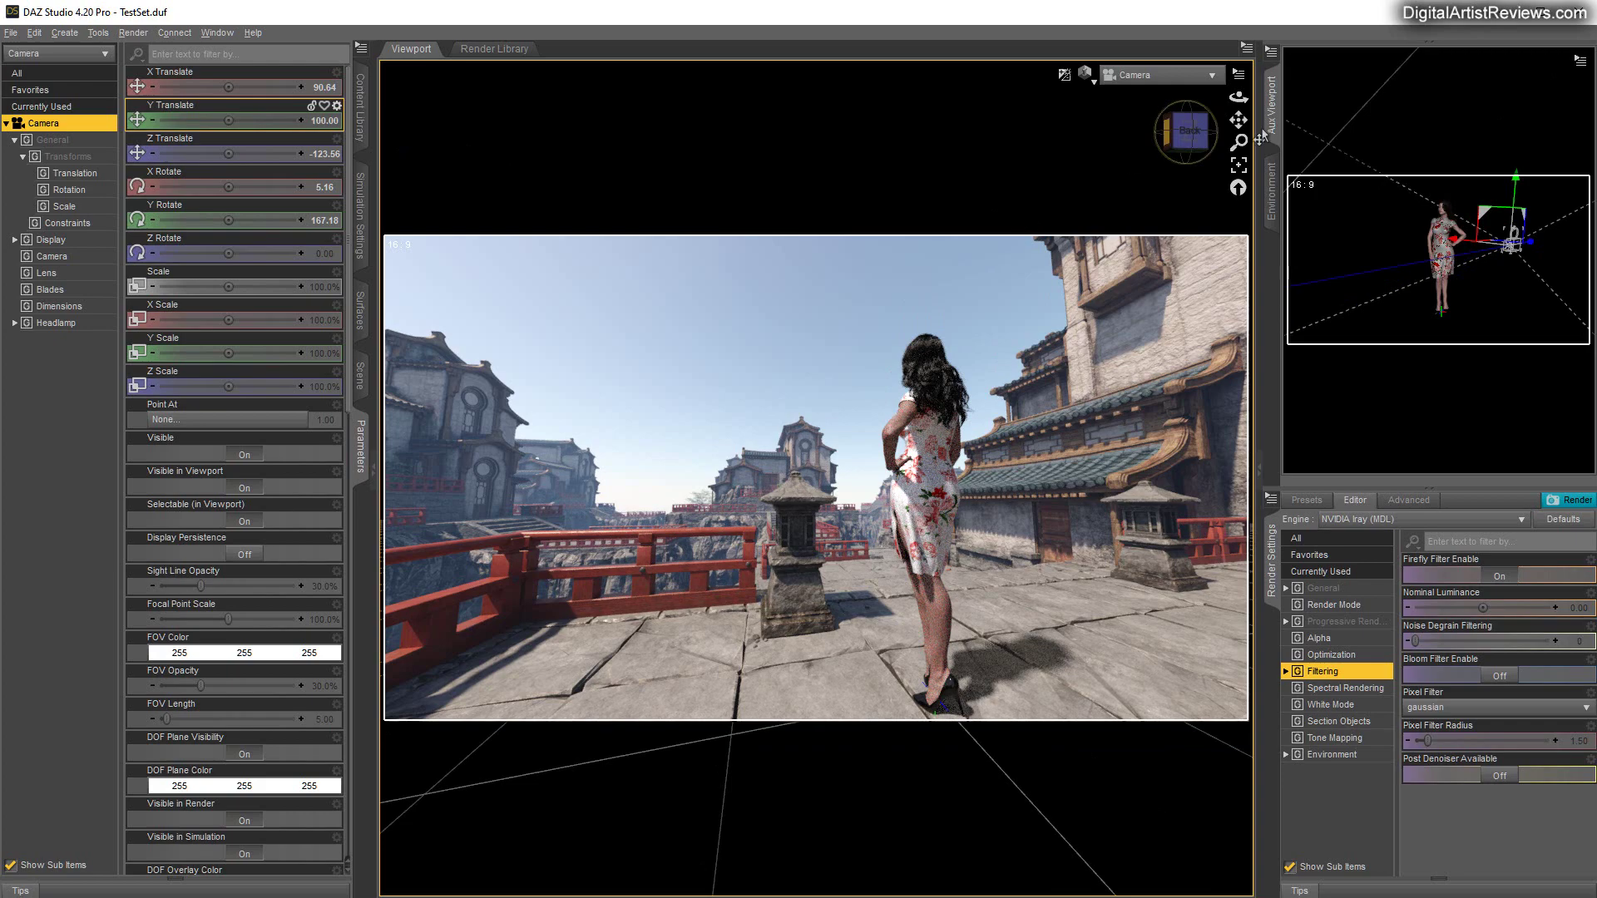
{"action": "right_click_drag", "start_coordinate": [1239, 98], "coordinate": [1290, 104]}
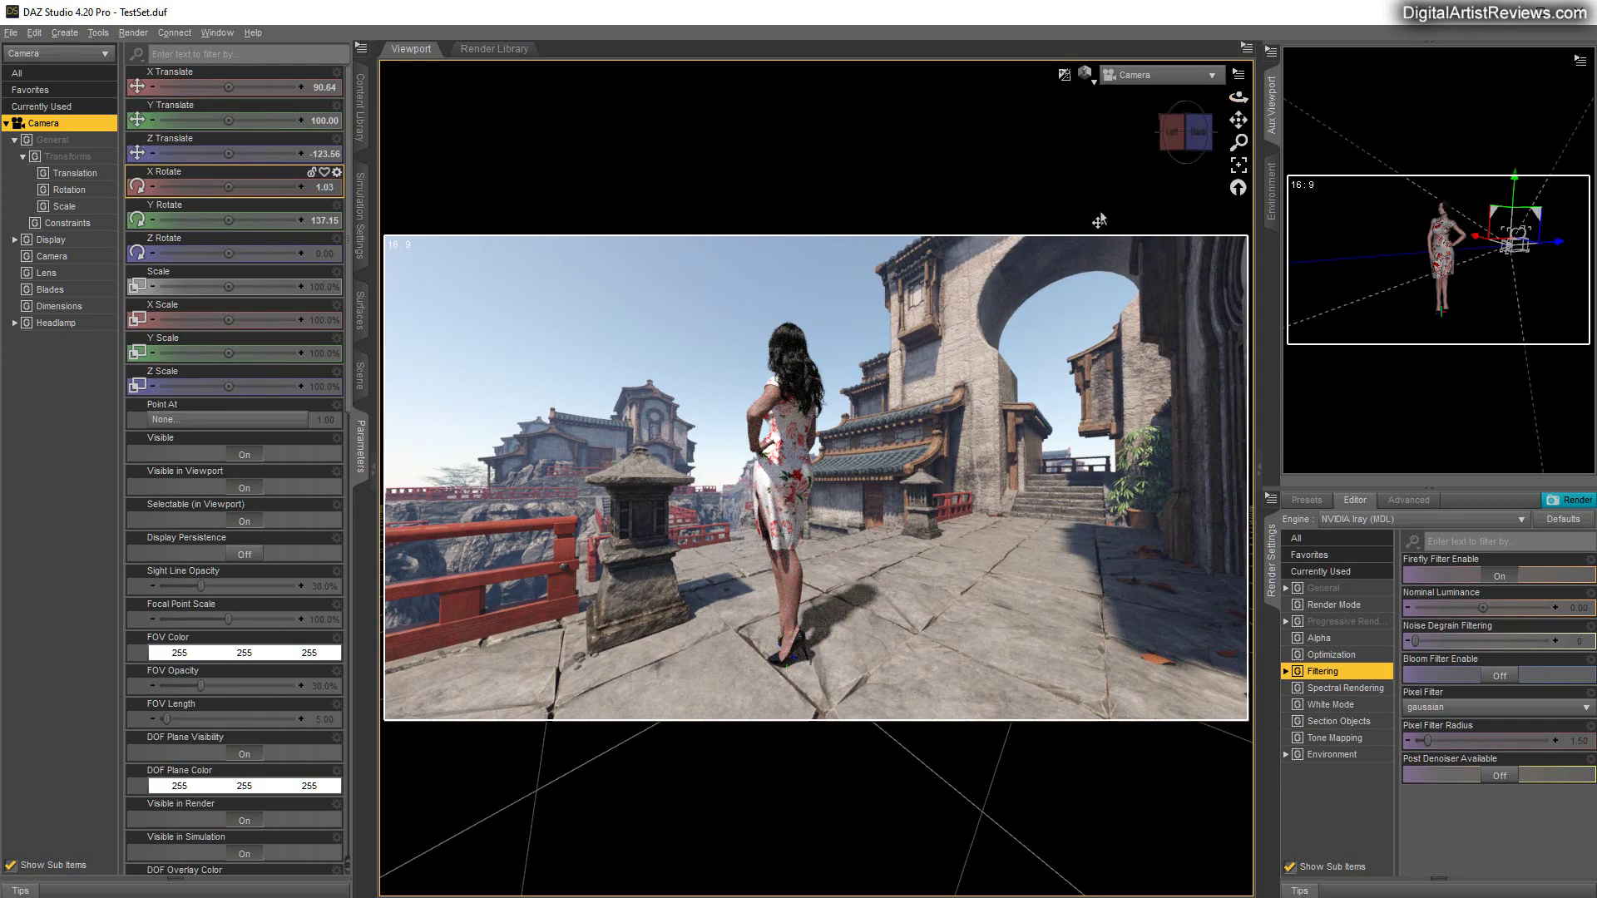
{"action": "right_click_drag", "start_coordinate": [1238, 99], "coordinate": [1158, 98]}
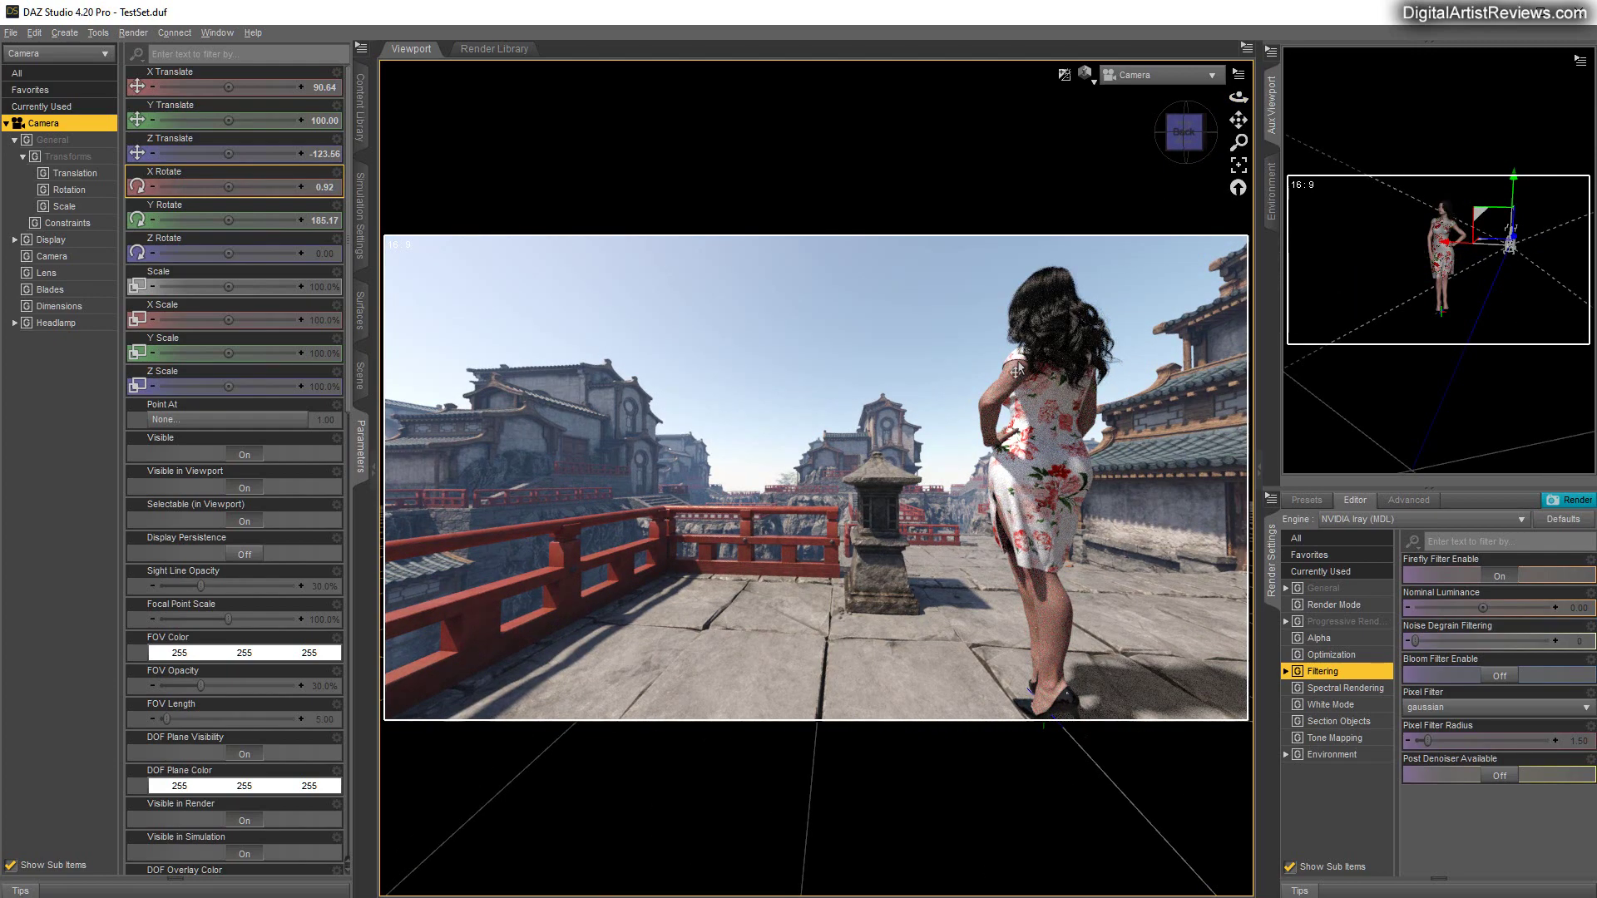
{"action": "right_click_drag", "start_coordinate": [1238, 98], "coordinate": [697, 96]}
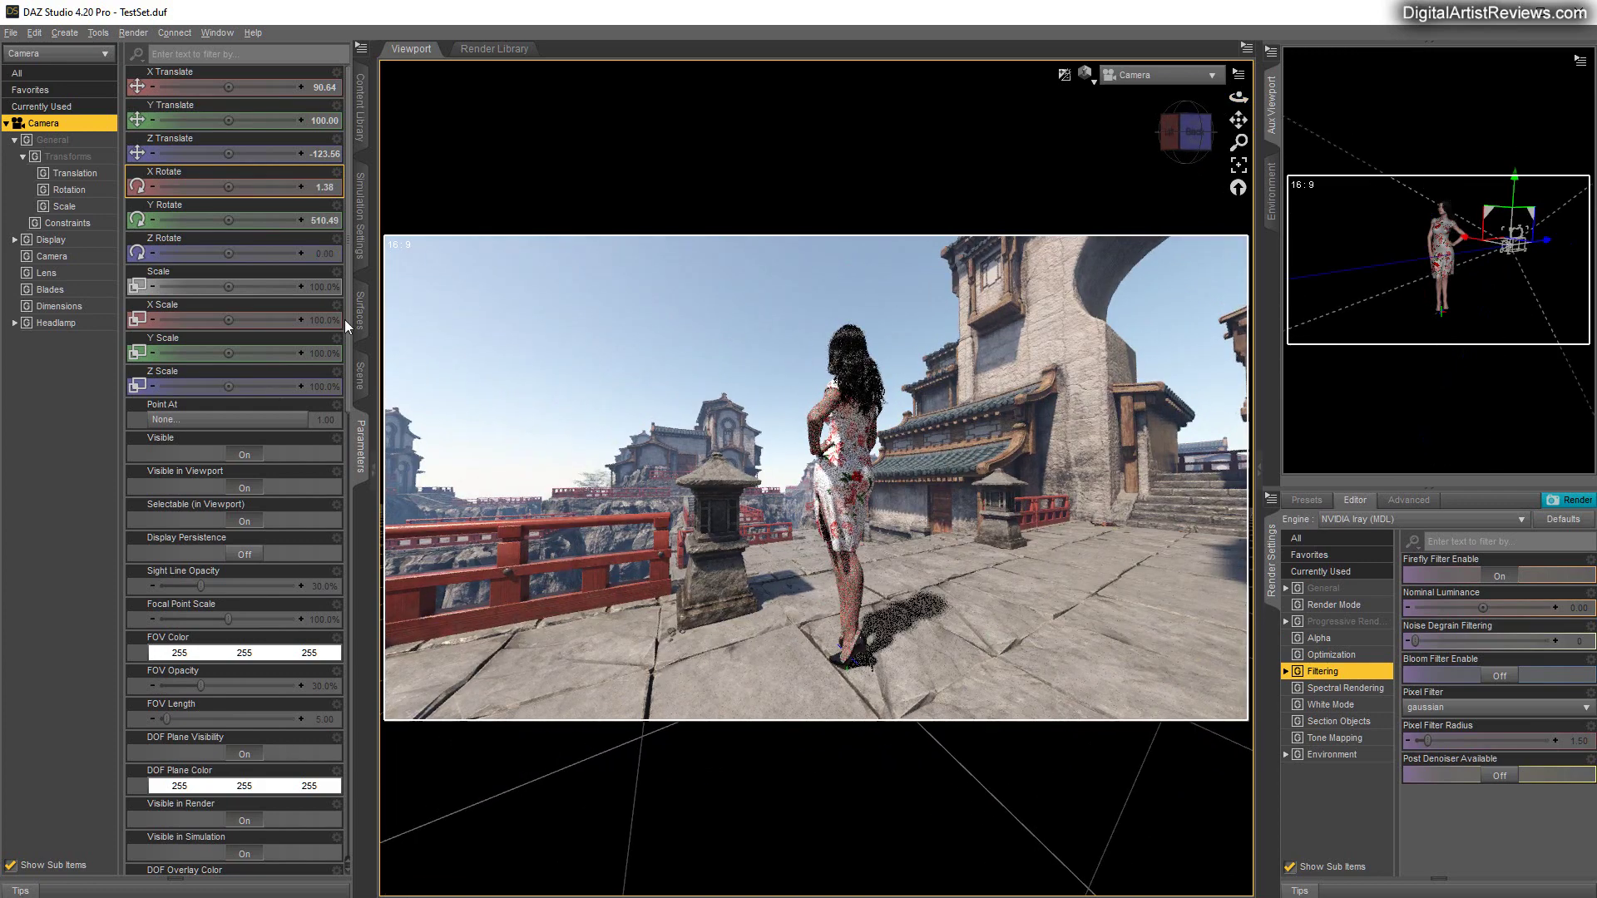
{"action": "left_click", "coordinate": [346, 360]}
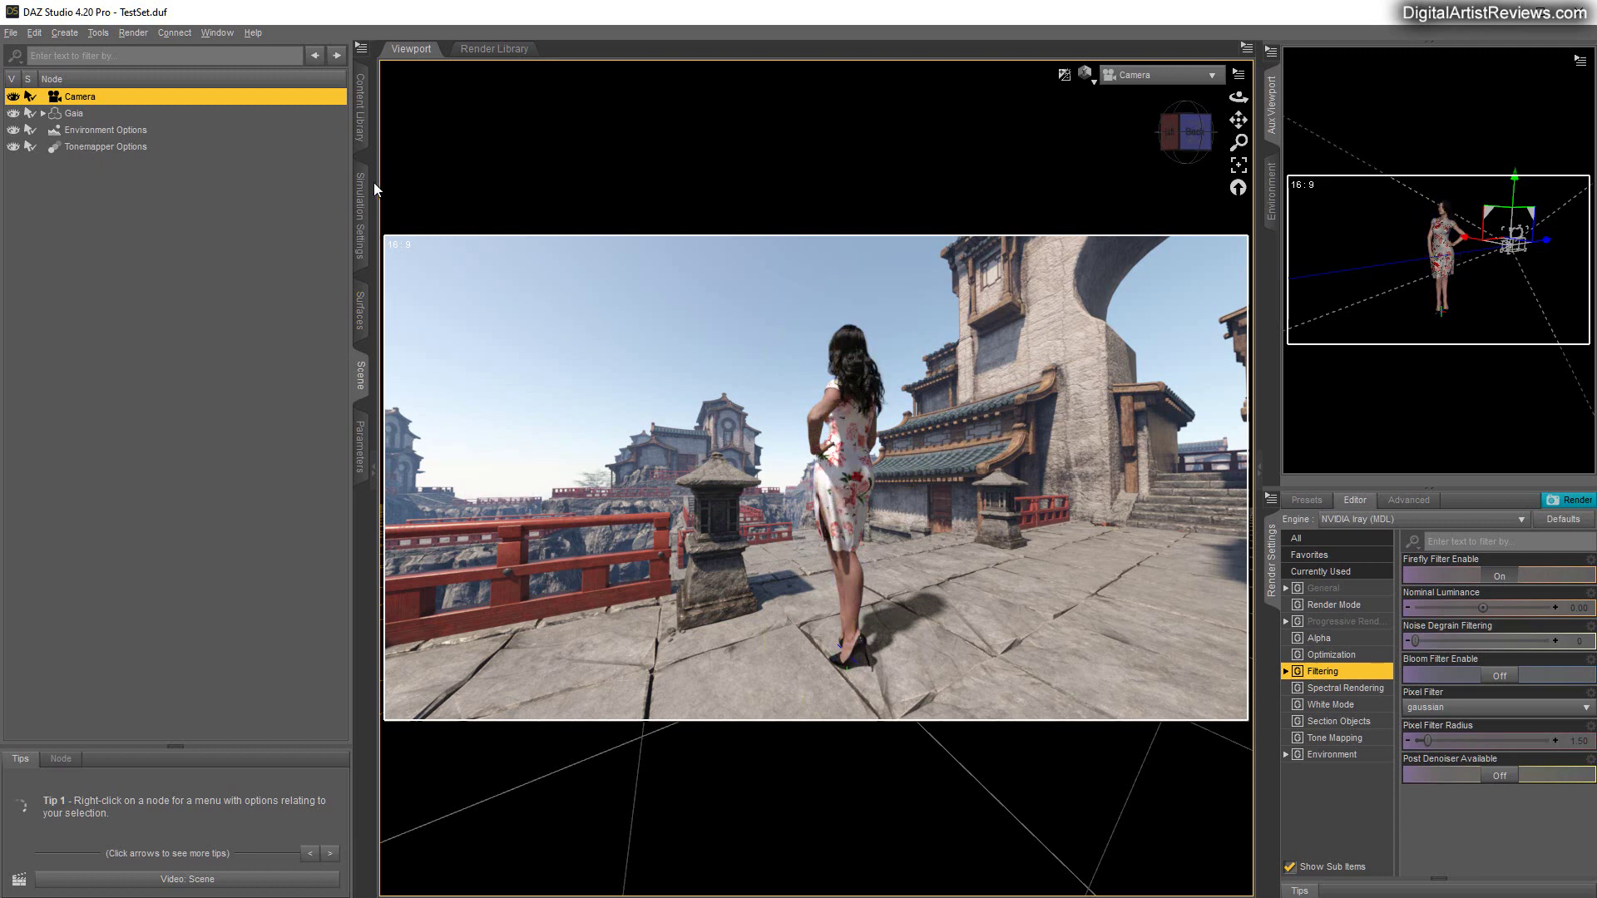
Zoom the camera in on the distant temple buildings and apply the Temple Of The Sun HDRI 03 Sun 16k render preset.
{"action": "left_click", "coordinate": [360, 107]}
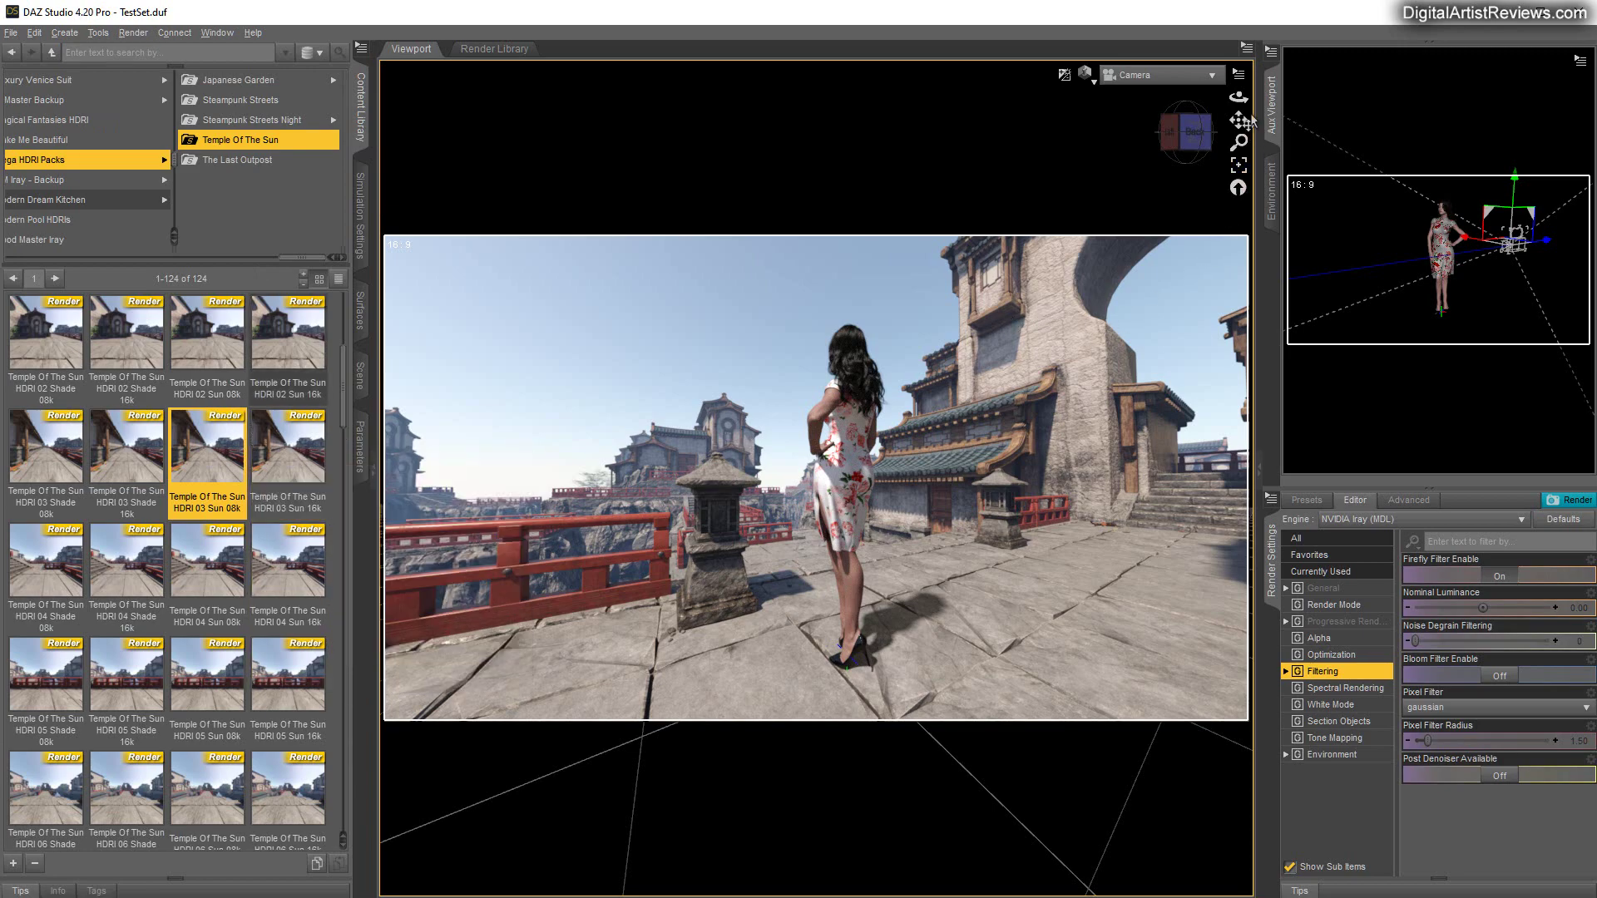
{"action": "mouse_move", "coordinate": [1240, 97]}
{"action": "left_mouse_down"}
{"action": "mouse_move", "coordinate": [1123, 99]}
{"action": "mouse_move", "coordinate": [1239, 108]}
{"action": "left_mouse_up"}
{"action": "right_click_drag", "start_coordinate": [1239, 108], "coordinate": [1240, 83]}
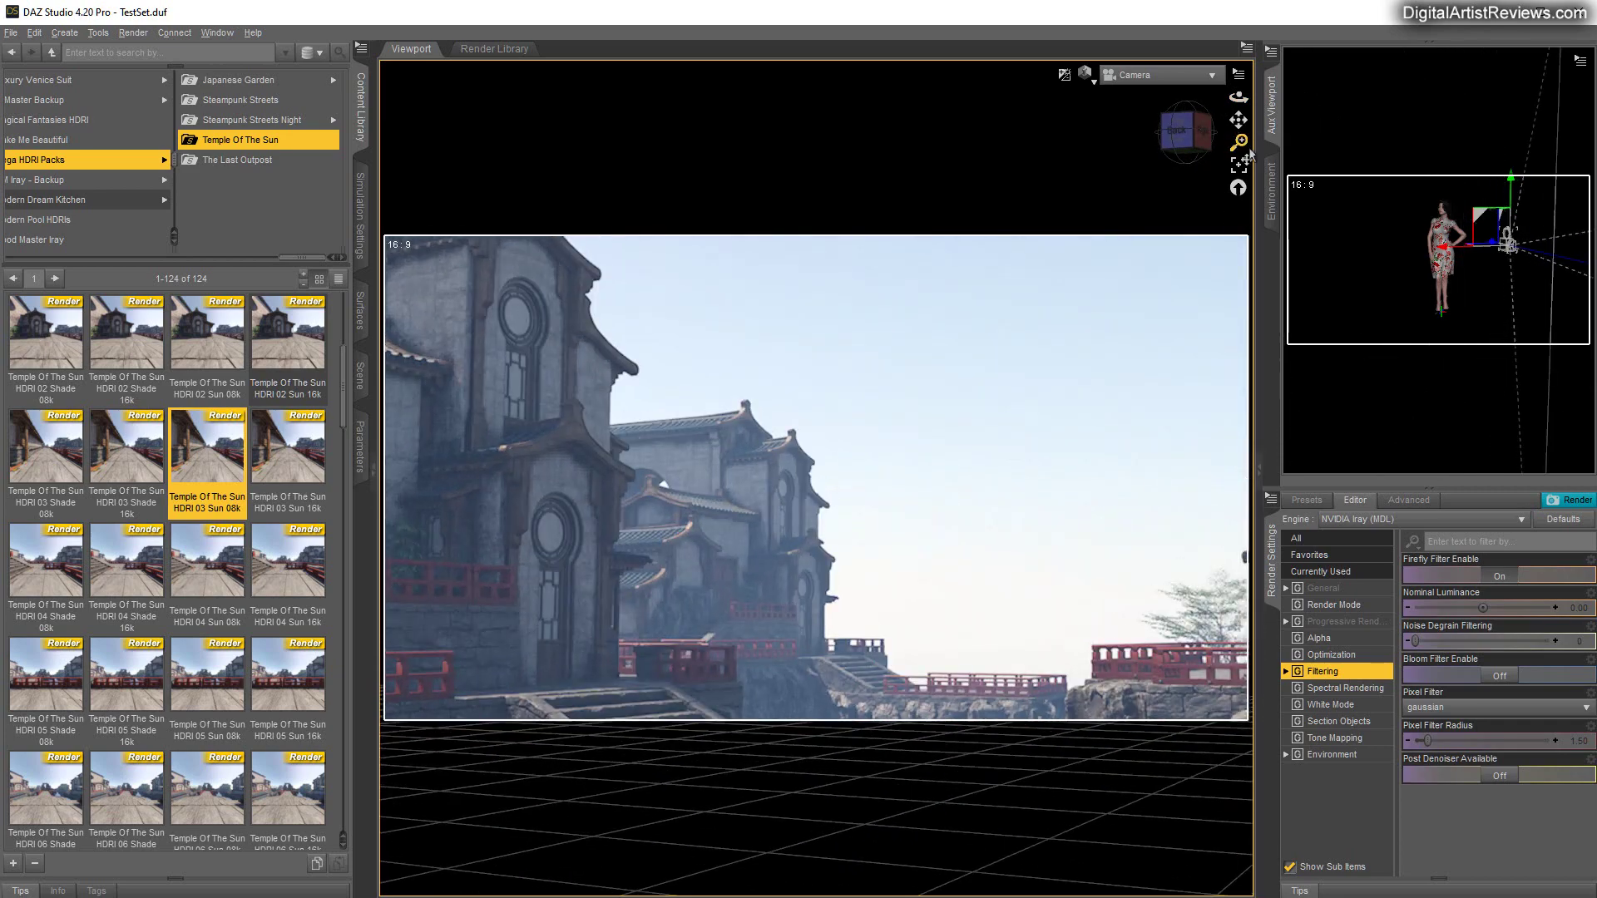
{"action": "left_click_drag", "start_coordinate": [1241, 97], "coordinate": [1240, 109]}
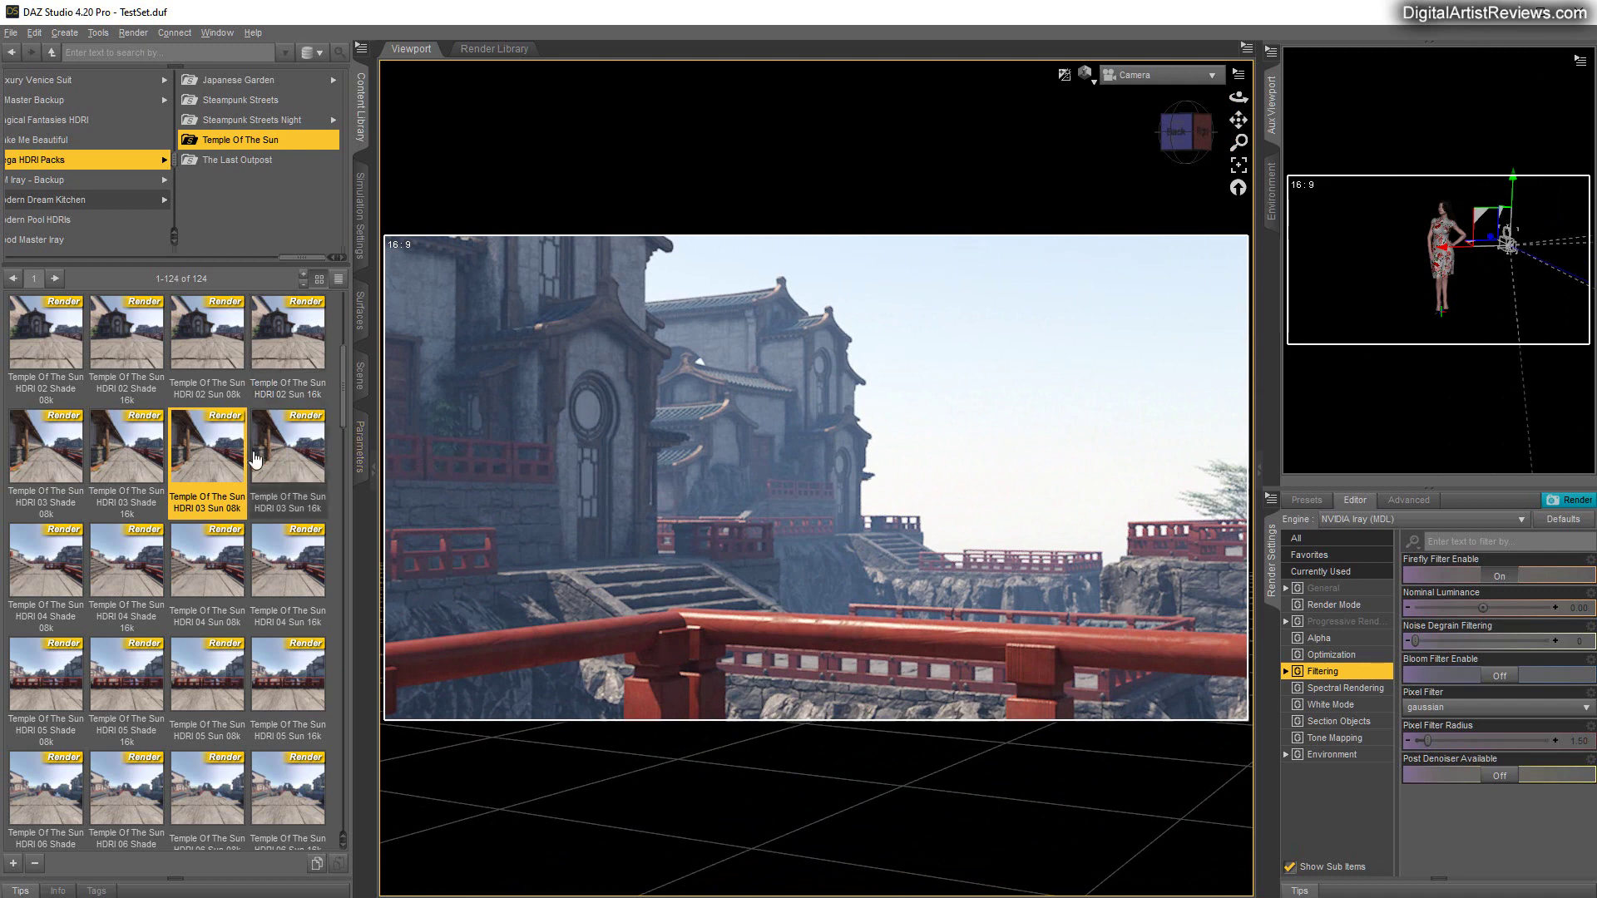
{"action": "double_click", "coordinate": [298, 461]}
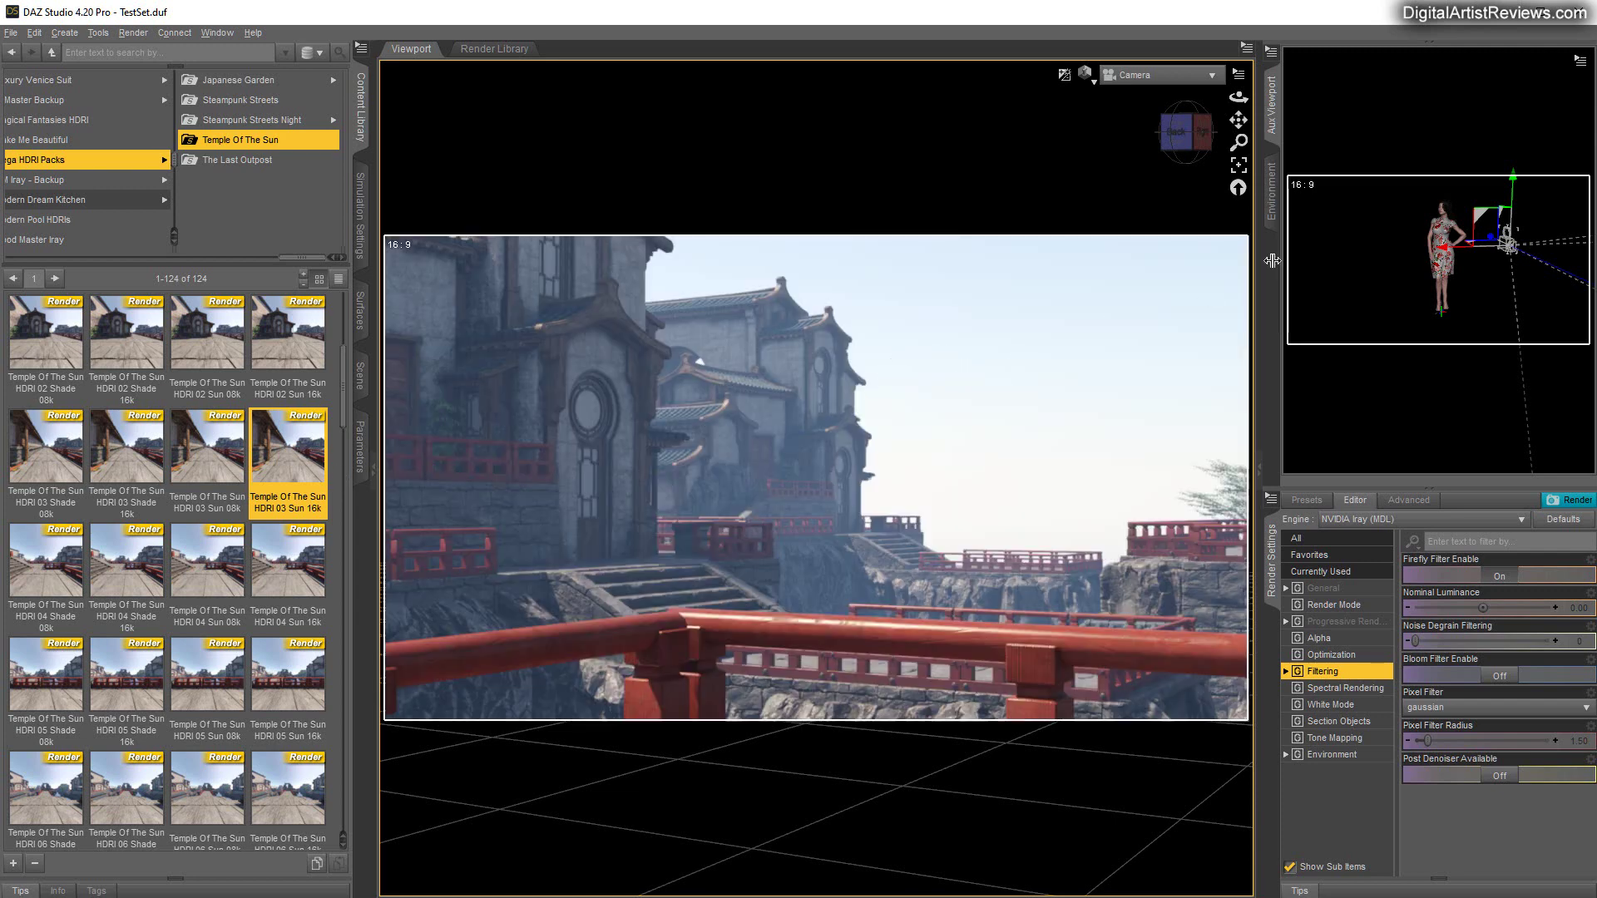
Inspect the ground and shadow at the figure's feet up close, then pull the camera back to frame her whole body.
{"action": "left_click_drag", "start_coordinate": [1240, 142], "coordinate": [1241, 154]}
{"action": "mouse_move", "coordinate": [1241, 96]}
{"action": "left_mouse_down"}
{"action": "mouse_move", "coordinate": [1232, 158]}
{"action": "mouse_move", "coordinate": [1224, 118]}
{"action": "mouse_move", "coordinate": [1265, 66]}
{"action": "left_mouse_up"}
{"action": "left_click_drag", "start_coordinate": [1238, 98], "coordinate": [1221, 123]}
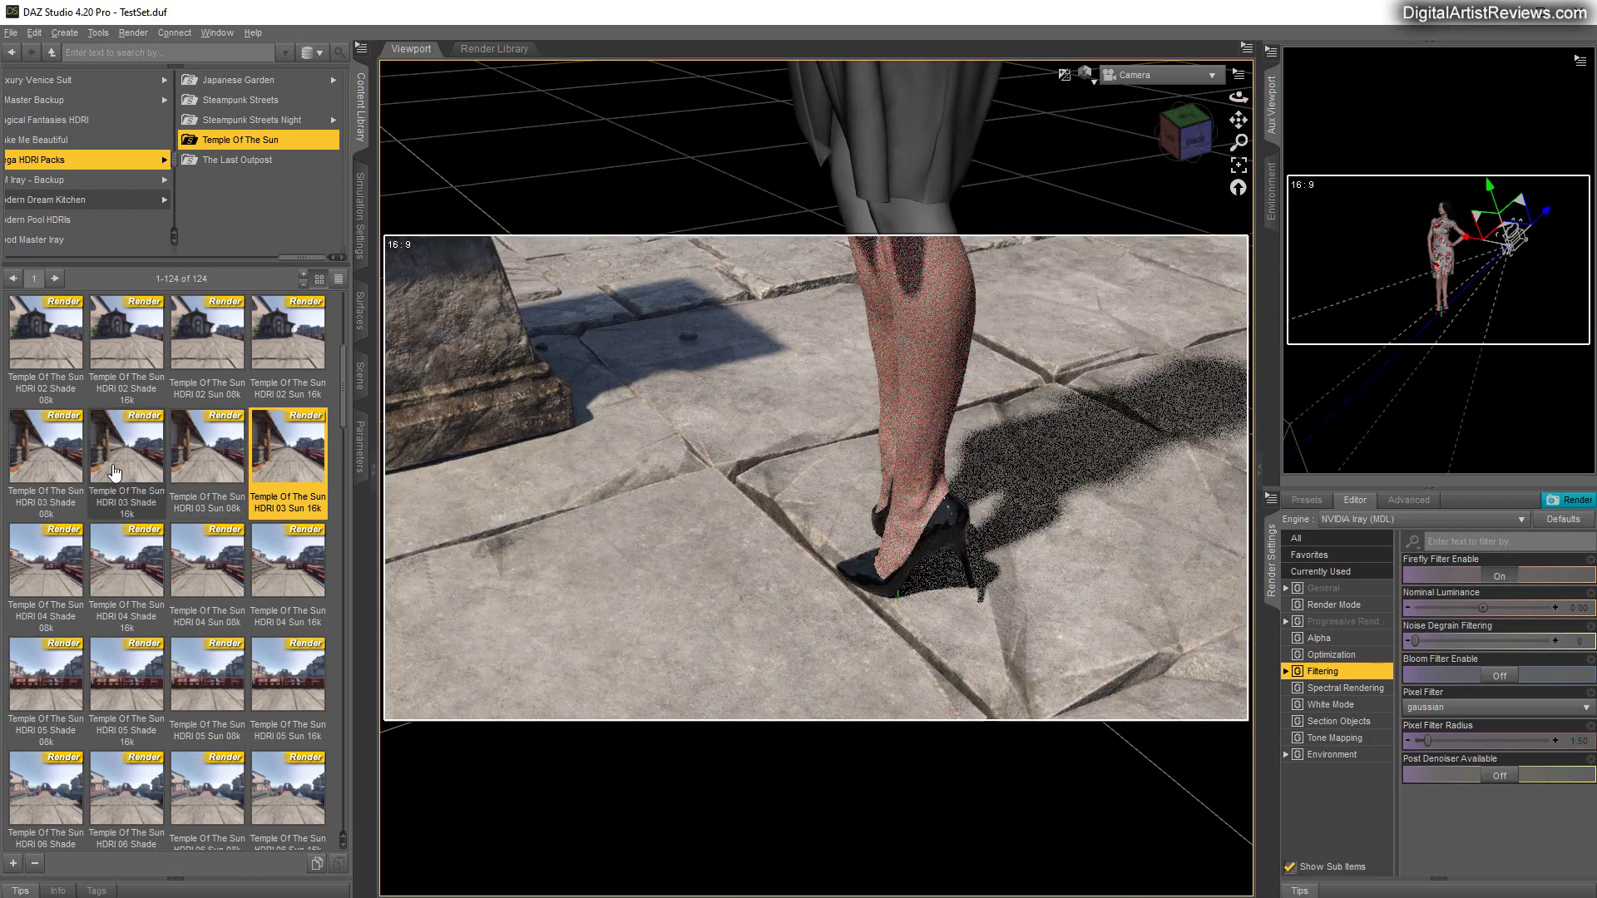
{"action": "left_click_drag", "start_coordinate": [1240, 143], "coordinate": [1240, 195]}
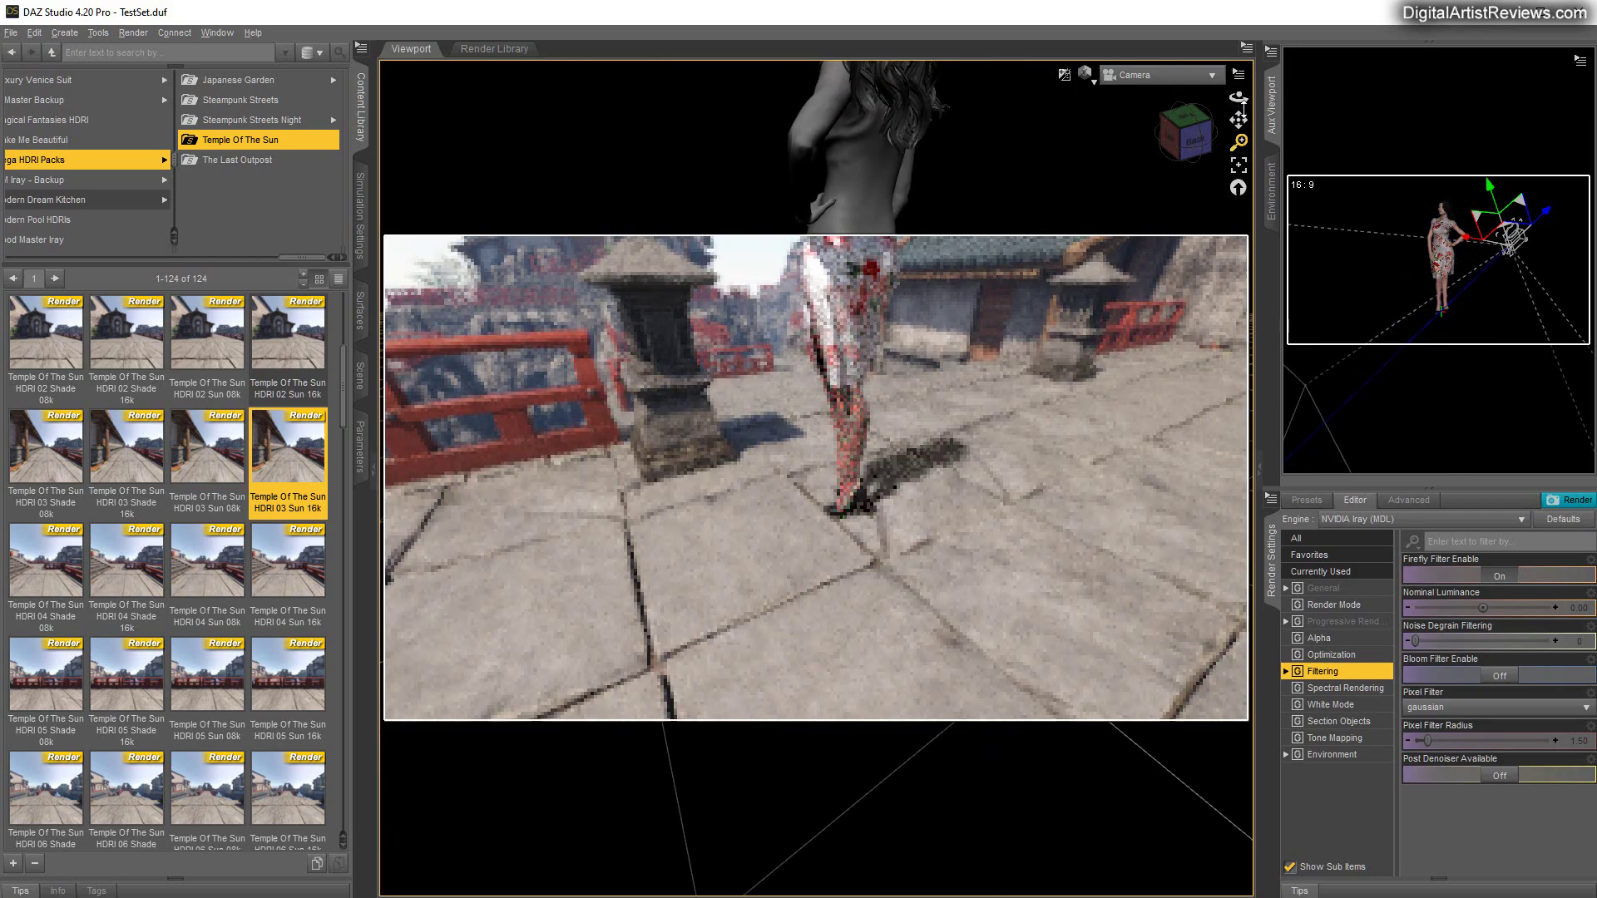
{"action": "left_click_drag", "start_coordinate": [1239, 97], "coordinate": [1223, 60]}
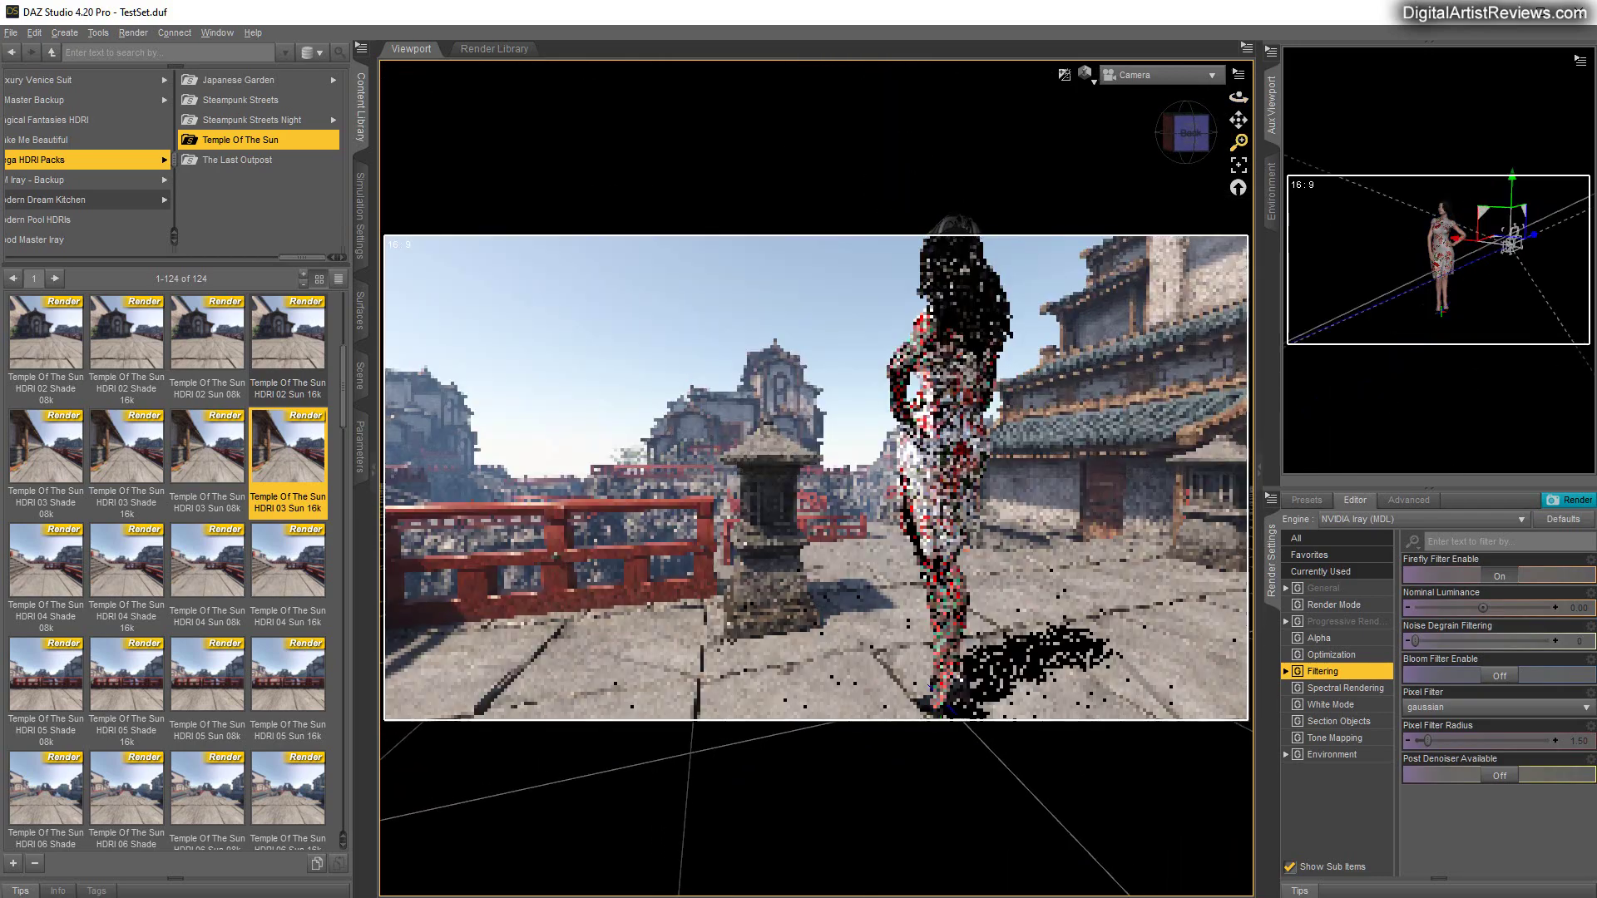
{"action": "mouse_move", "coordinate": [1240, 143]}
{"action": "left_mouse_down"}
{"action": "mouse_move", "coordinate": [1240, 224]}
{"action": "mouse_move", "coordinate": [1240, 167]}
{"action": "left_mouse_up"}
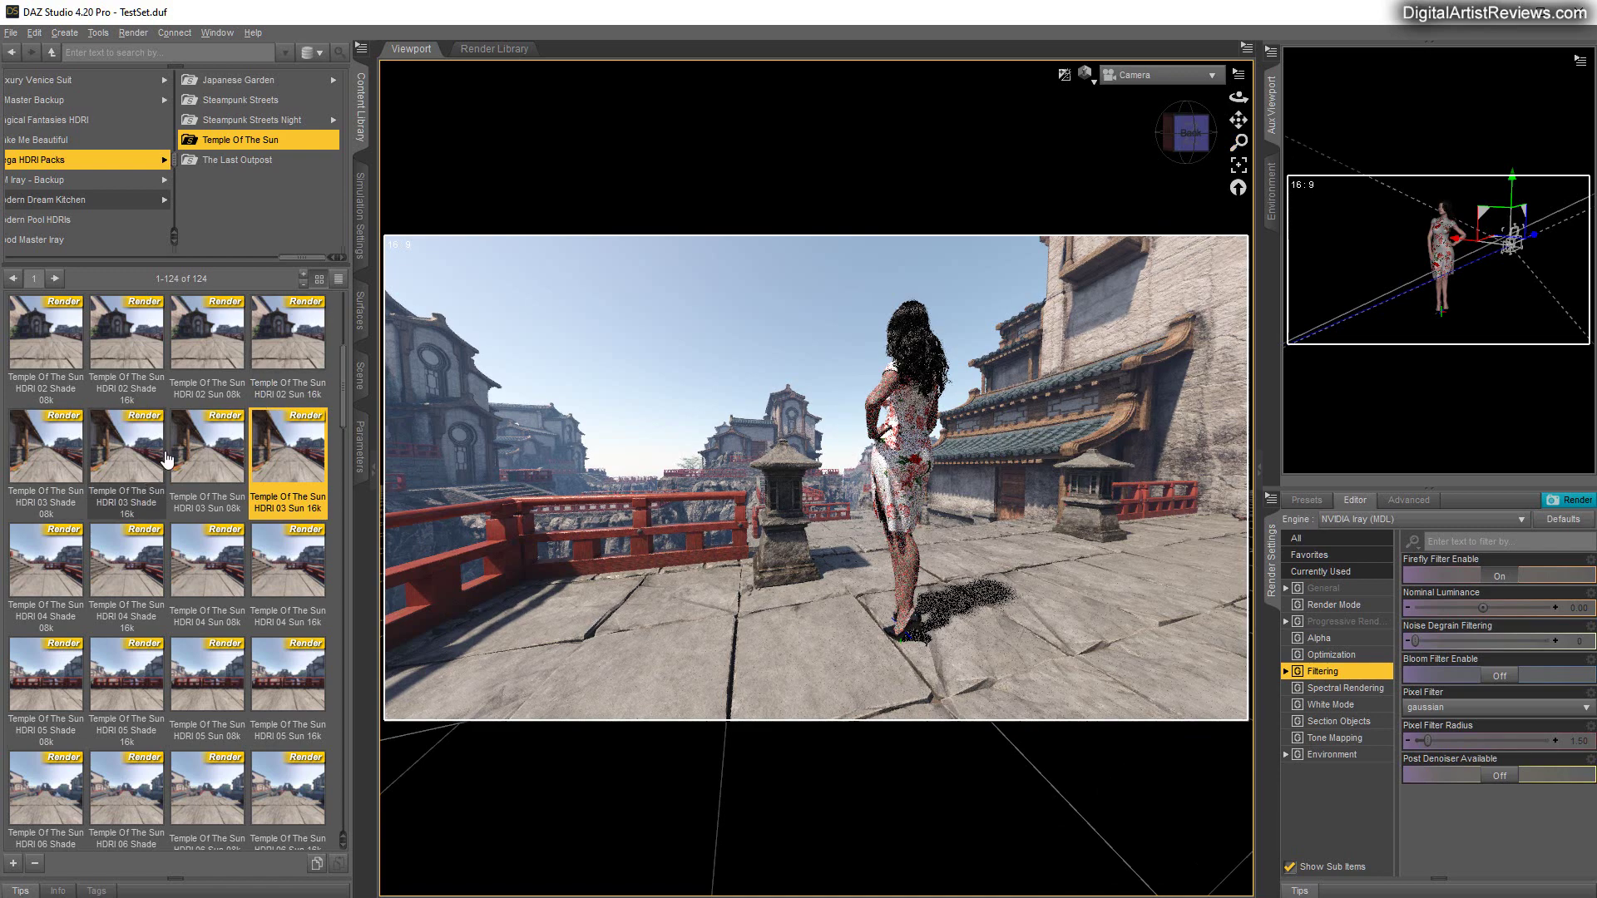
Apply the Temple Of The Sun HDRI 03 Sun 08k render preset and orbit the camera to show the roofed wall along the walkway.
{"action": "left_click", "coordinate": [208, 450]}
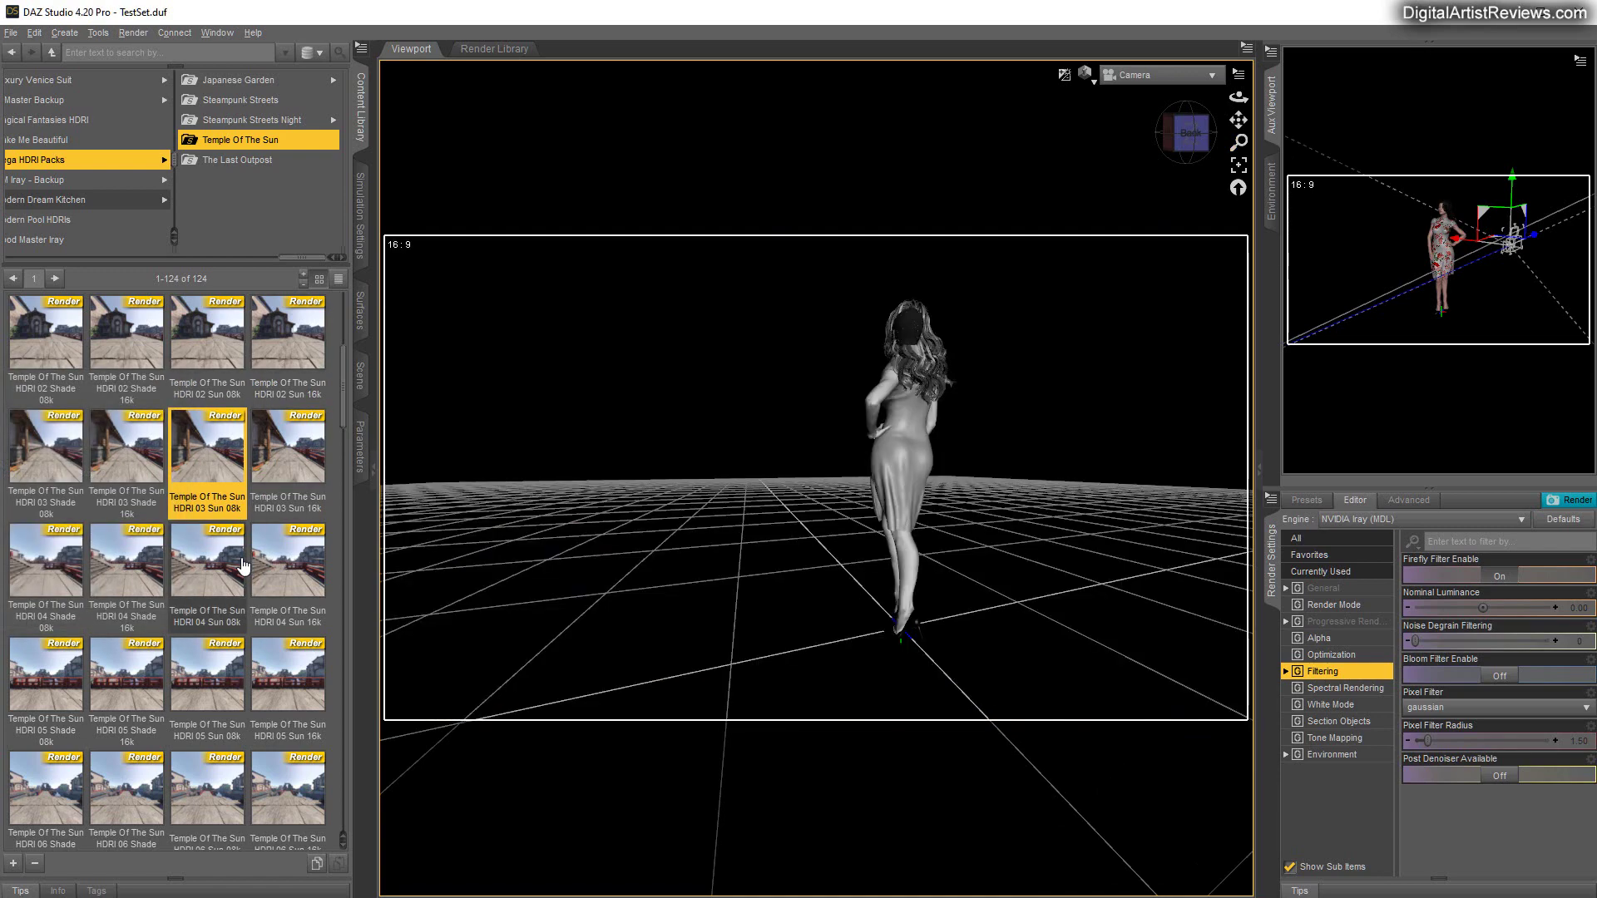
{"action": "mouse_move", "coordinate": [243, 566]}
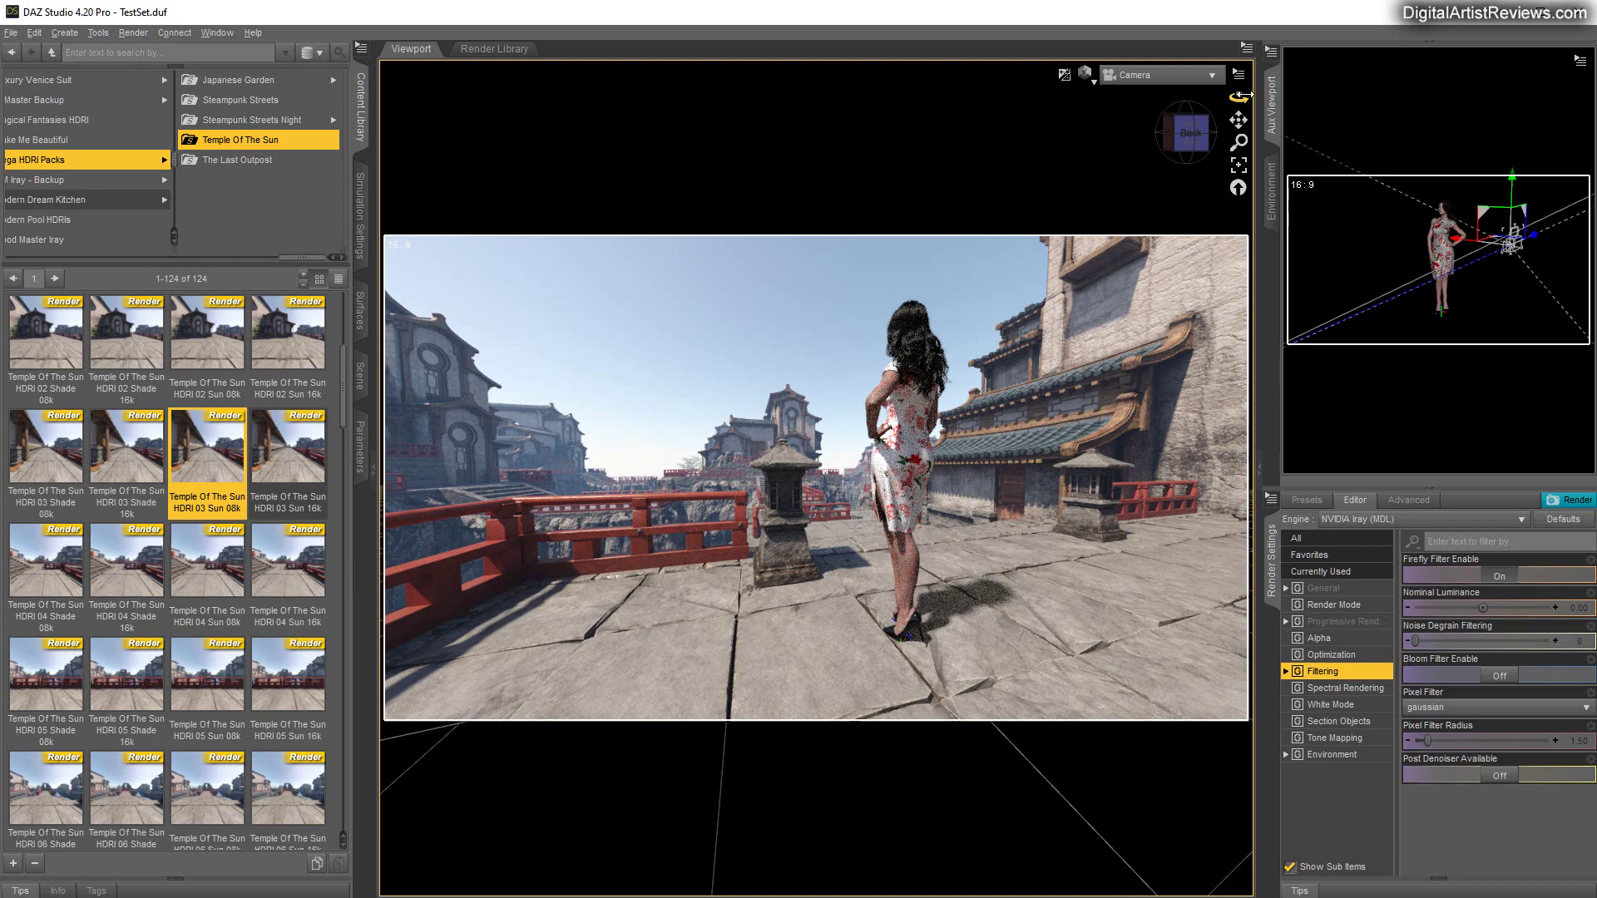
{"action": "left_click_drag", "start_coordinate": [1243, 95], "coordinate": [1300, 97]}
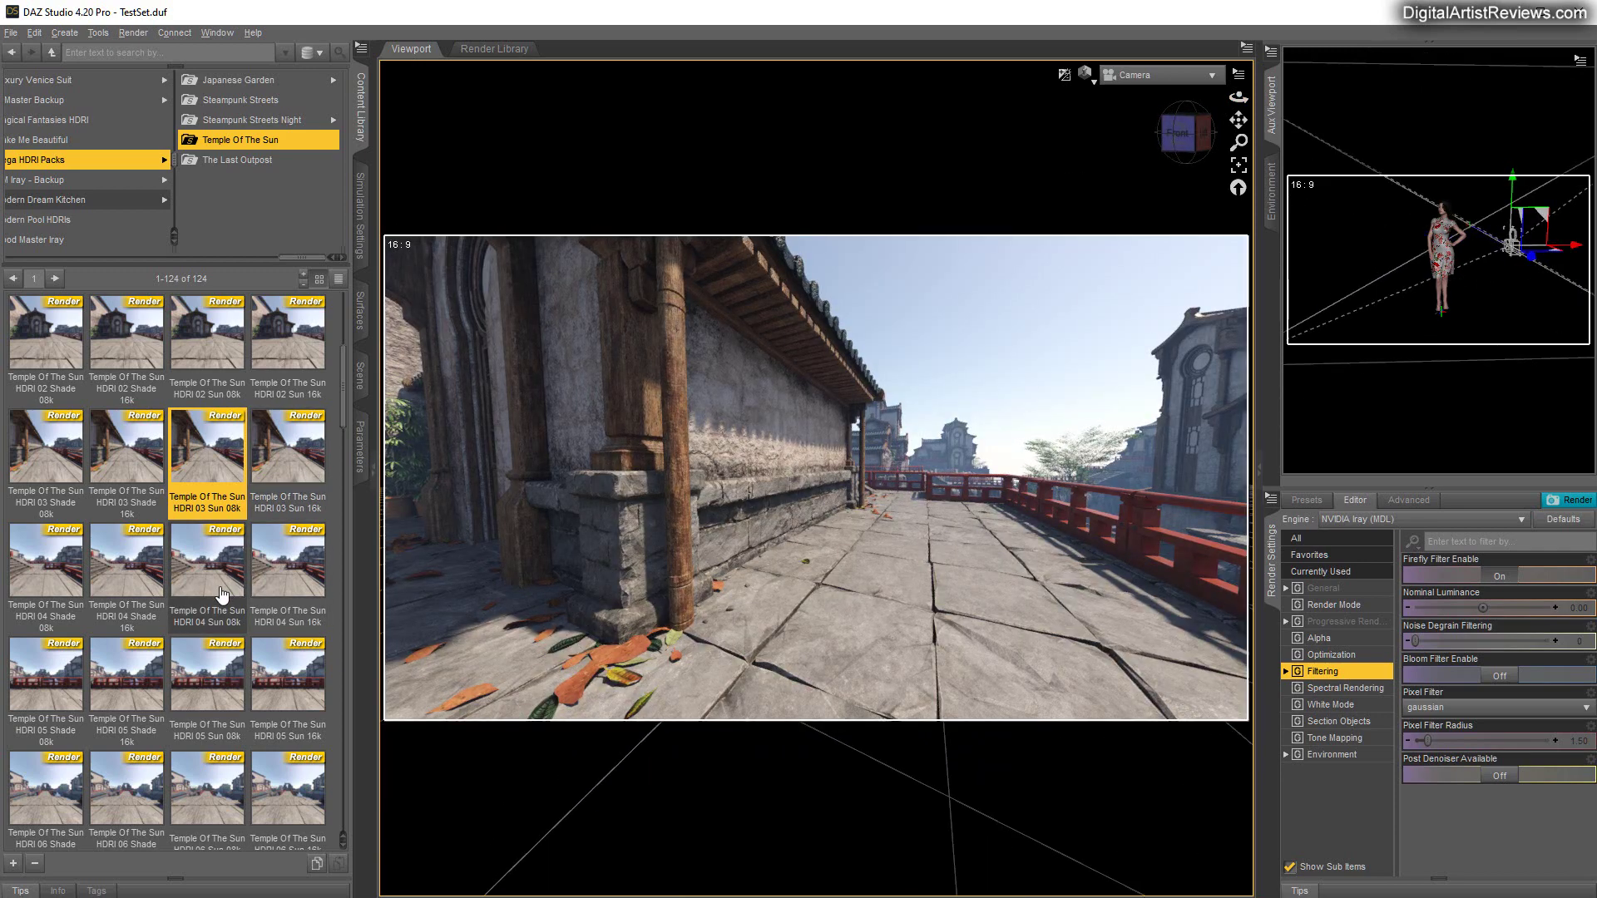
Apply the Temple Of The Sun HDRI 08 Sun 08k render preset and orbit the camera to bring the figure into frame at the red railing.
{"action": "scroll", "coordinate": [231, 675], "scroll_direction": "down", "scroll_amount": 3}
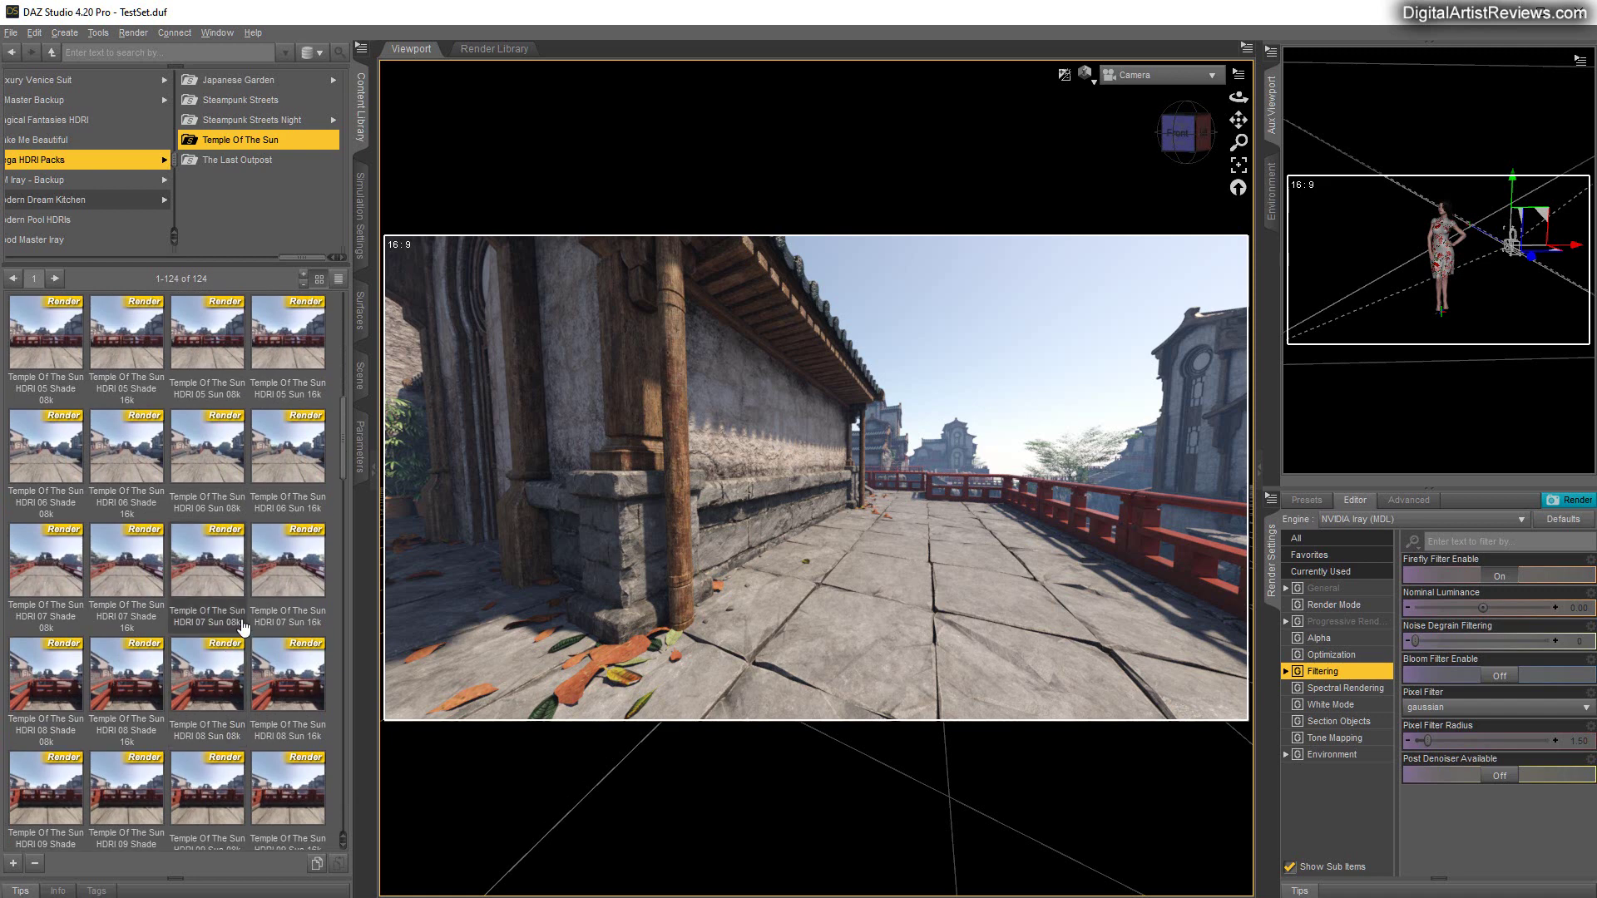
{"action": "double_click", "coordinate": [223, 678]}
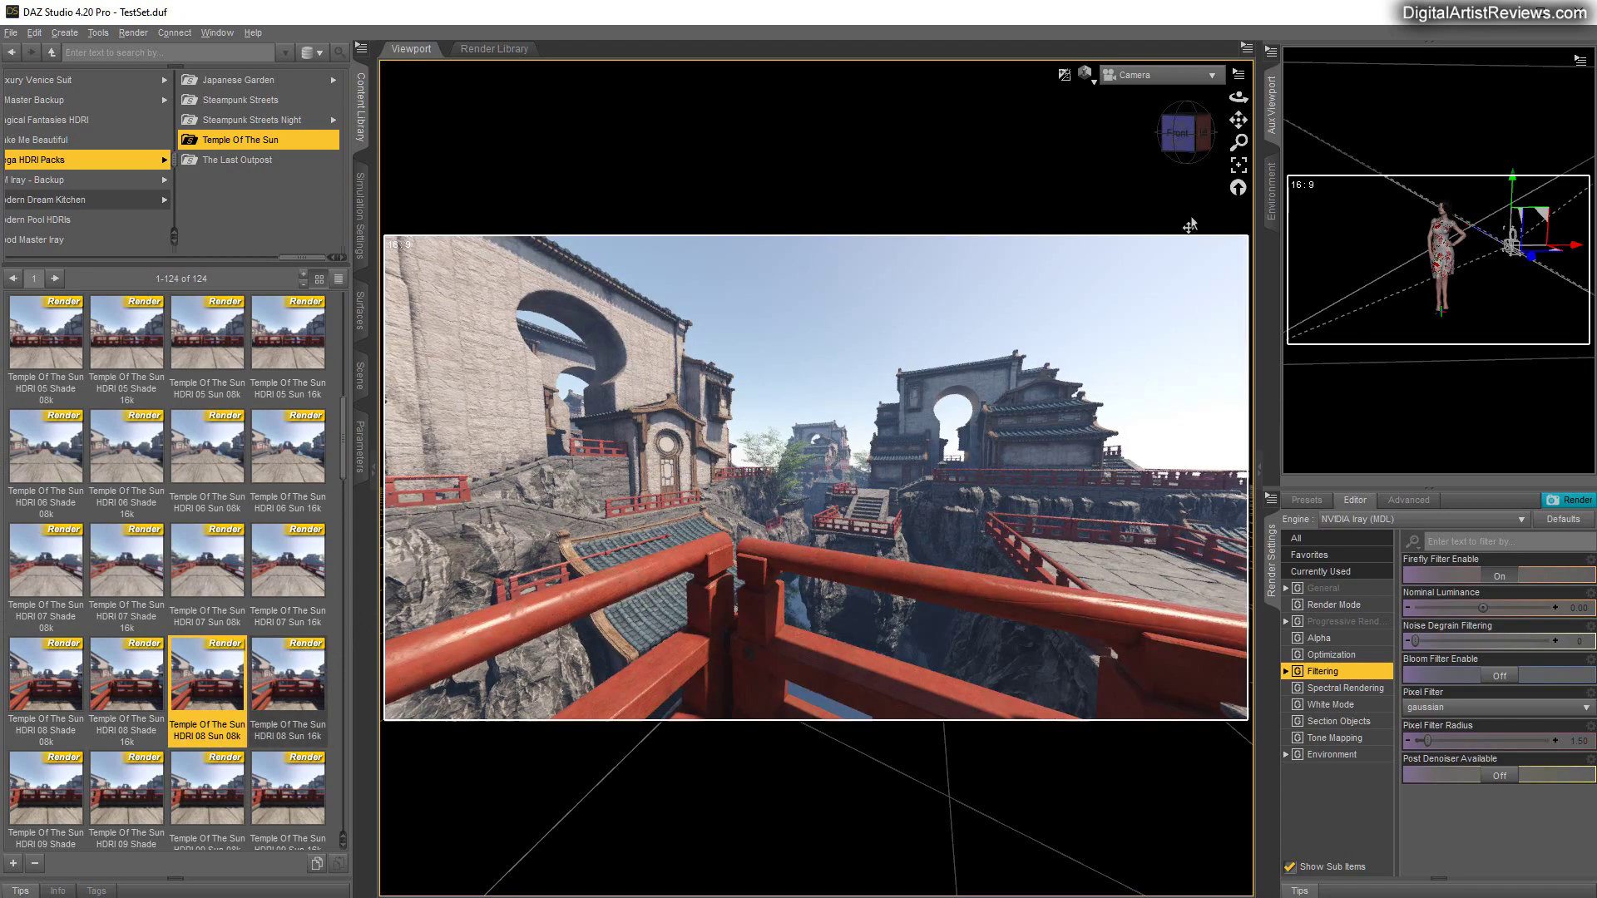
{"action": "left_click_drag", "start_coordinate": [1239, 99], "coordinate": [1509, 102]}
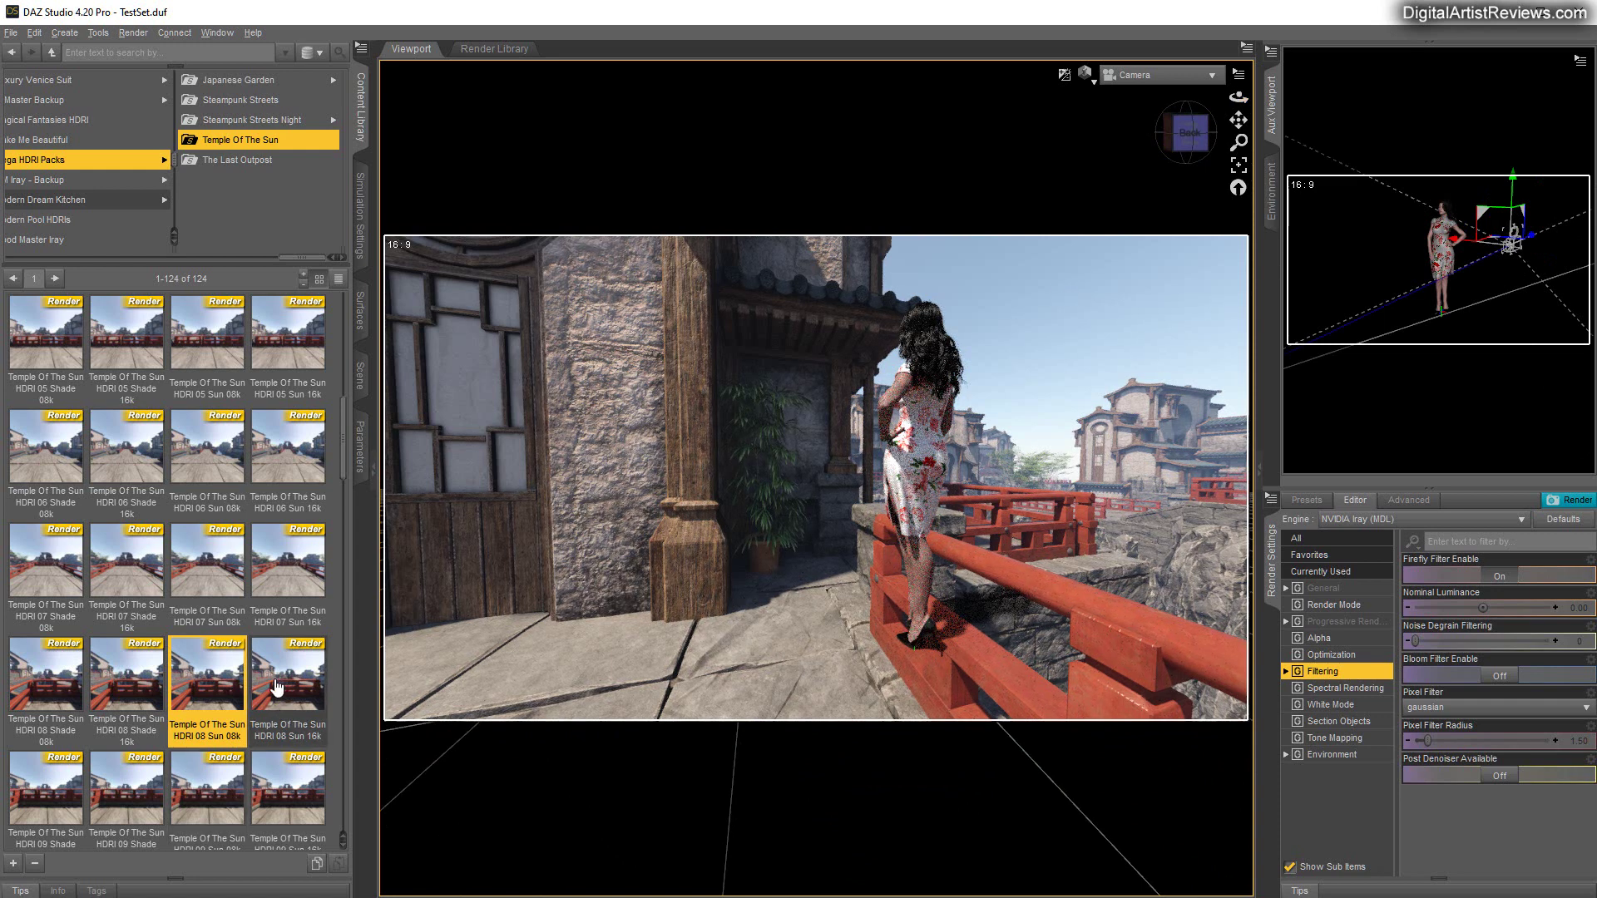
Apply the Temple Of The Sun HDRI 10 Sun 08k render preset and orbit the camera to frame the figure from behind on the shaded walkway.
{"action": "scroll", "coordinate": [253, 682], "scroll_direction": "down", "scroll_amount": 3}
{"action": "scroll", "coordinate": [252, 682], "scroll_direction": "down", "scroll_amount": 1}
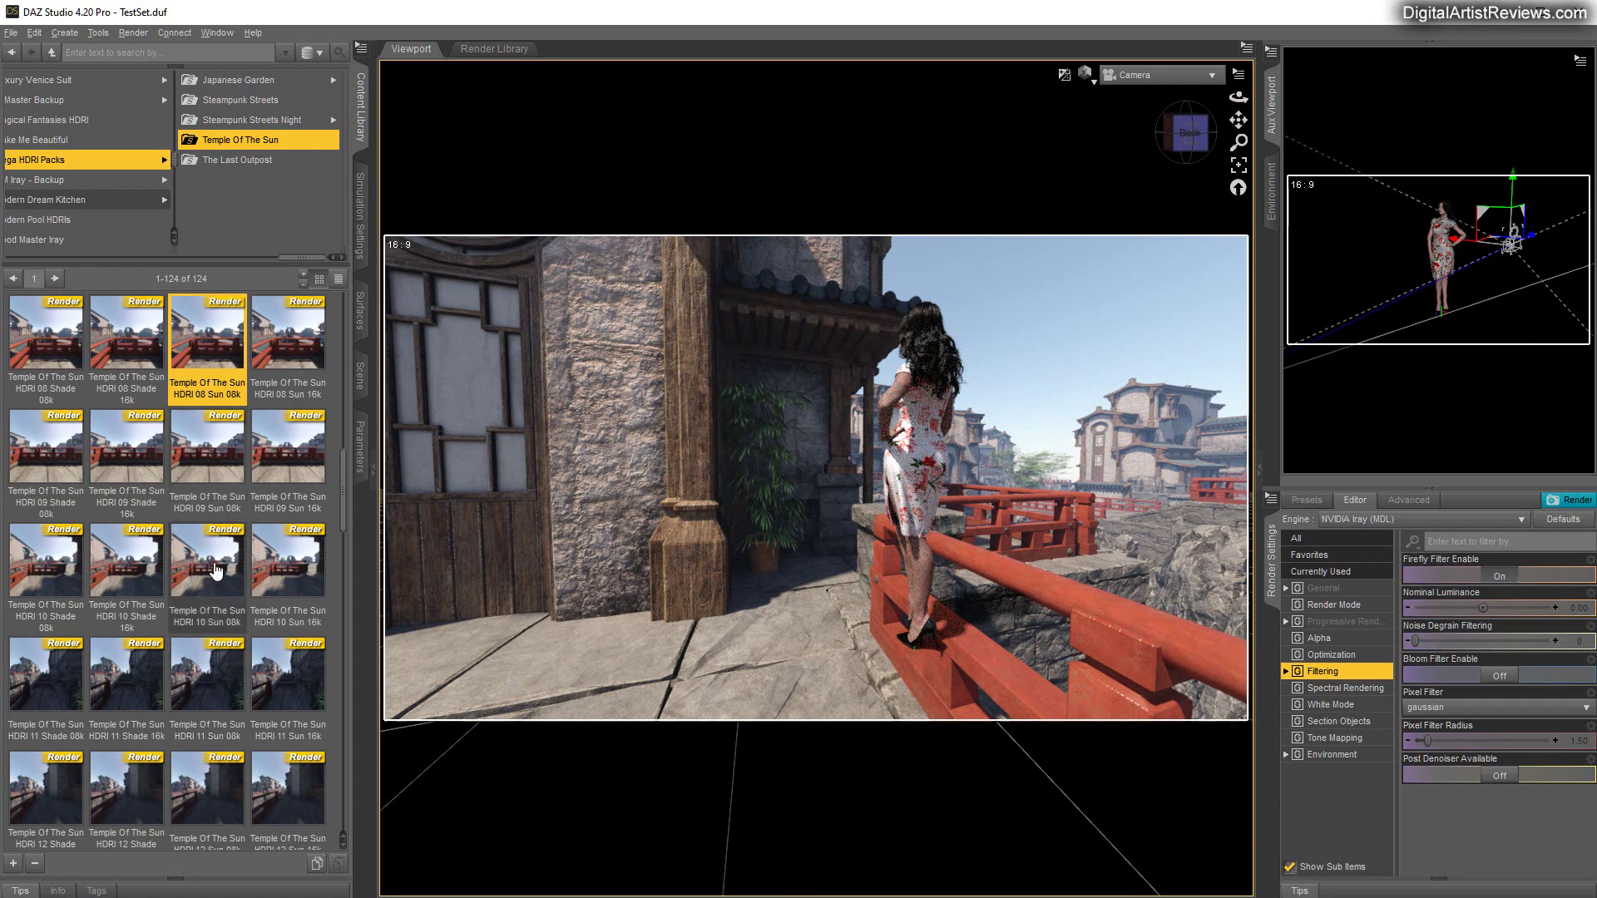
{"action": "left_click", "coordinate": [216, 571]}
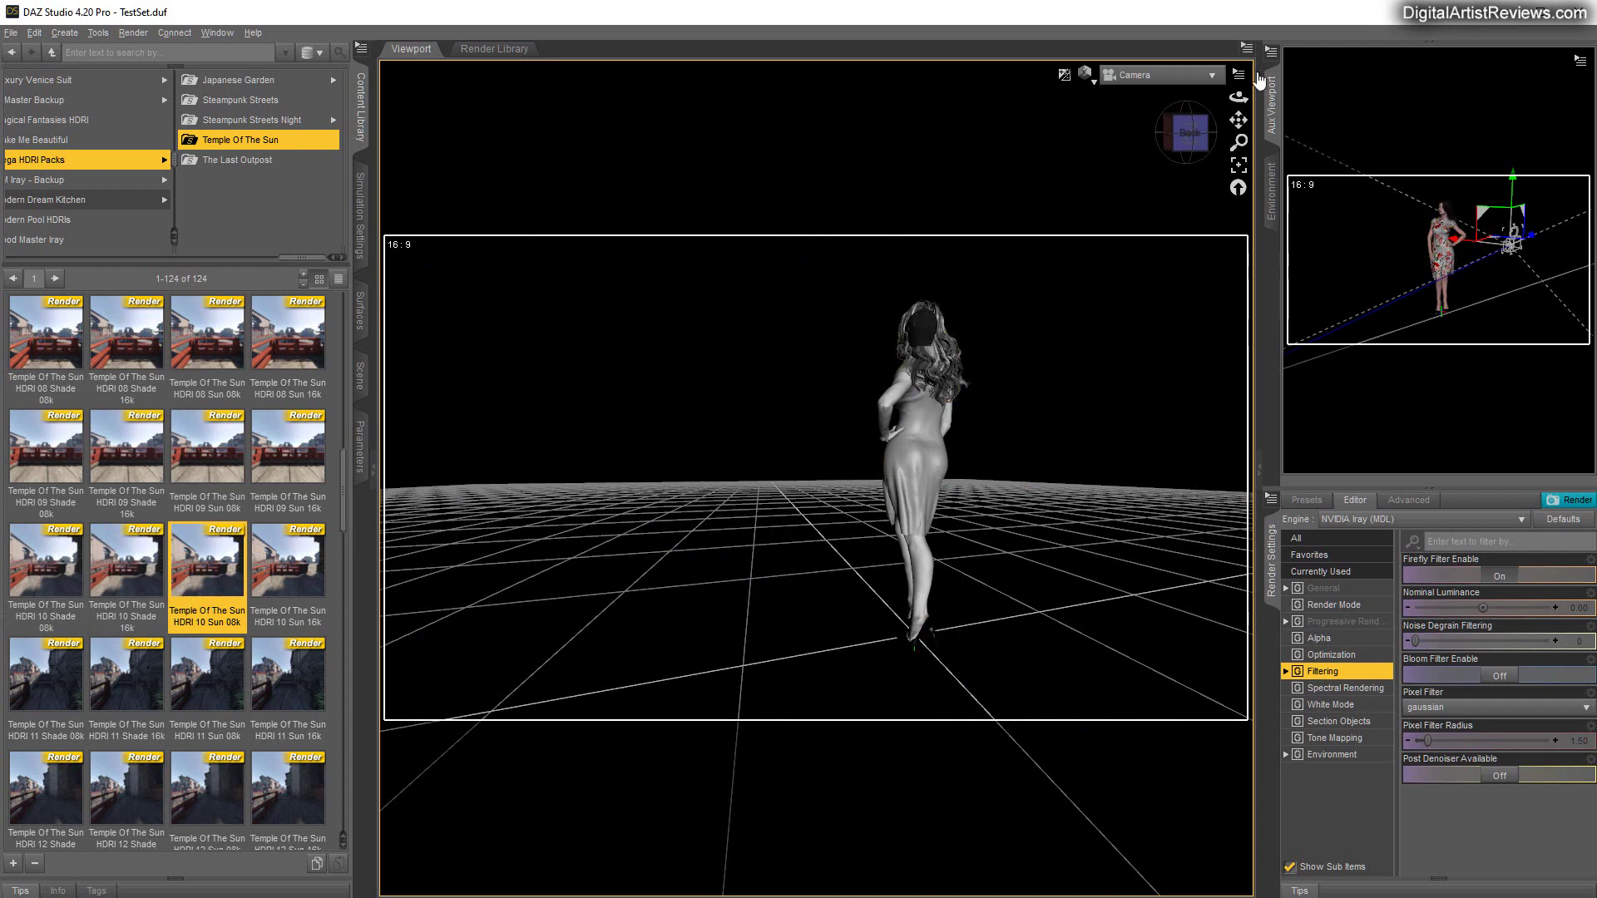
{"action": "mouse_move", "coordinate": [1245, 95]}
{"action": "left_mouse_down"}
{"action": "mouse_move", "coordinate": [1228, 120]}
{"action": "mouse_move", "coordinate": [1153, 118]}
{"action": "left_mouse_up"}
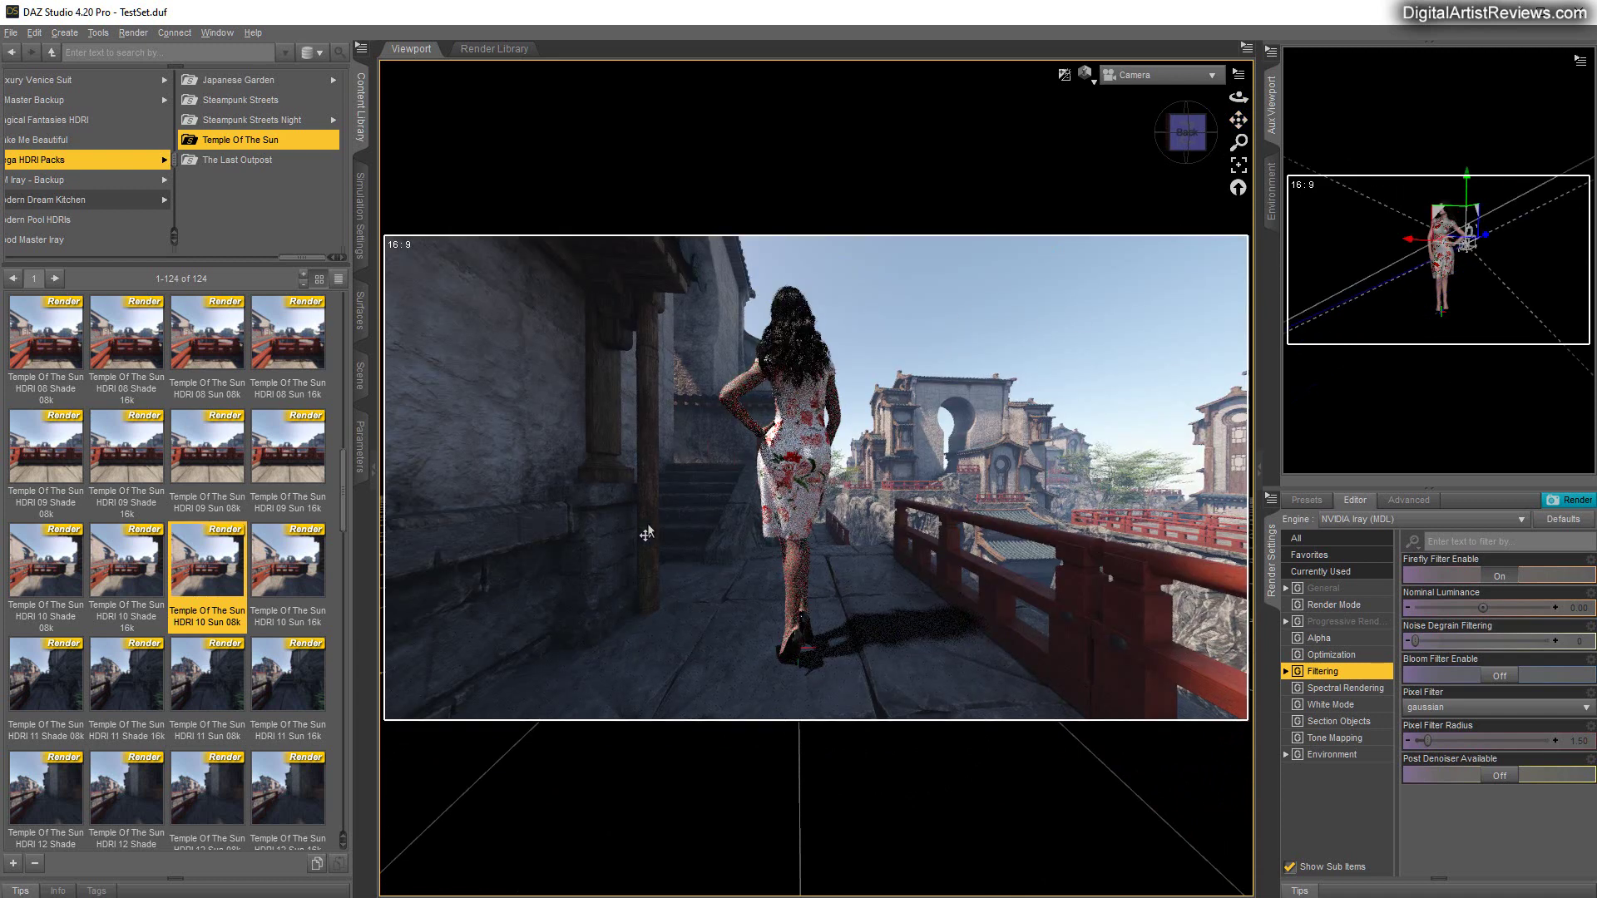
Set the camera's Y Translate to 100.
{"action": "left_click", "coordinate": [364, 378]}
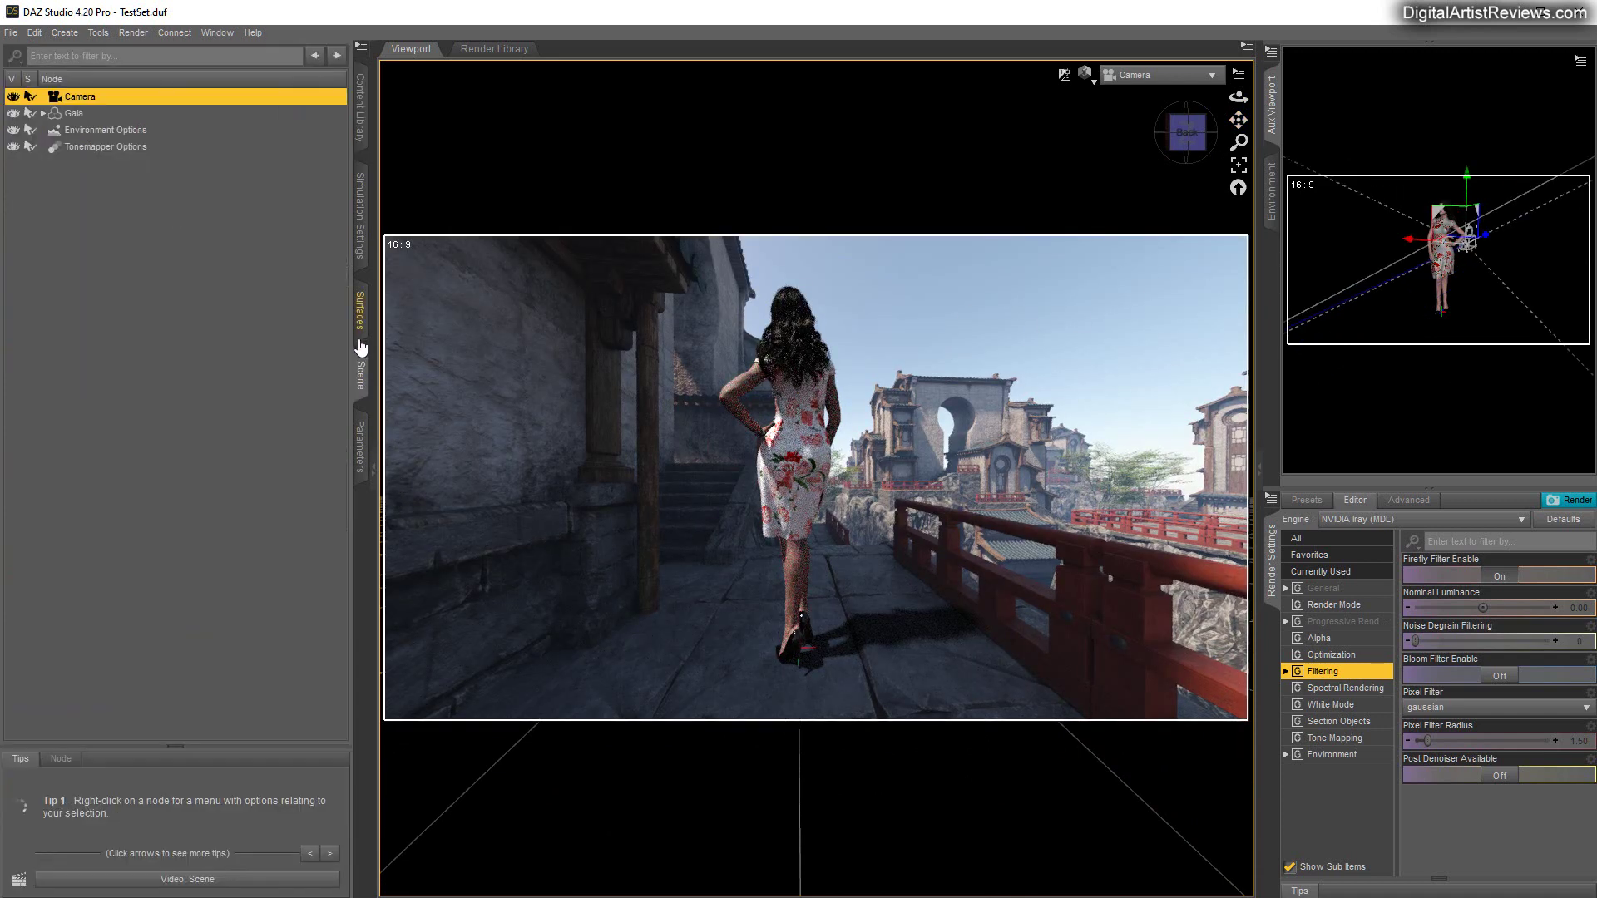
{"action": "left_click", "coordinate": [364, 428]}
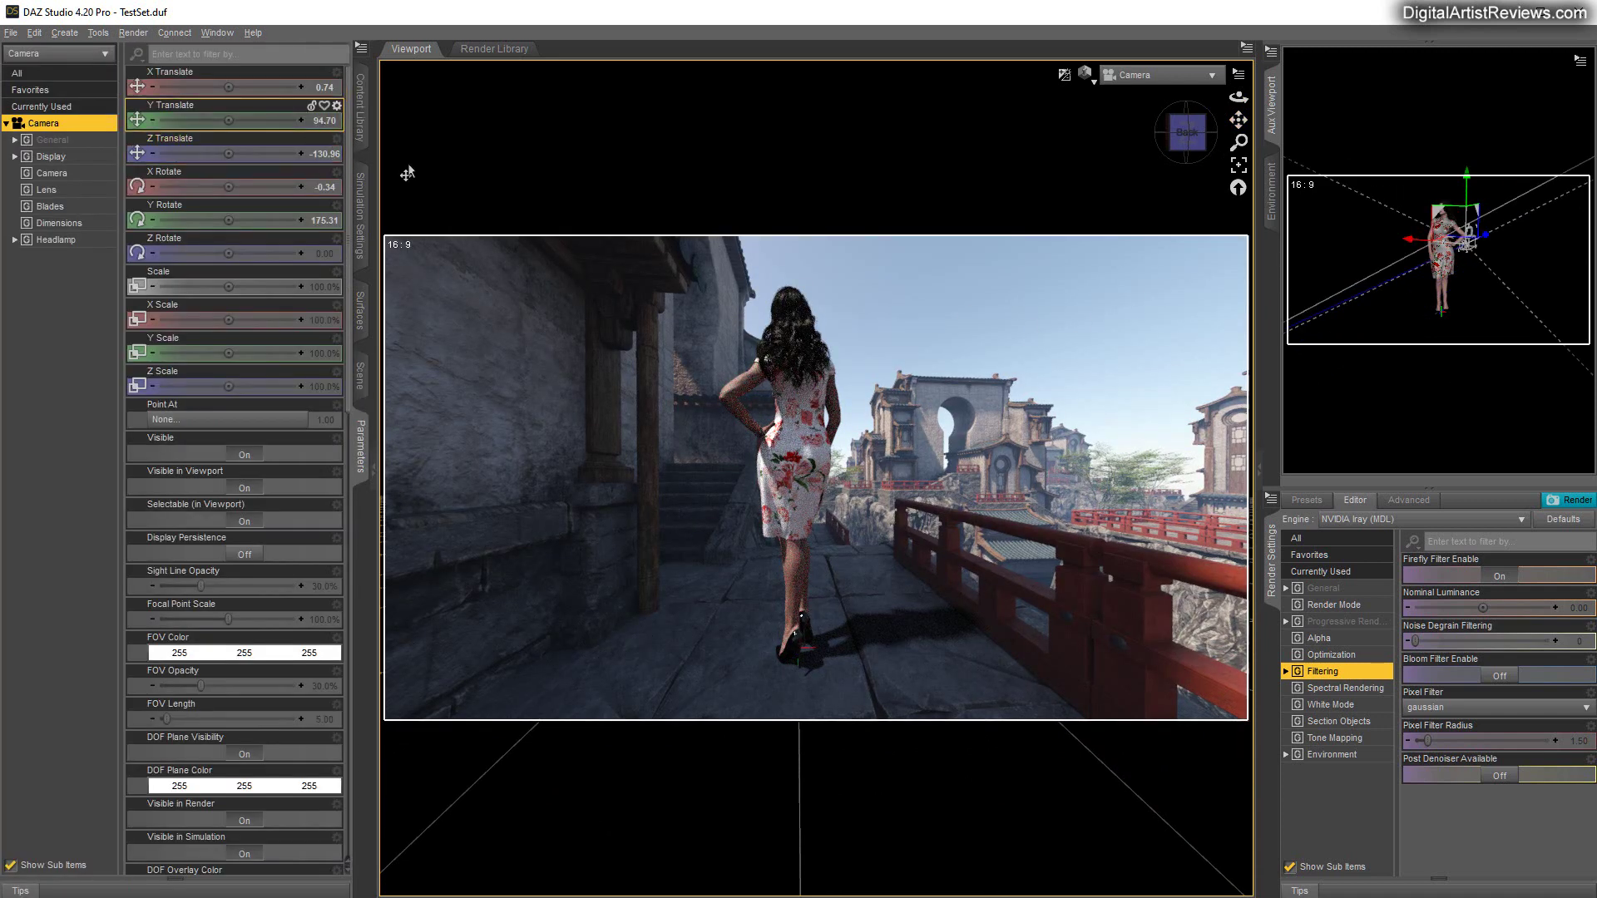
{"action": "left_click", "coordinate": [324, 123]}
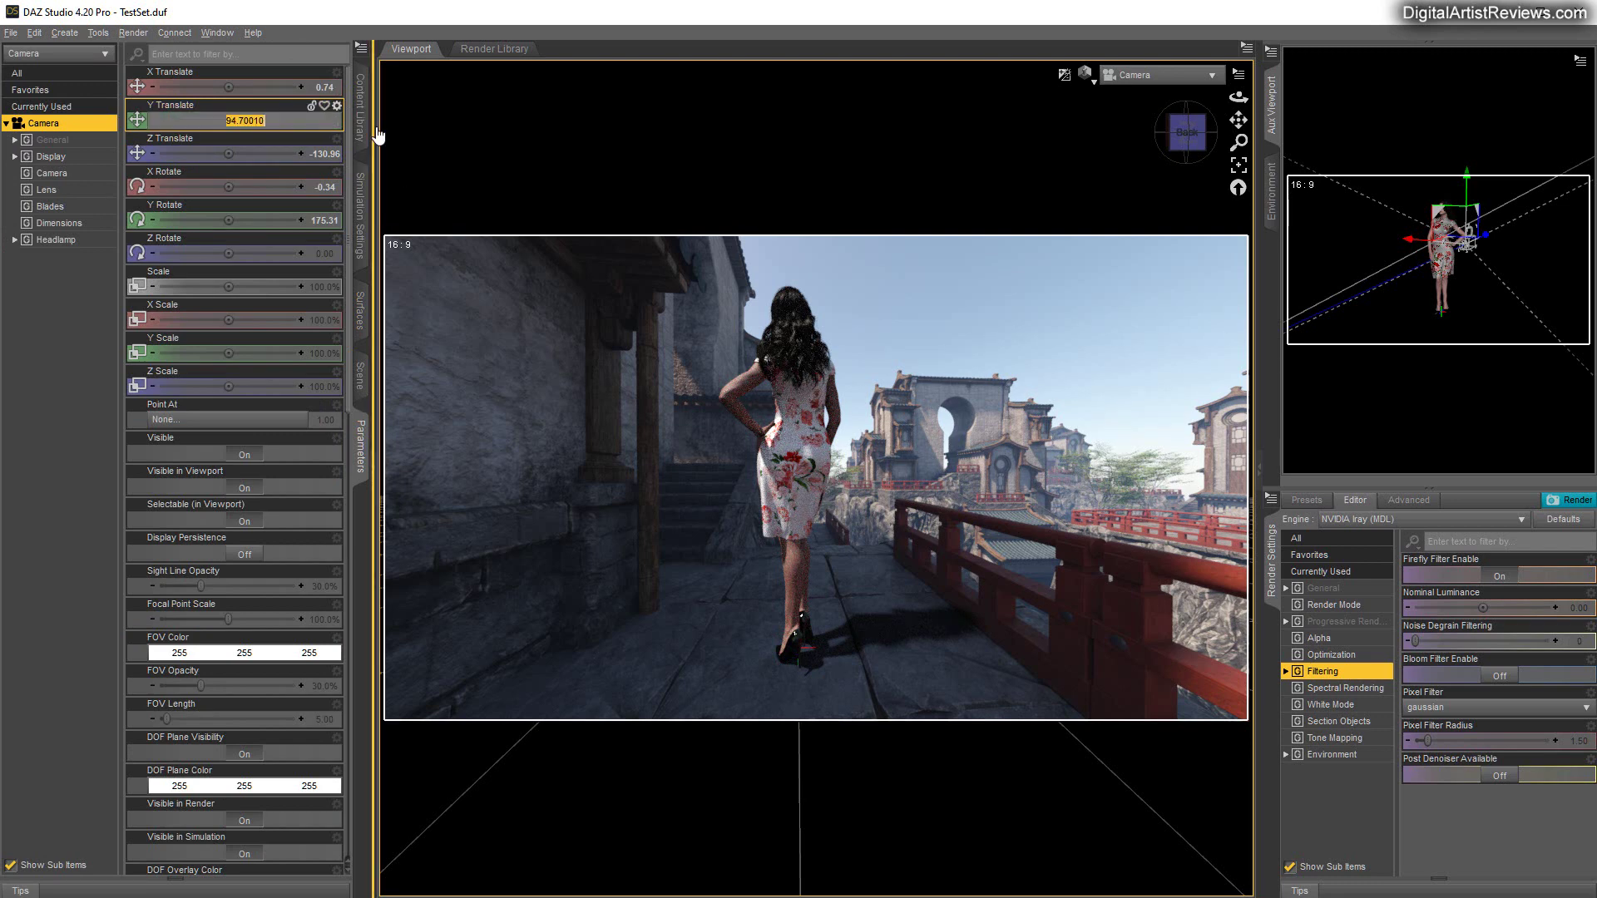
{"action": "type", "text": "100"}
{"action": "key", "text": "Return"}
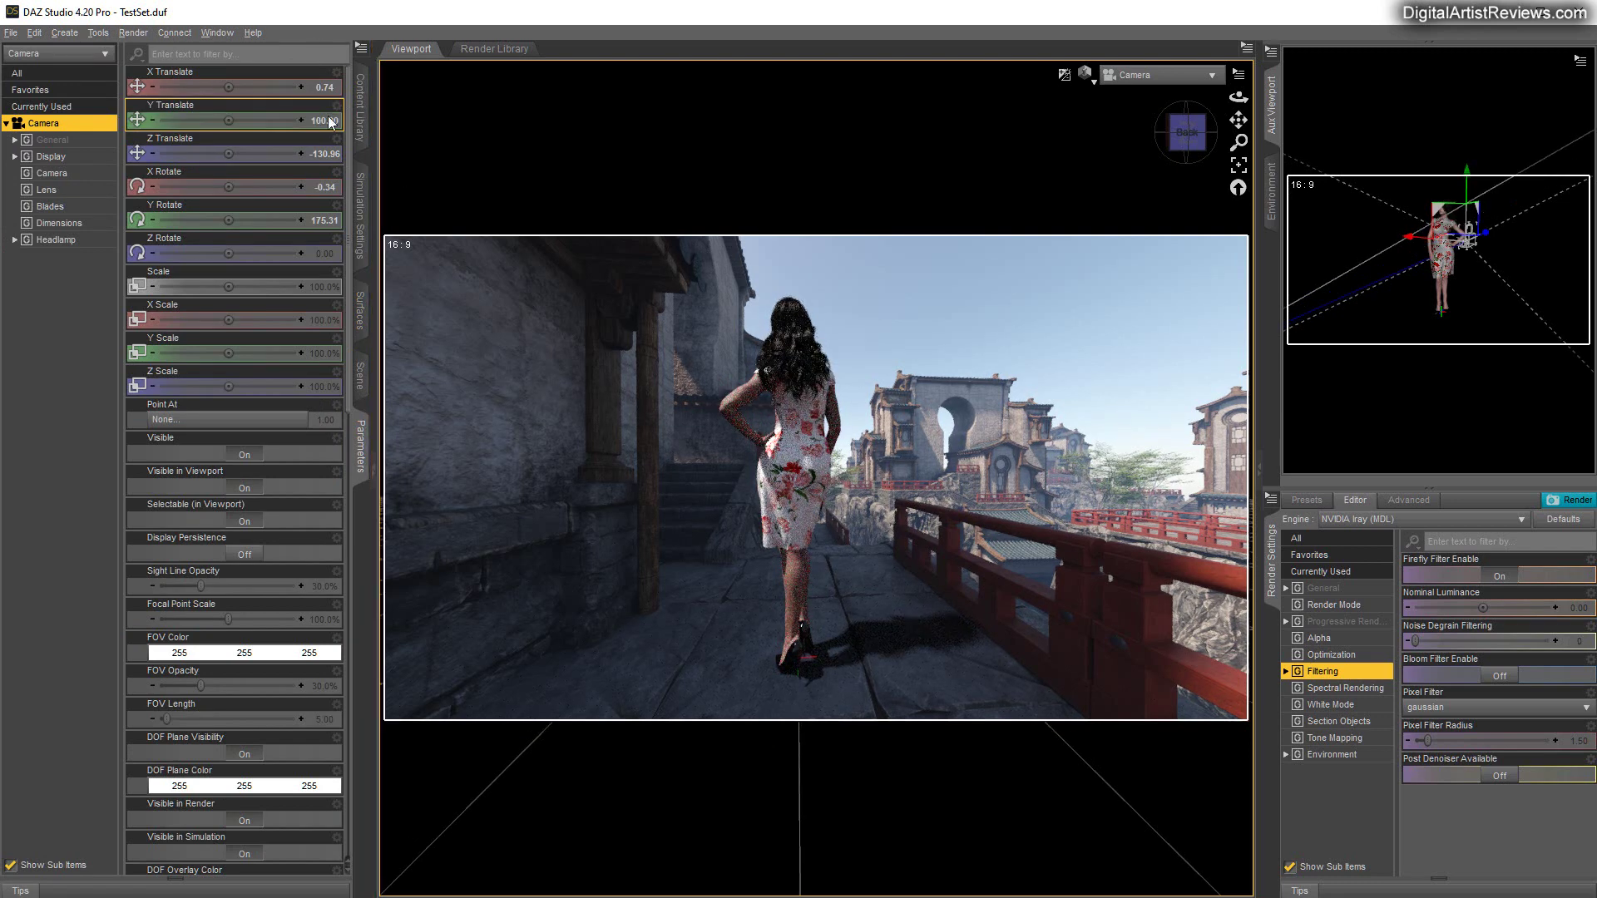
Apply the Temple Of The Sun HDRI 10 Shade 08k render preset and reframe the camera on the figure with the distant temple buildings beside her.
{"action": "left_click", "coordinate": [365, 120]}
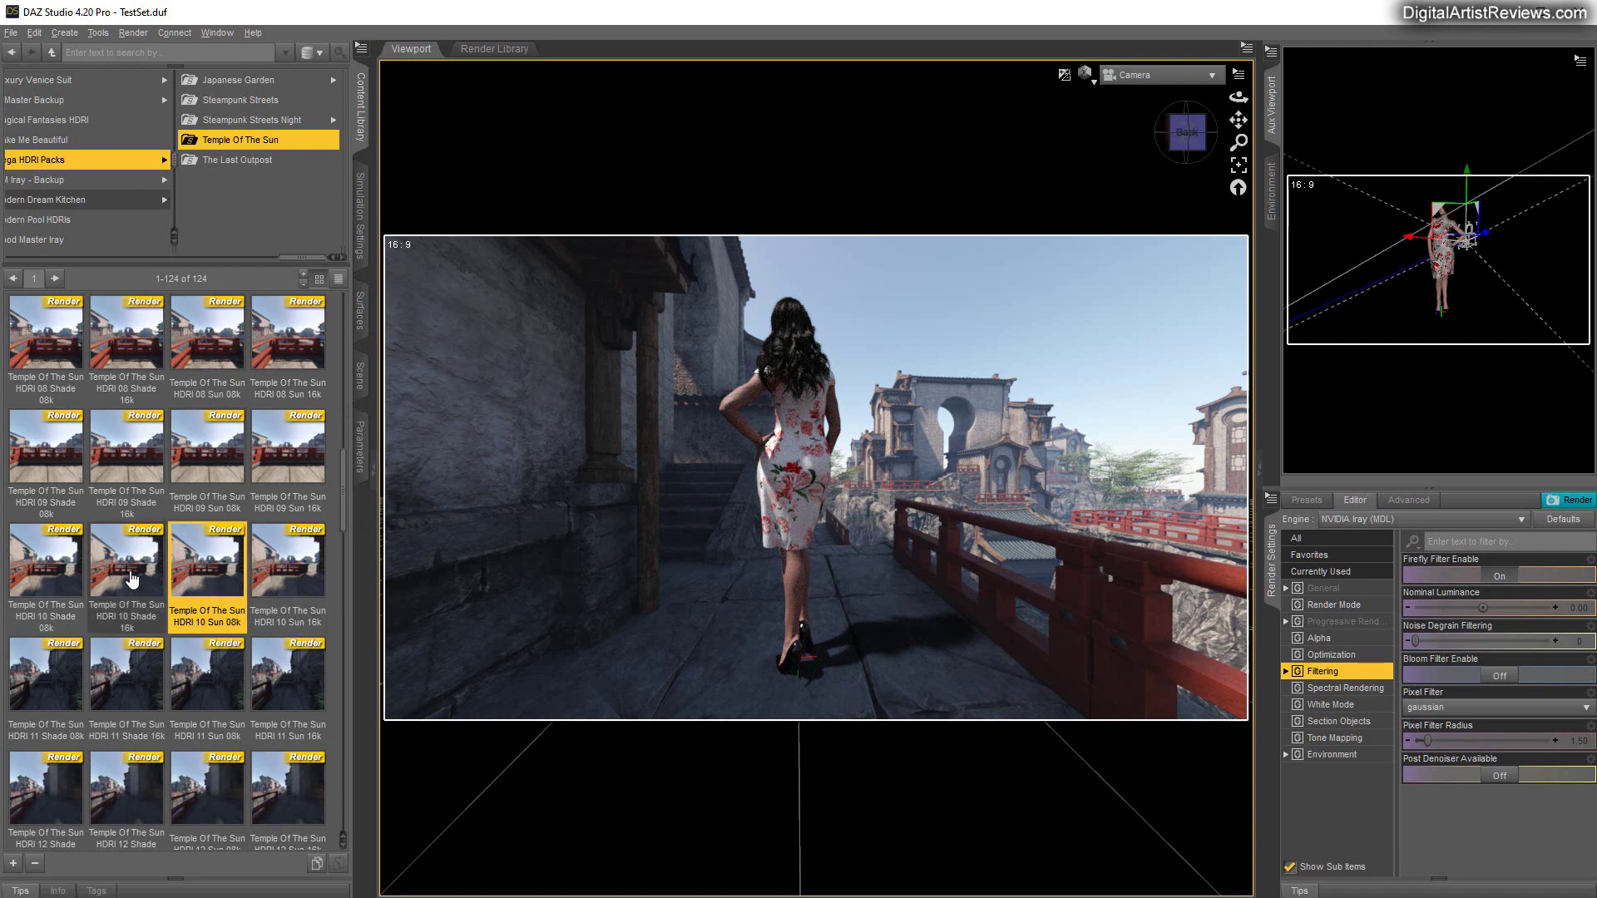
{"action": "double_click", "coordinate": [58, 571]}
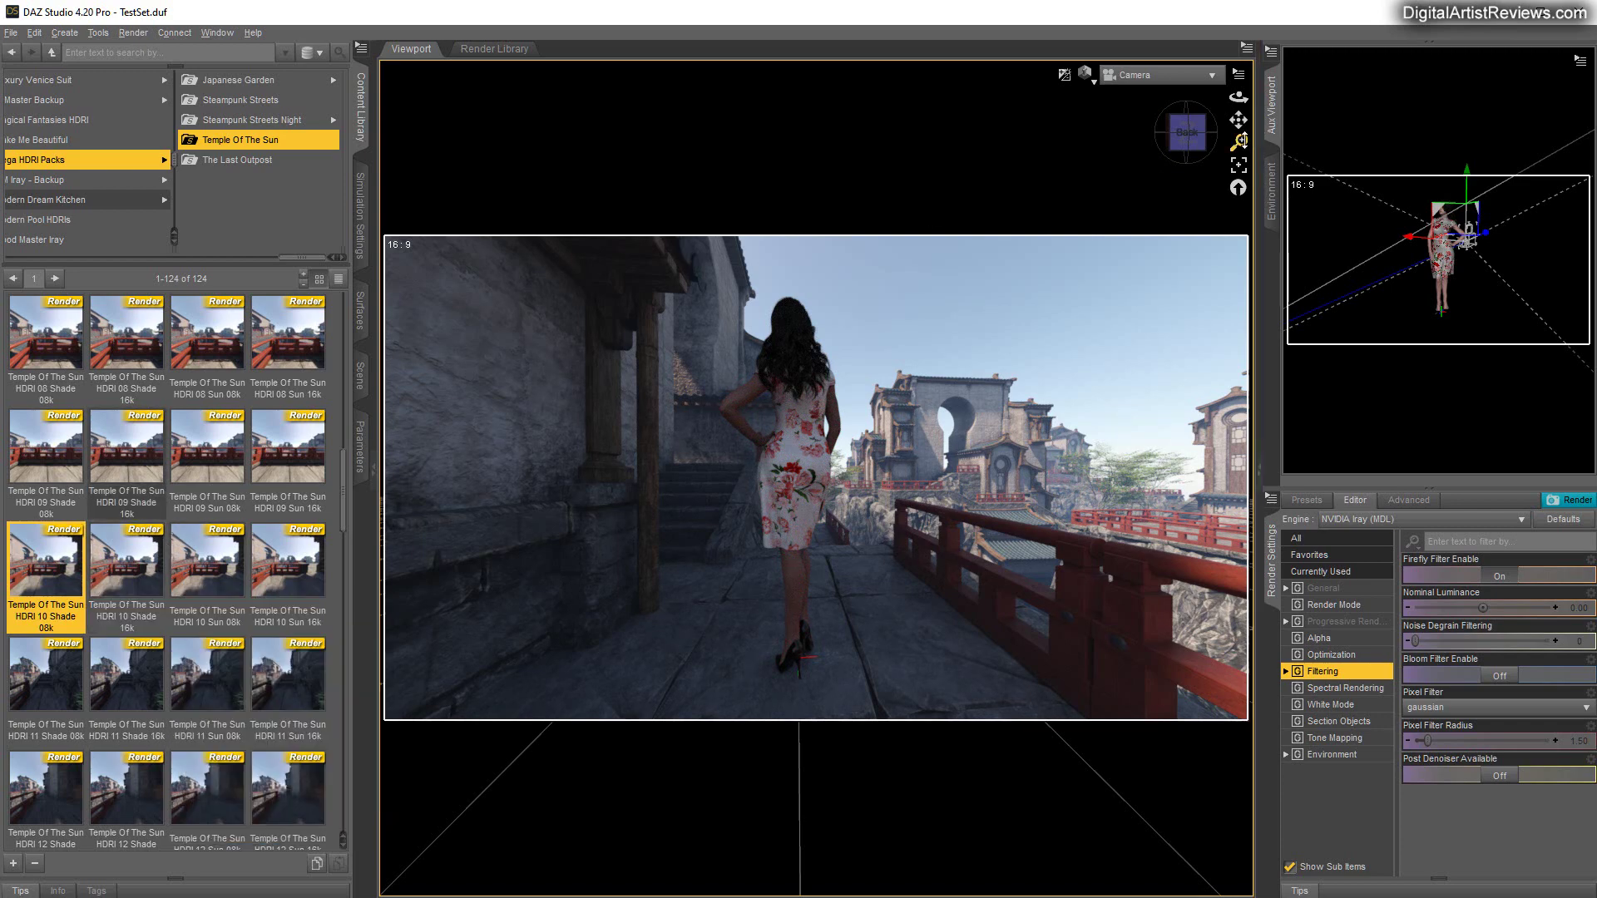
{"action": "mouse_move", "coordinate": [1241, 142]}
{"action": "left_mouse_down"}
{"action": "mouse_move", "coordinate": [1240, 203]}
{"action": "mouse_move", "coordinate": [1240, 160]}
{"action": "left_mouse_up"}
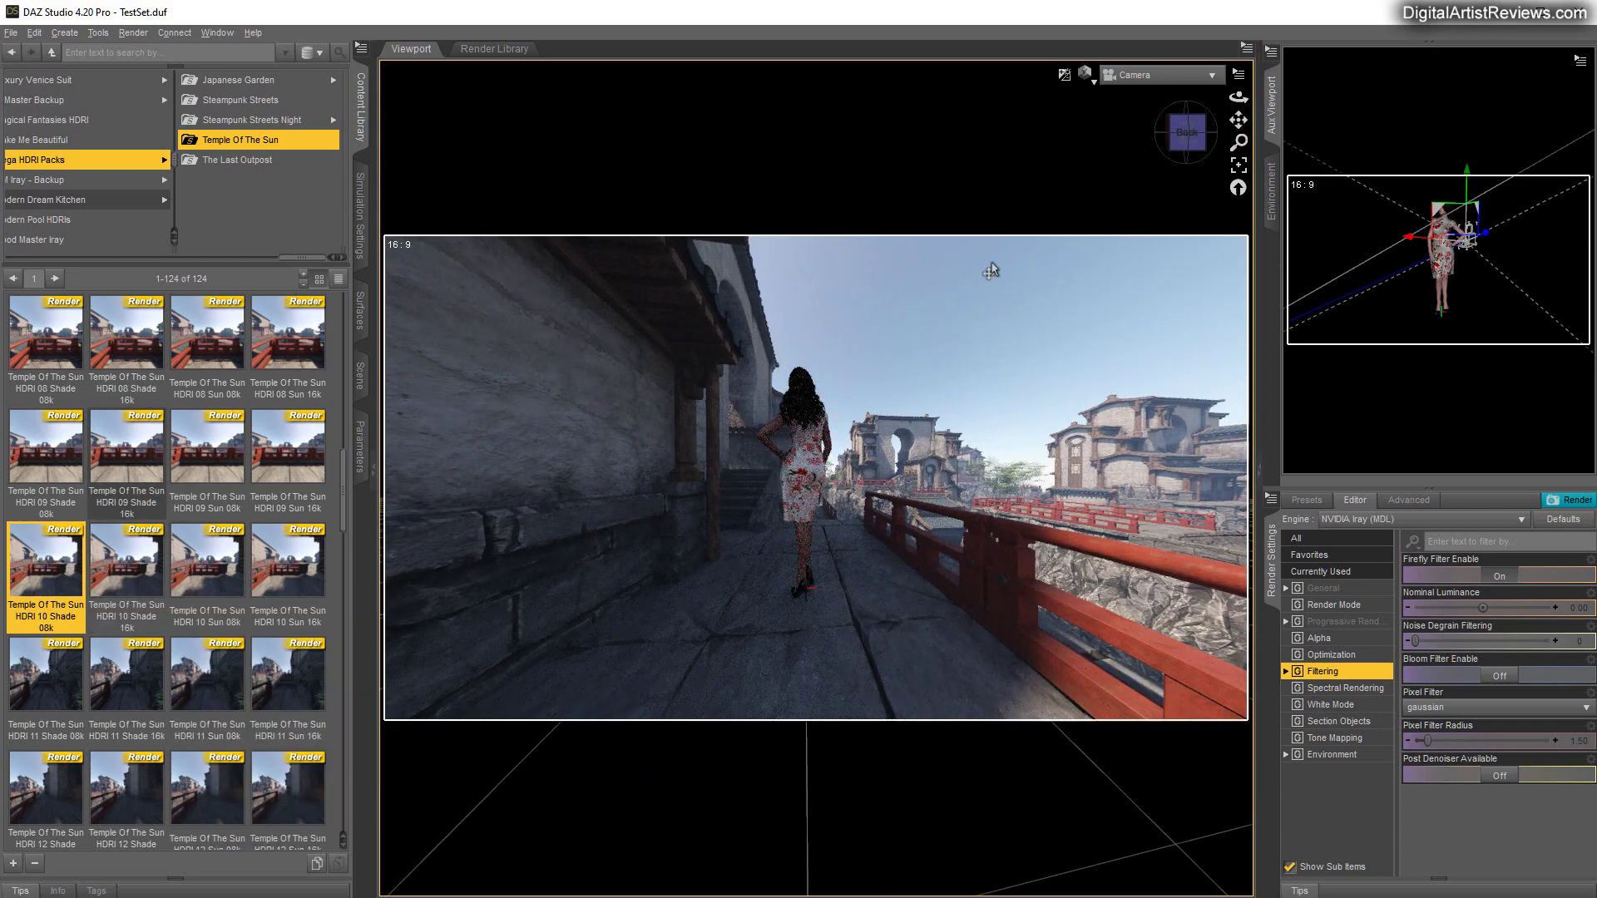
{"action": "mouse_move", "coordinate": [1239, 97]}
{"action": "left_mouse_down"}
{"action": "mouse_move", "coordinate": [1343, 101]}
{"action": "mouse_move", "coordinate": [1234, 104]}
{"action": "mouse_move", "coordinate": [1241, 144]}
{"action": "mouse_move", "coordinate": [1251, 96]}
{"action": "left_mouse_up"}
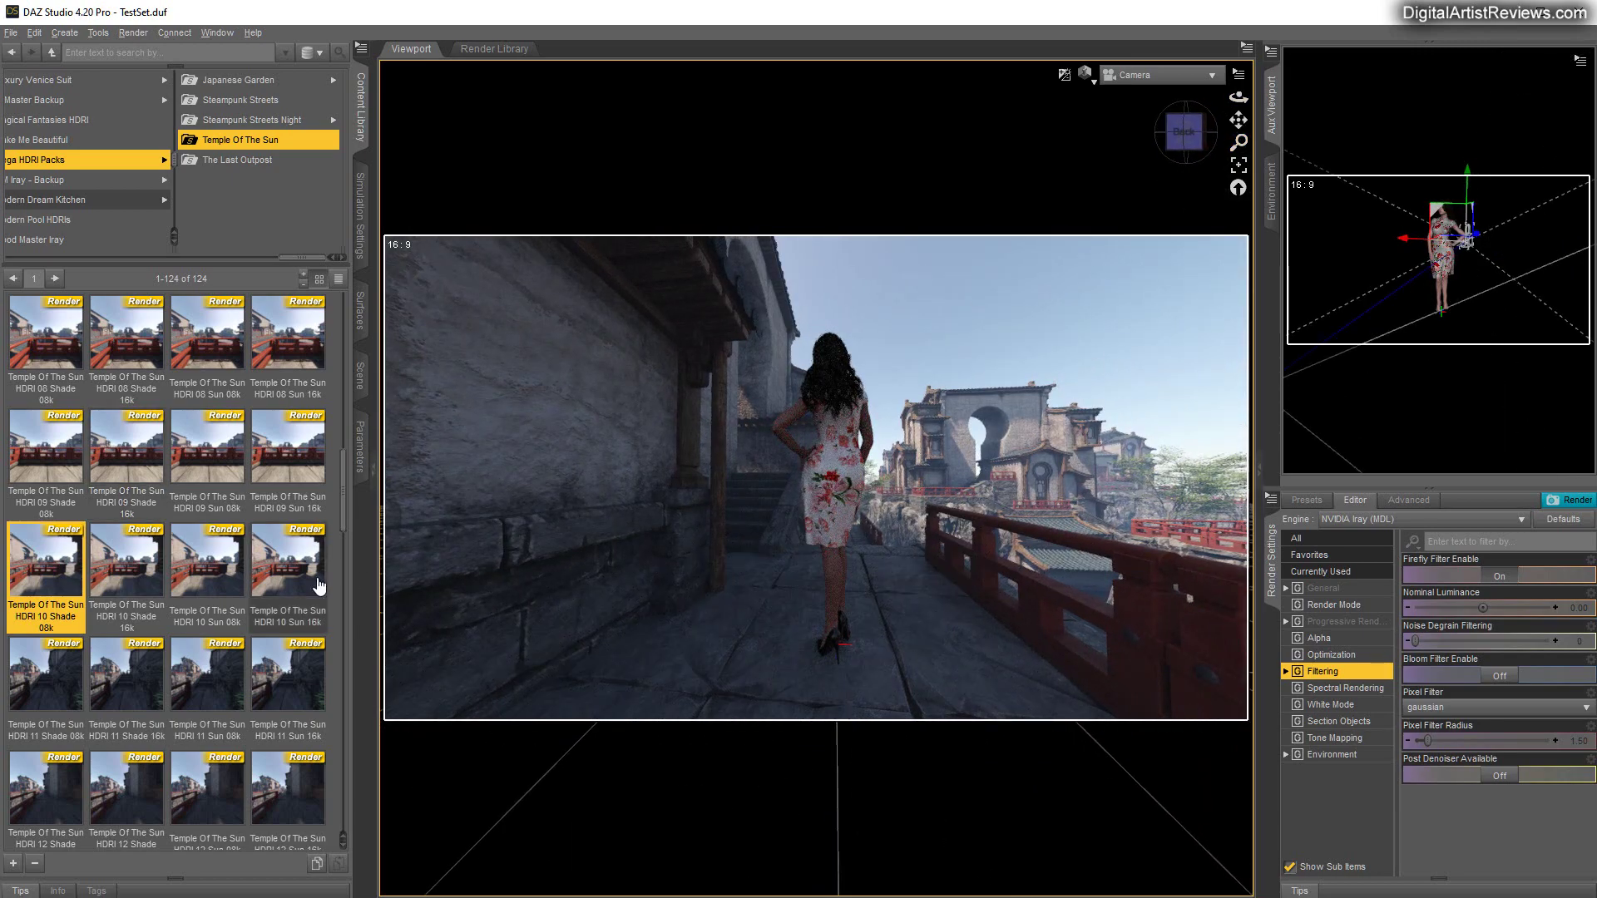
{"action": "mouse_move", "coordinate": [320, 586]}
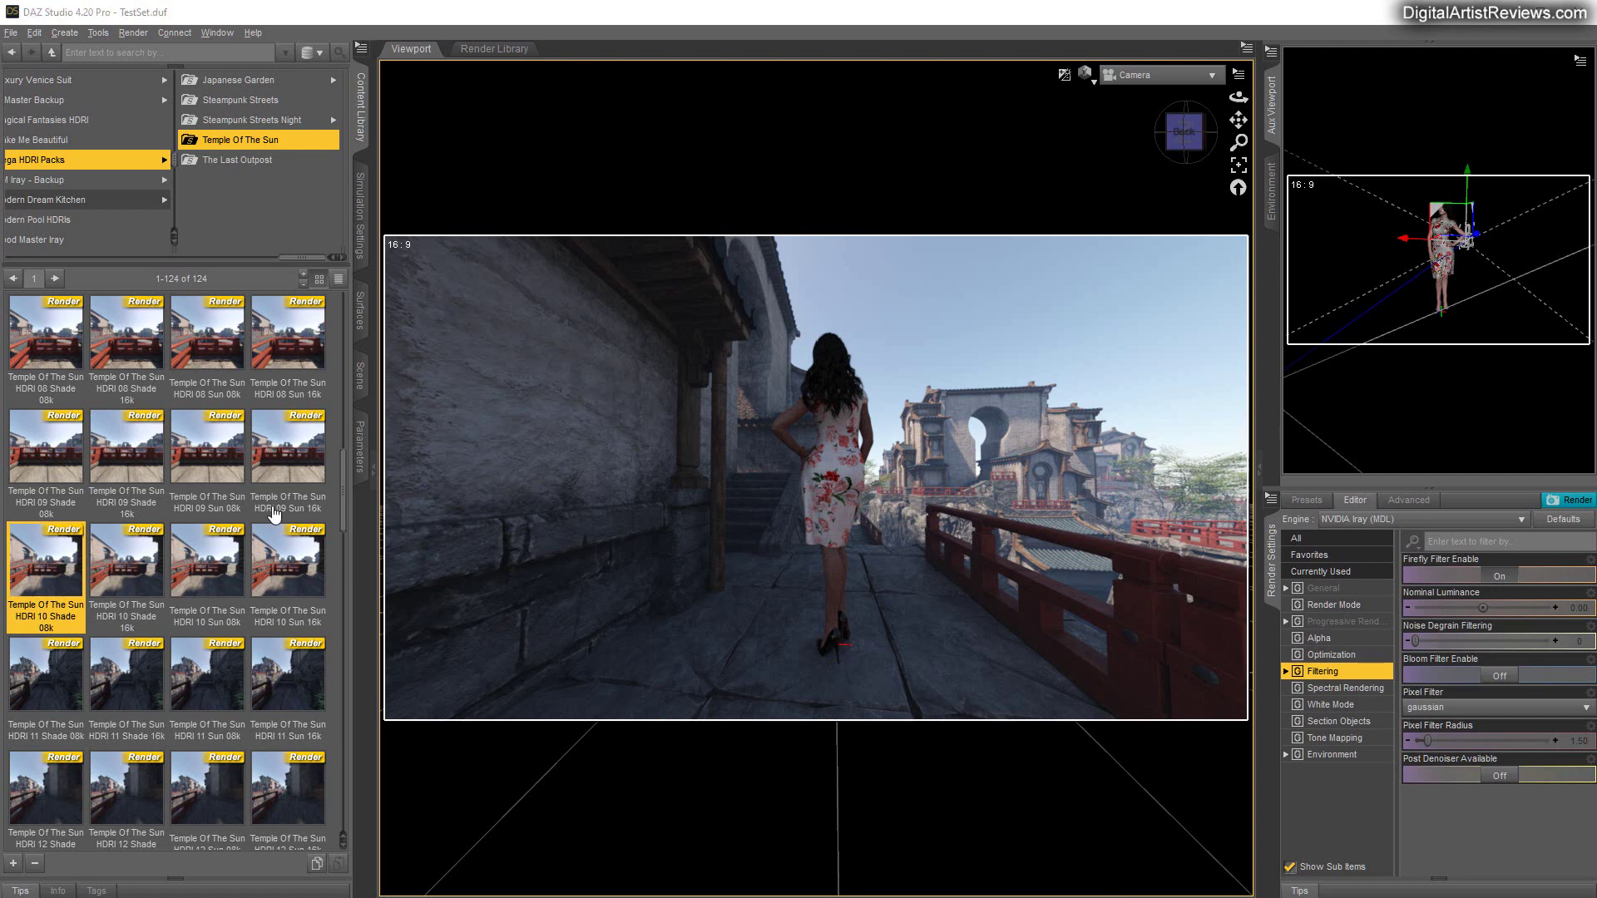
Apply the Temple Of The Sun HDRI 09 Sun 08k render preset and move the camera to frame the figure's whole body from the side.
{"action": "double_click", "coordinate": [211, 457]}
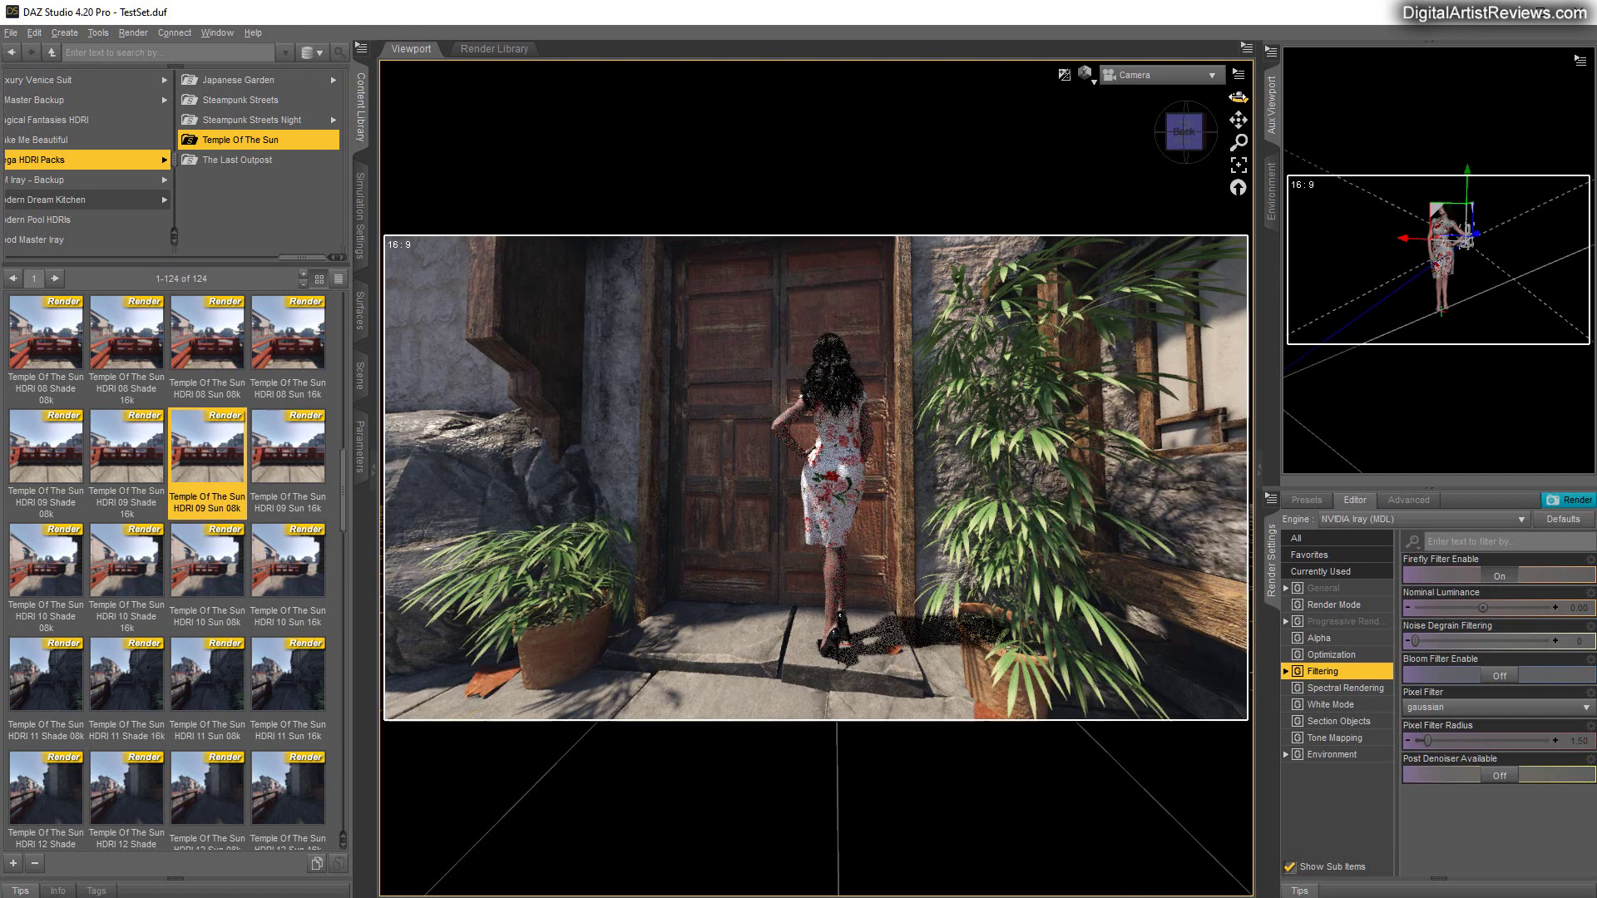
{"action": "left_click_drag", "start_coordinate": [1238, 98], "coordinate": [1090, 120]}
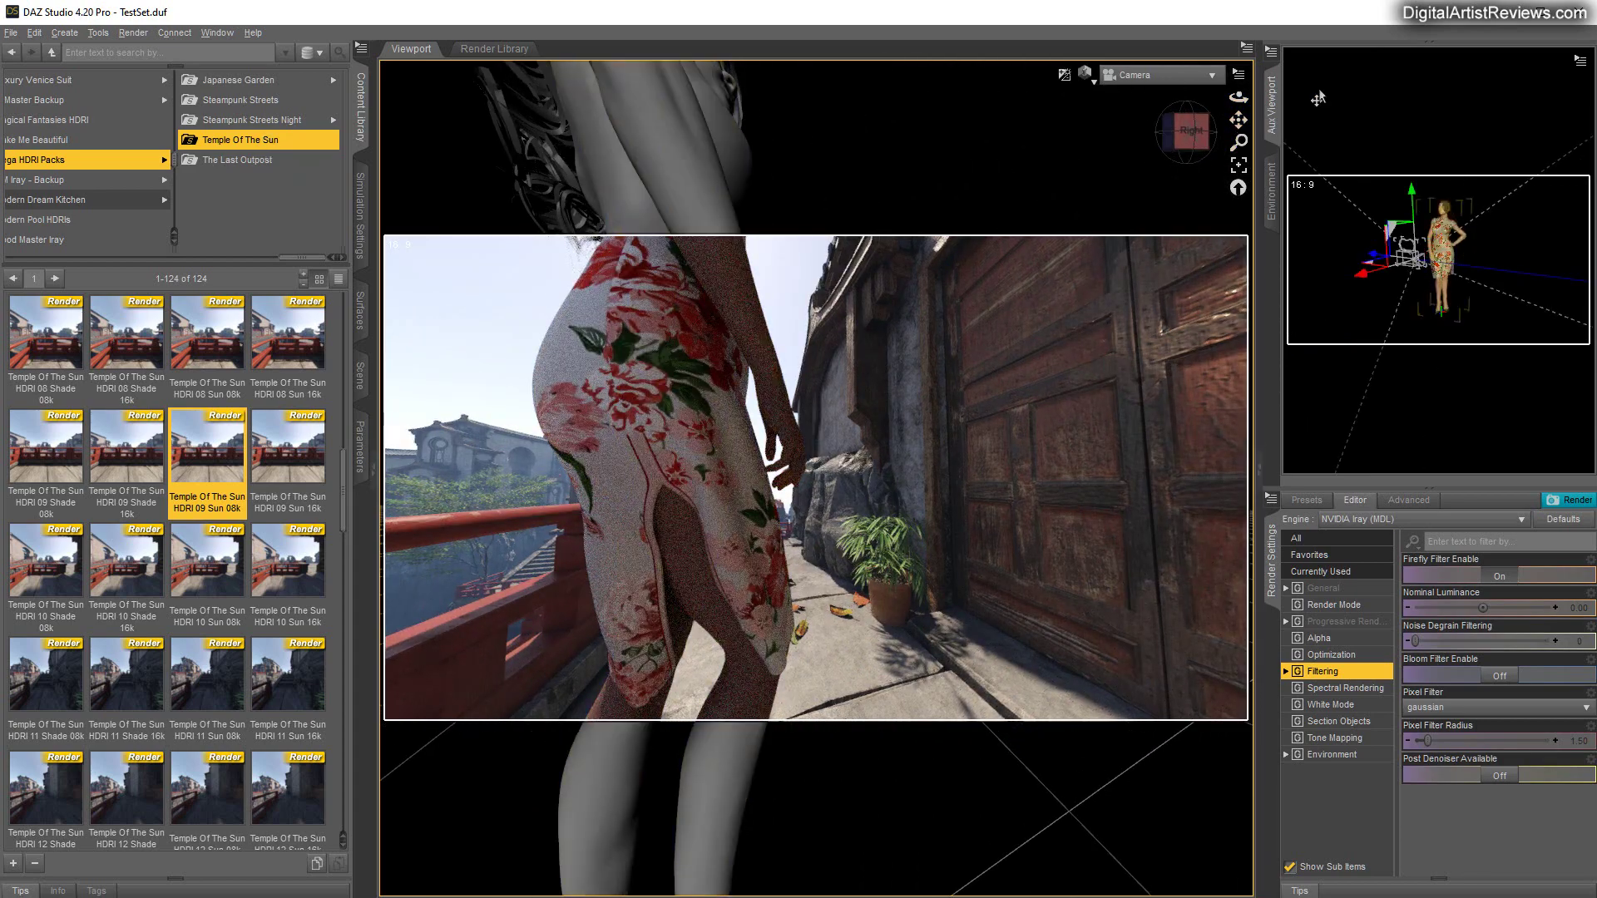
{"action": "left_click_drag", "start_coordinate": [1239, 137], "coordinate": [1238, 207]}
Set the camera's Y Translate to 100 and orbit it to frame the figure between the red railing and the wooden temple door.
{"action": "left_click", "coordinate": [359, 371]}
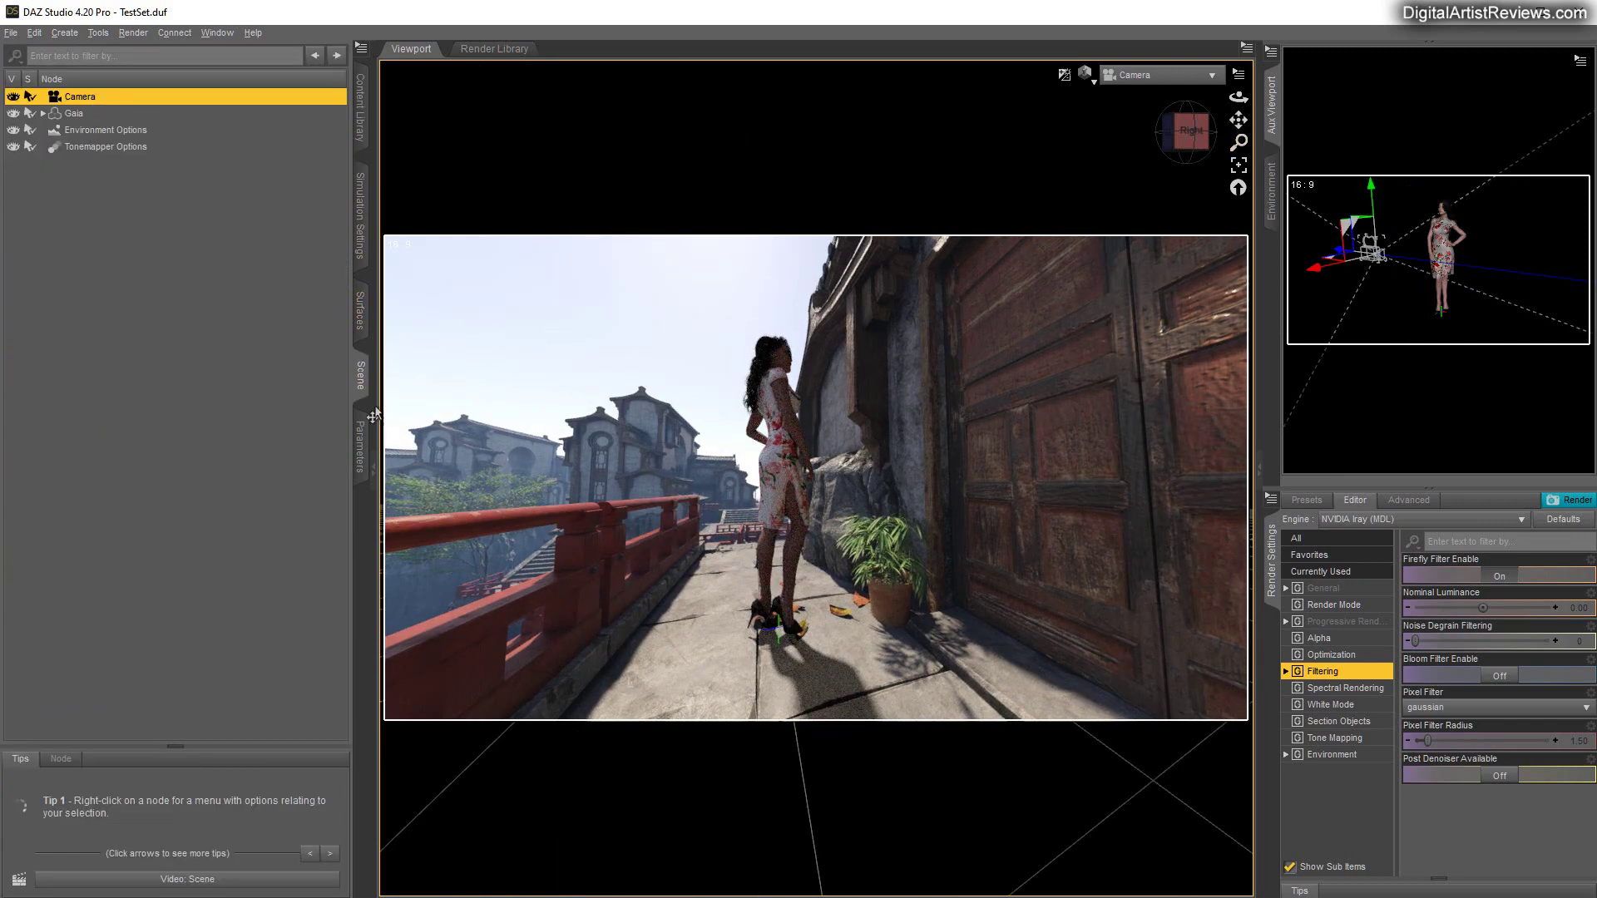
{"action": "left_click", "coordinate": [360, 445]}
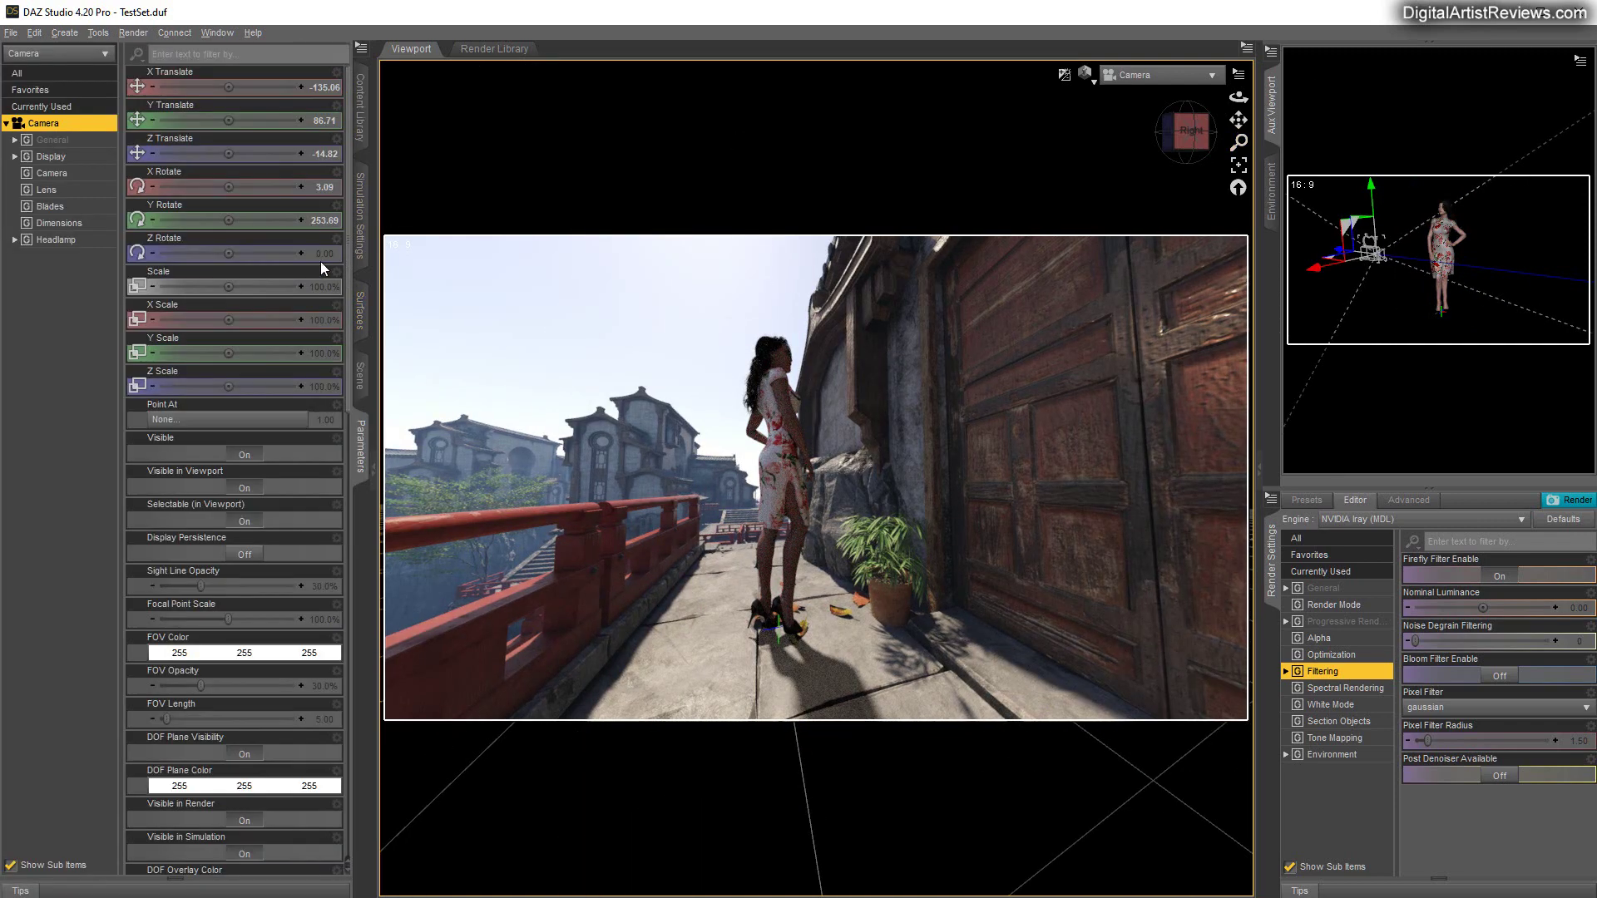
{"action": "left_click", "coordinate": [319, 125]}
{"action": "type", "text": "10"}
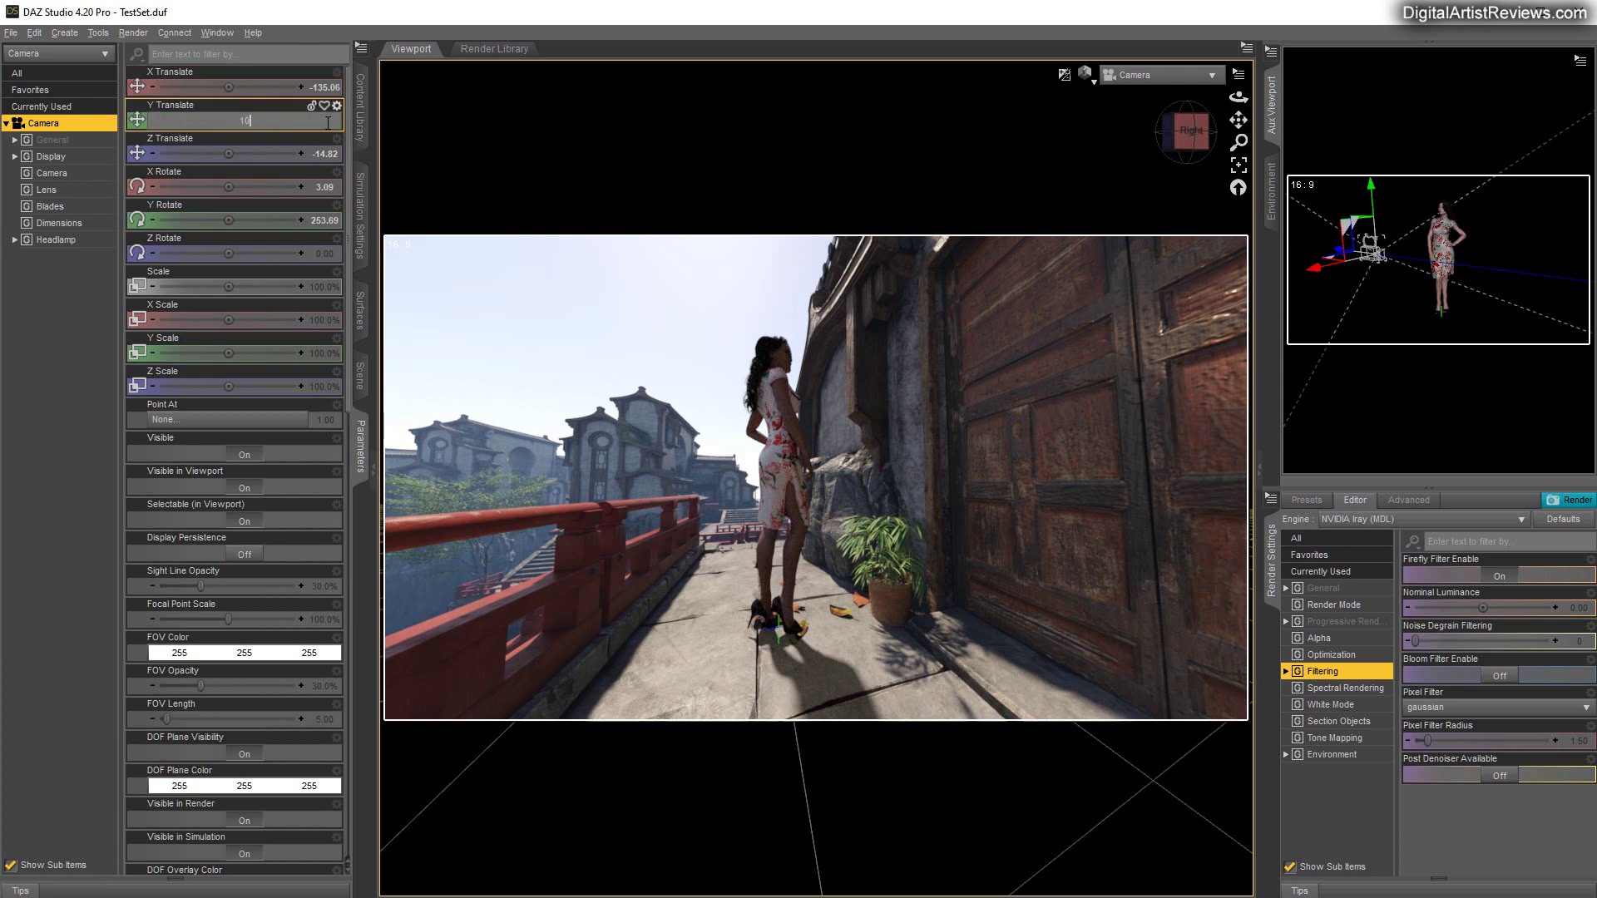
{"action": "type", "text": "0"}
{"action": "key", "text": "Return"}
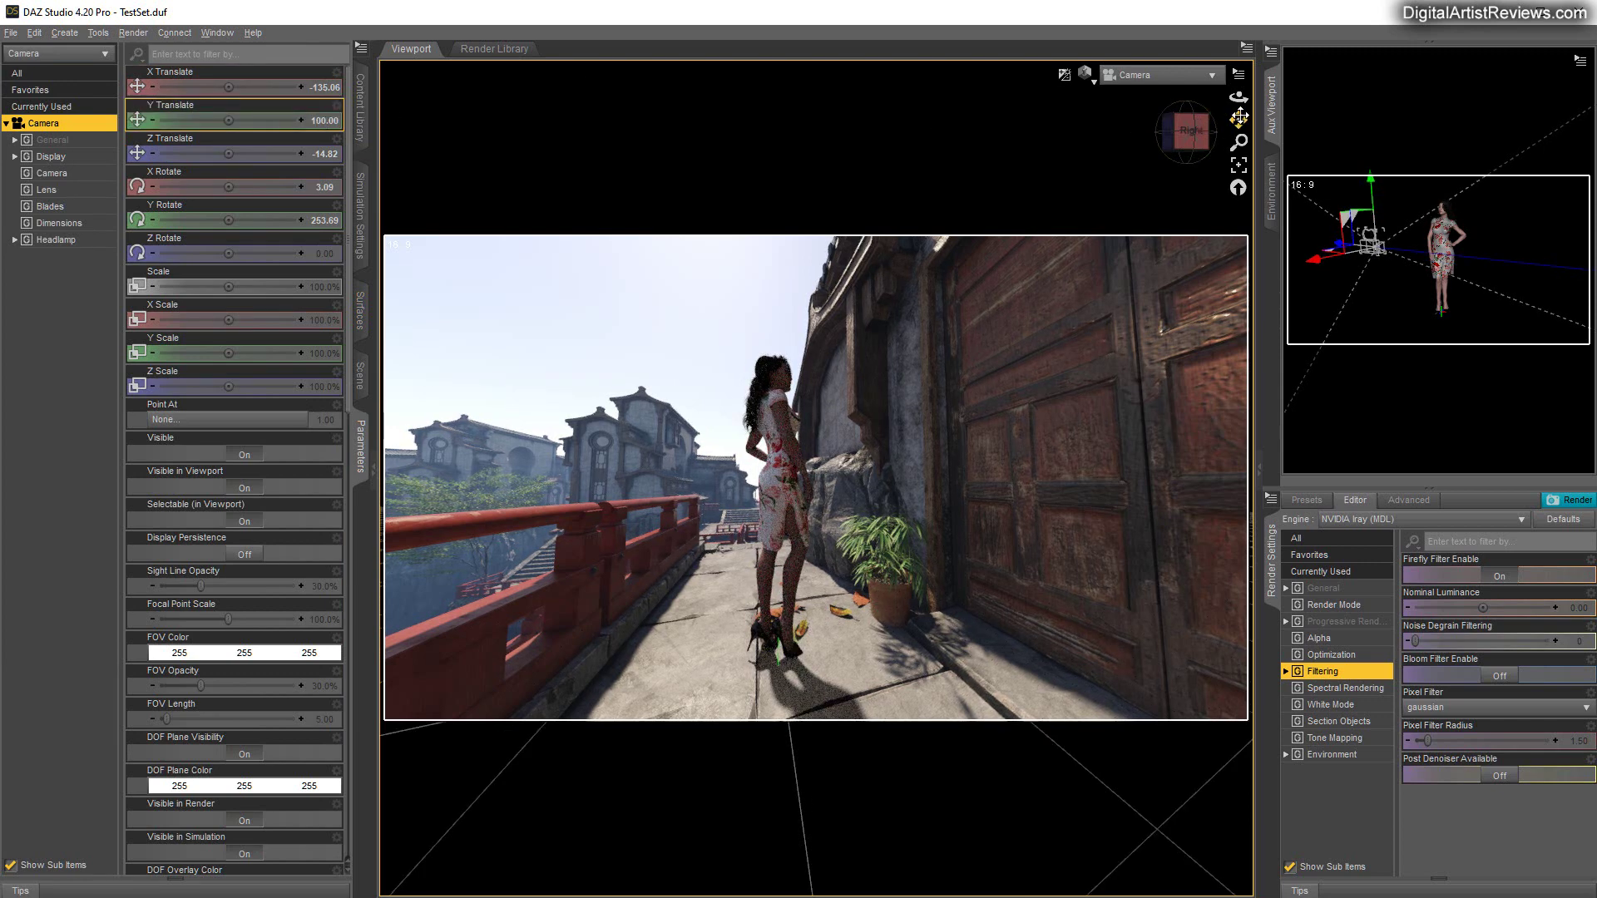
{"action": "left_click_drag", "start_coordinate": [1239, 97], "coordinate": [691, 108]}
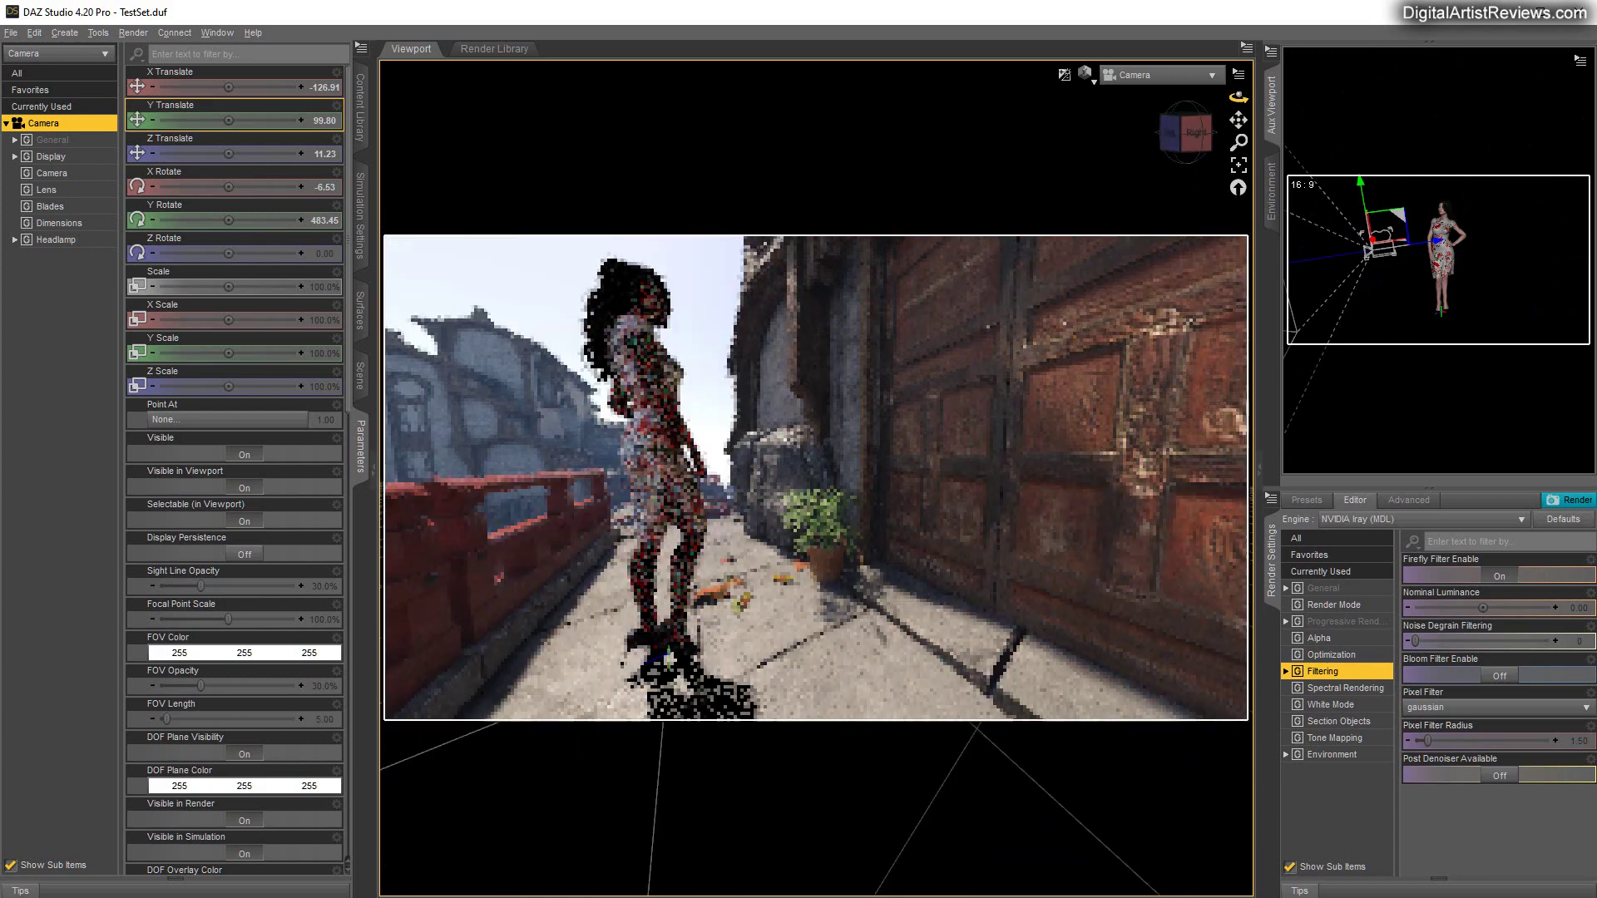
{"action": "left_click_drag", "start_coordinate": [532, 108], "coordinate": [450, 101]}
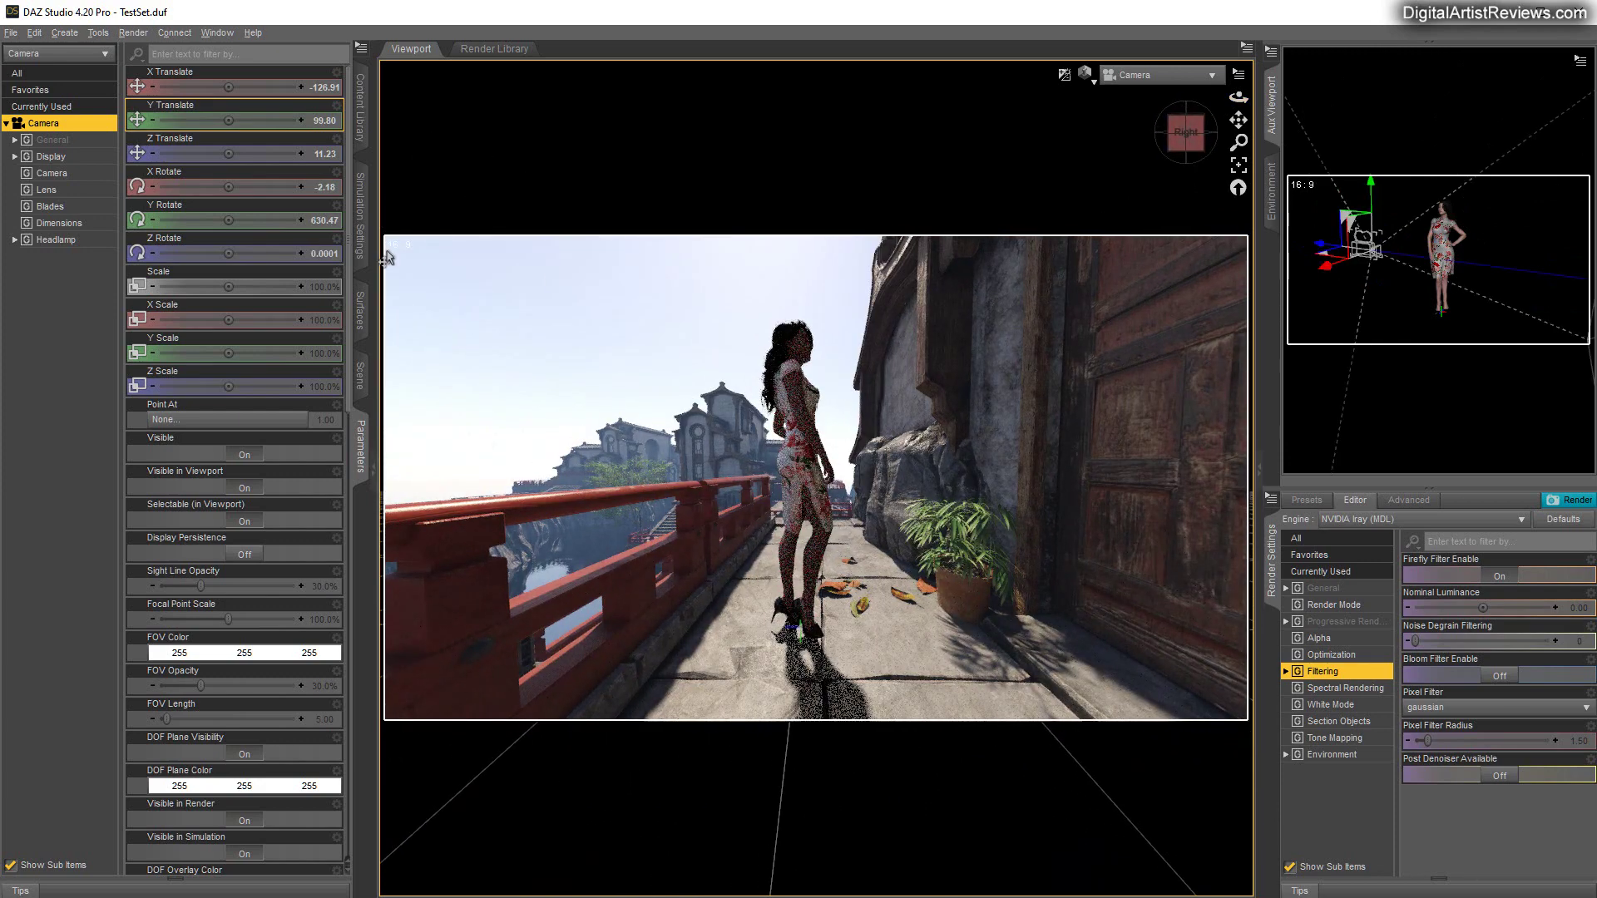
Apply the Temple Of The Sun HDRI Sunset 09 08k render preset and orbit the camera to show more of the railing and distant temples.
{"action": "left_click", "coordinate": [359, 370]}
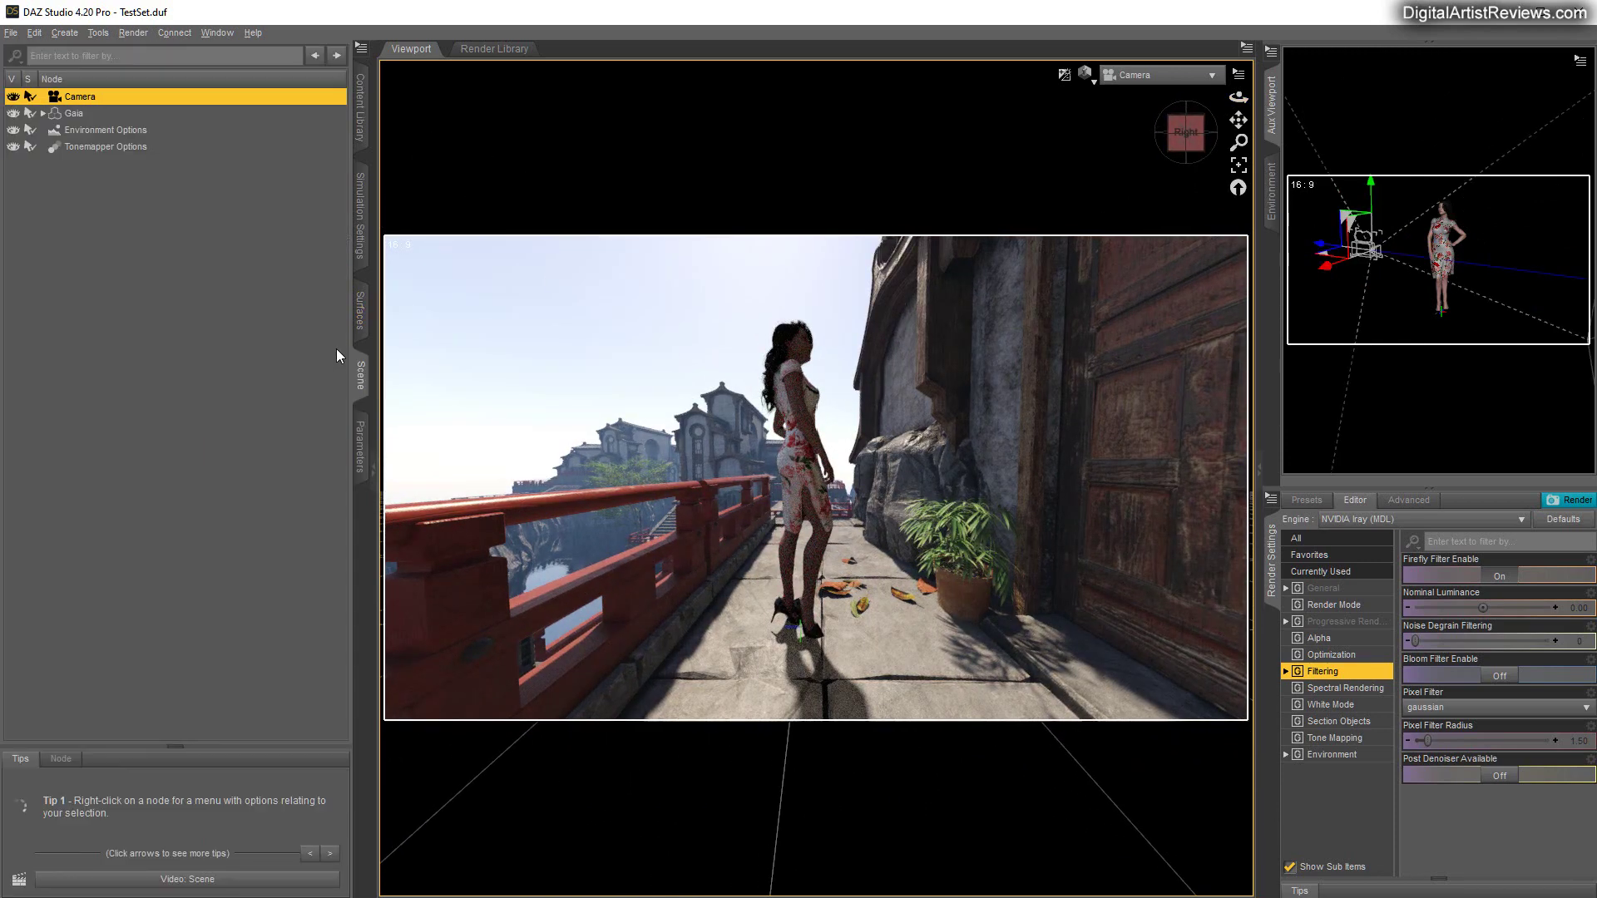
{"action": "left_click", "coordinate": [361, 117]}
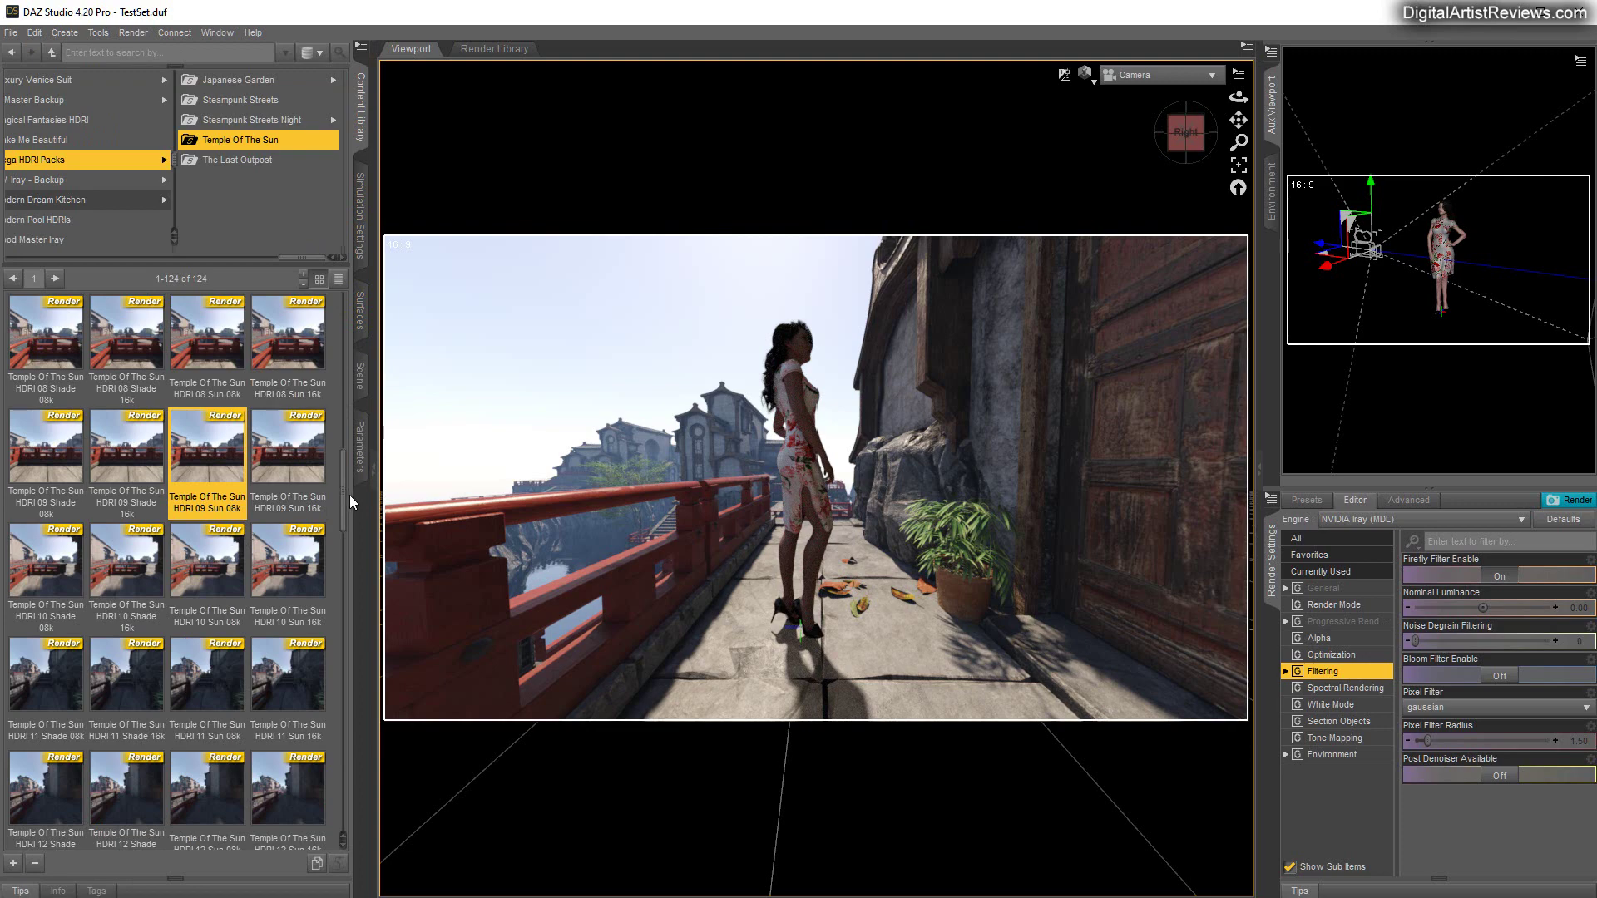
{"action": "mouse_move", "coordinate": [342, 498]}
{"action": "left_mouse_down"}
{"action": "mouse_move", "coordinate": [341, 574]}
{"action": "mouse_move", "coordinate": [353, 486]}
{"action": "left_mouse_up"}
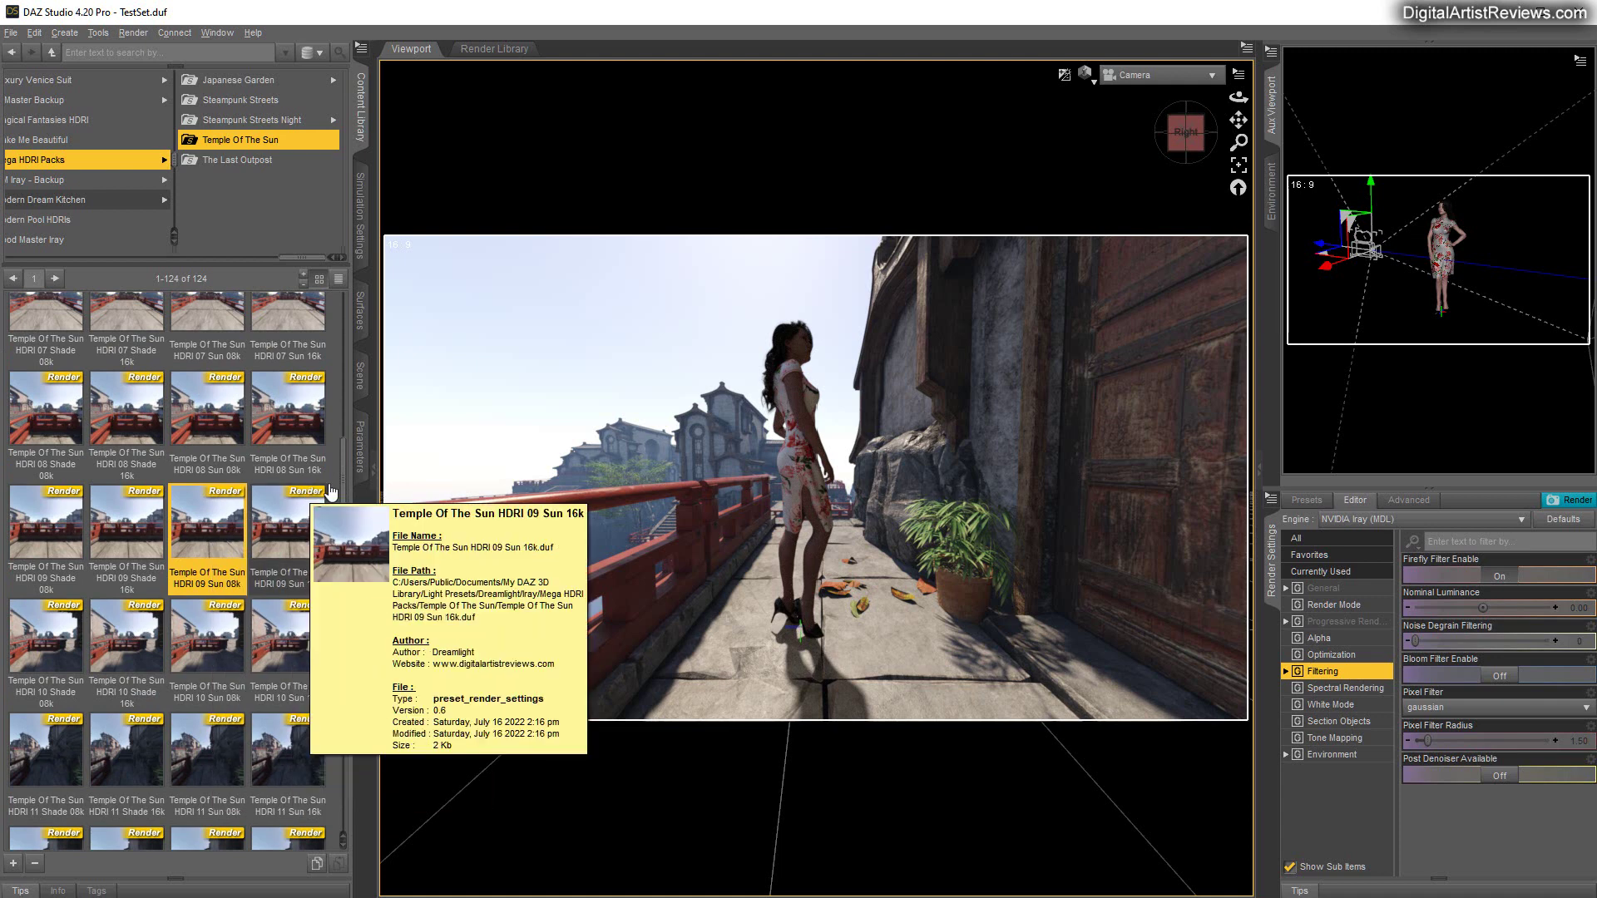
{"action": "left_click_drag", "start_coordinate": [341, 489], "coordinate": [343, 726]}
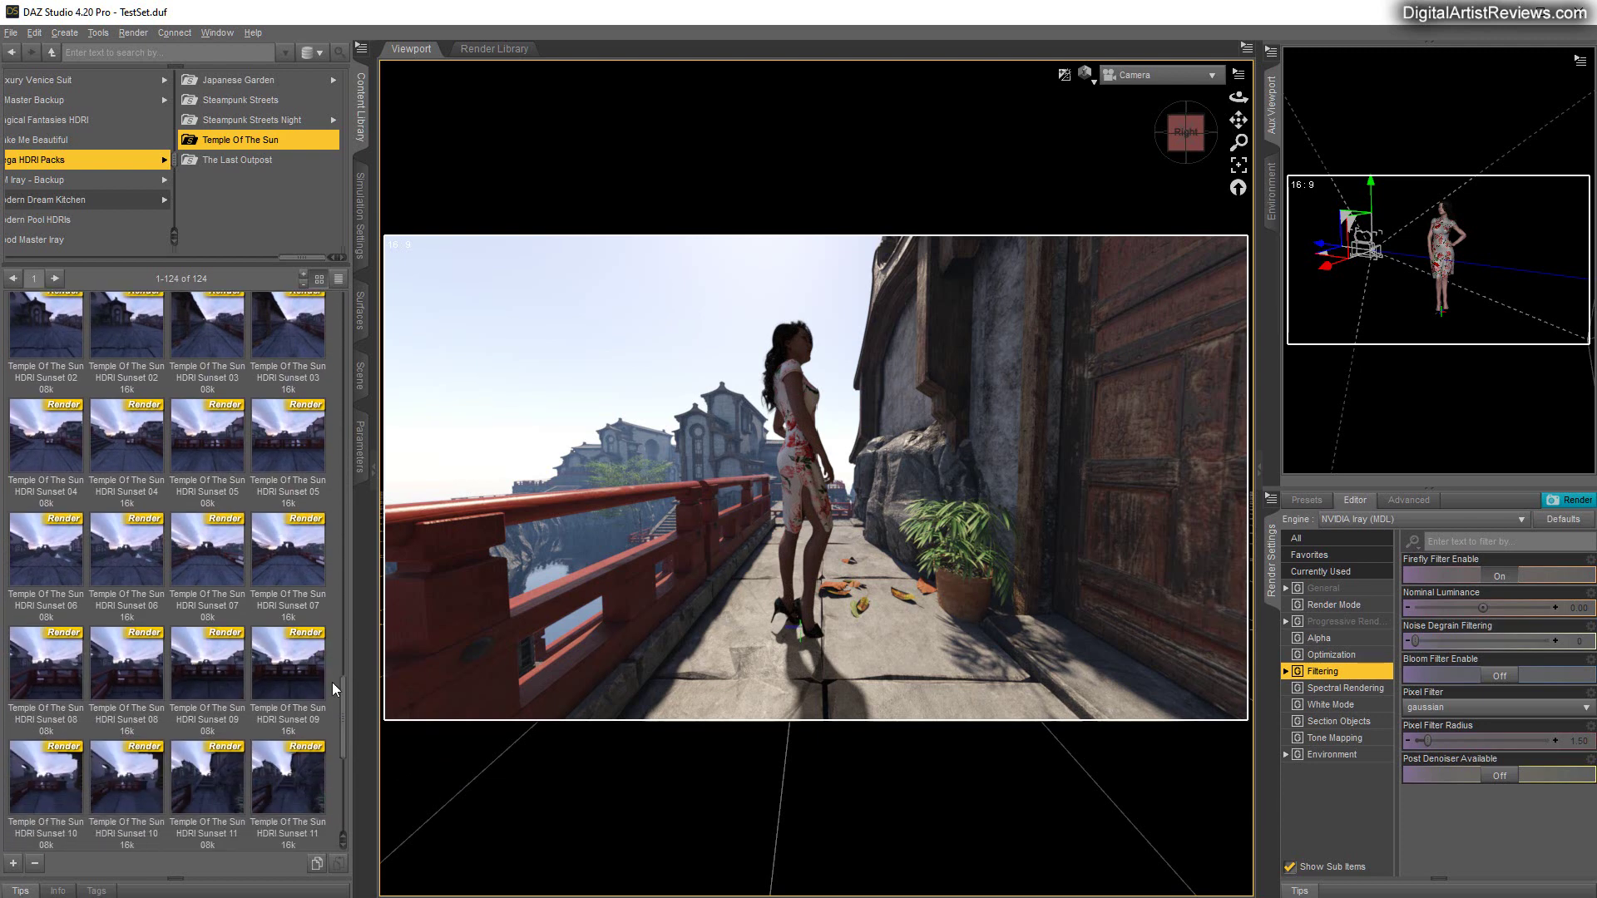
{"action": "double_click", "coordinate": [207, 676]}
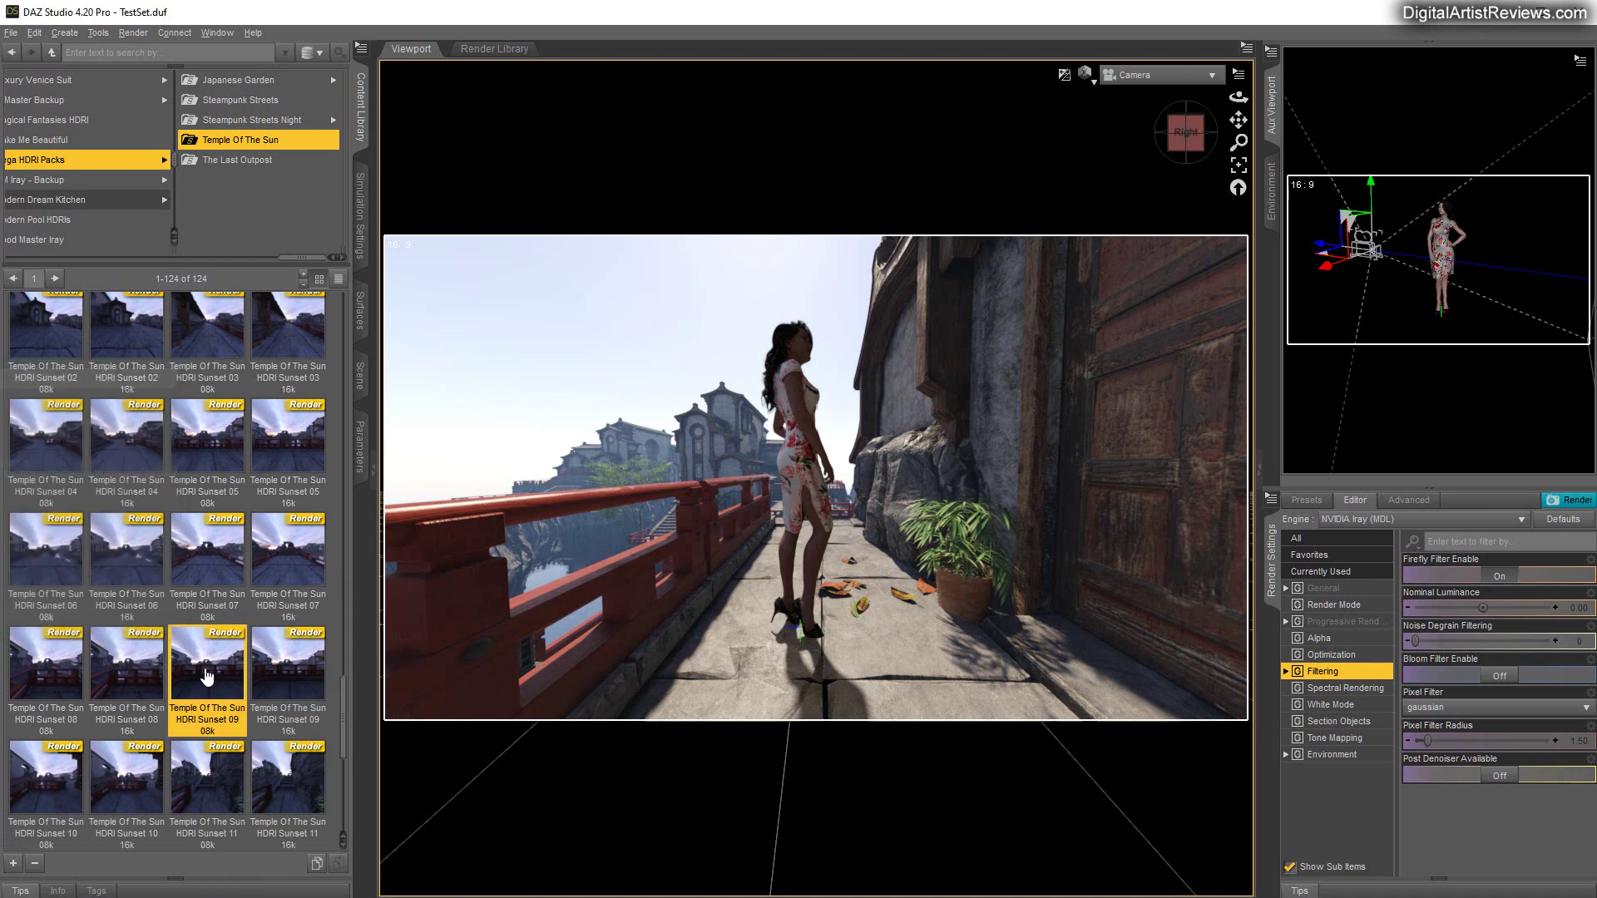
{"action": "mouse_move", "coordinate": [171, 709]}
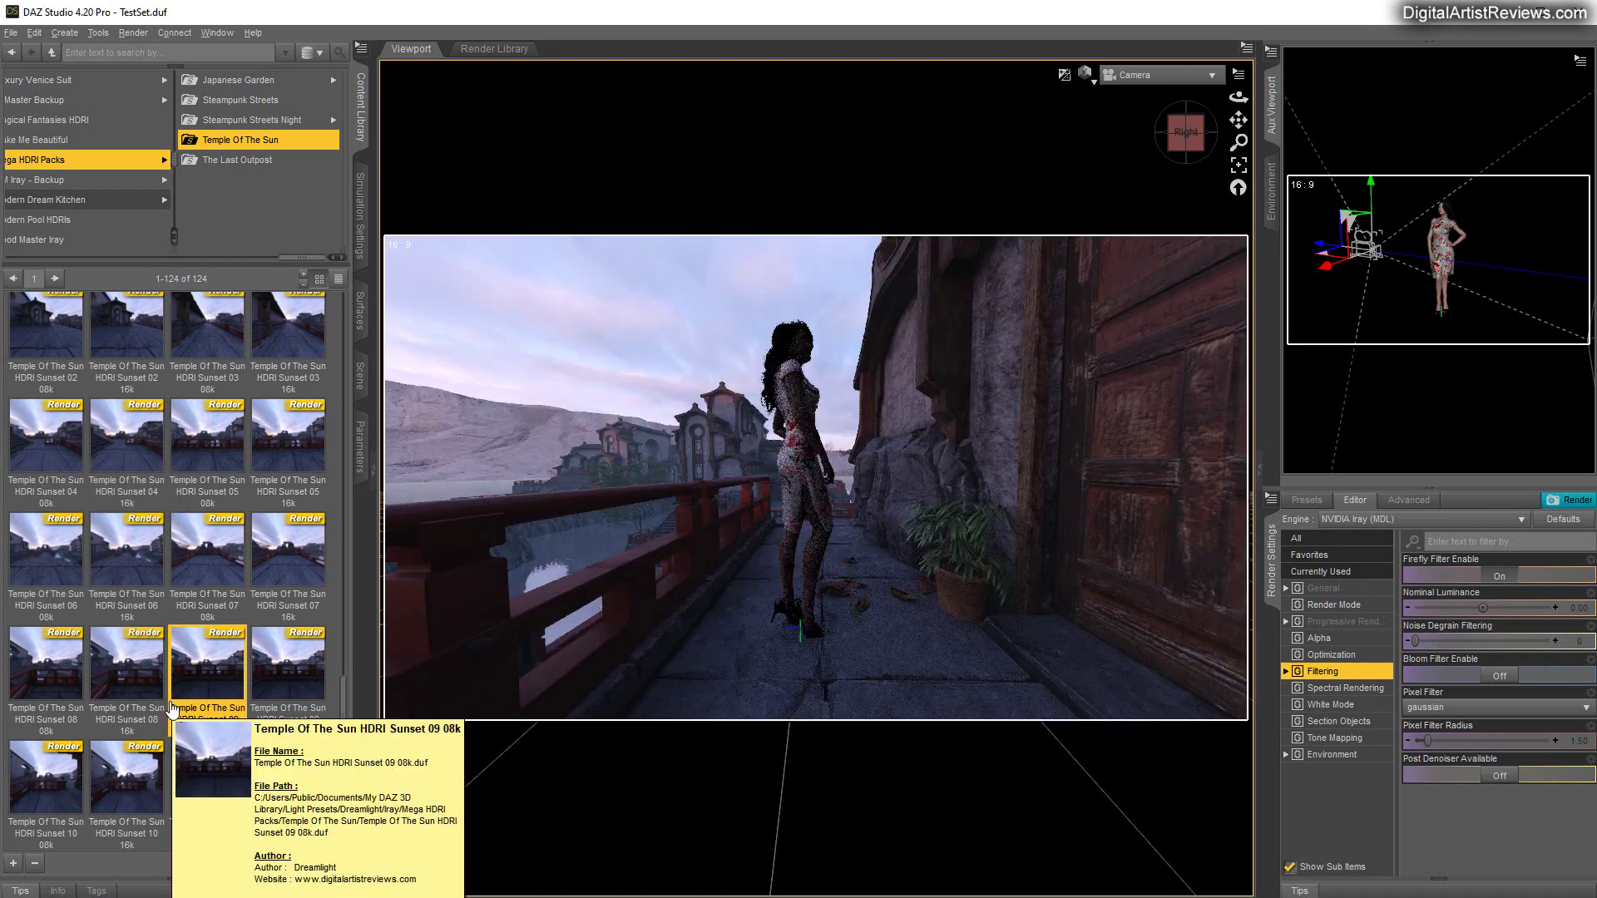
{"action": "mouse_move", "coordinate": [133, 587]}
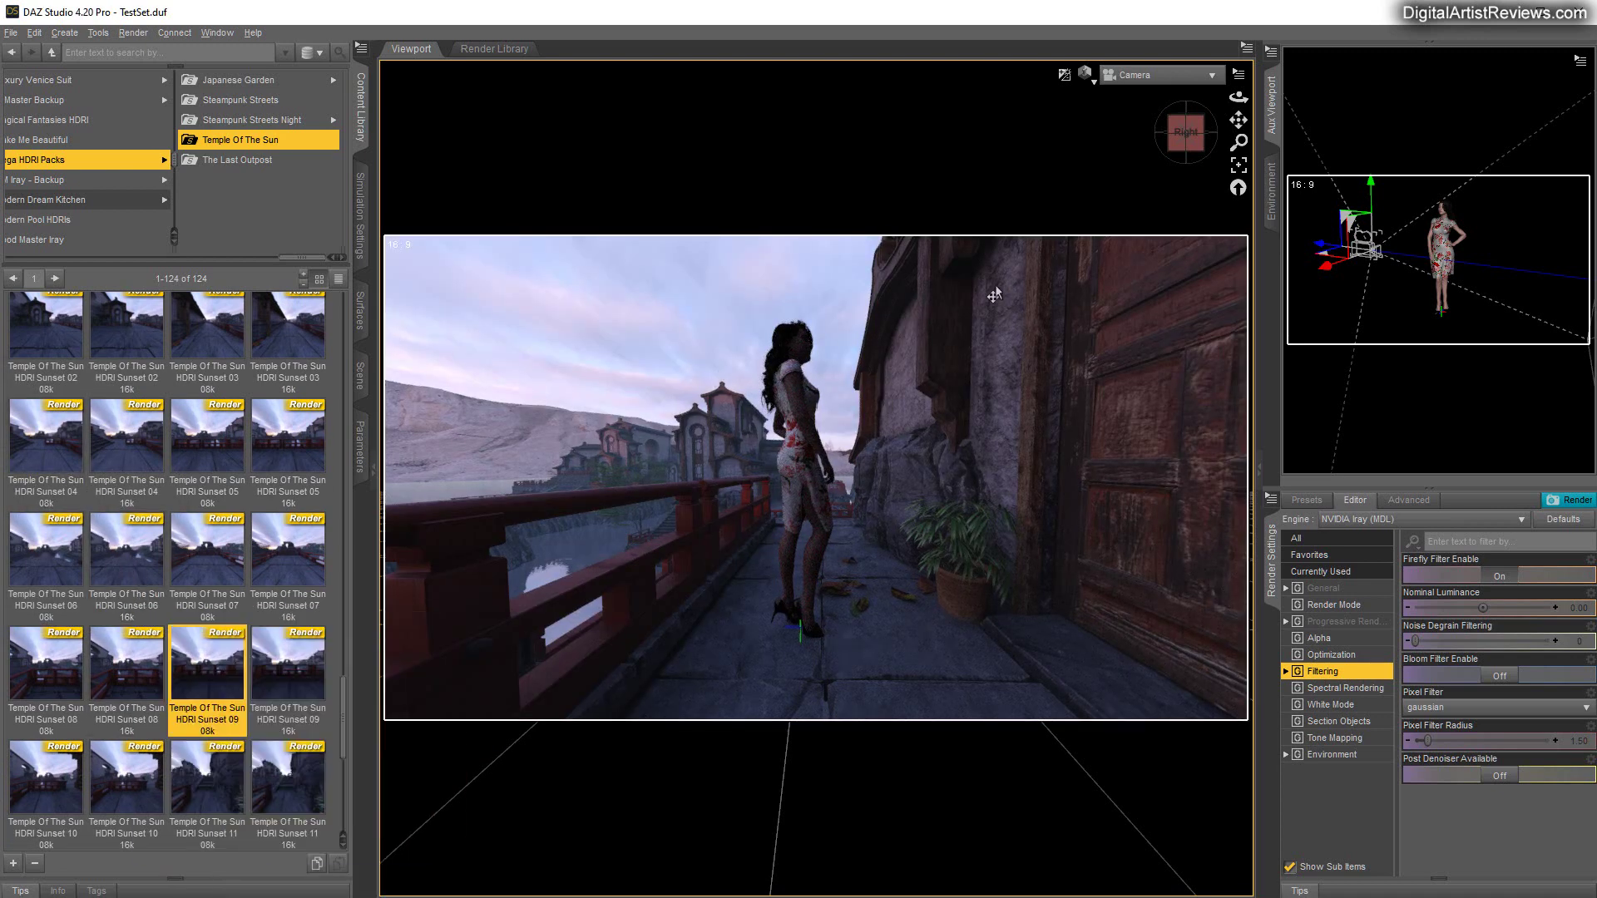
{"action": "left_click_drag", "start_coordinate": [1237, 97], "coordinate": [1408, 97]}
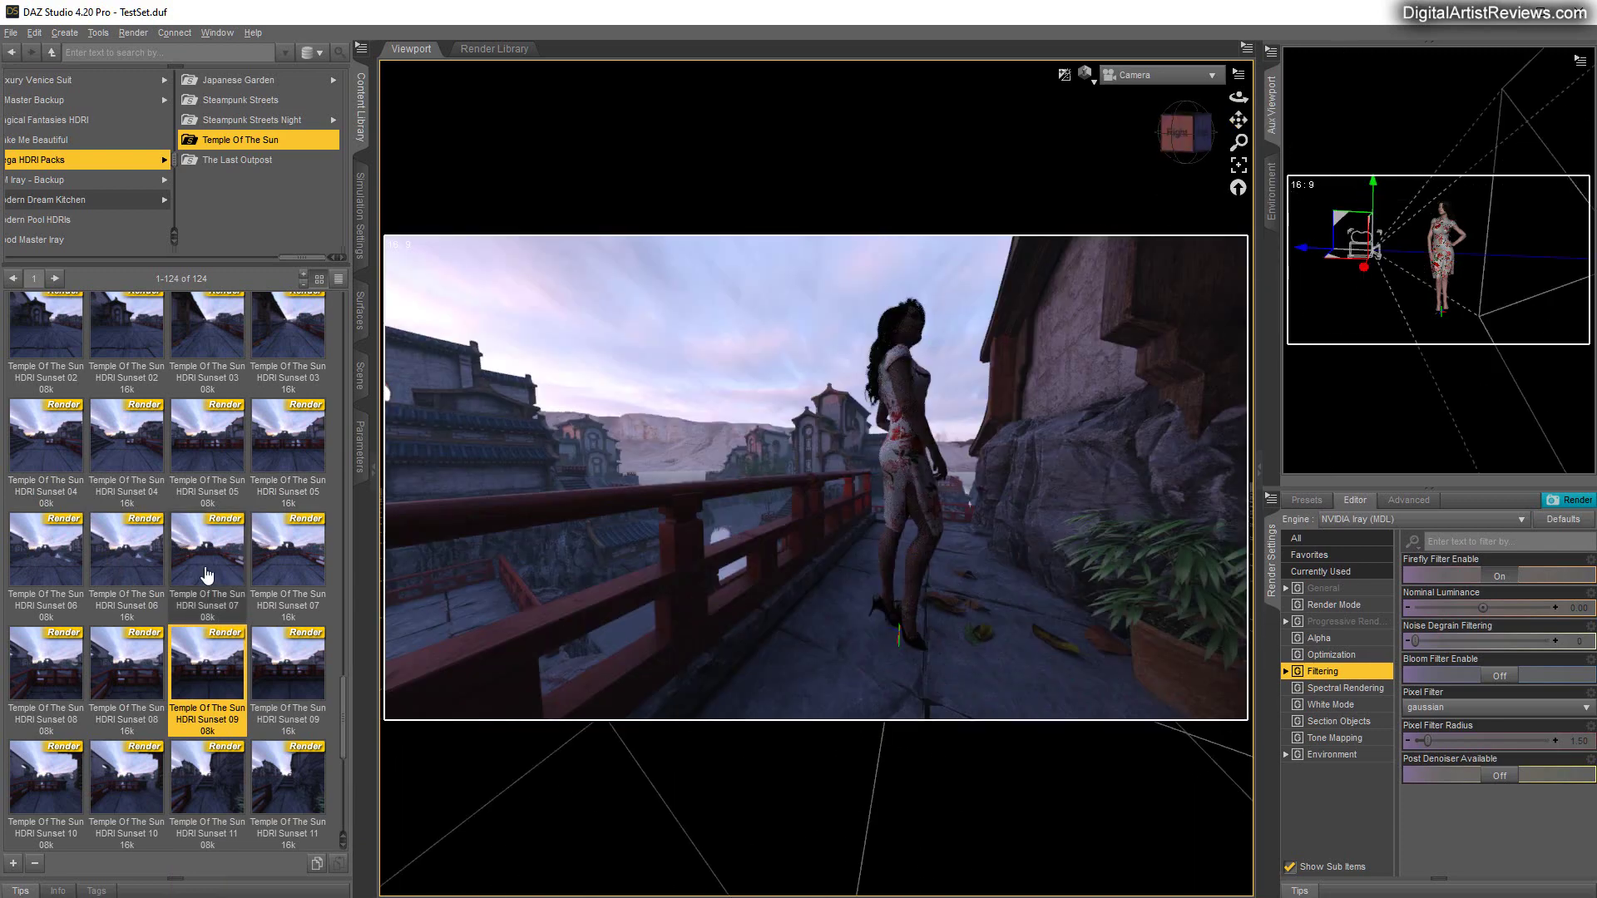
Apply the Temple Of The Sun HDRI Sunset 07 08k render preset.
{"action": "double_click", "coordinate": [208, 571]}
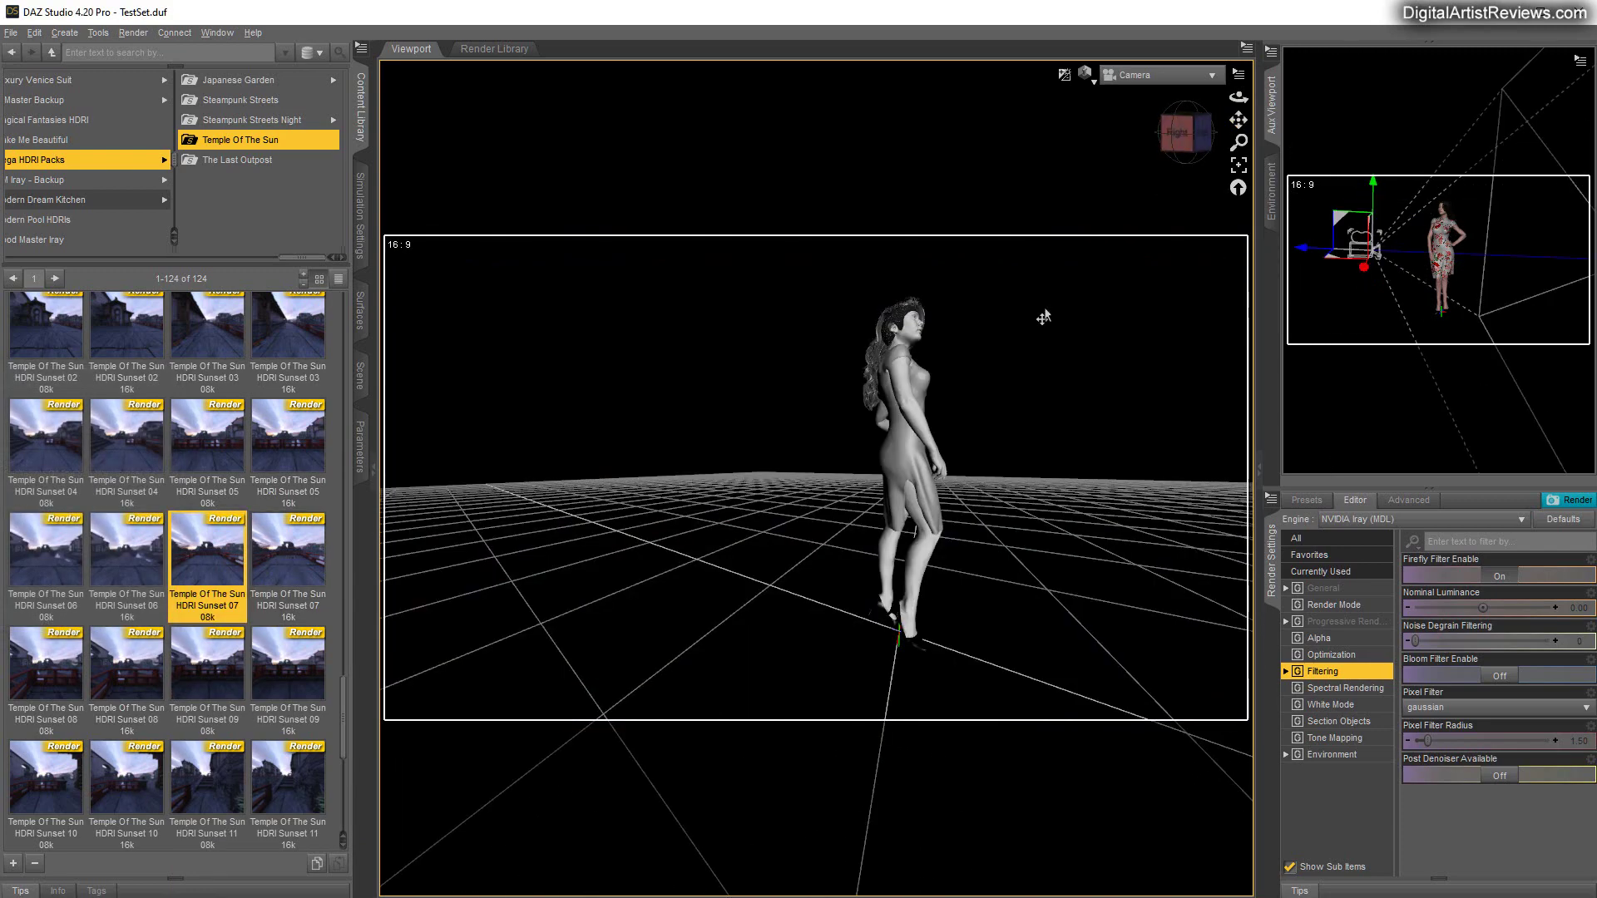
Orbit the camera and pull it back to frame the whole figure in front of the railing, temple and sunset.
{"action": "left_click_drag", "start_coordinate": [1239, 96], "coordinate": [1114, 123]}
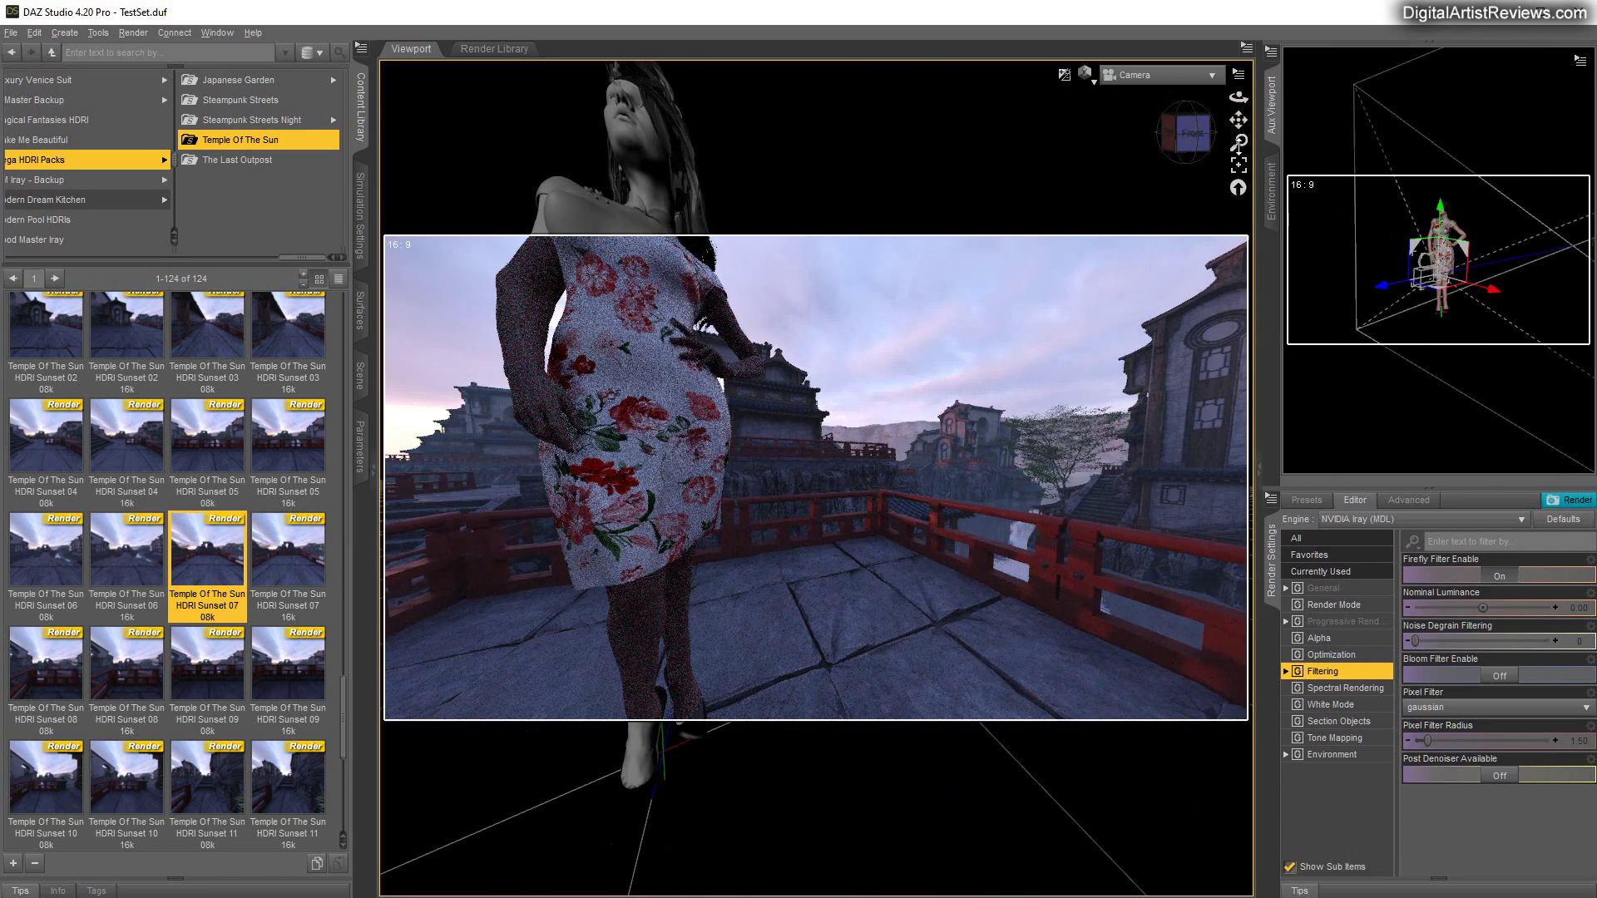
{"action": "left_click_drag", "start_coordinate": [1239, 143], "coordinate": [1239, 212]}
{"action": "left_click_drag", "start_coordinate": [1239, 98], "coordinate": [1152, 100]}
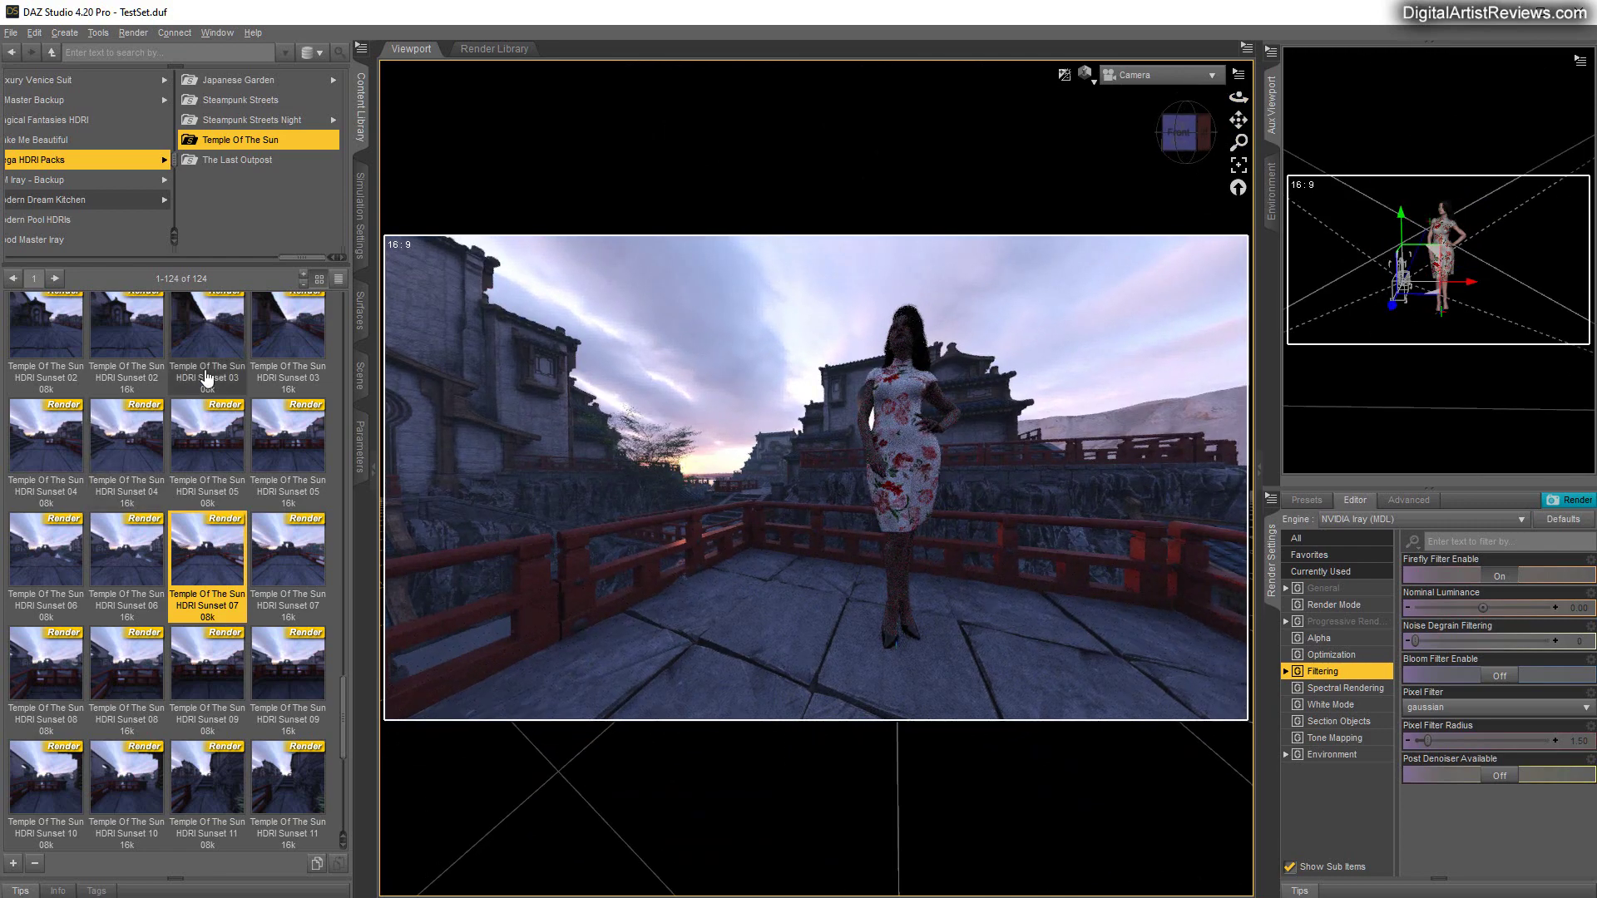
Set the camera's Y Translate to 100 and move the camera in to frame the figure's upper body against the sunset.
{"action": "left_click", "coordinate": [361, 376]}
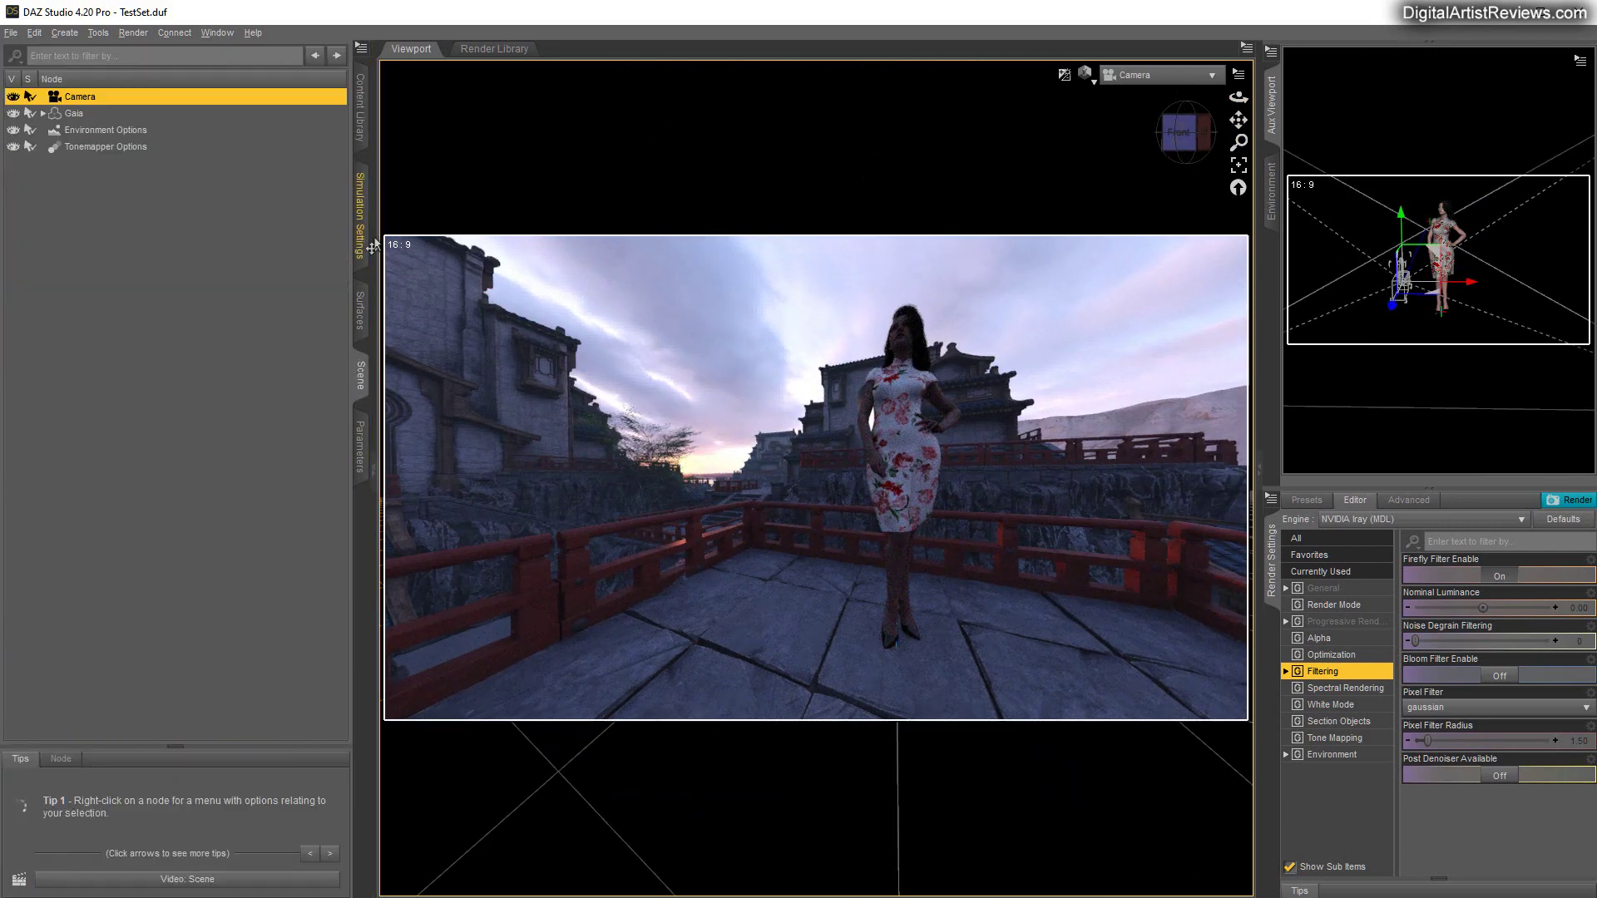
{"action": "left_click", "coordinate": [361, 441]}
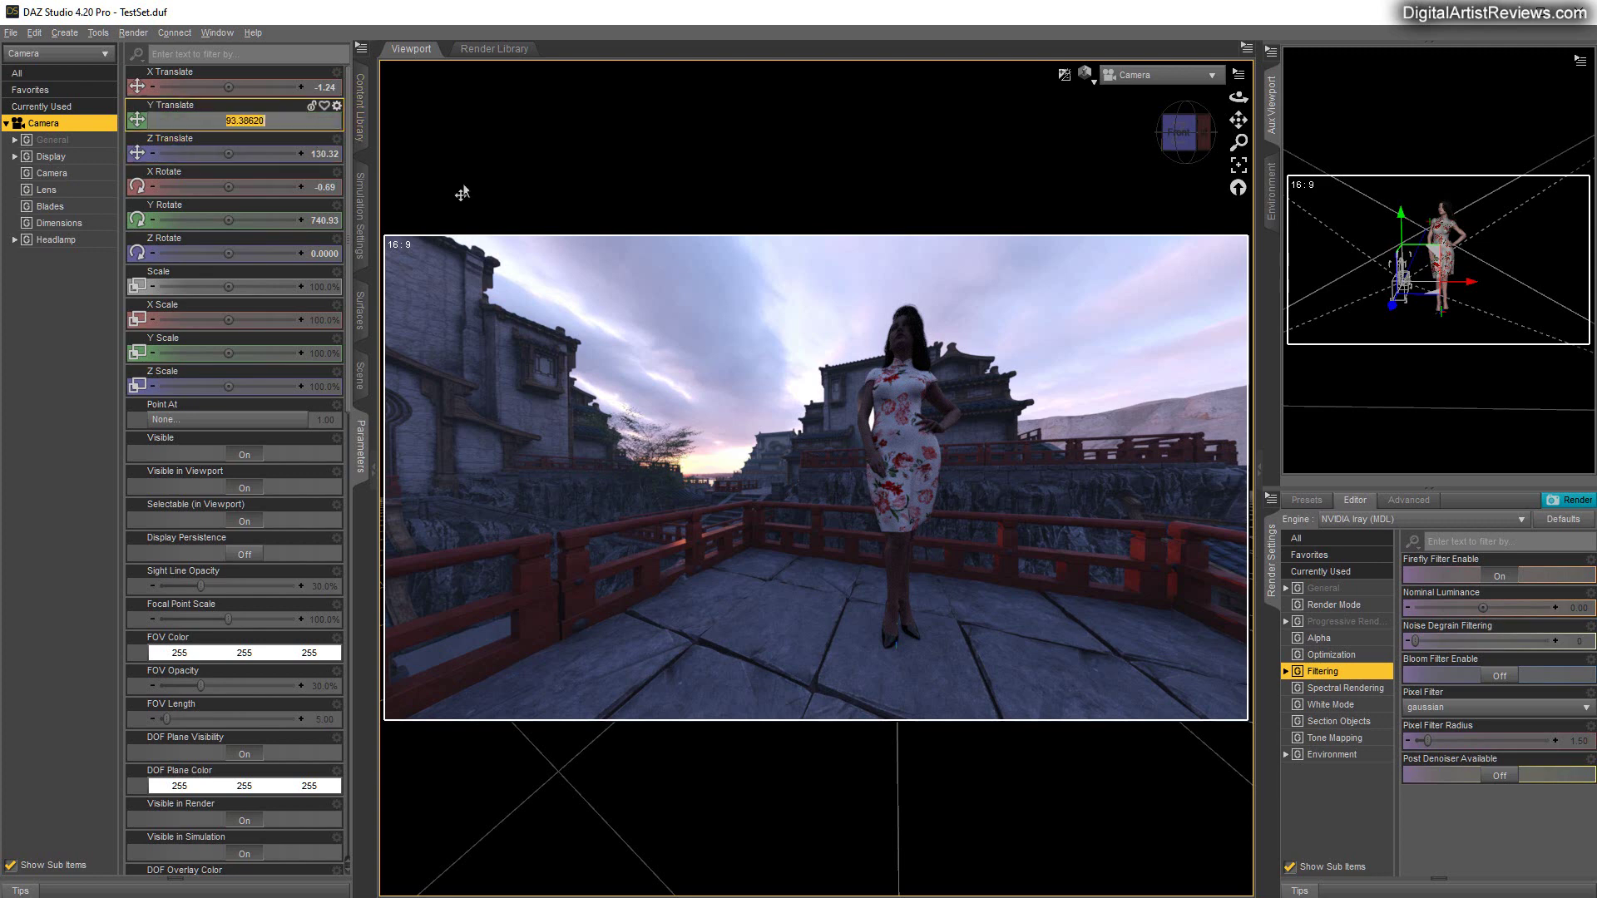
{"action": "type", "text": "100"}
{"action": "key", "text": "Return"}
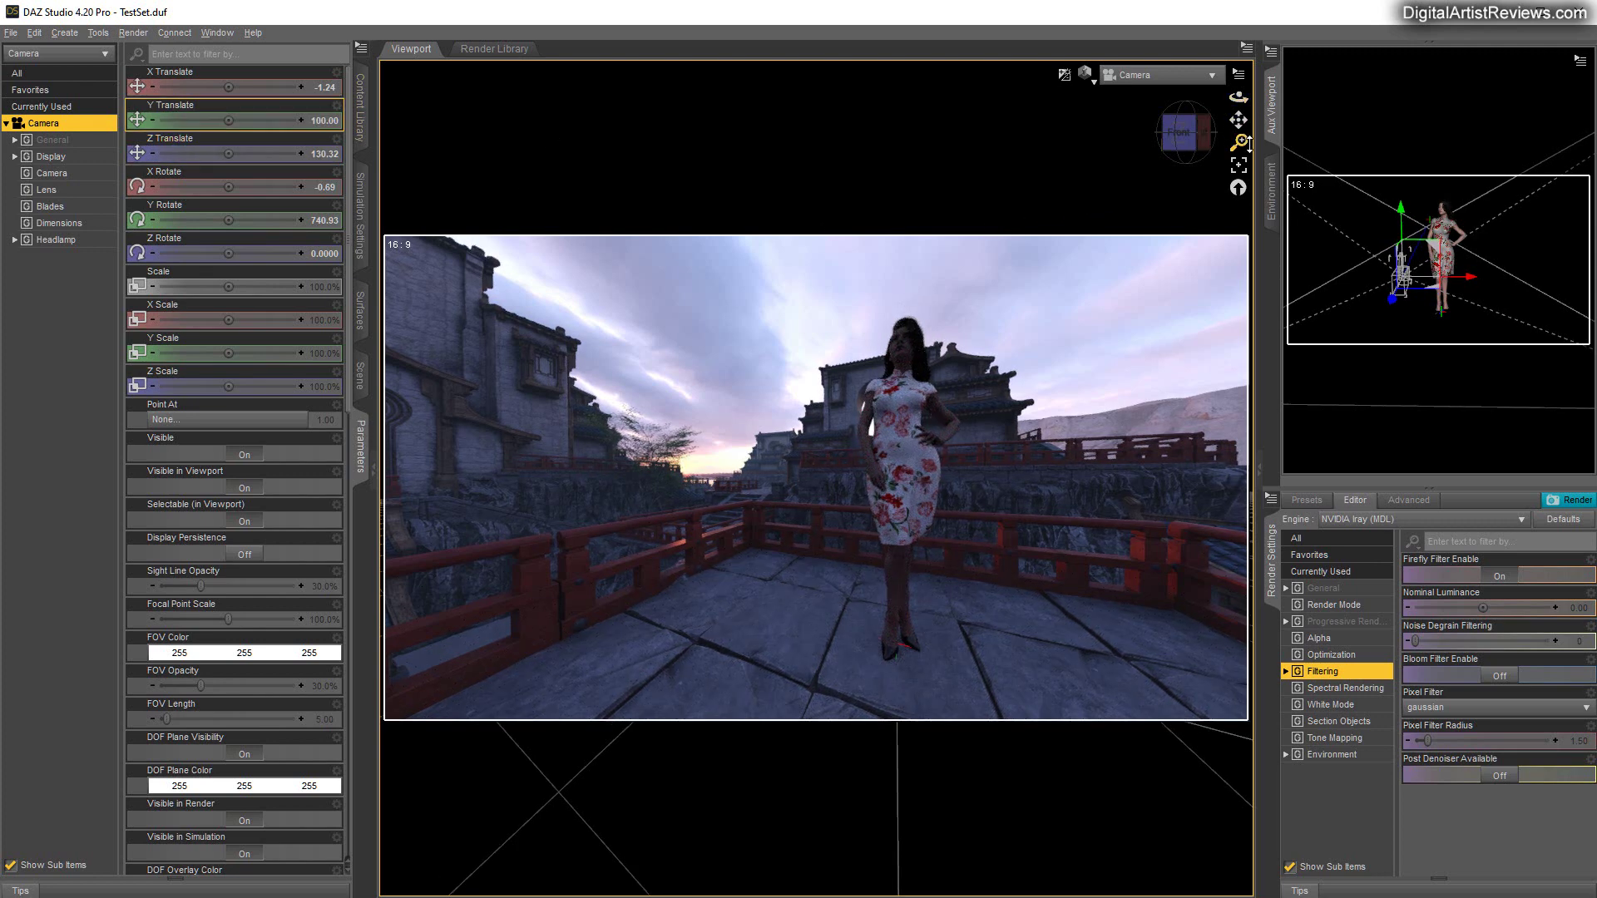
{"action": "mouse_move", "coordinate": [1242, 143]}
{"action": "left_mouse_down"}
{"action": "mouse_move", "coordinate": [1243, 93]}
{"action": "mouse_move", "coordinate": [1237, 135]}
{"action": "left_mouse_up"}
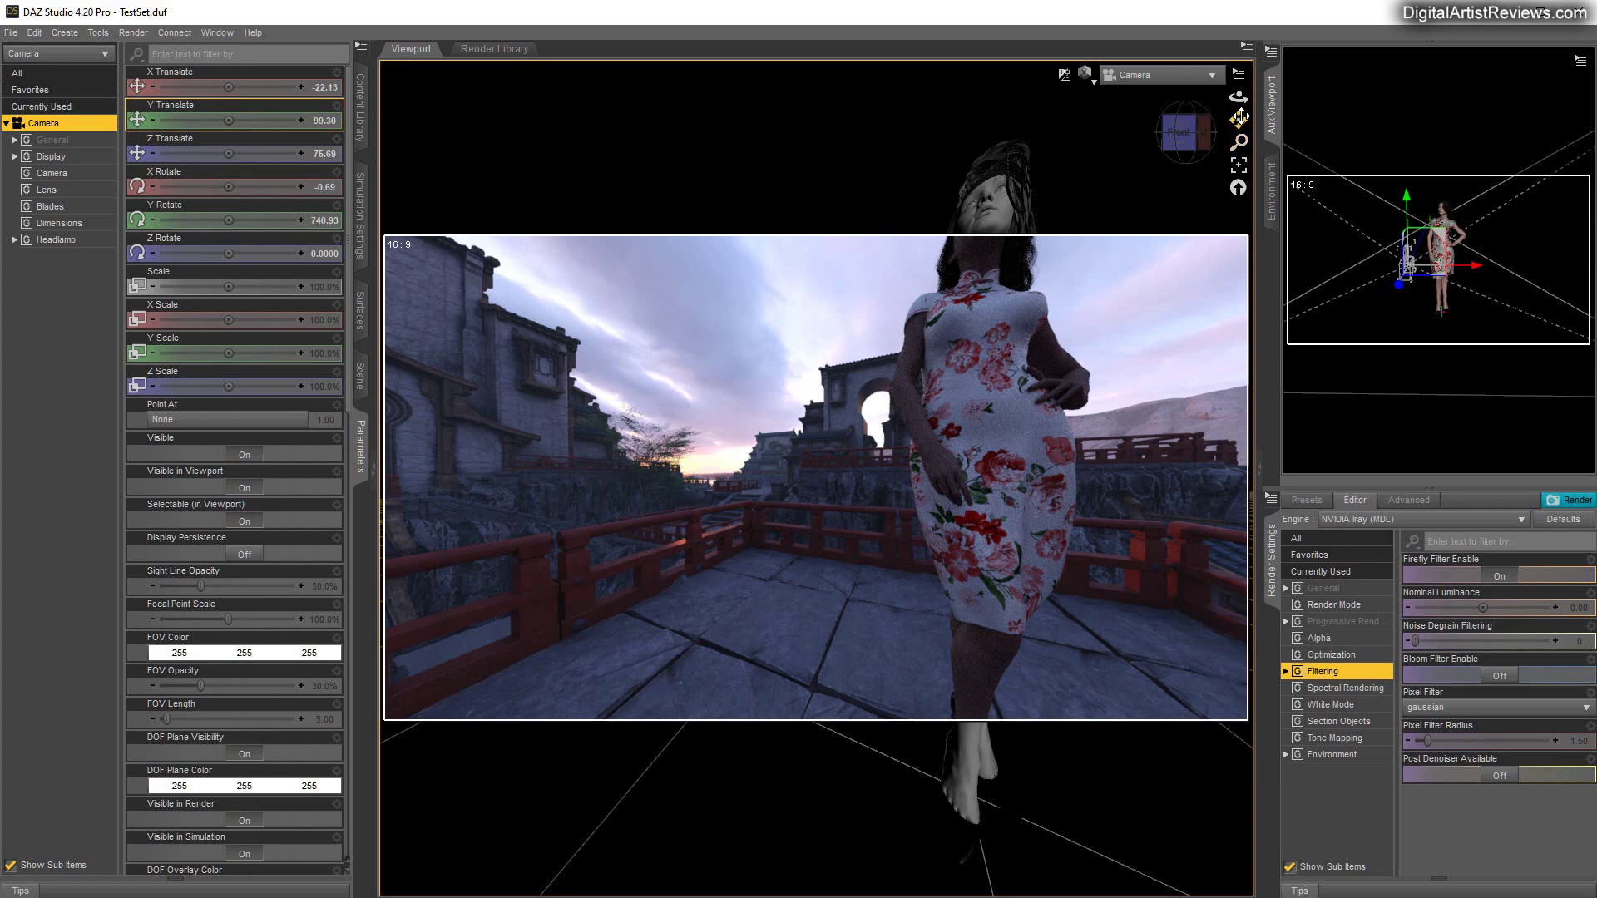
{"action": "mouse_move", "coordinate": [1240, 120]}
{"action": "left_mouse_down"}
{"action": "mouse_move", "coordinate": [1194, 161]}
{"action": "mouse_move", "coordinate": [1254, 104]}
{"action": "mouse_move", "coordinate": [1205, 119]}
{"action": "mouse_move", "coordinate": [1254, 131]}
{"action": "mouse_move", "coordinate": [1238, 98]}
{"action": "left_mouse_up"}
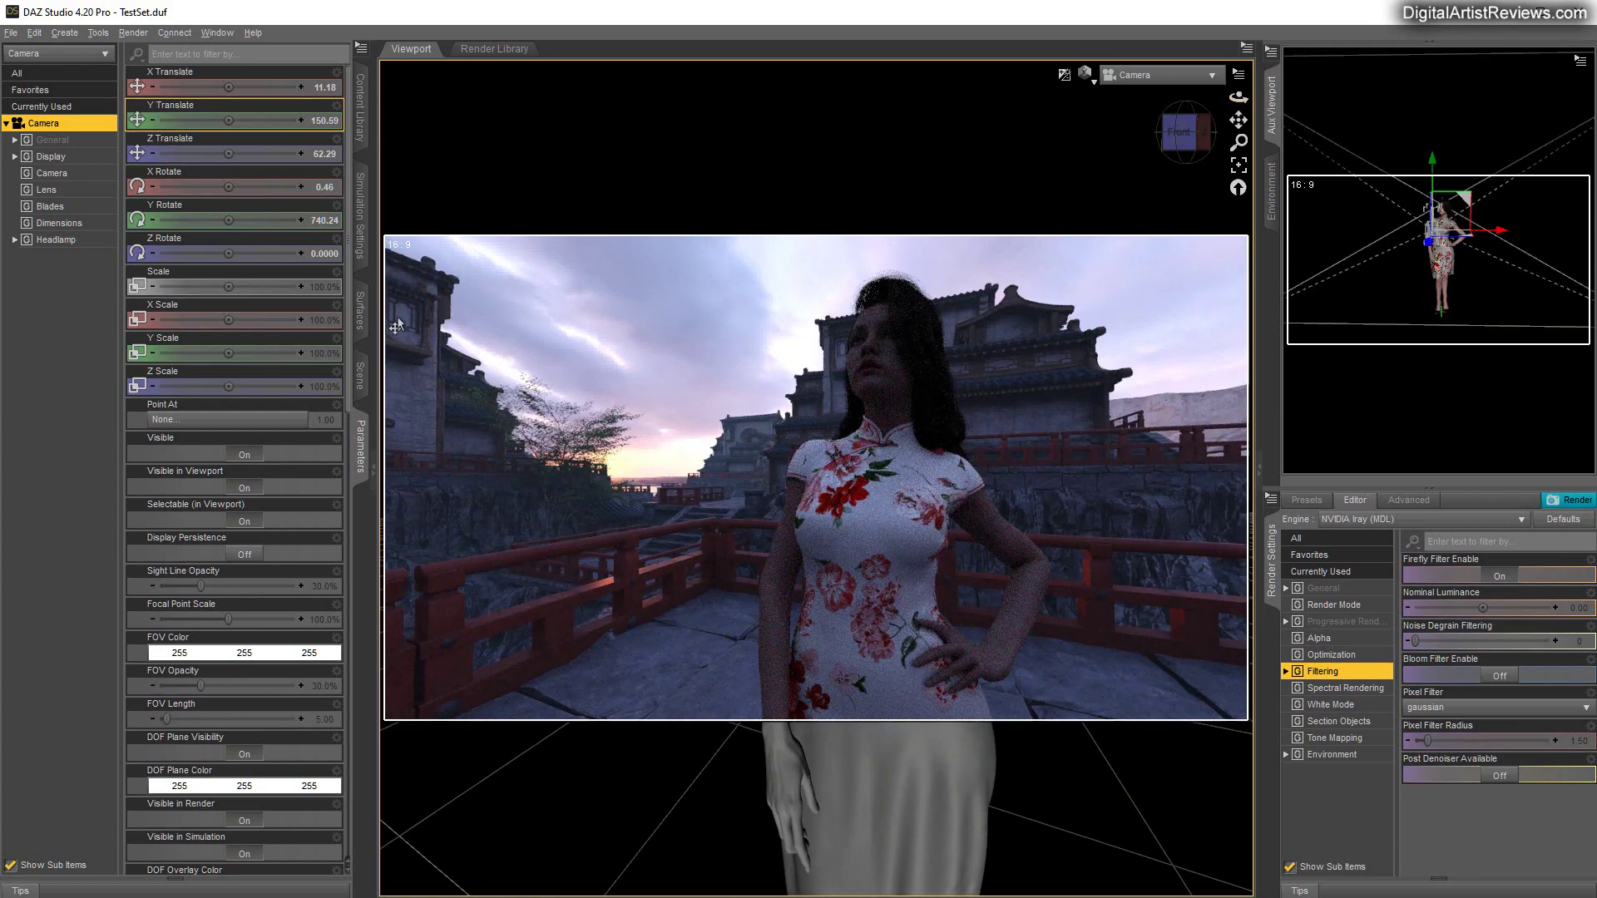
Turn on the camera's Depth of Field with a Focal Distance of about 54.45, and adjust the framing of the figure's upper body.
{"action": "left_click", "coordinate": [362, 375]}
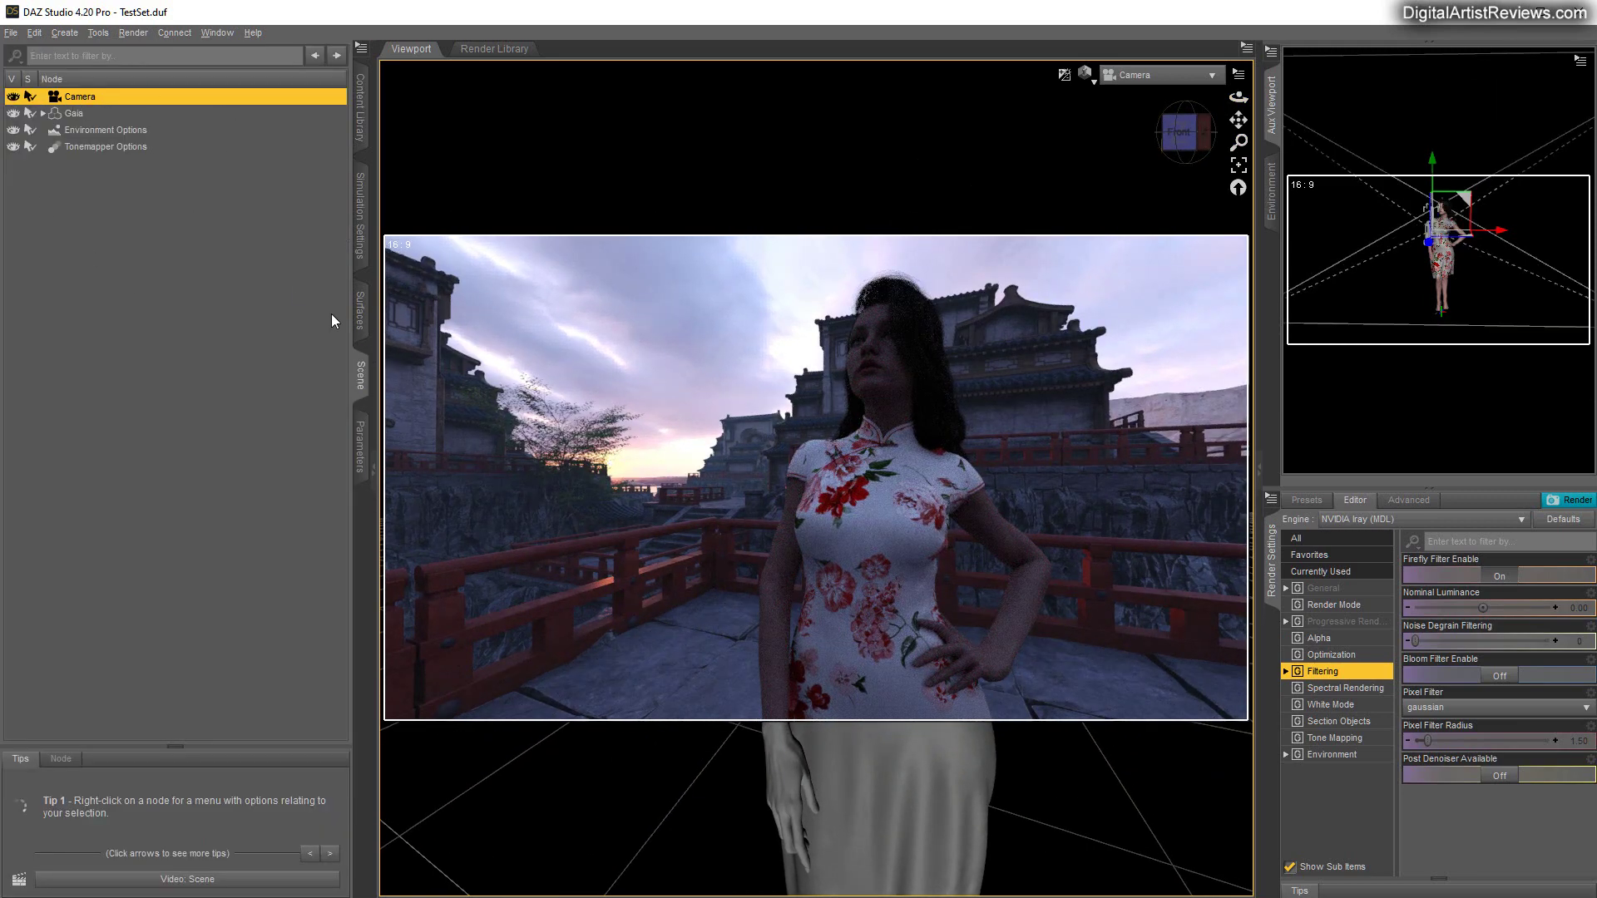
{"action": "left_click", "coordinate": [361, 446]}
{"action": "left_click", "coordinate": [61, 174]}
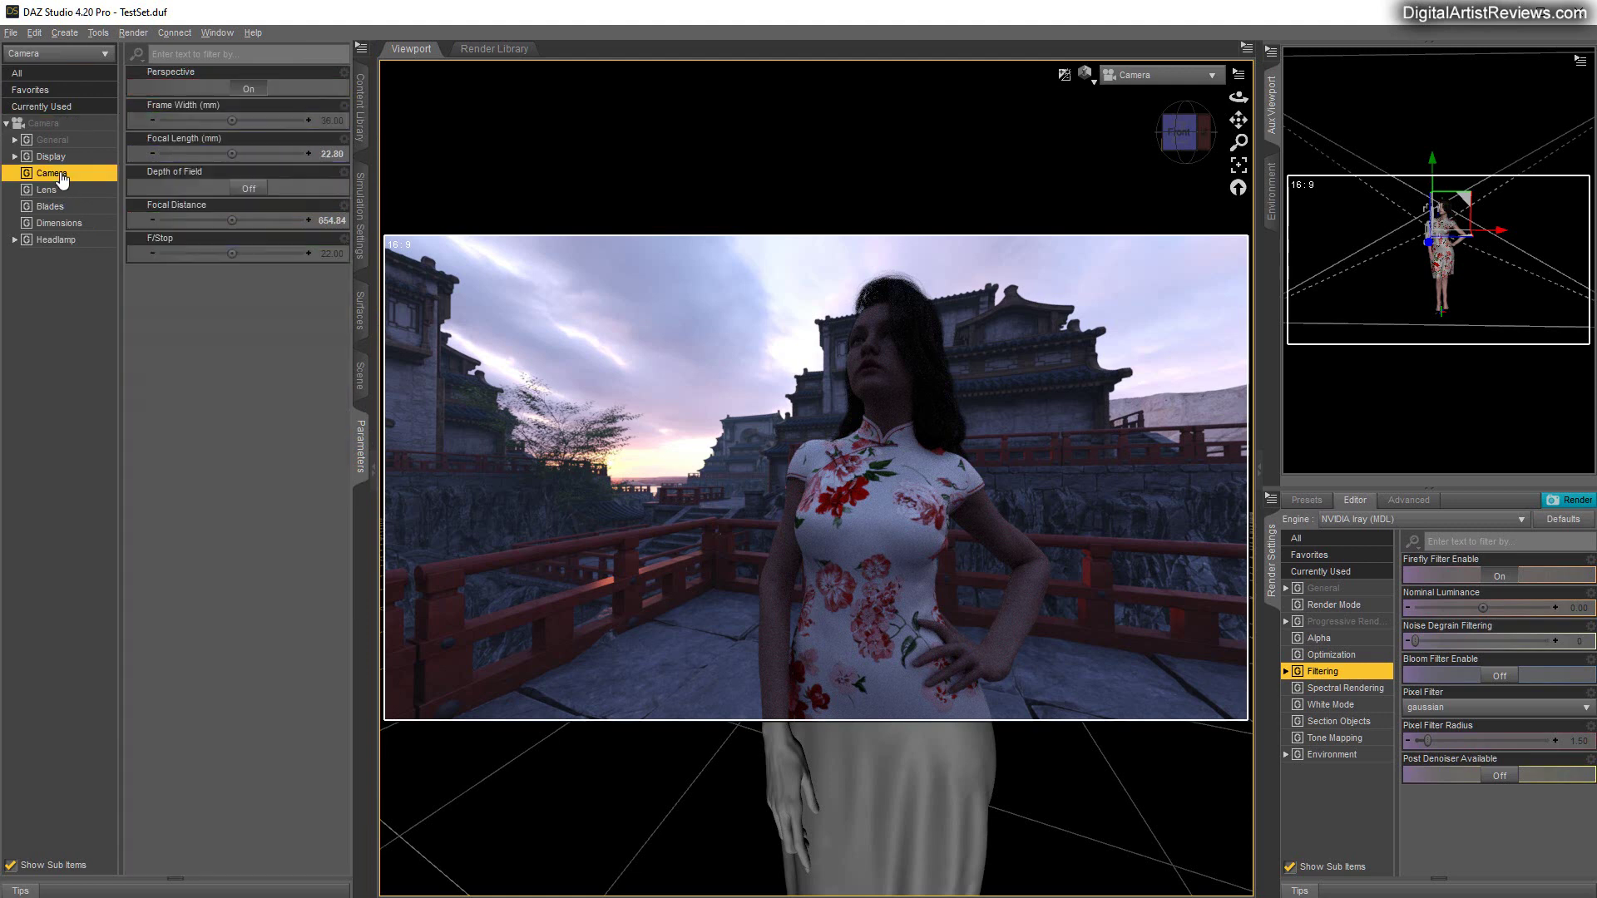
{"action": "left_click", "coordinate": [244, 191]}
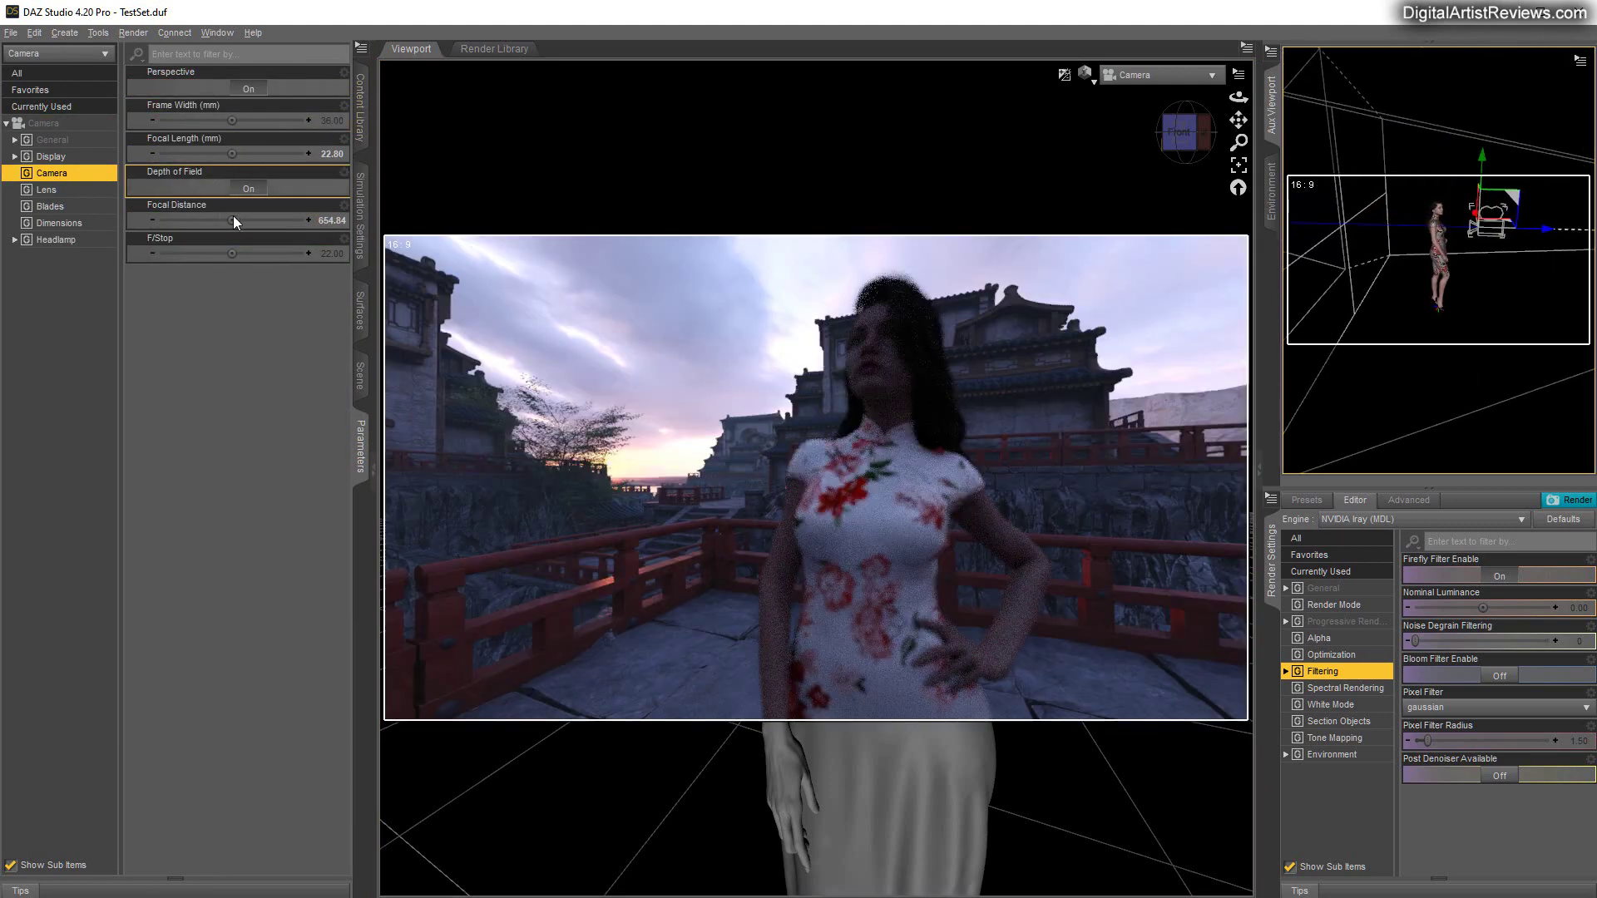
{"action": "left_click_drag", "start_coordinate": [235, 222], "coordinate": [186, 221]}
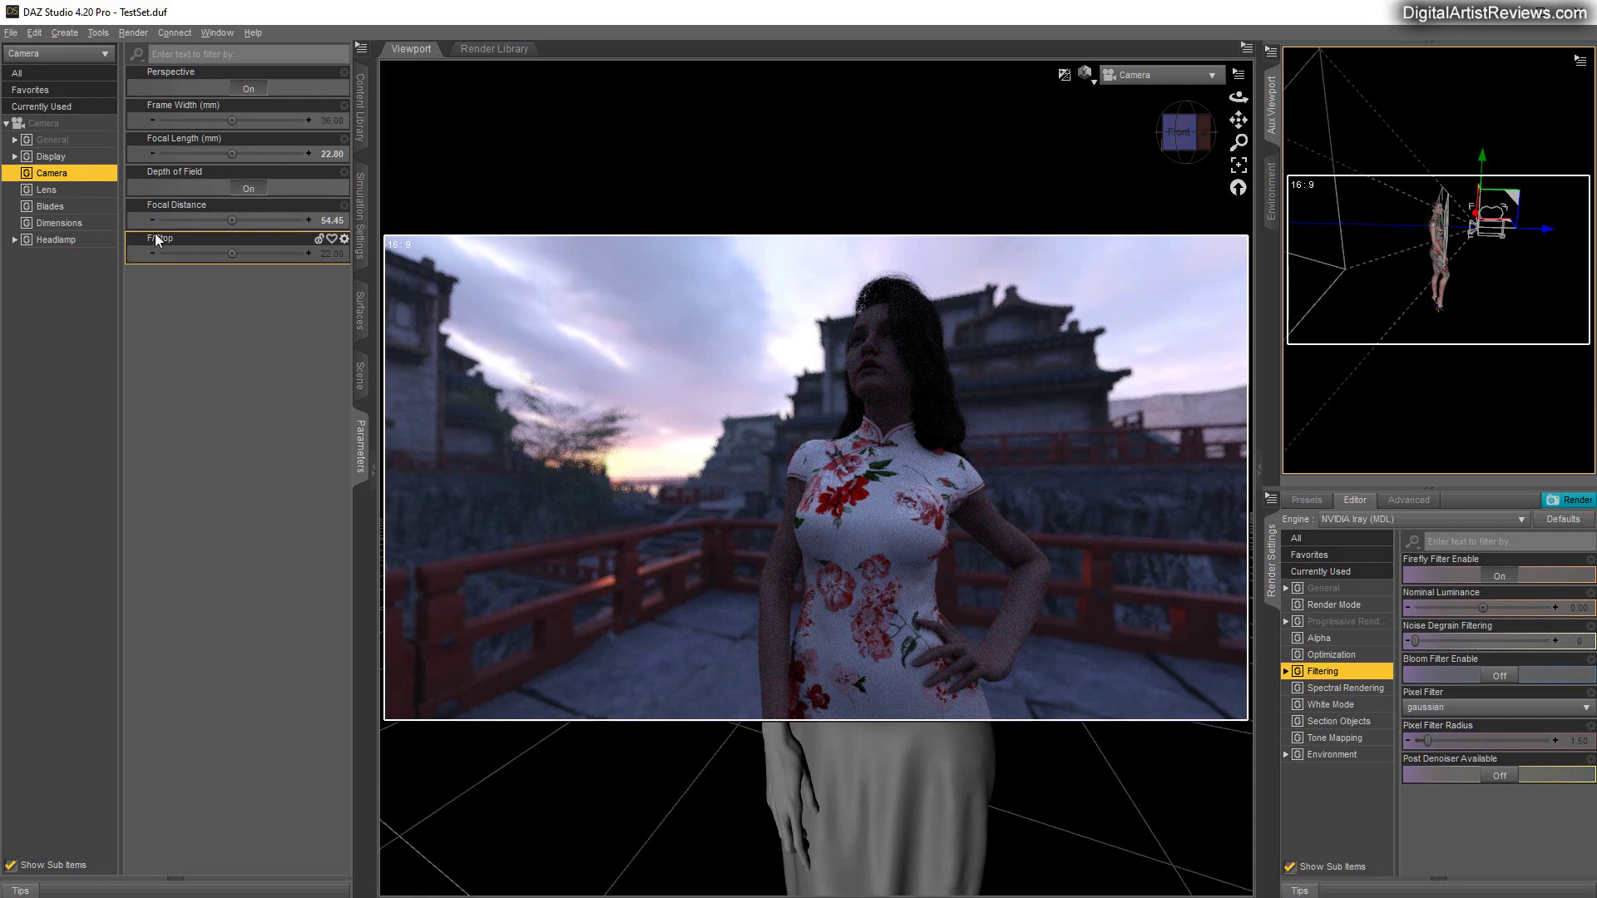
{"action": "mouse_move", "coordinate": [1240, 121]}
{"action": "left_mouse_down"}
{"action": "mouse_move", "coordinate": [1240, 98]}
{"action": "mouse_move", "coordinate": [1237, 111]}
{"action": "left_mouse_up"}
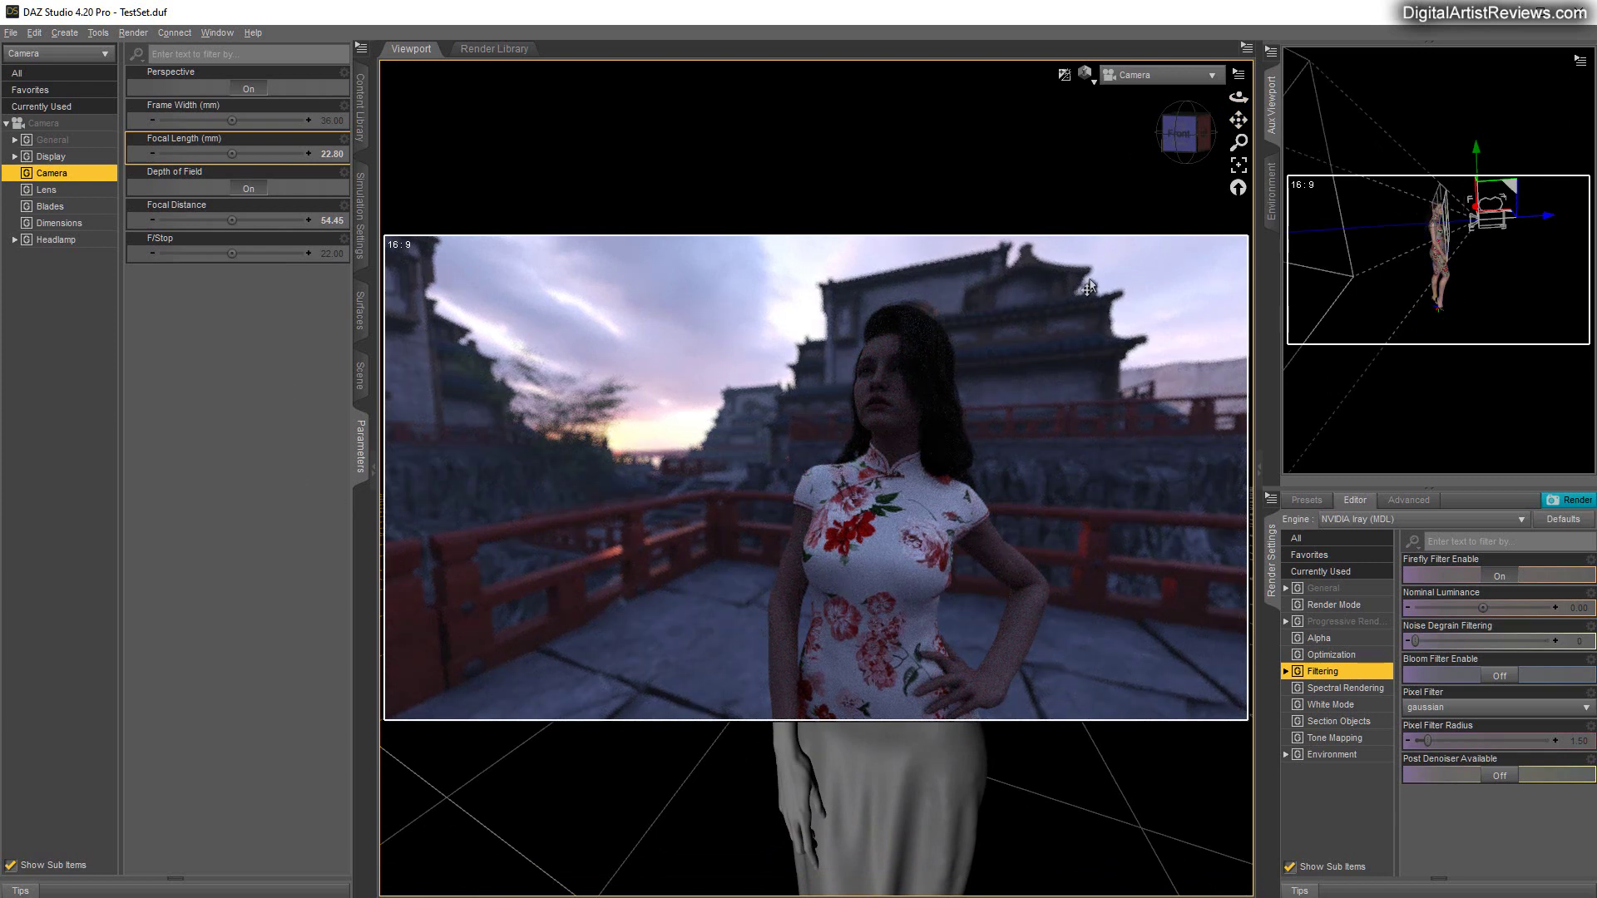
Apply the Temple Of The Sun HDRI 07 Sun 08k render preset.
{"action": "left_click", "coordinate": [360, 375]}
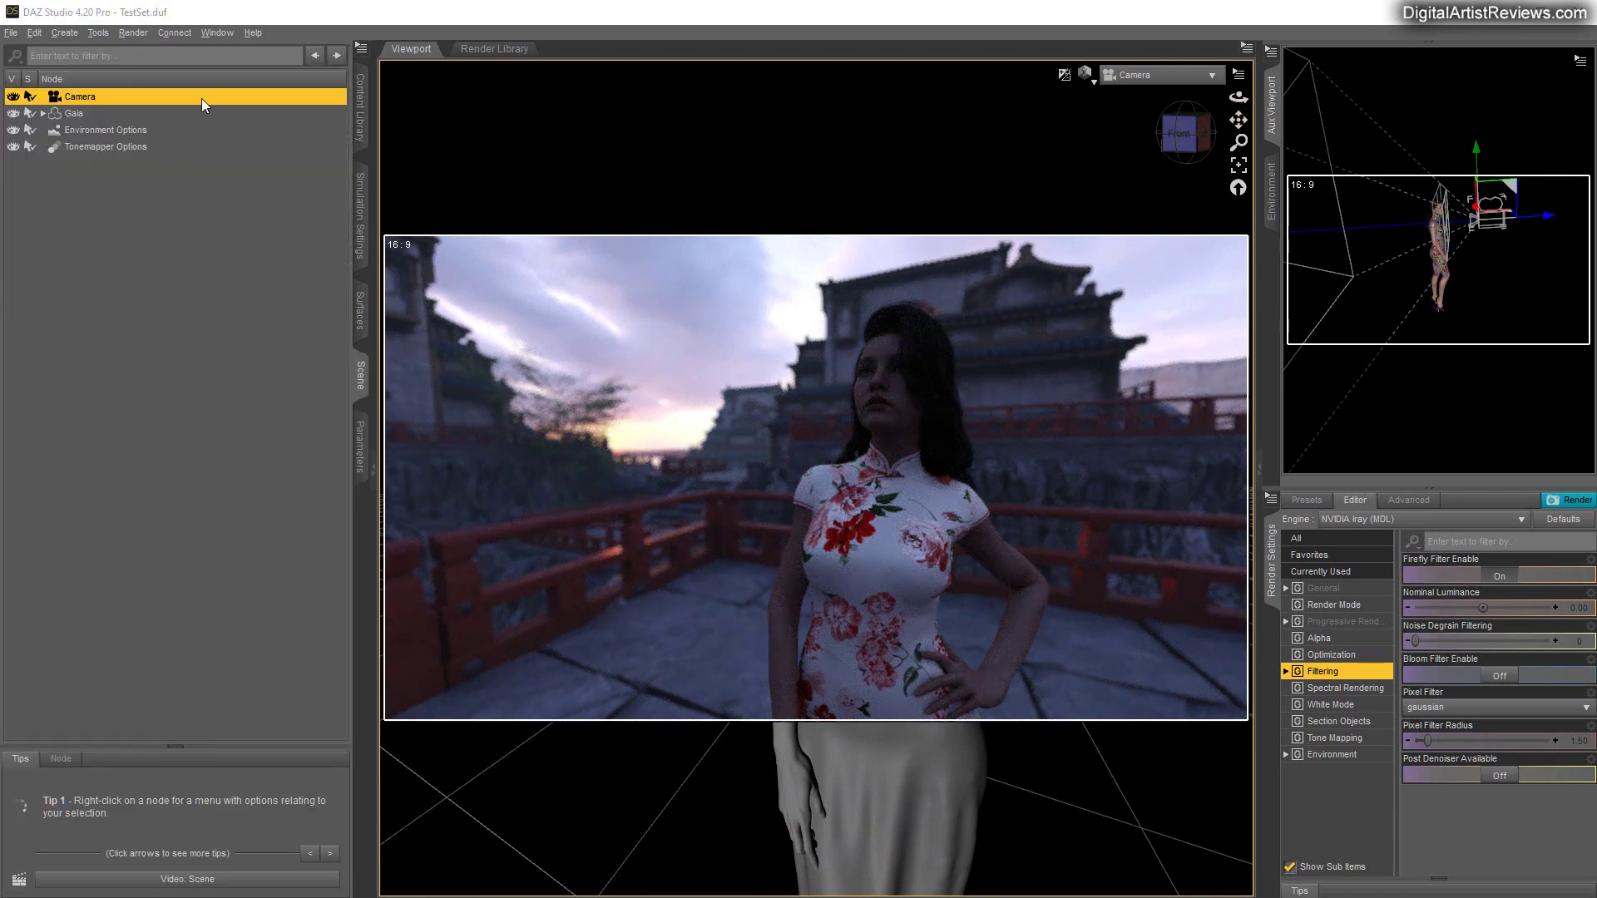
{"action": "left_click", "coordinate": [360, 117]}
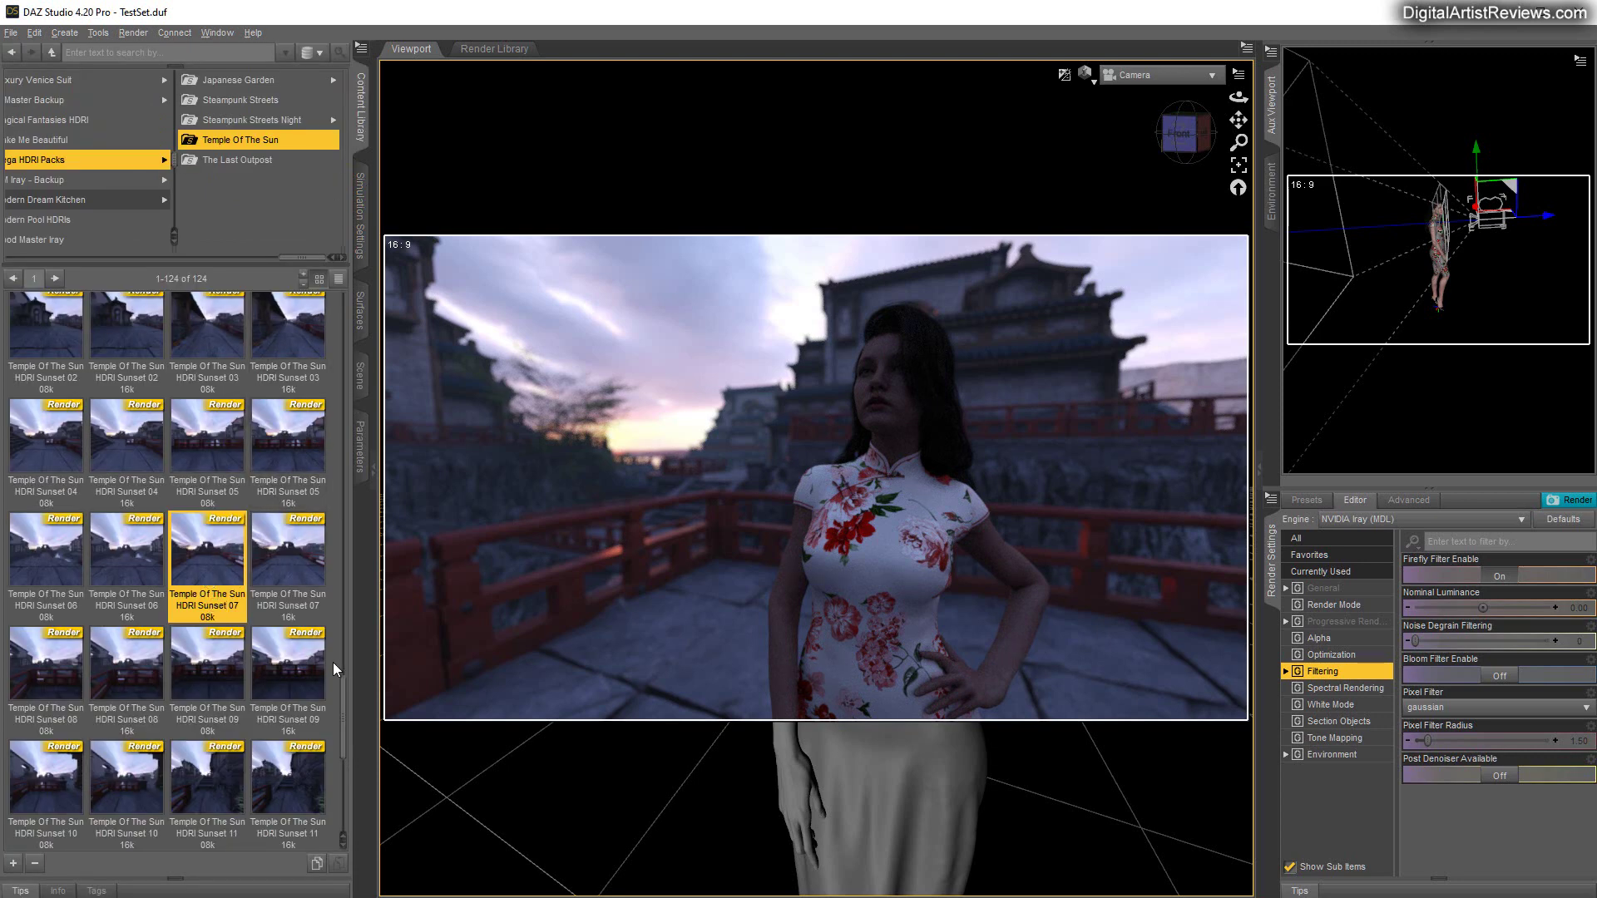
{"action": "left_click_drag", "start_coordinate": [344, 703], "coordinate": [354, 470]}
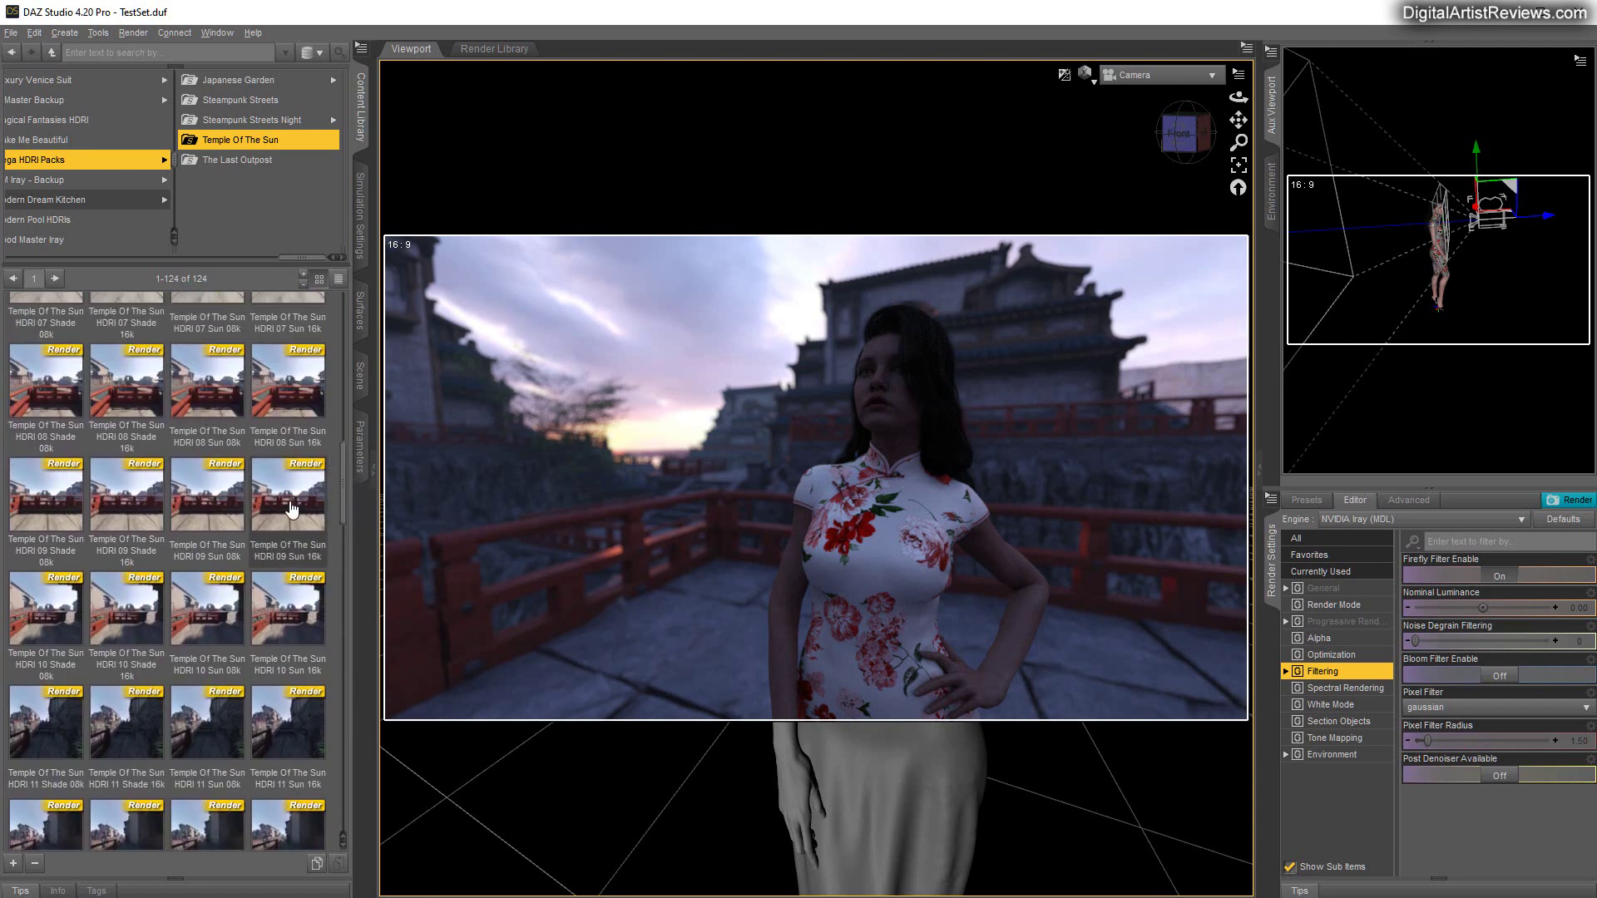
{"action": "scroll", "coordinate": [226, 545], "scroll_direction": "up", "scroll_amount": 3}
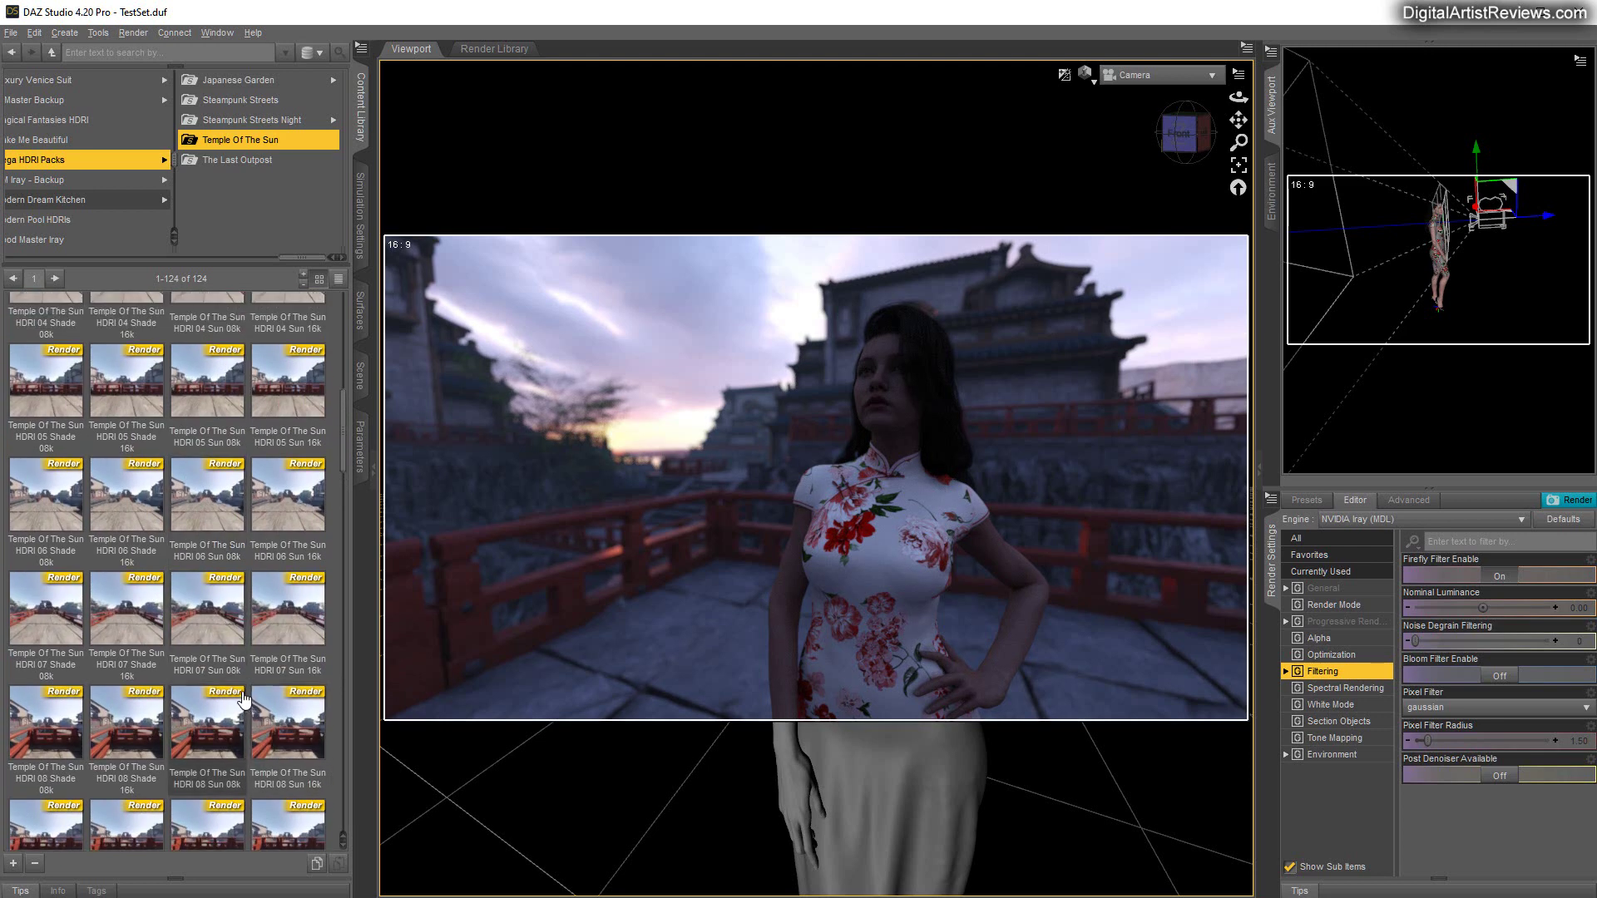
{"action": "double_click", "coordinate": [195, 645]}
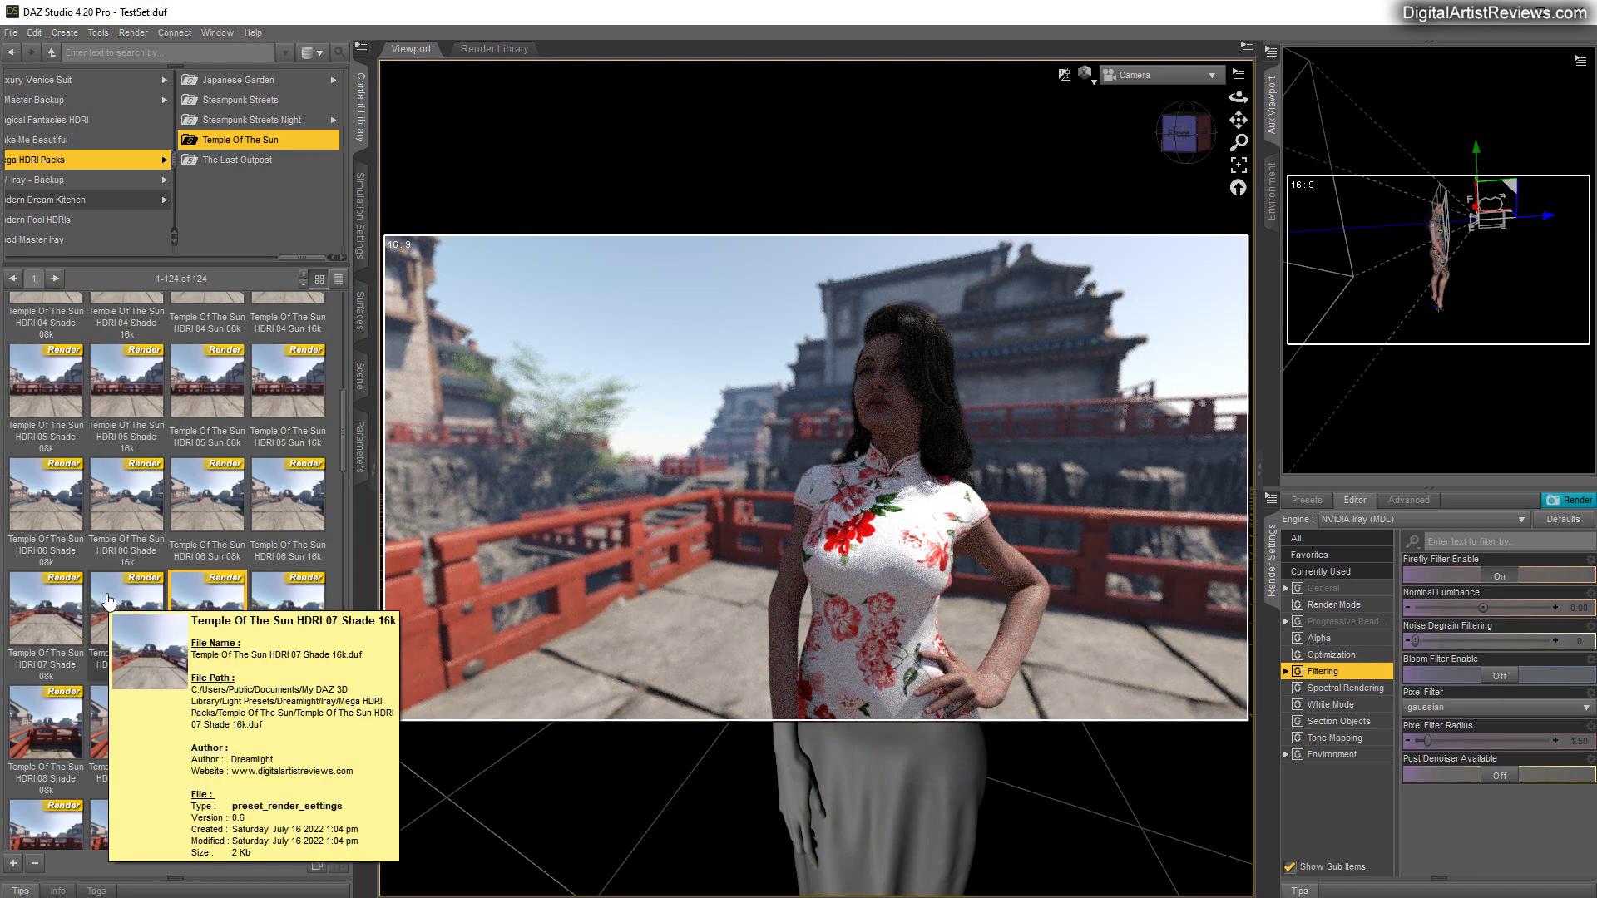
Orbit the camera to frame a close side view of the figure against the railing and distant temple tower.
{"action": "mouse_move", "coordinate": [33, 578]}
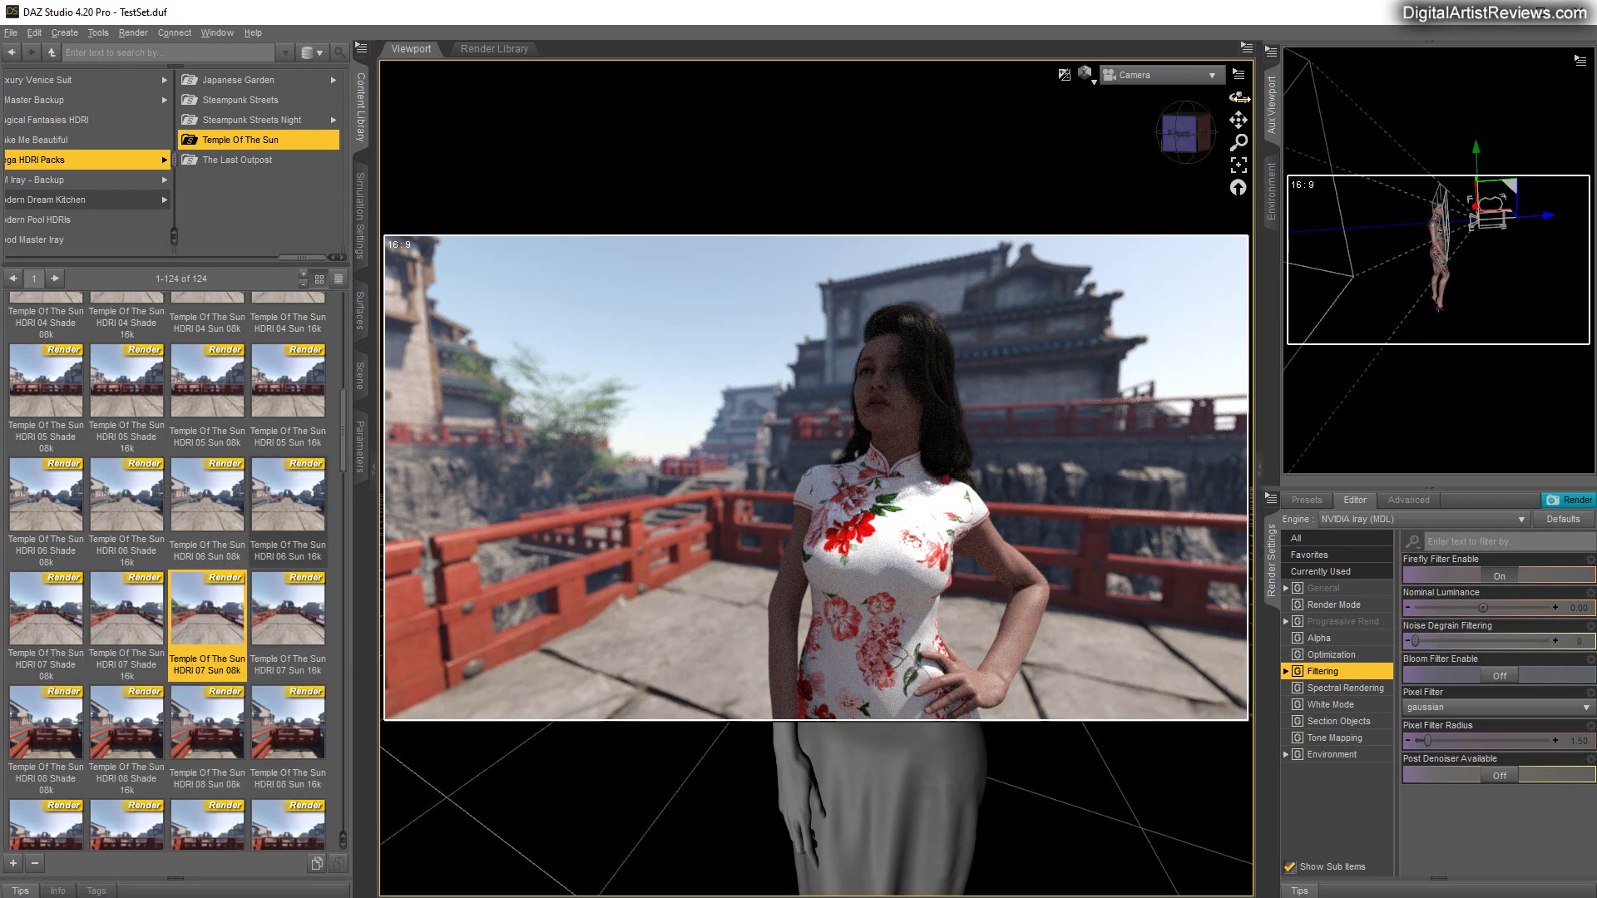
{"action": "left_click_drag", "start_coordinate": [1239, 98], "coordinate": [1205, 302]}
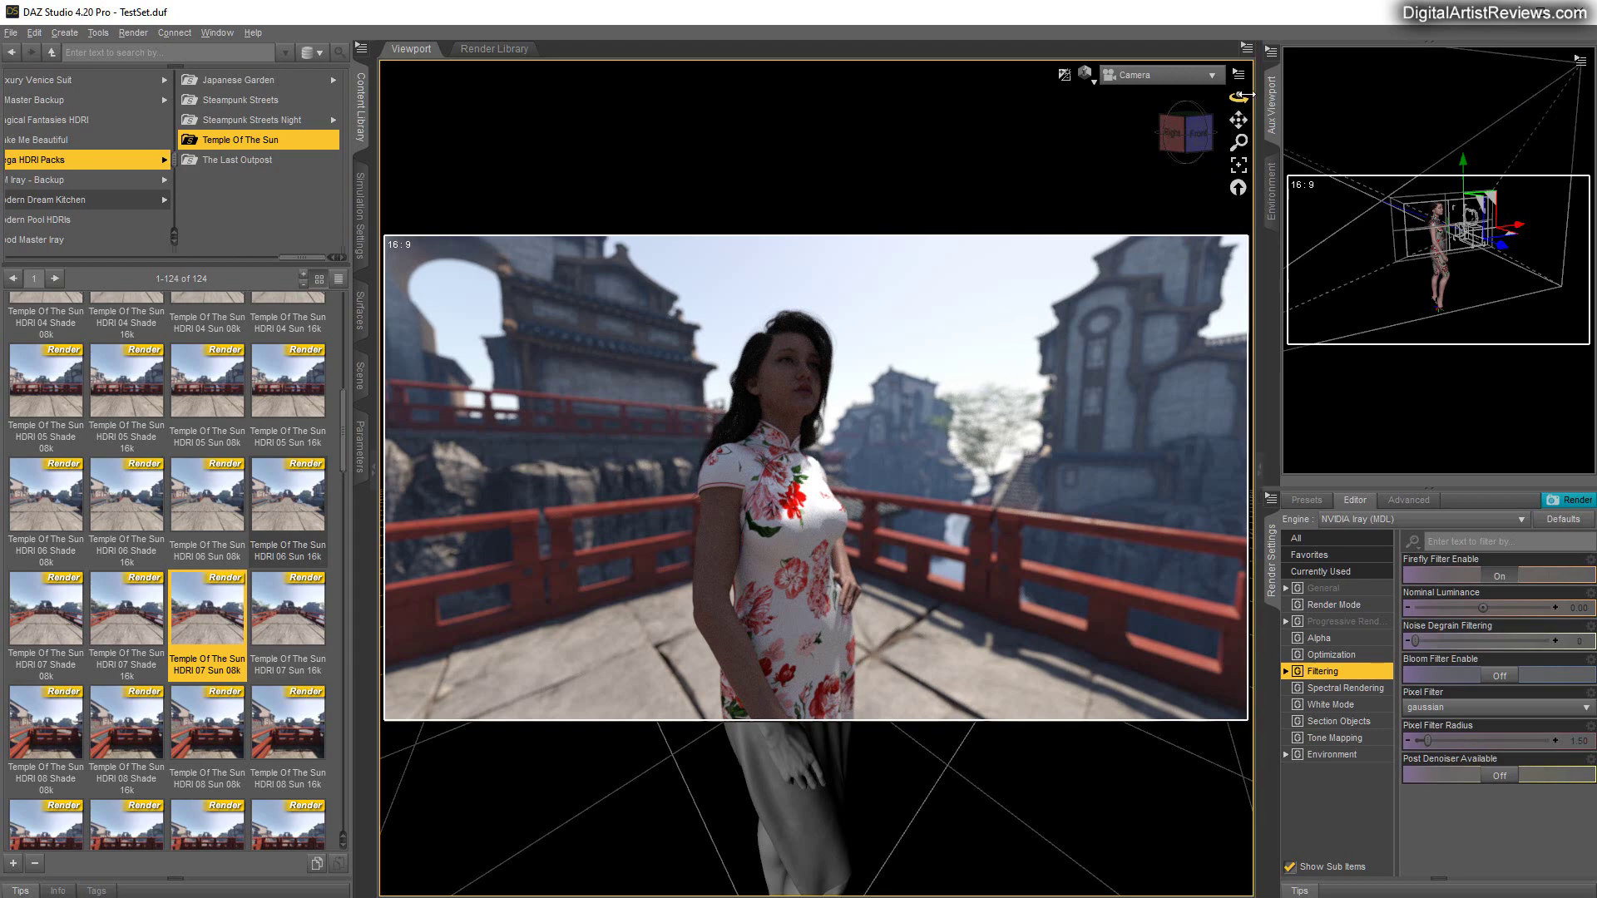
{"action": "mouse_move", "coordinate": [1244, 96]}
{"action": "left_mouse_down"}
{"action": "mouse_move", "coordinate": [1297, 97]}
{"action": "mouse_move", "coordinate": [1268, 138]}
{"action": "mouse_move", "coordinate": [1253, 89]}
{"action": "left_mouse_up"}
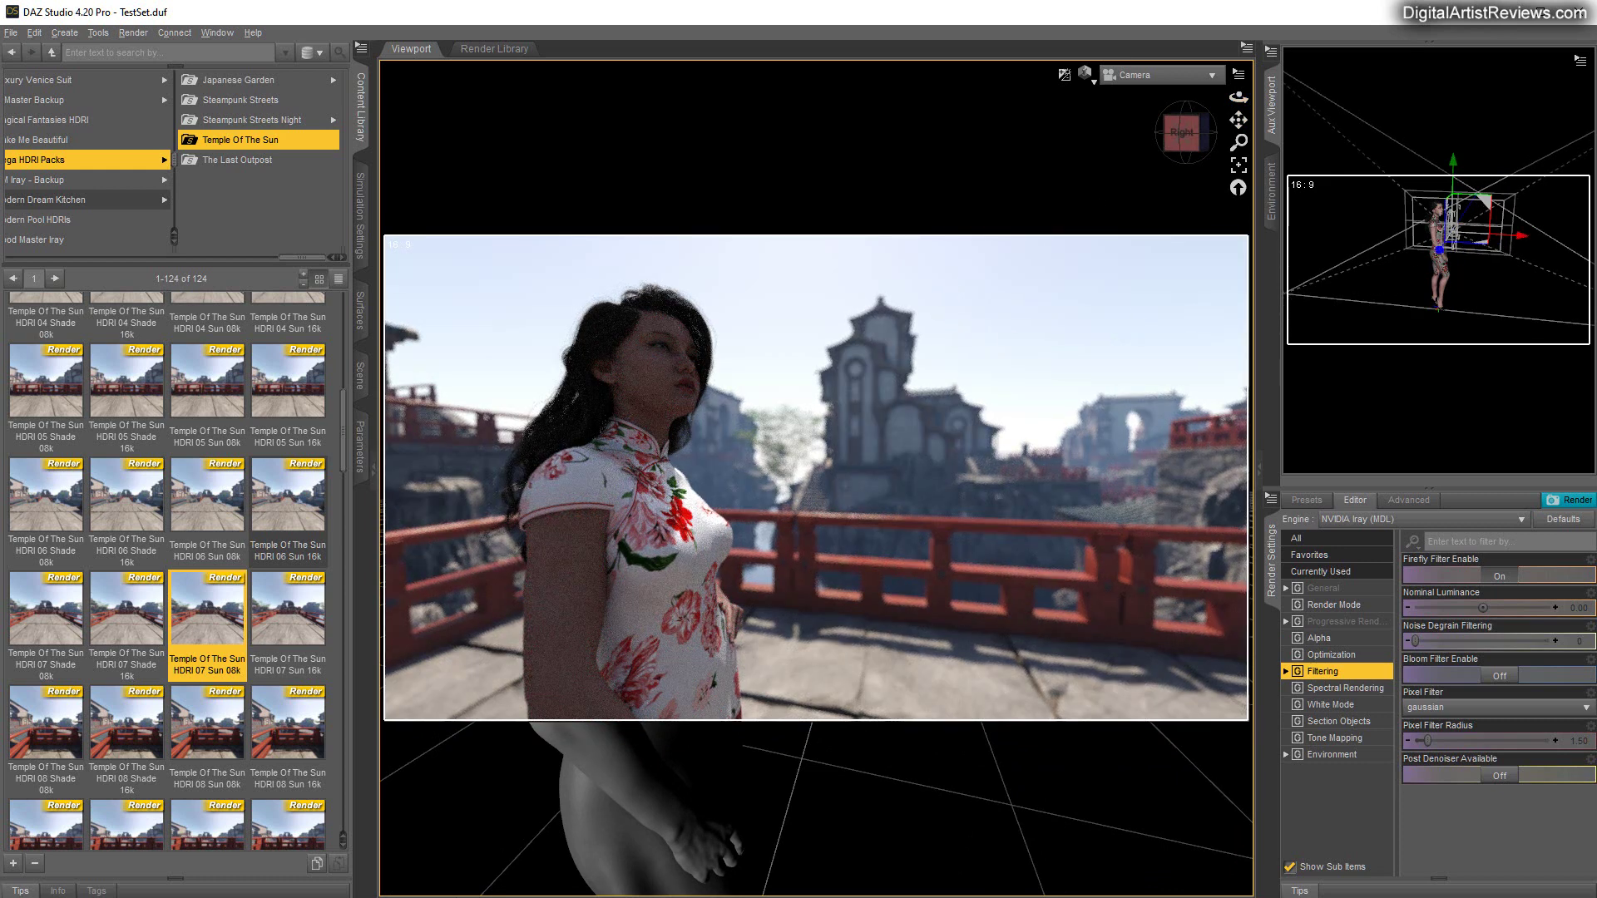
{"action": "mouse_move", "coordinate": [1580, 84]}
{"action": "left_mouse_down"}
{"action": "mouse_move", "coordinate": [1595, 84]}
{"action": "mouse_move", "coordinate": [1563, 89]}
{"action": "left_mouse_up"}
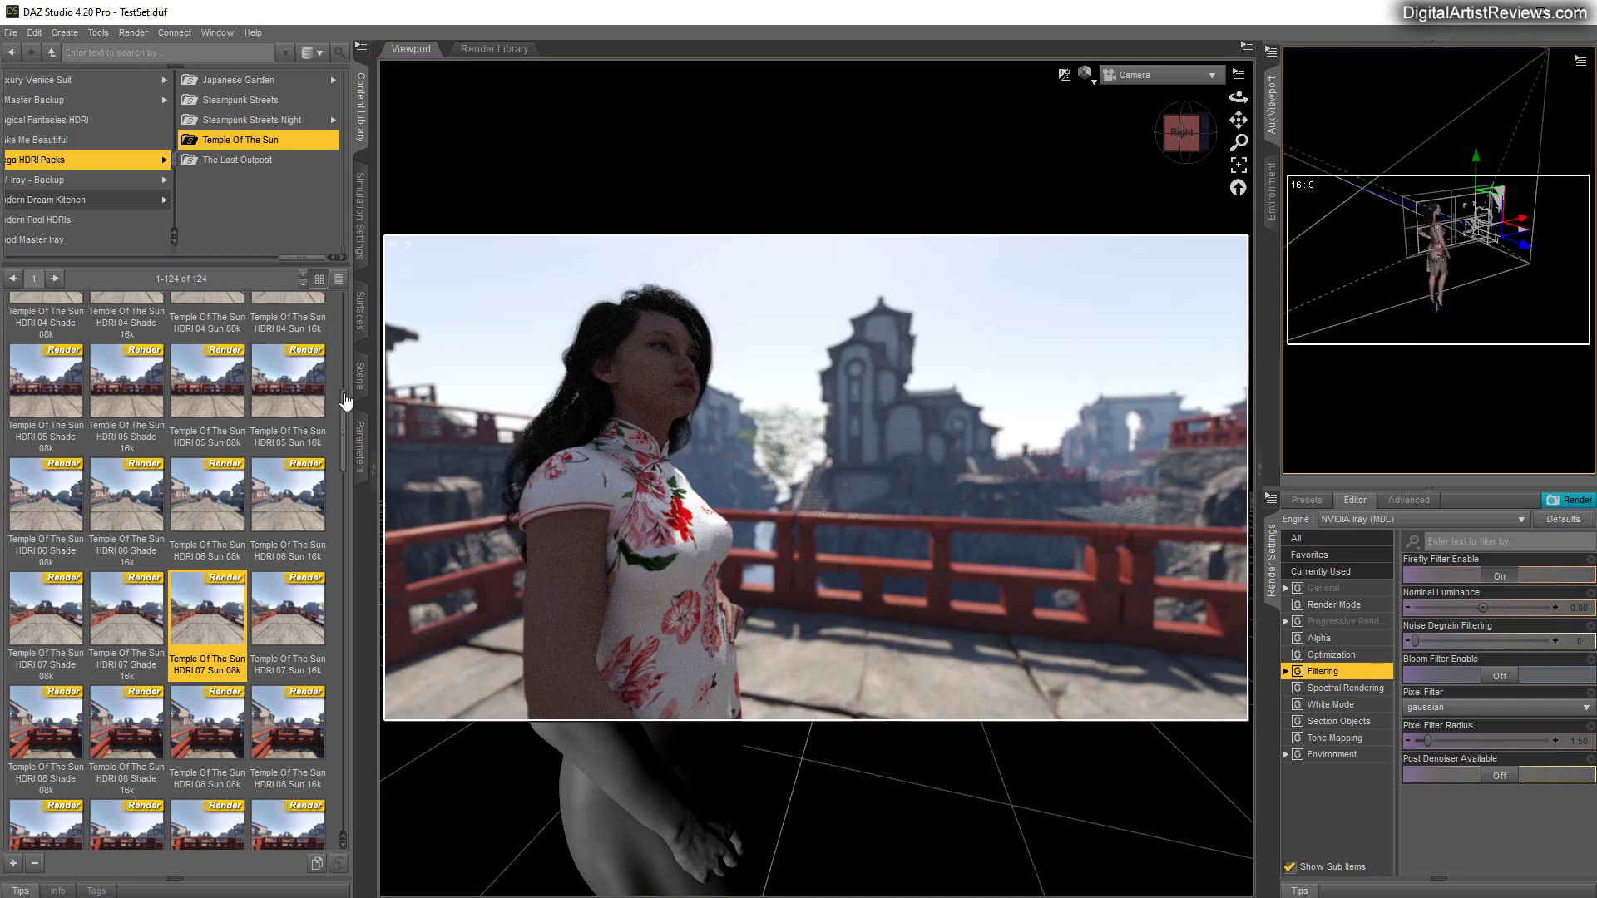
Reframe the figure with a 30 mm camera Focal Length and refocus with a Focal Distance of about 69.38.
{"action": "left_click", "coordinate": [359, 376]}
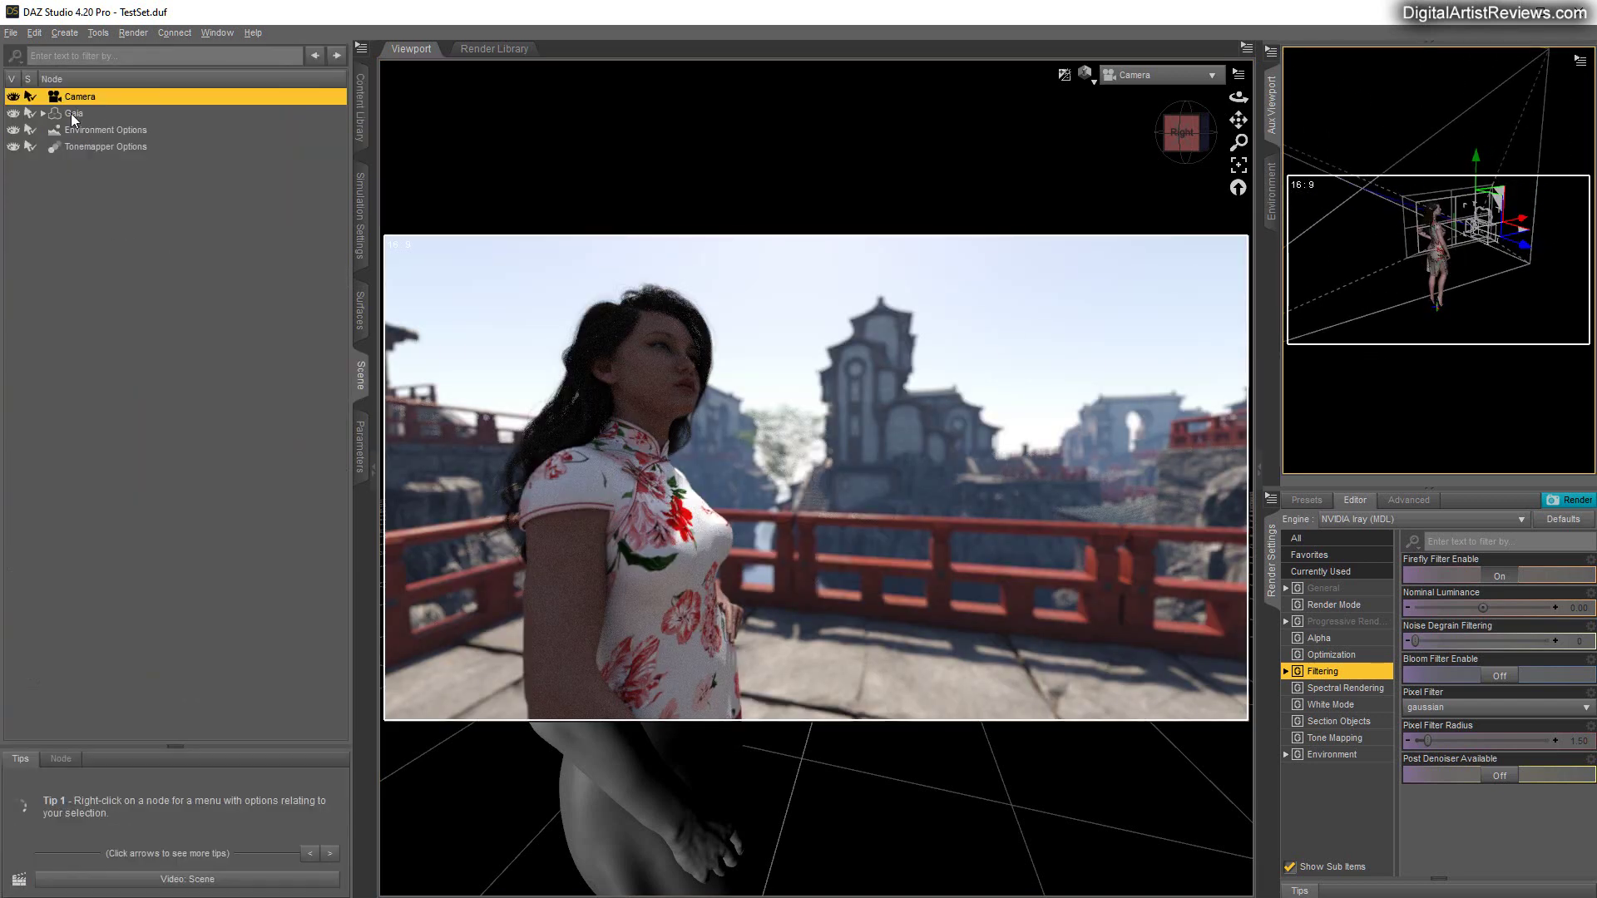
{"action": "left_click", "coordinate": [360, 445]}
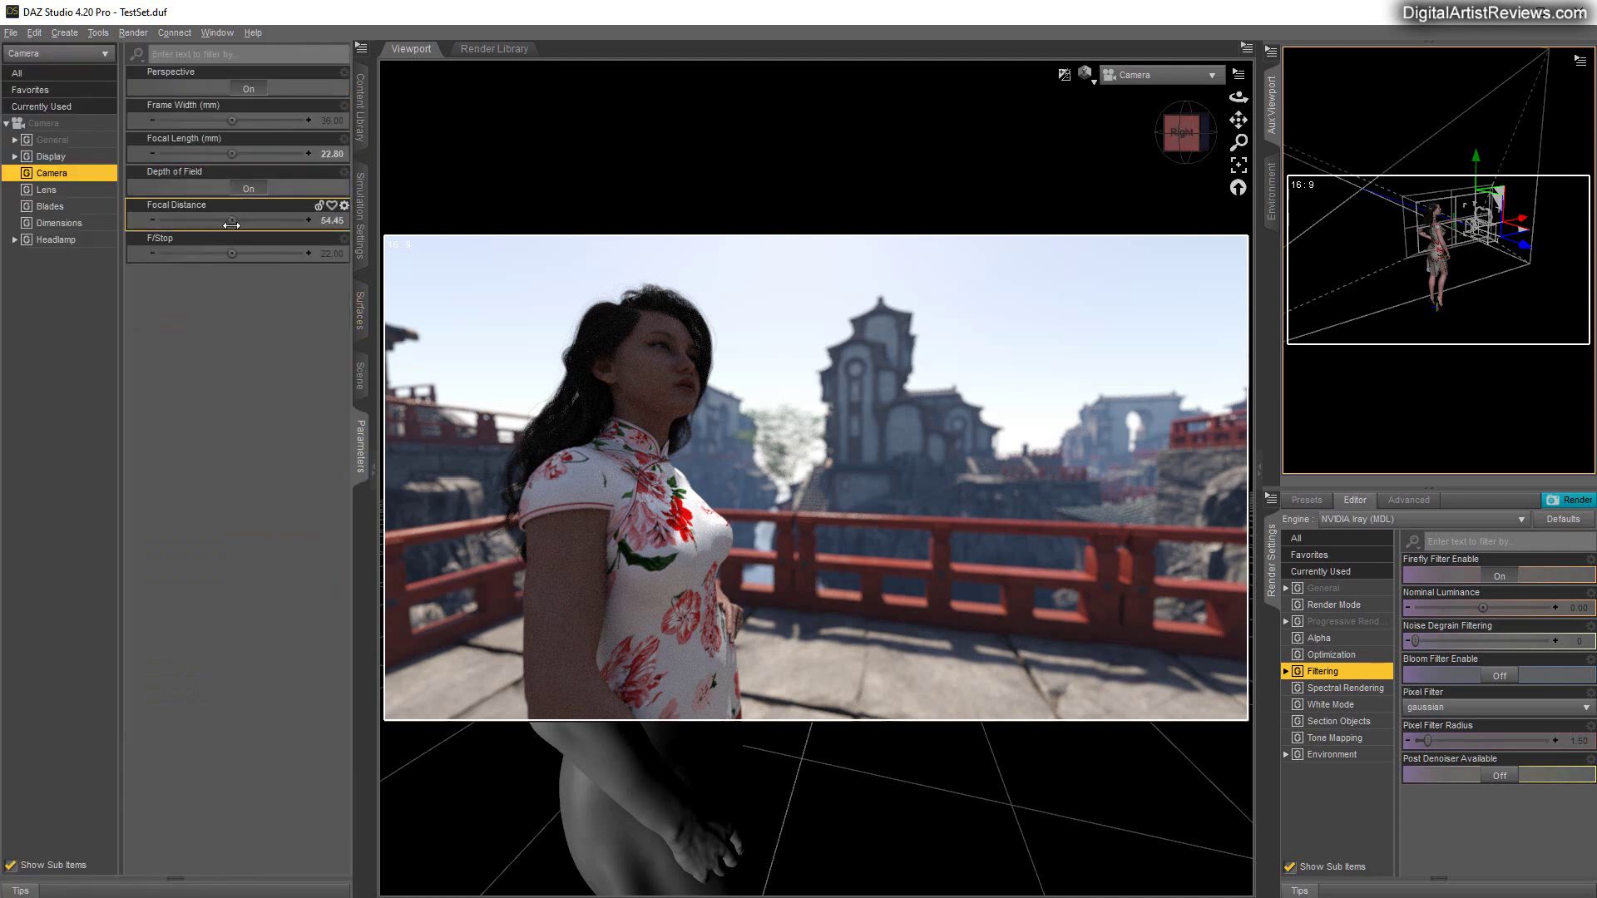
{"action": "left_click_drag", "start_coordinate": [232, 220], "coordinate": [319, 219]}
{"action": "left_click_drag", "start_coordinate": [240, 221], "coordinate": [232, 222]}
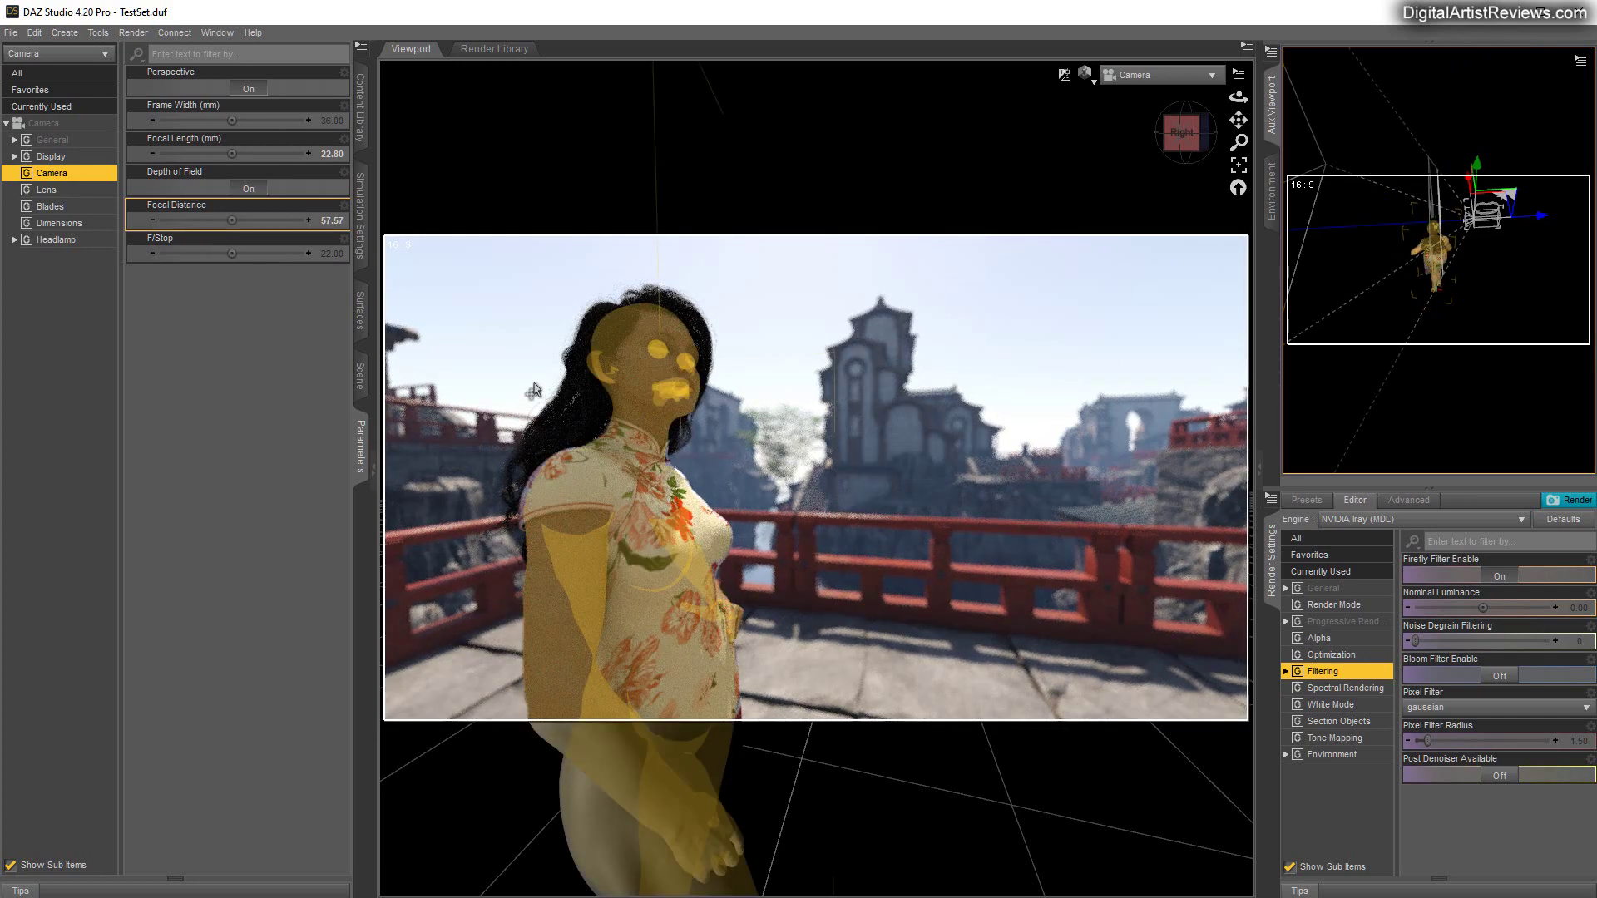
{"action": "left_click_drag", "start_coordinate": [1239, 141], "coordinate": [1231, 96]}
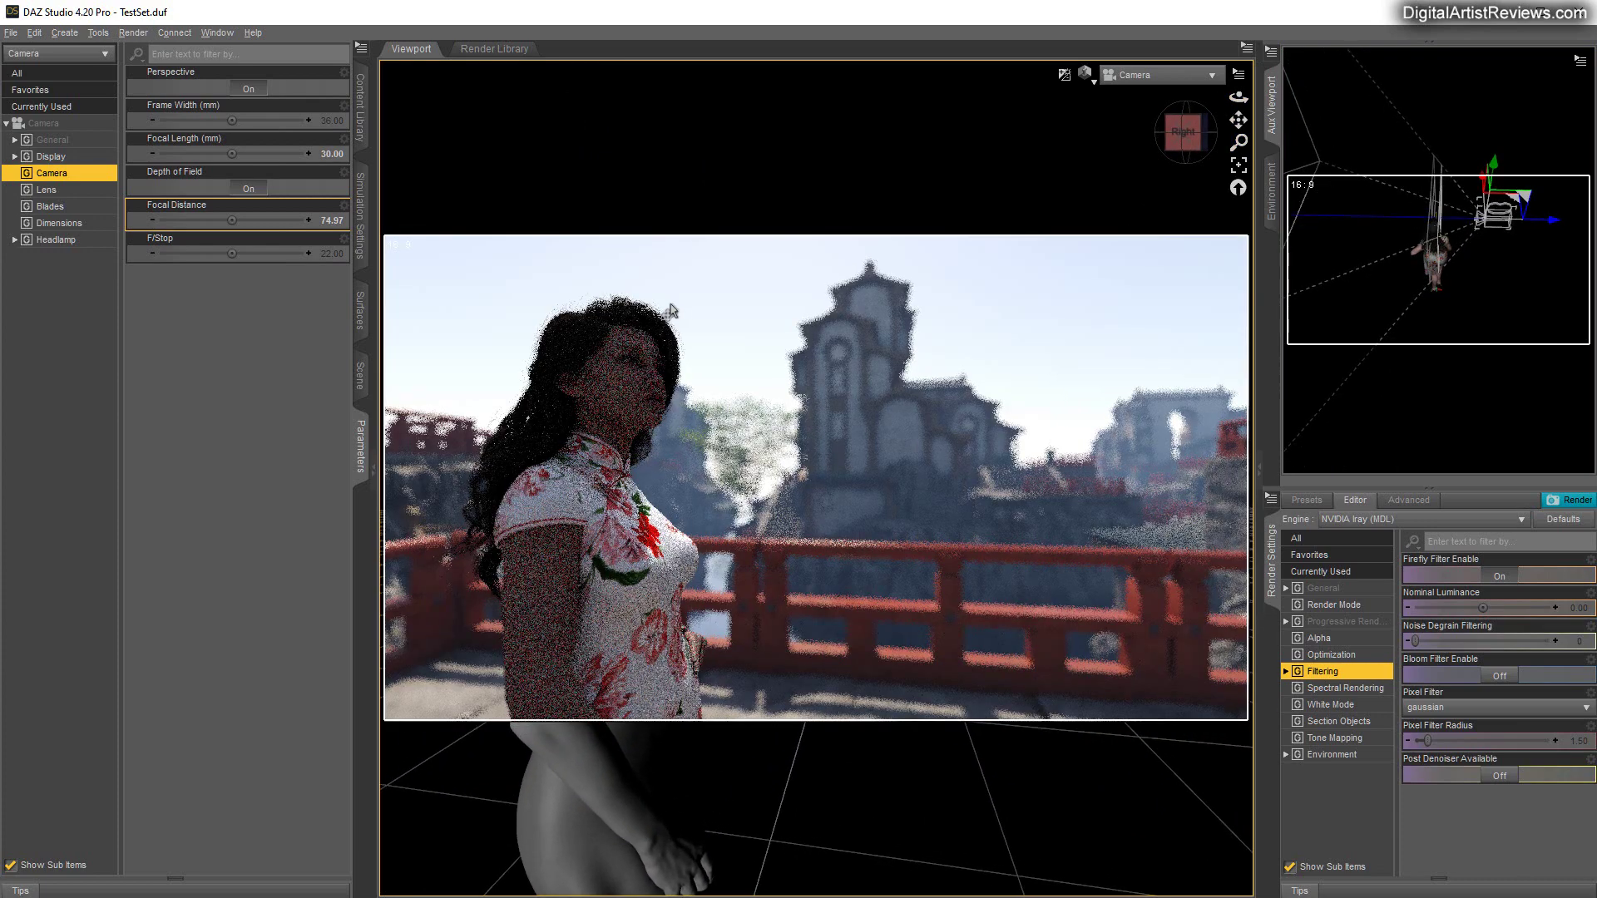
{"action": "left_click_drag", "start_coordinate": [232, 219], "coordinate": [199, 220]}
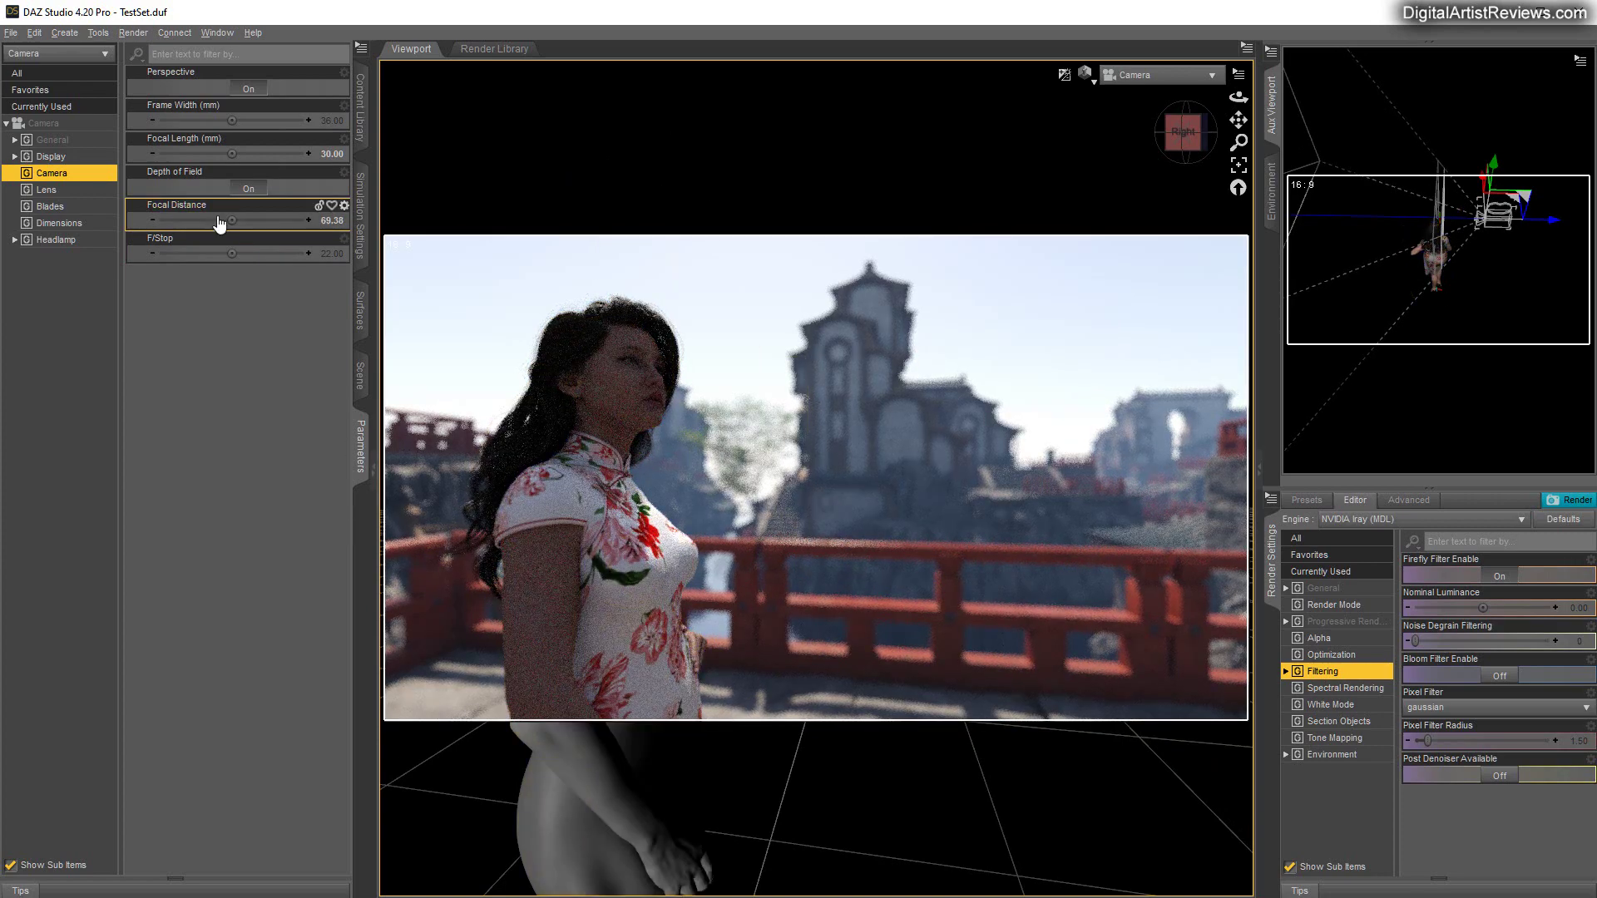
Create a new spotlight named SpotLight with the default settings applied.
{"action": "left_click", "coordinate": [71, 33]}
{"action": "left_click", "coordinate": [117, 96]}
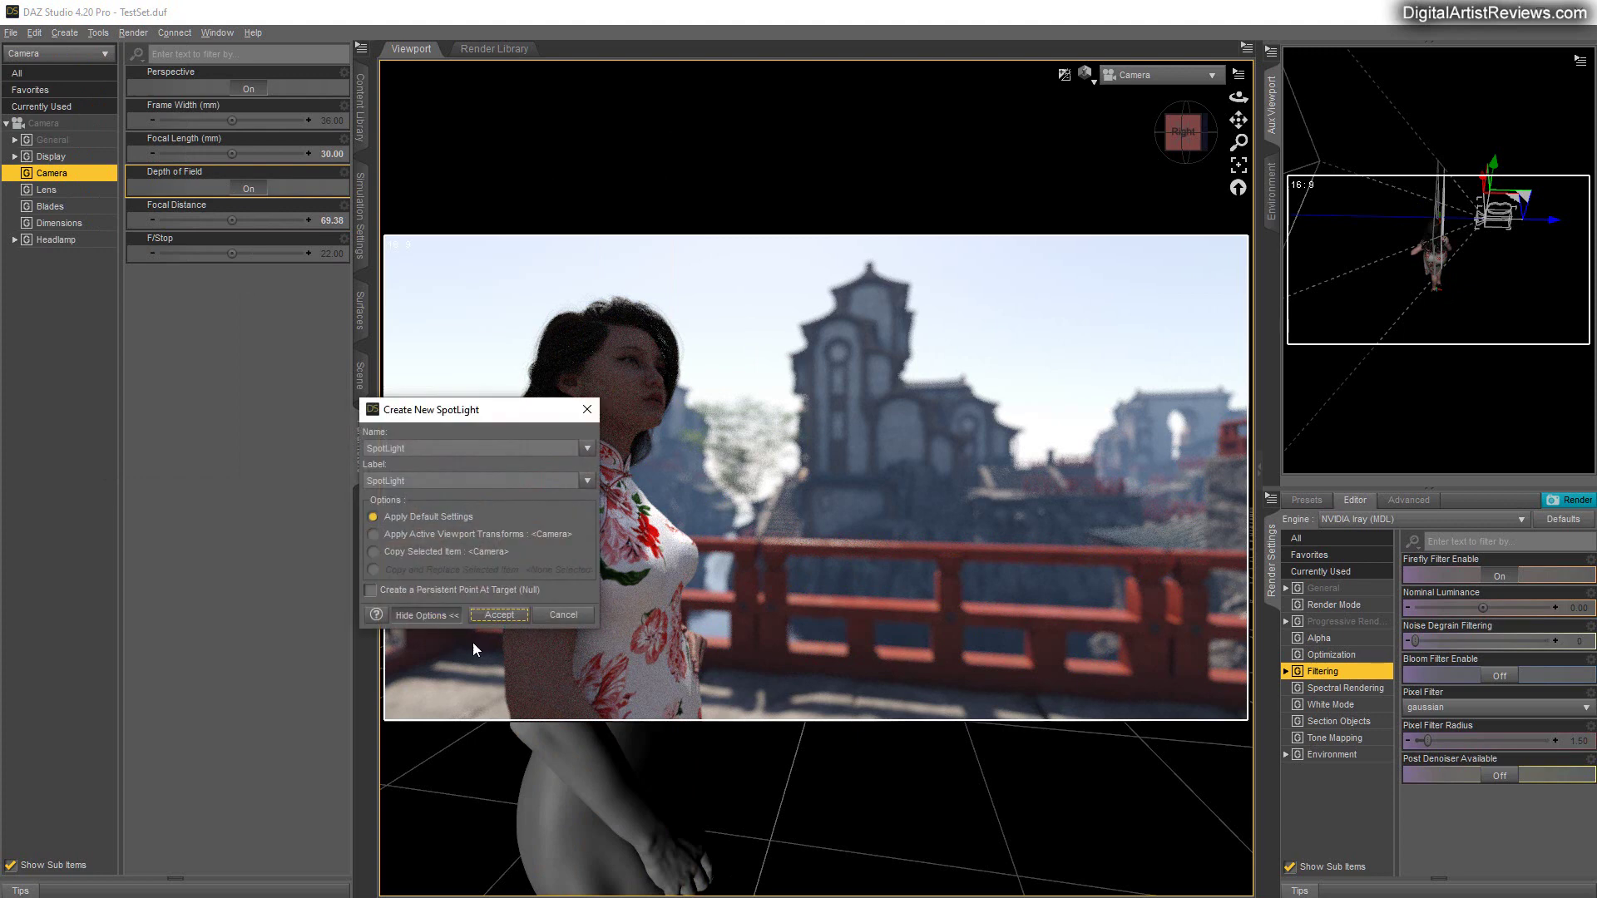
{"action": "left_click", "coordinate": [499, 615]}
Look through the spotlight in the auxiliary viewport and move it to about X -57.60, Y 89.00.
{"action": "left_click", "coordinate": [1498, 61]}
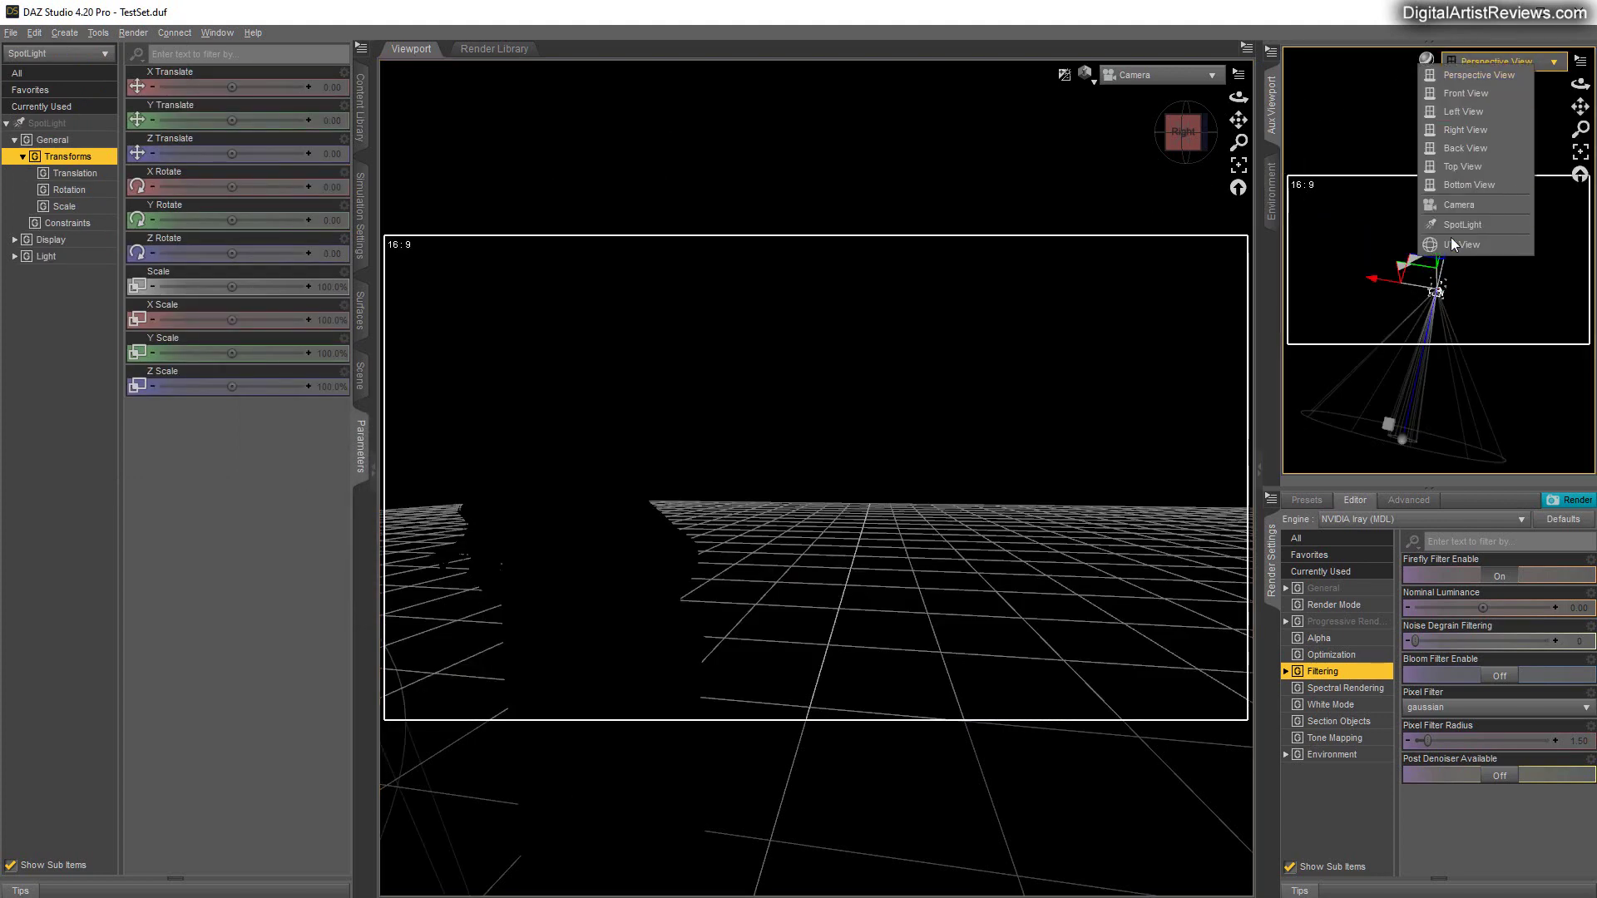
{"action": "left_click", "coordinate": [1457, 225]}
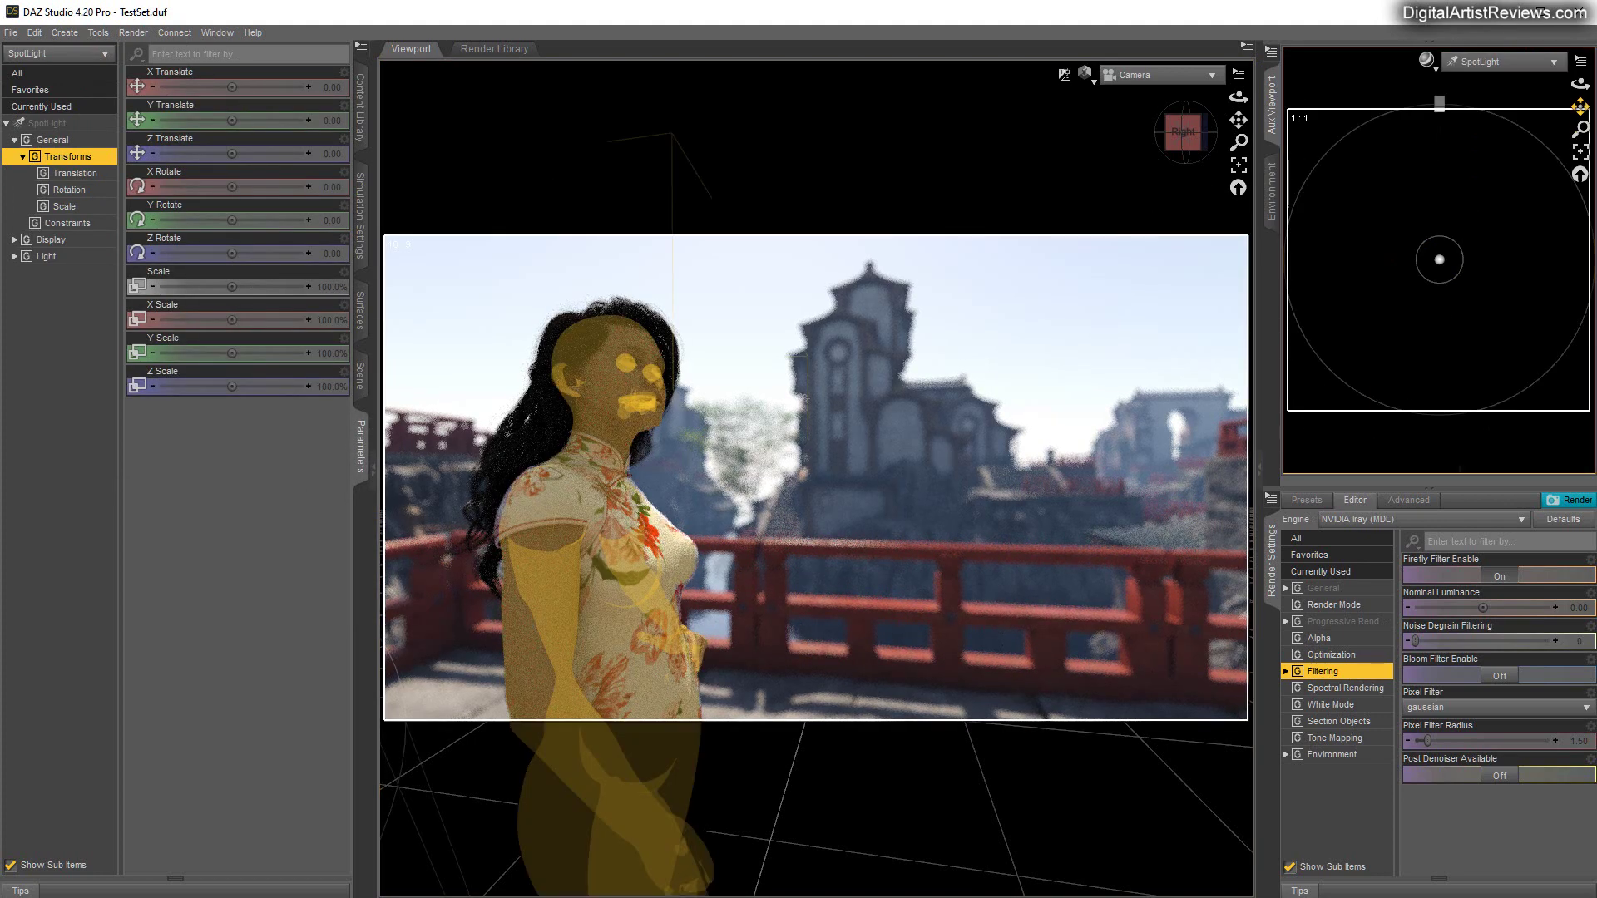
{"action": "left_click_drag", "start_coordinate": [1581, 107], "coordinate": [1591, 123]}
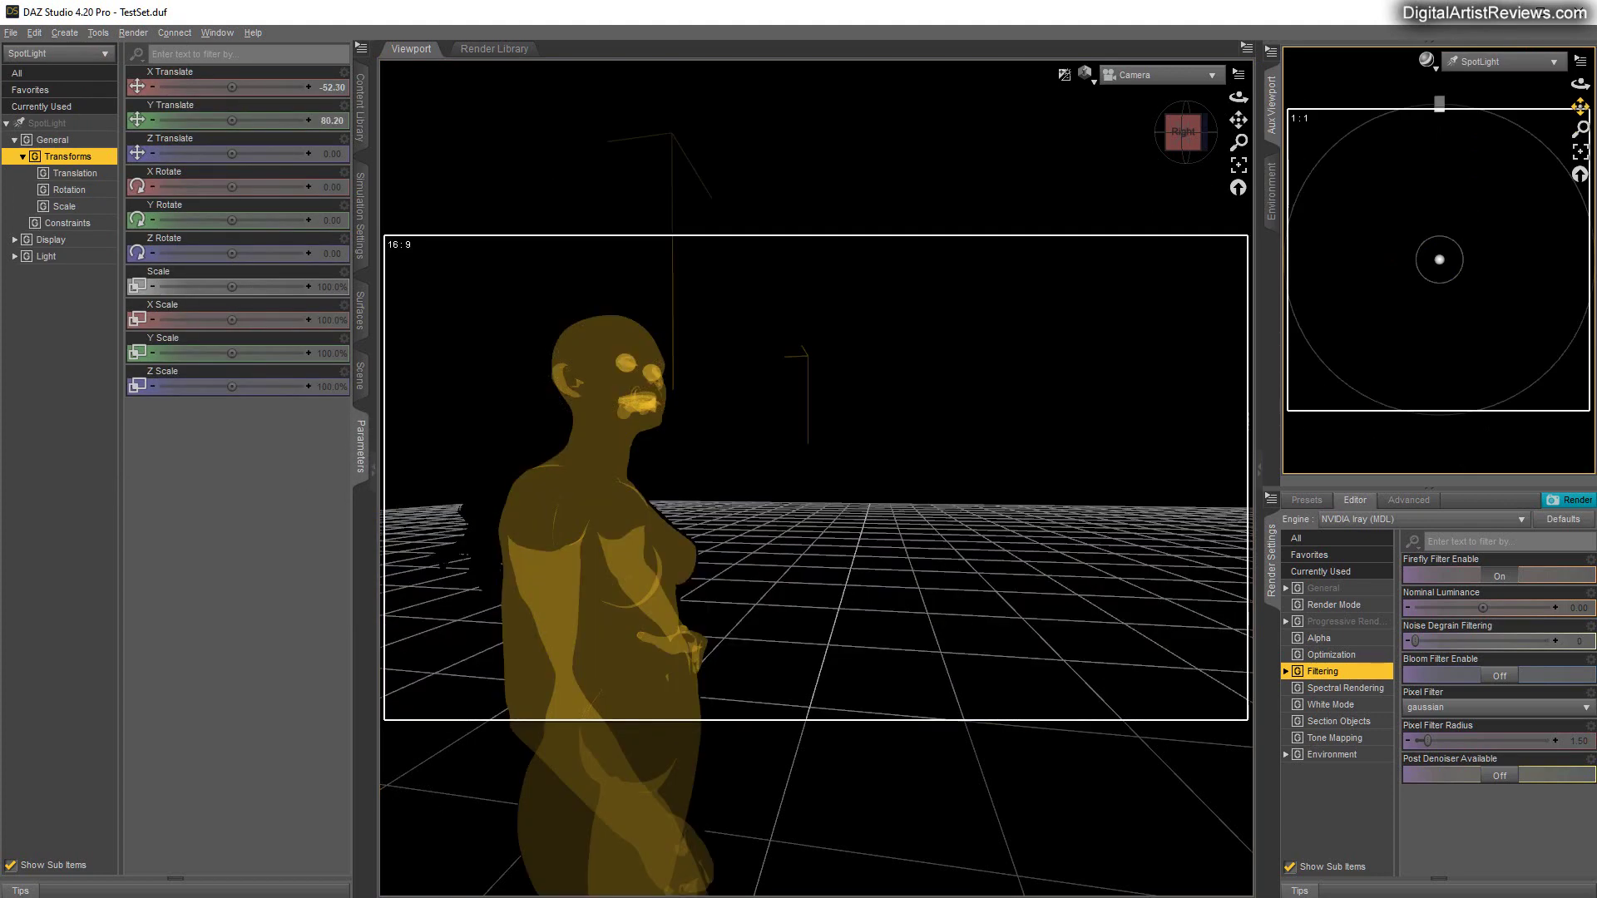
Switch the main viewport from the Iray preview to a wireframe draw style.
{"action": "left_click", "coordinate": [1084, 73]}
{"action": "left_click", "coordinate": [1081, 183]}
{"action": "left_click", "coordinate": [1084, 73]}
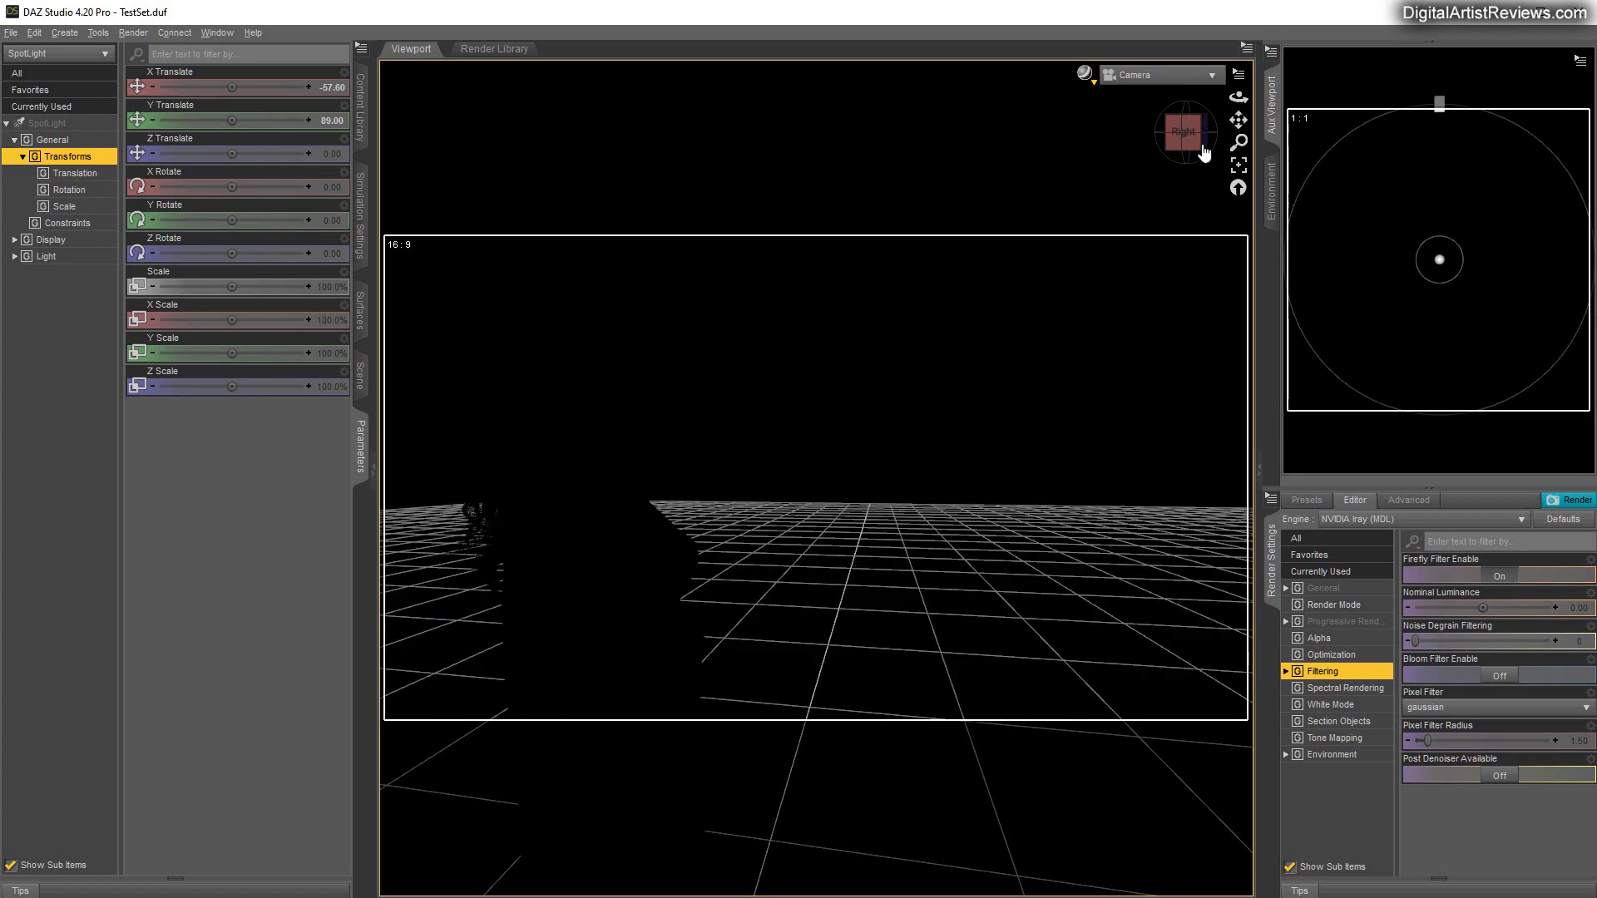
{"action": "left_click", "coordinate": [1093, 87]}
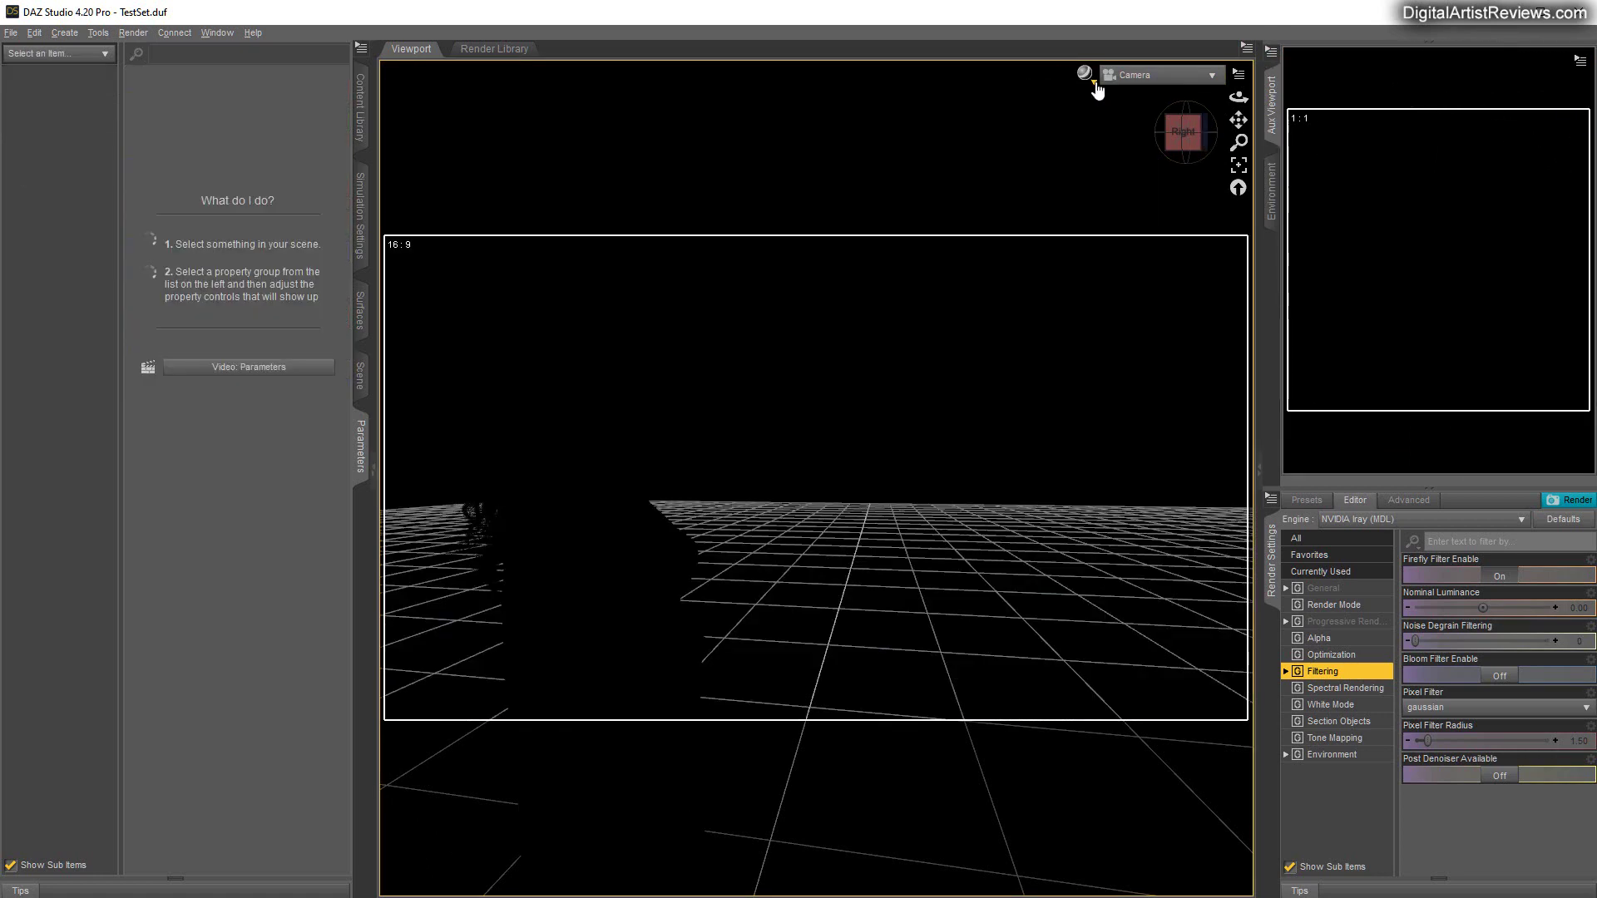
{"action": "left_click", "coordinate": [1089, 77]}
{"action": "left_click", "coordinate": [1077, 146]}
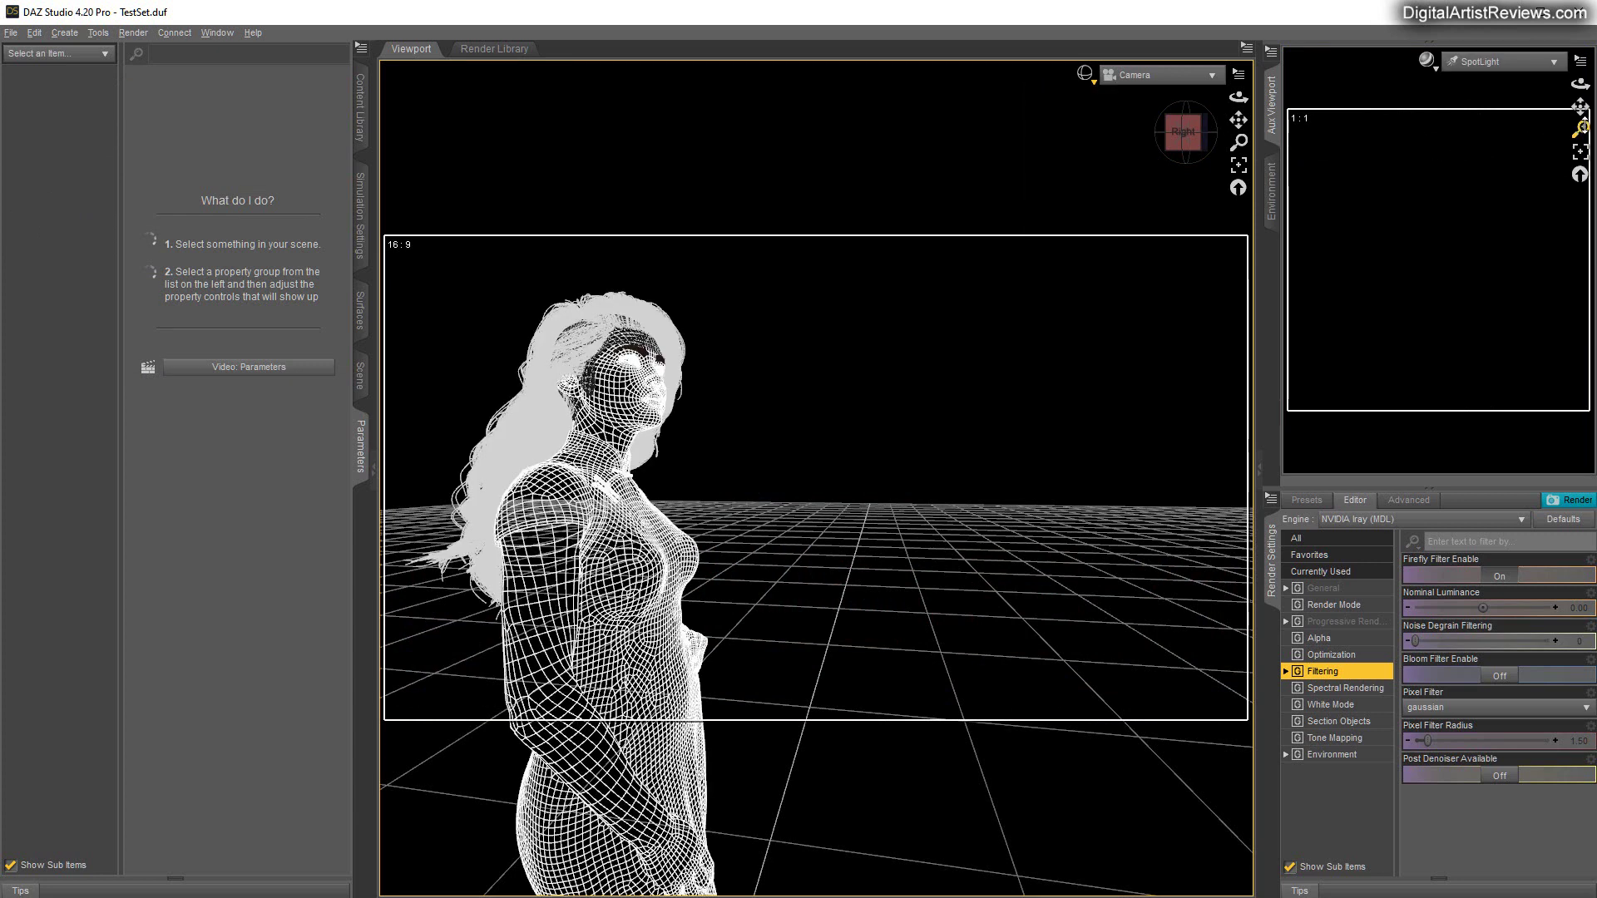
Pull the spotlight back and aim it through its own view at the figure's upper body from the side.
{"action": "left_click_drag", "start_coordinate": [1585, 127], "coordinate": [1585, 208]}
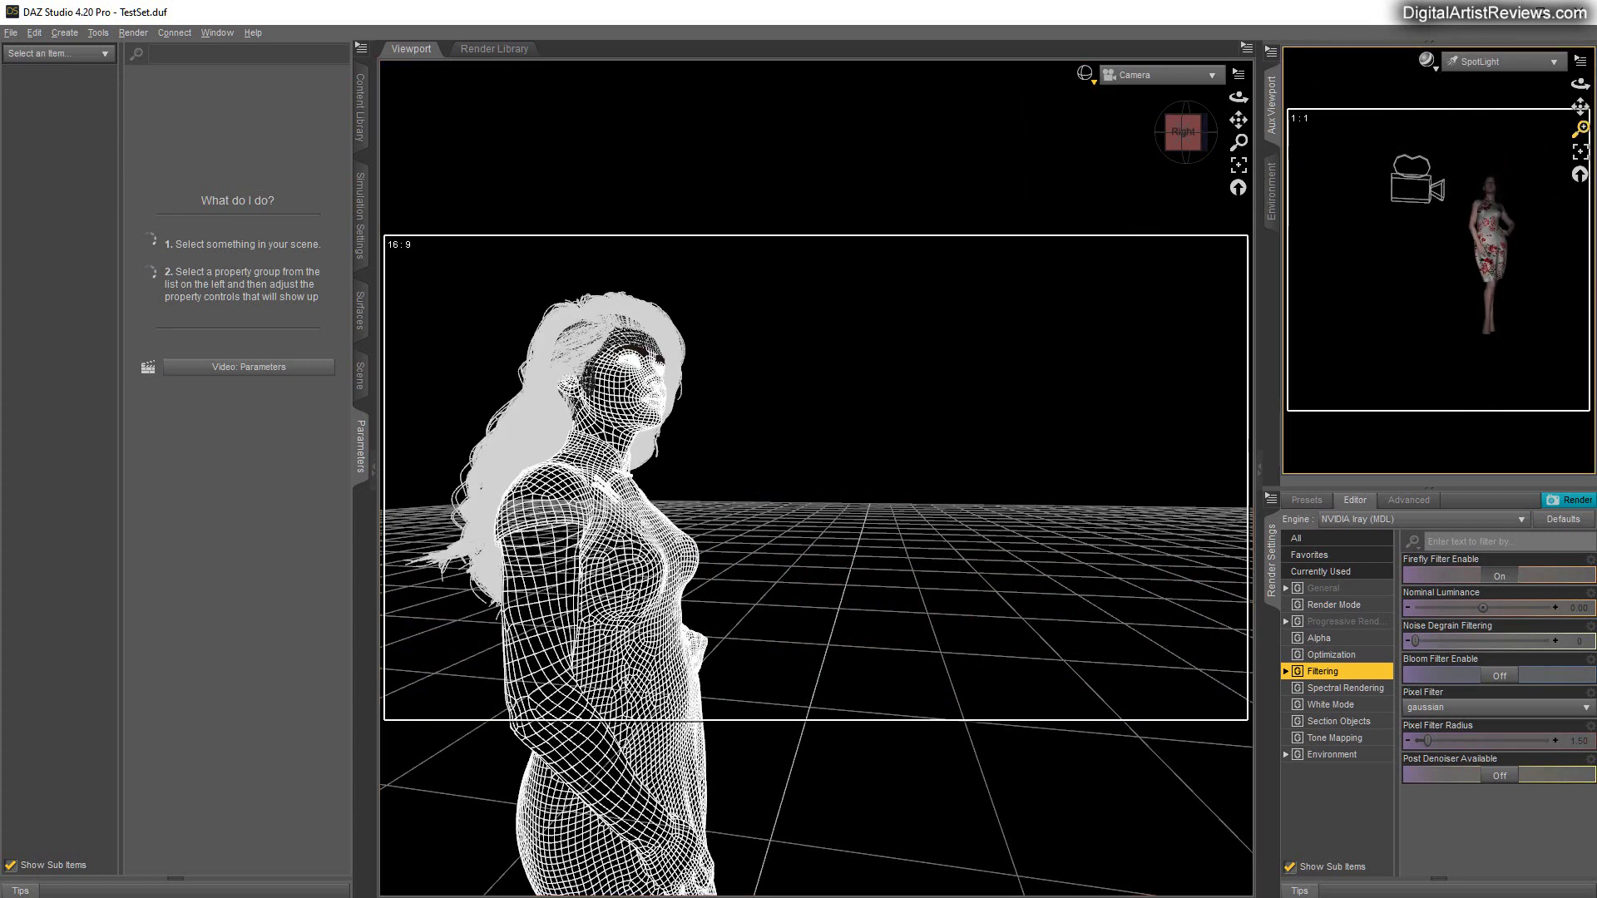
{"action": "mouse_move", "coordinate": [1583, 113]}
{"action": "left_mouse_down"}
{"action": "mouse_move", "coordinate": [1569, 84]}
{"action": "mouse_move", "coordinate": [1581, 103]}
{"action": "left_mouse_up"}
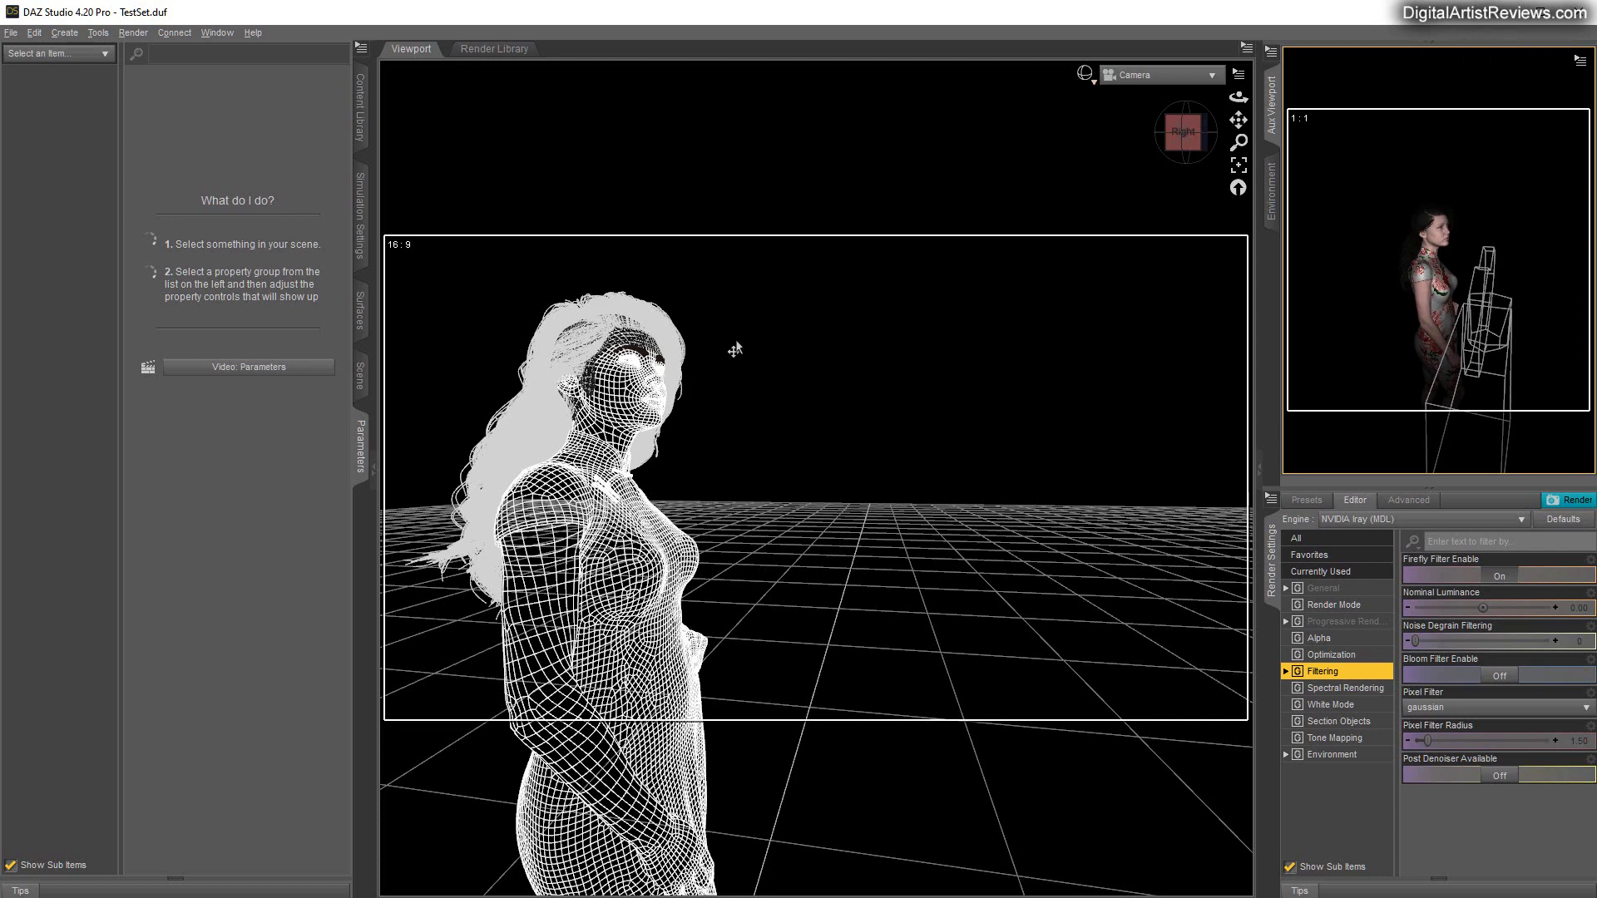
Switch the main viewport's draw style back to the Iray preview.
{"action": "left_click", "coordinate": [360, 376]}
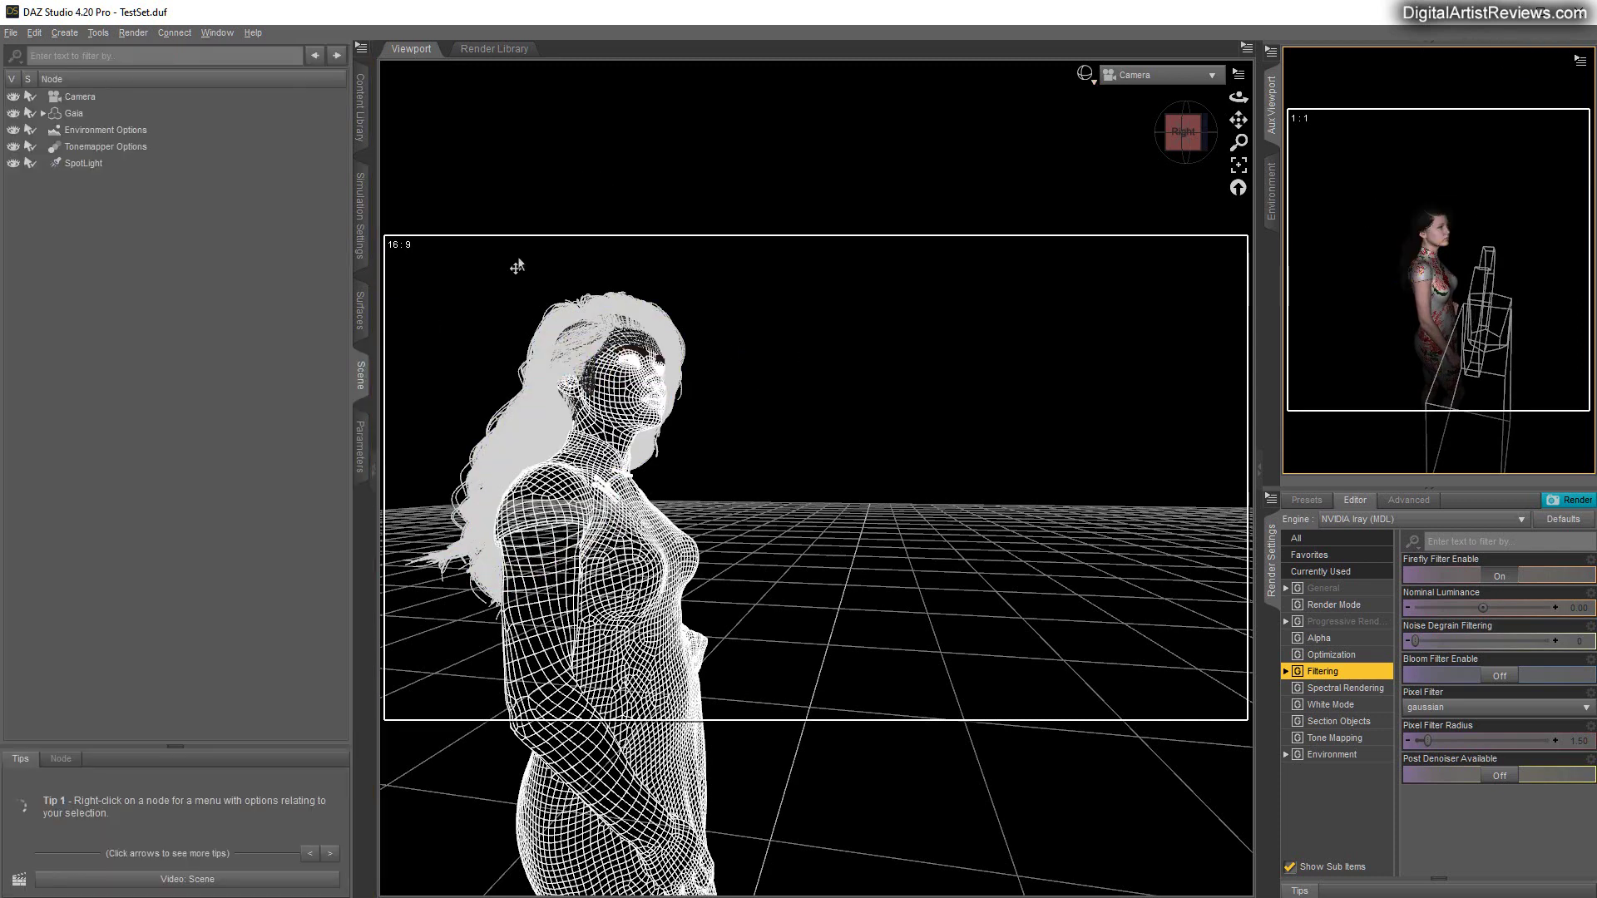
{"action": "left_click", "coordinate": [1089, 84]}
{"action": "left_click", "coordinate": [1076, 311]}
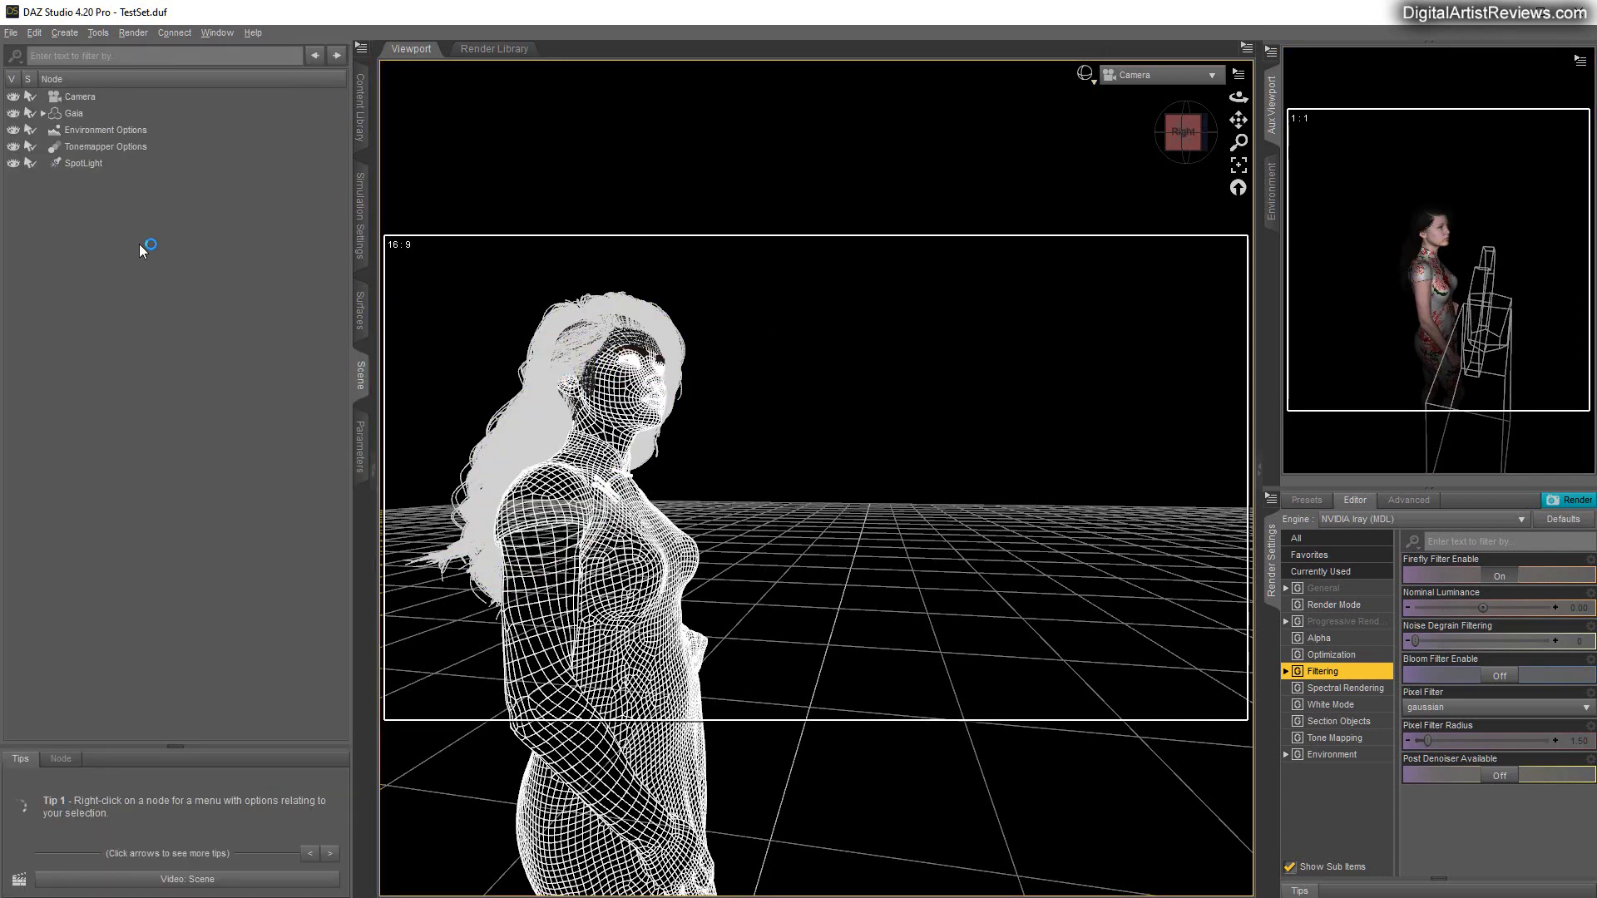
Select the spotlight and set its shadow type to Raytraced (Software Only).
{"action": "left_click", "coordinate": [84, 163]}
{"action": "left_click", "coordinate": [360, 454]}
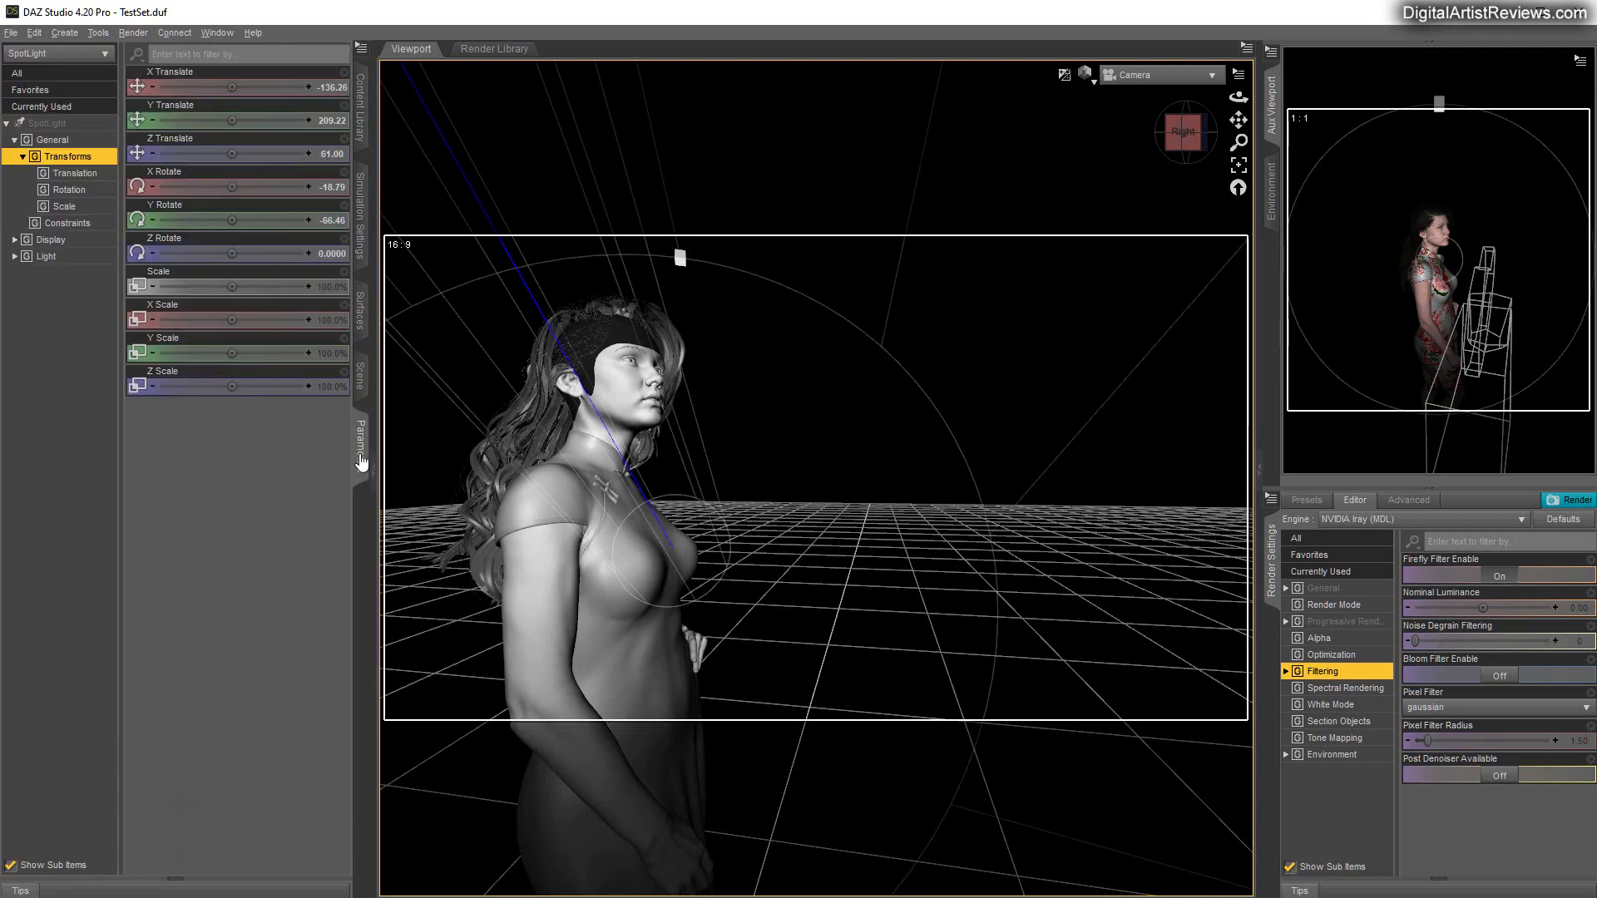
{"action": "left_click", "coordinate": [46, 256]}
{"action": "left_click", "coordinate": [187, 286]}
{"action": "left_click", "coordinate": [183, 342]}
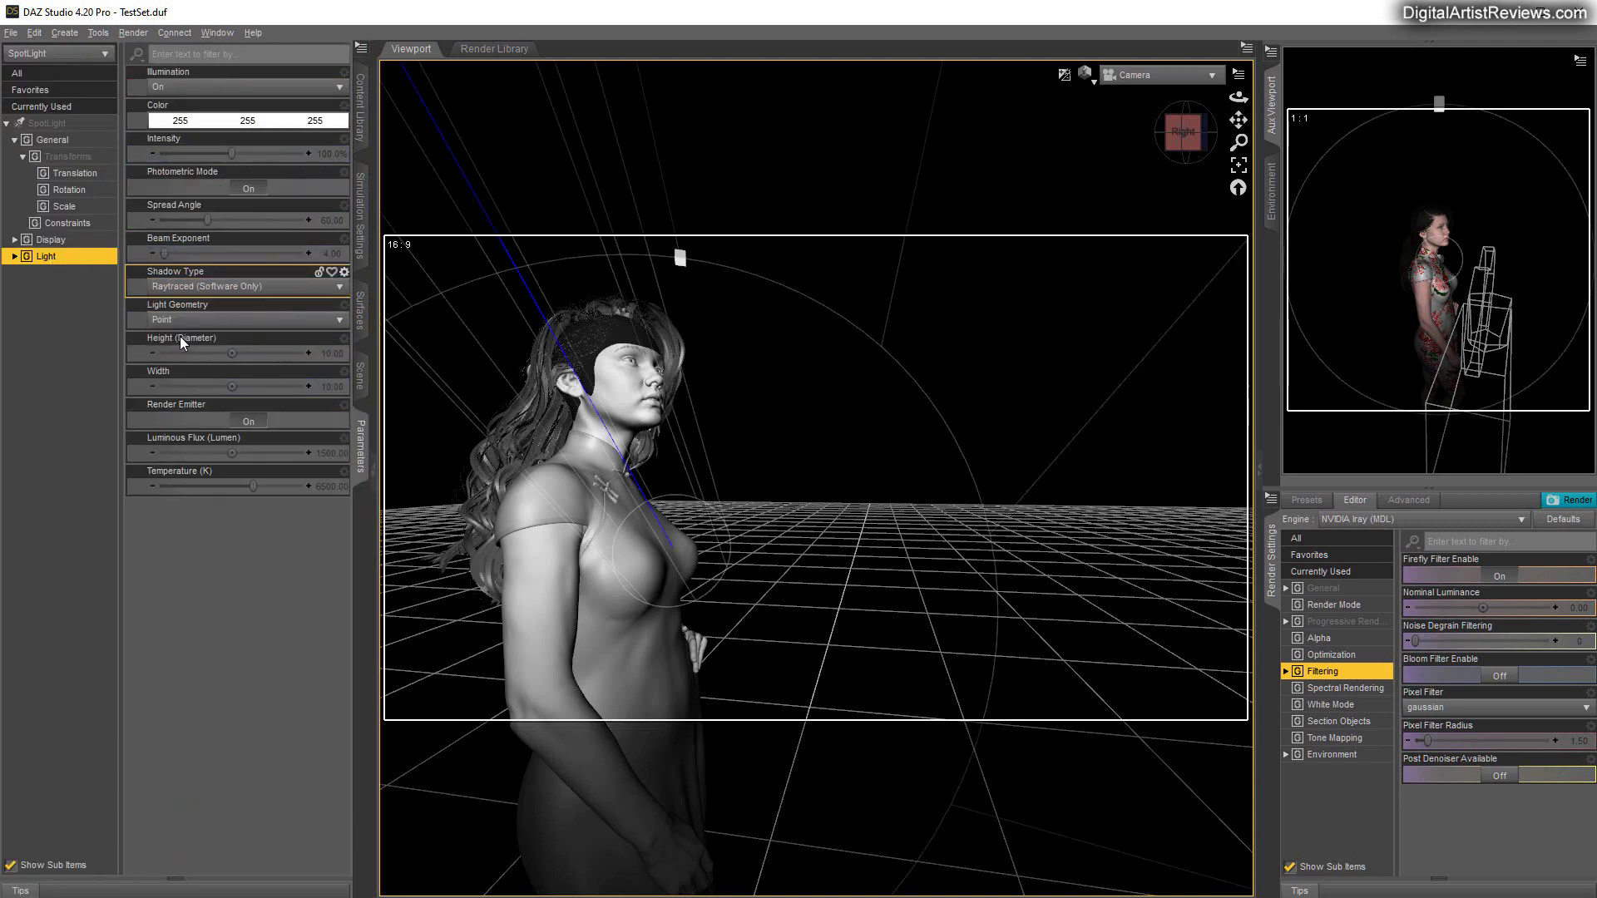
Change the spotlight's light geometry to Rectangle with a height and width of 100 each.
{"action": "left_click", "coordinate": [192, 319]}
{"action": "left_click", "coordinate": [178, 352]}
{"action": "left_click", "coordinate": [341, 352]}
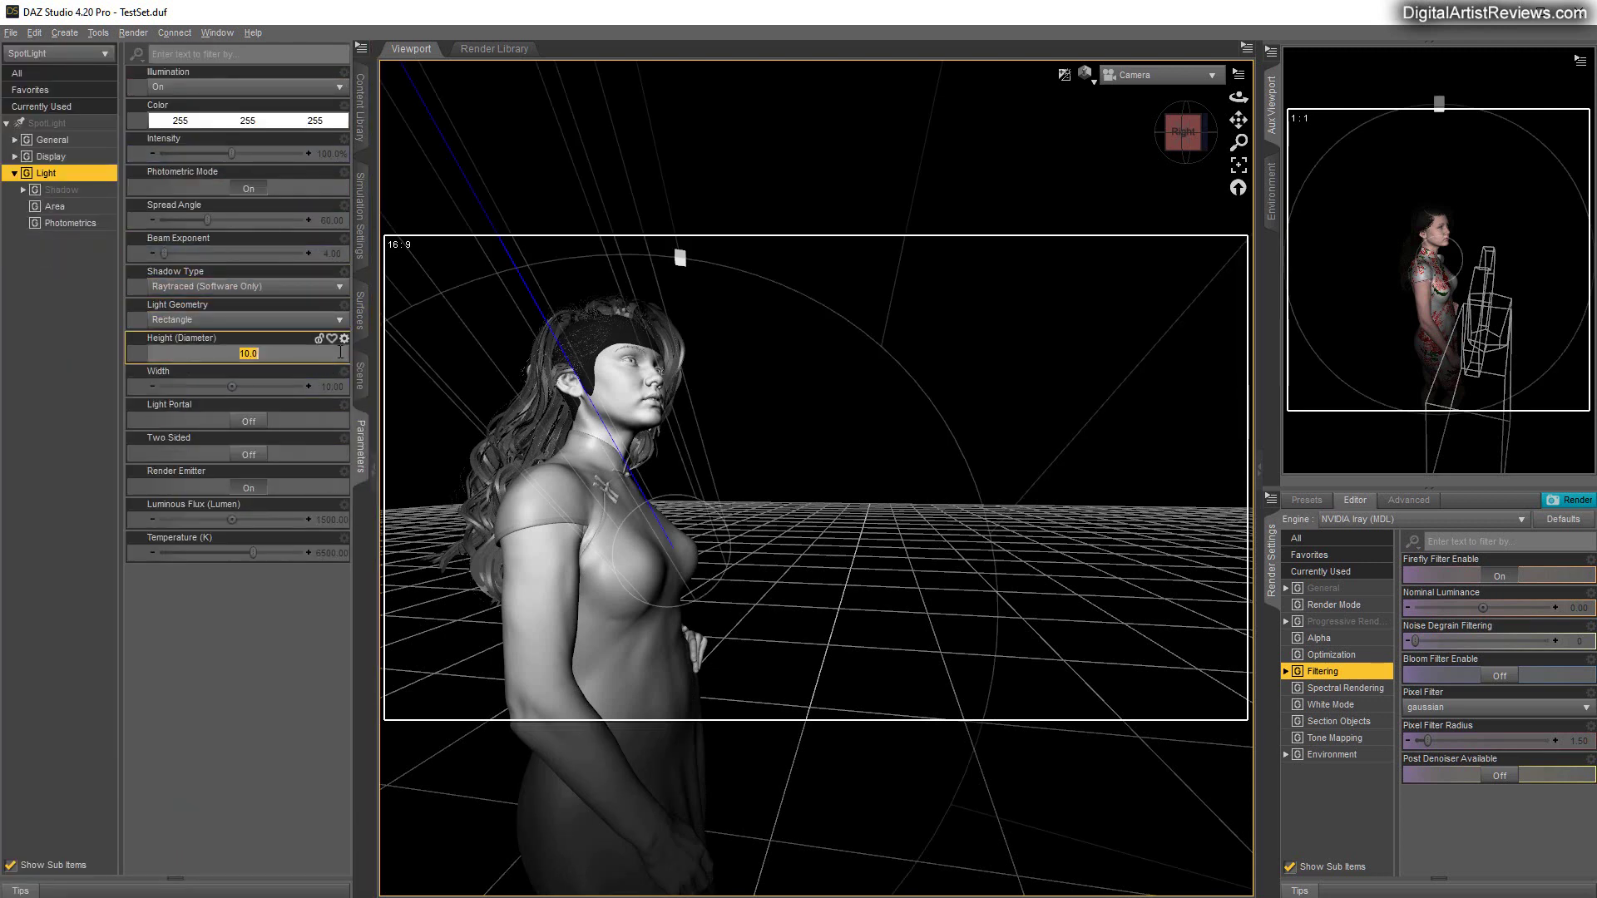
{"action": "type", "text": "100"}
{"action": "key", "text": "Return"}
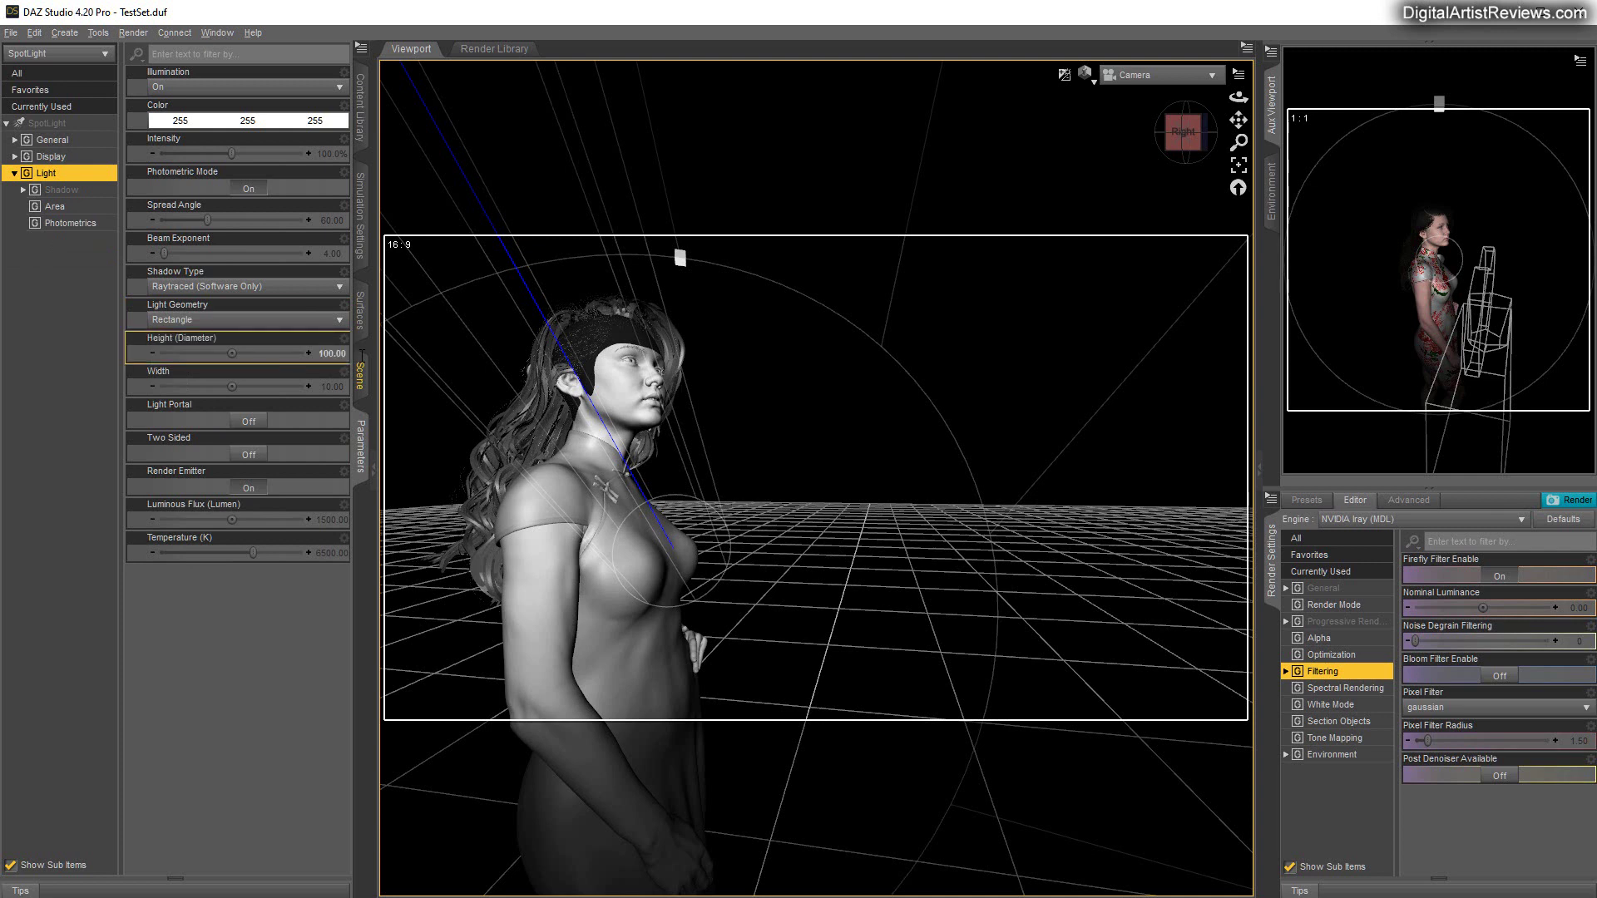
{"action": "left_click", "coordinate": [329, 385]}
{"action": "type", "text": "1"}
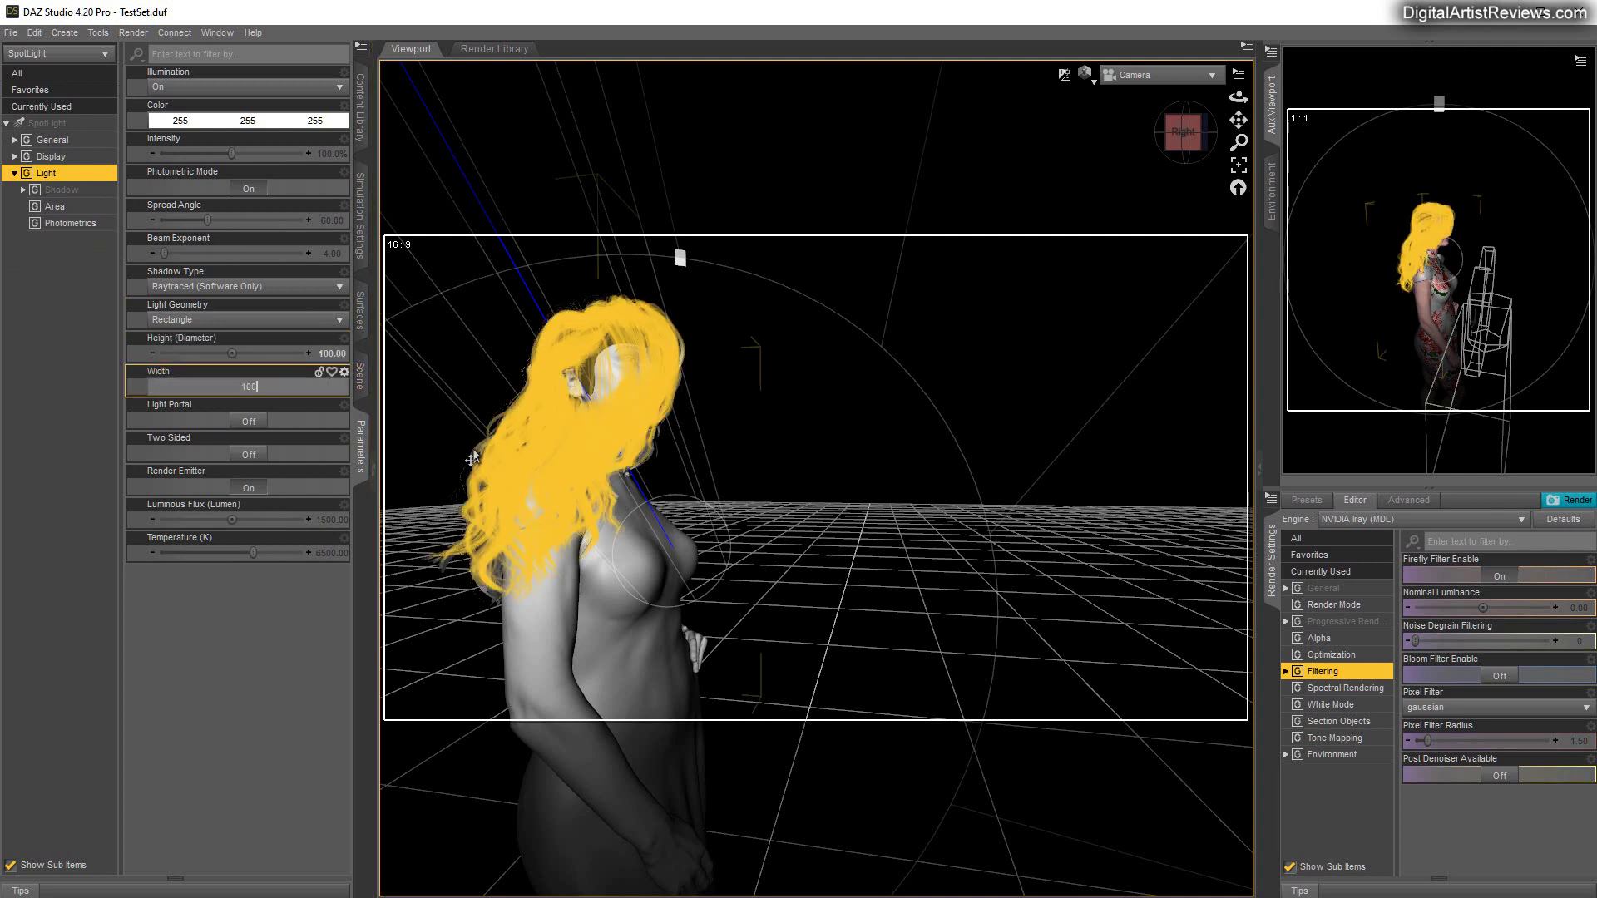
{"action": "type", "text": "00"}
{"action": "key", "text": "Return"}
Raise the spotlight's luminous flux, then reduce its intensity to 25% and further to 15%.
{"action": "left_click", "coordinate": [347, 522]}
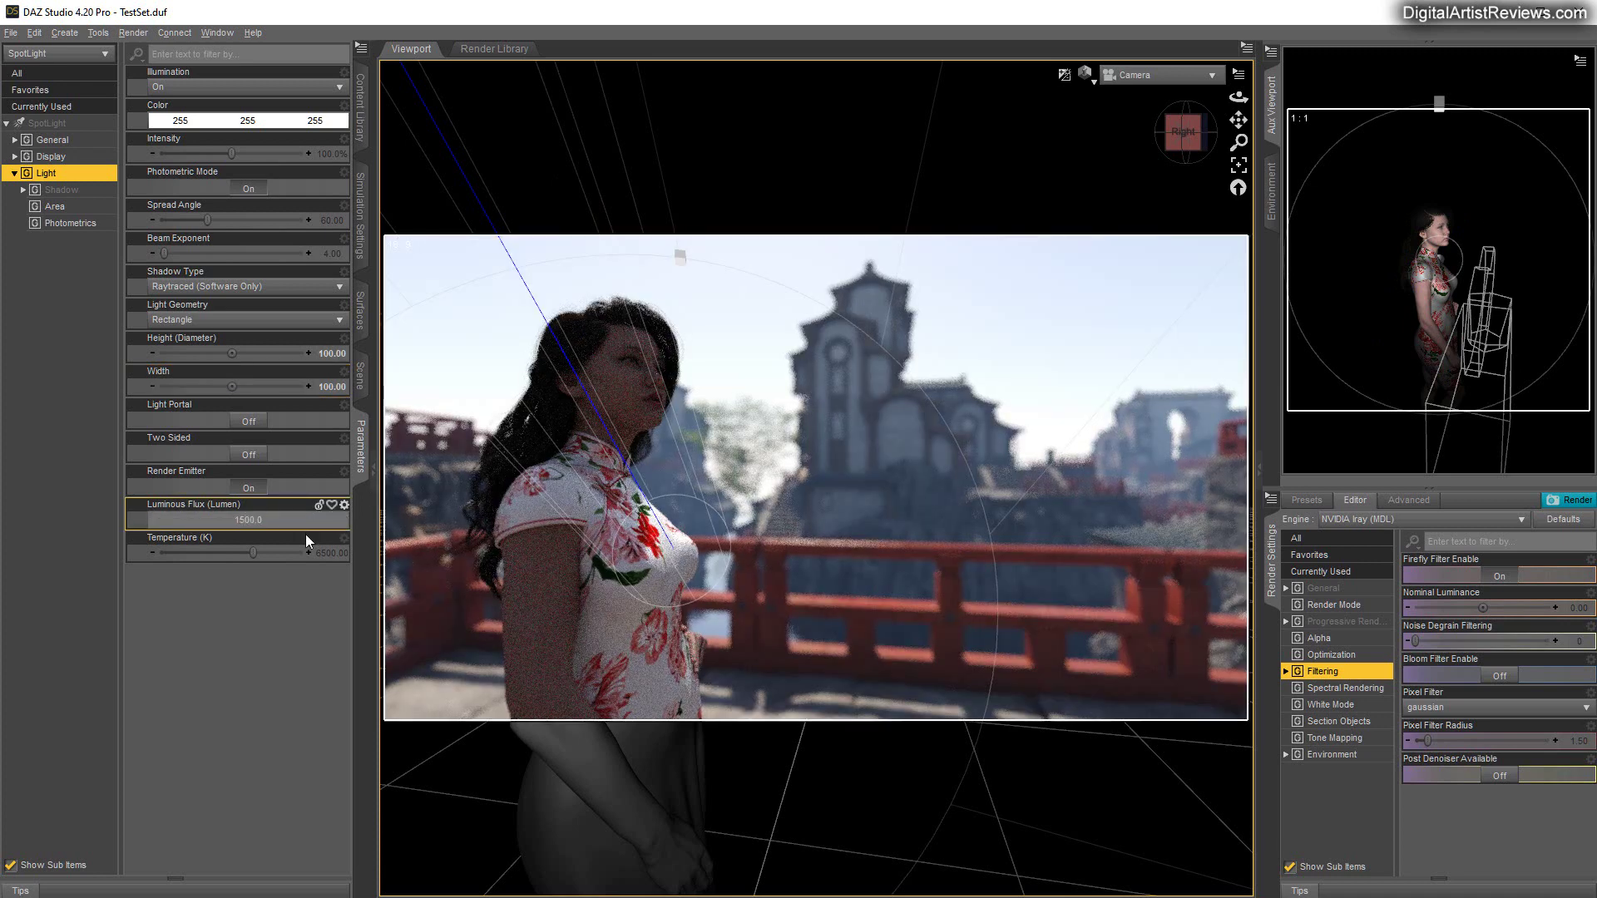
{"action": "key", "text": "Return"}
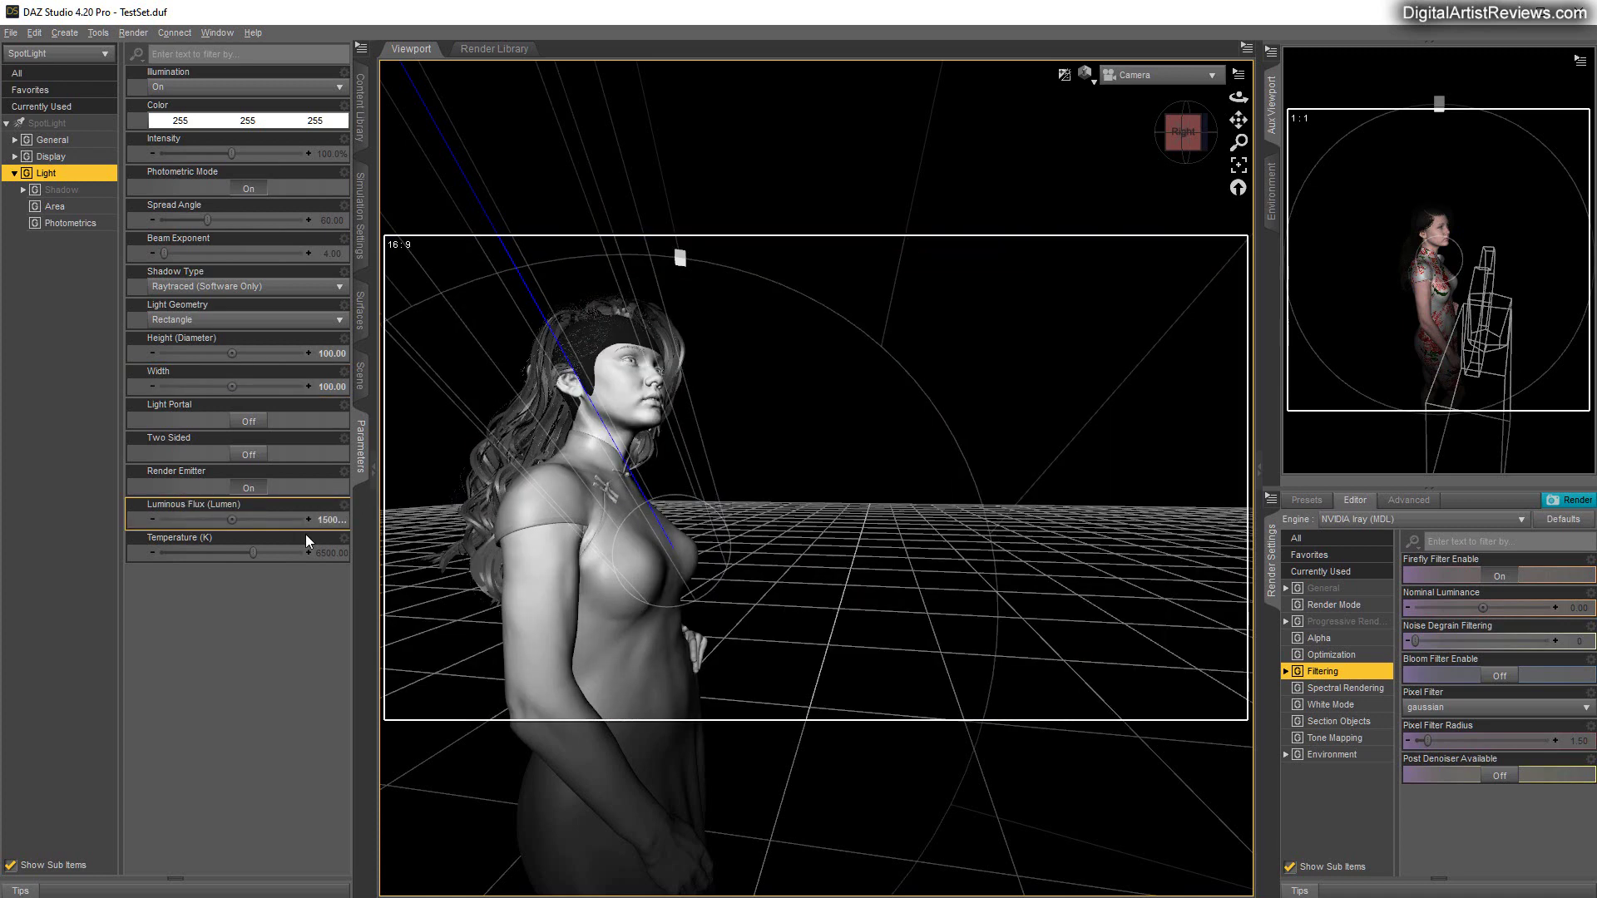
{"action": "left_click", "coordinate": [327, 155]}
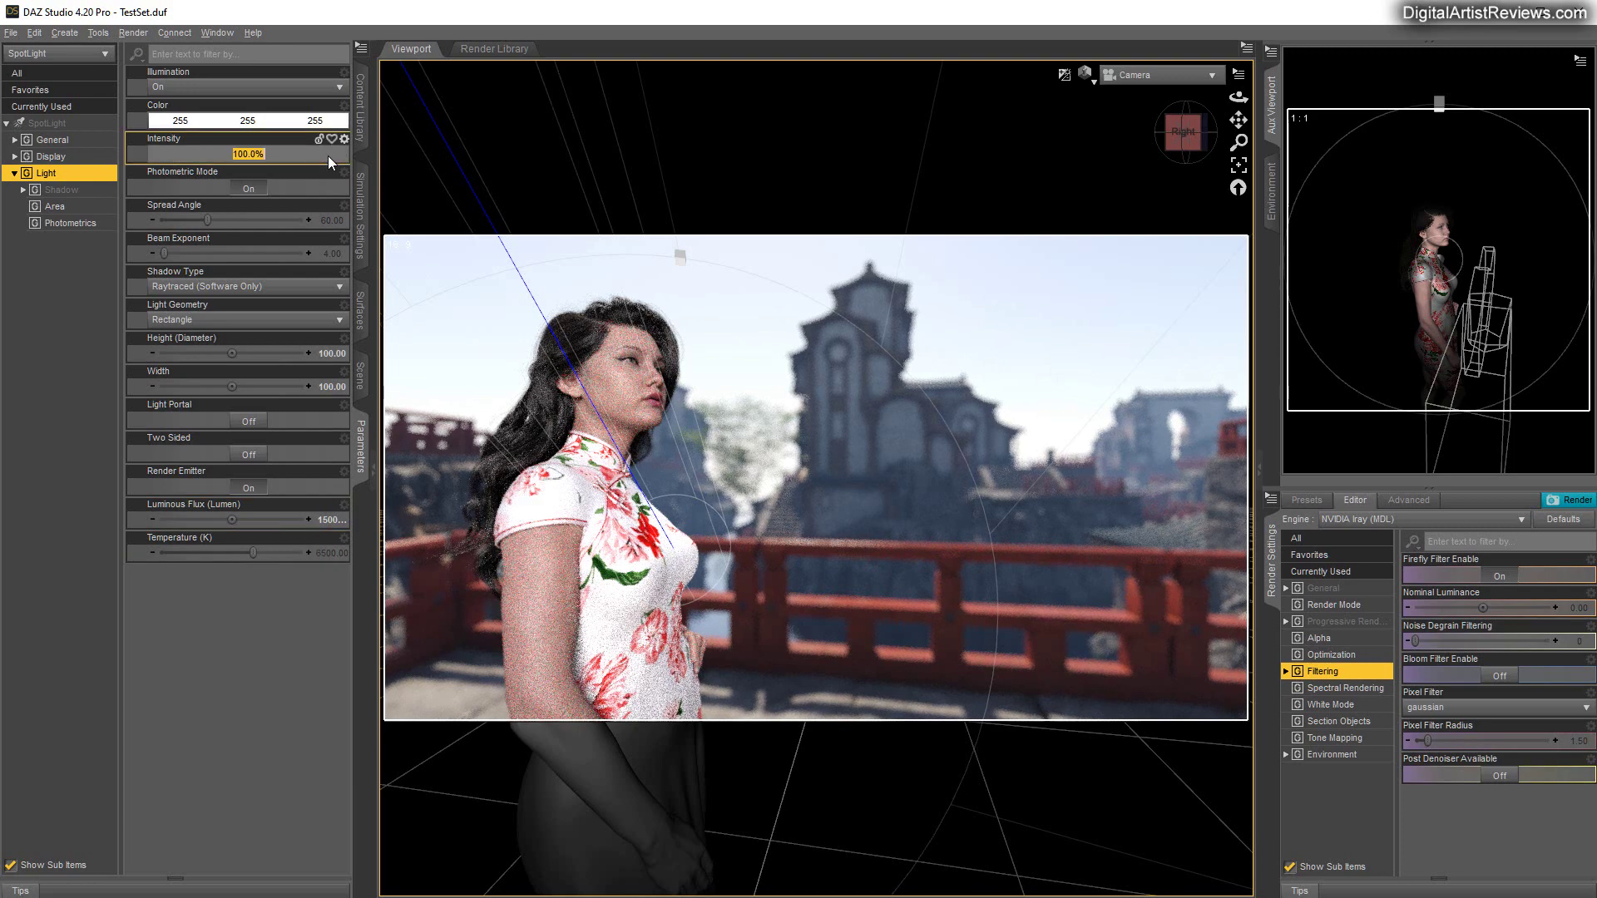
{"action": "type", "text": "25"}
{"action": "key", "text": "Return"}
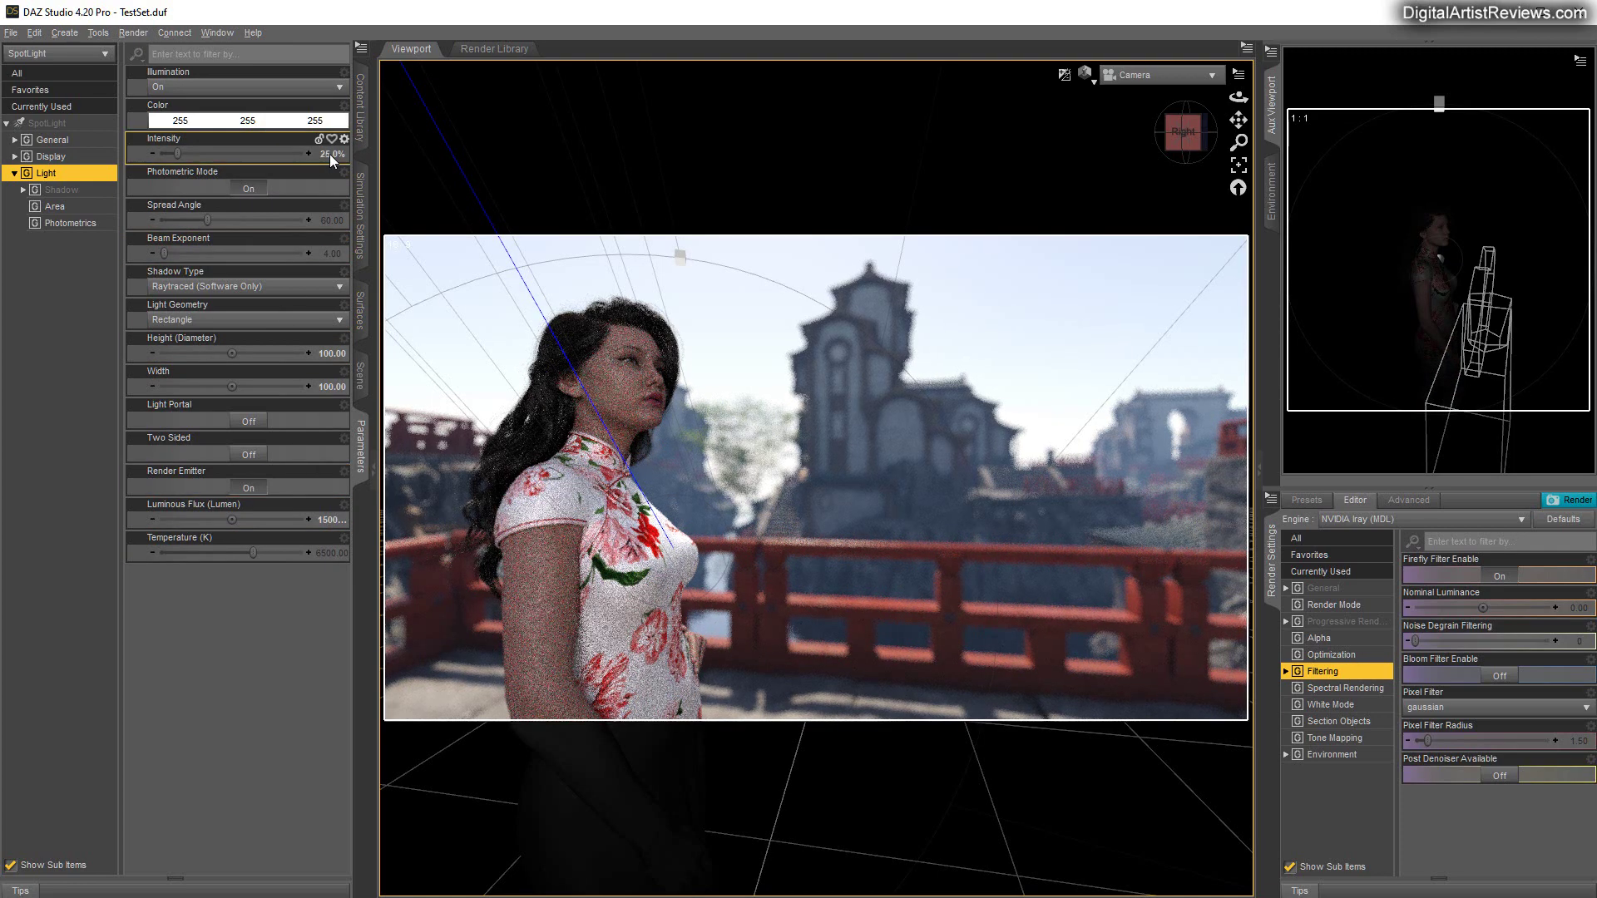
{"action": "left_click", "coordinate": [330, 153]}
{"action": "type", "text": "15"}
{"action": "key", "text": "Return"}
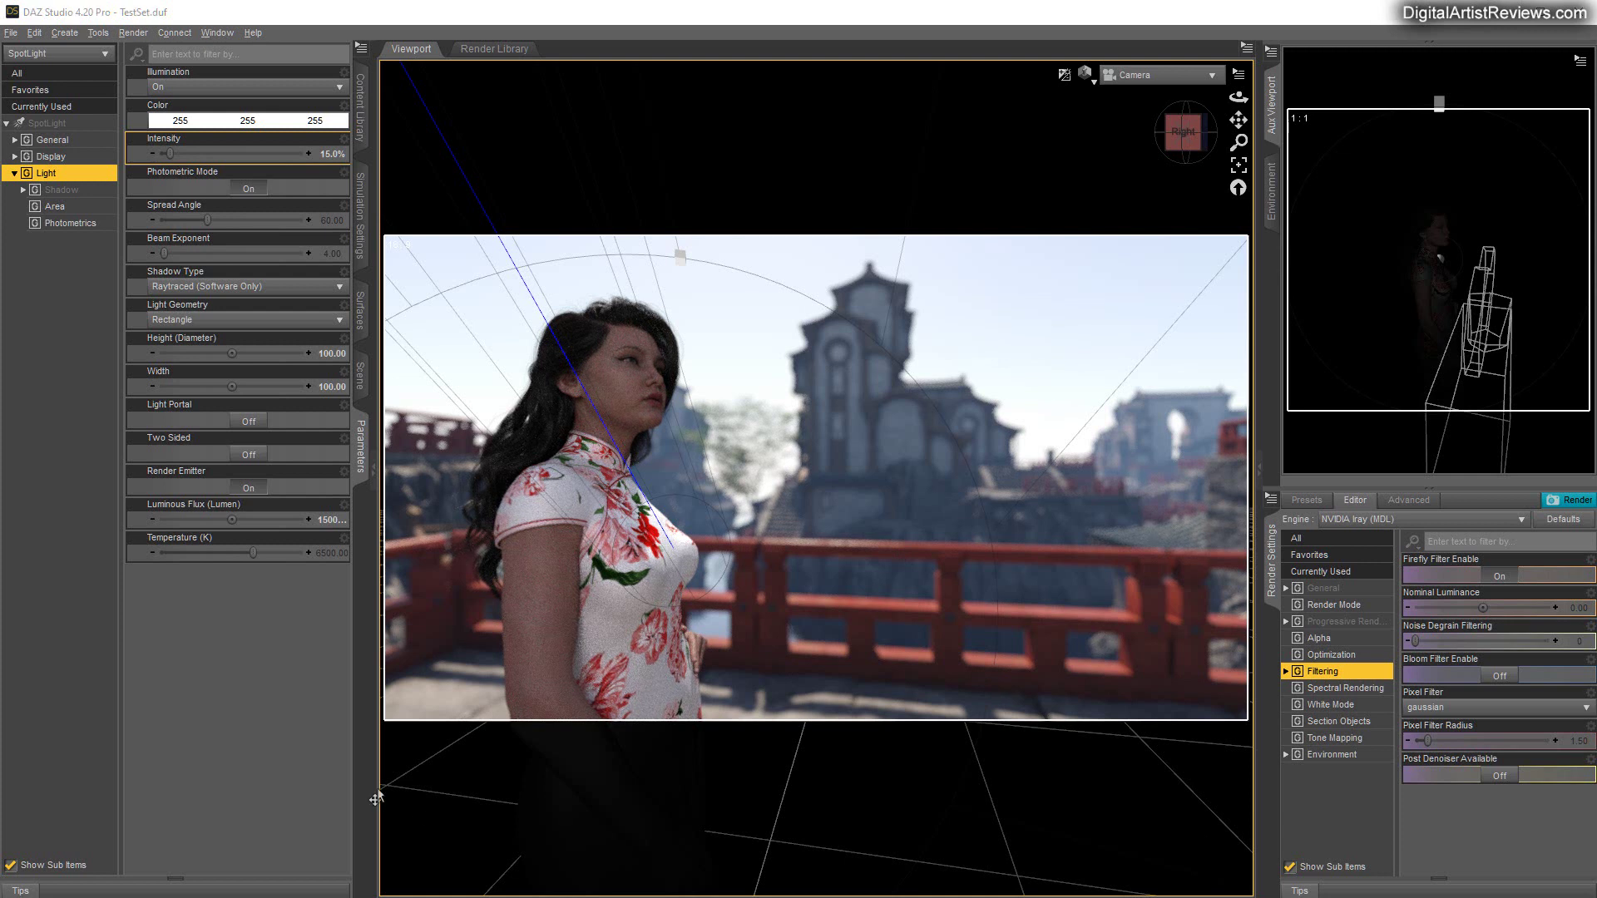
Delete the spotlight from the scene.
{"action": "left_click", "coordinate": [359, 376]}
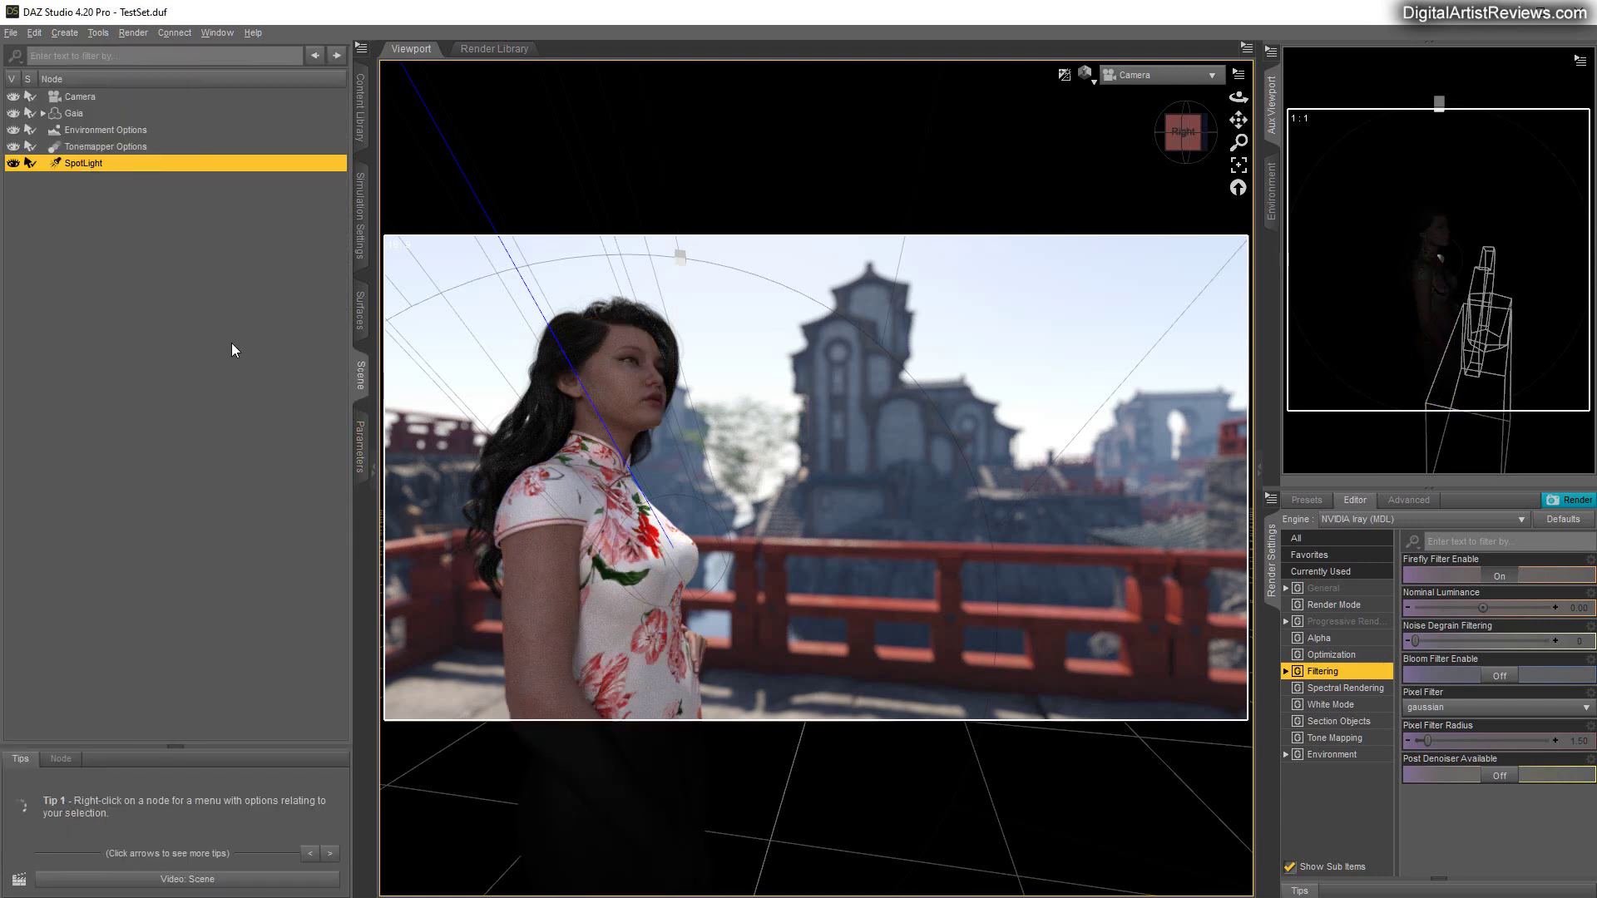
{"action": "right_click", "coordinate": [83, 163]}
{"action": "left_click", "coordinate": [97, 193]}
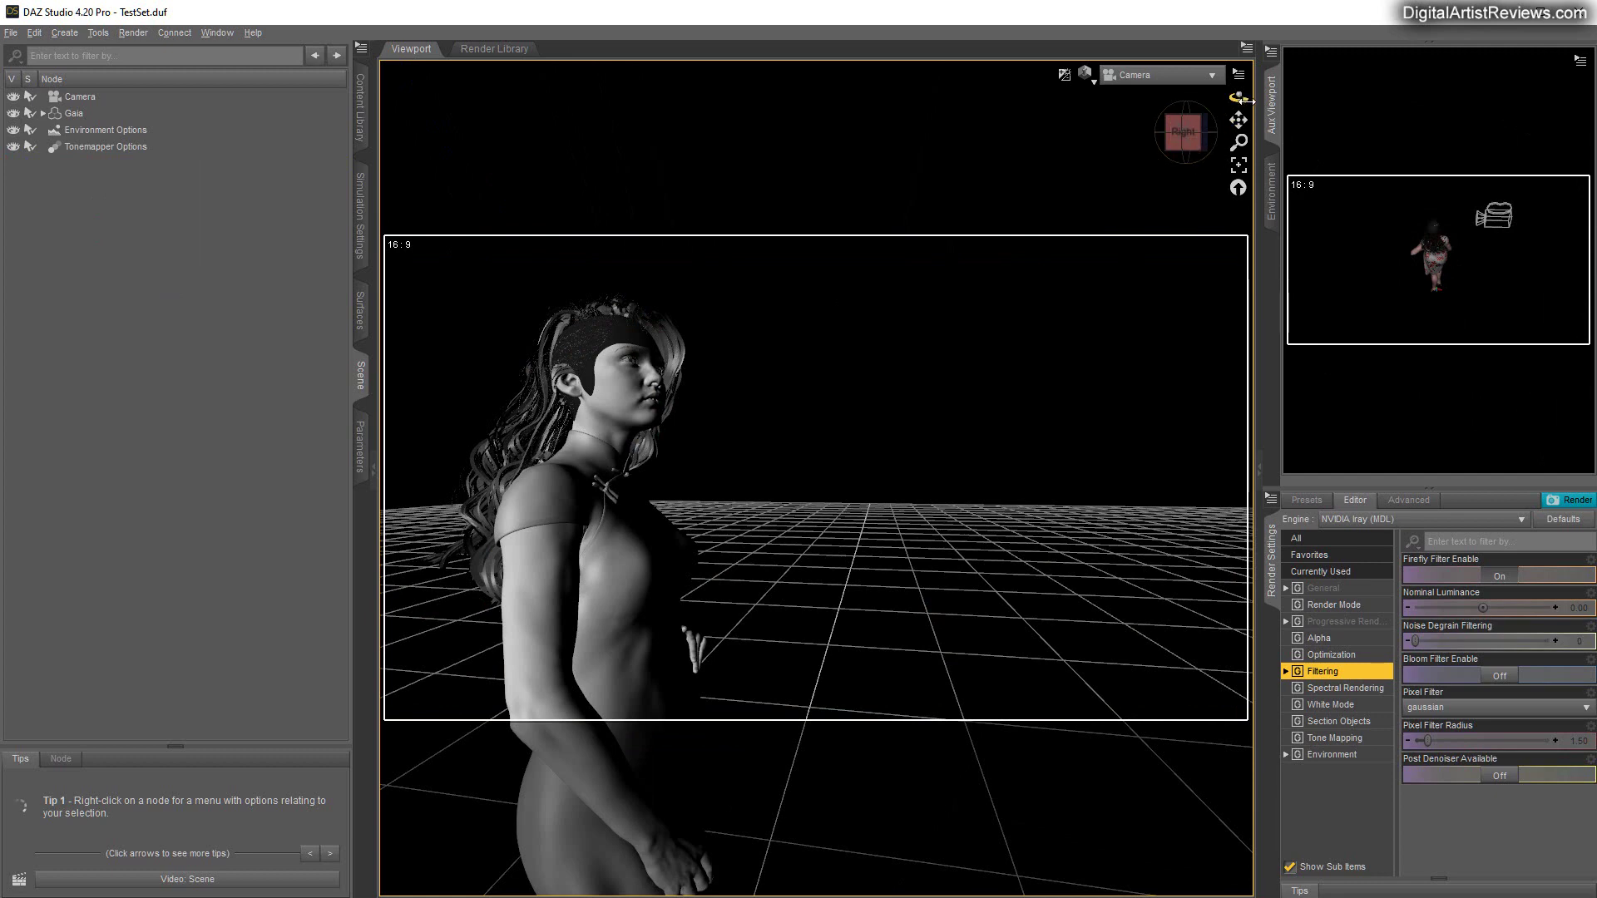
Select the scene camera and turn off its depth of field.
{"action": "left_click", "coordinate": [70, 100]}
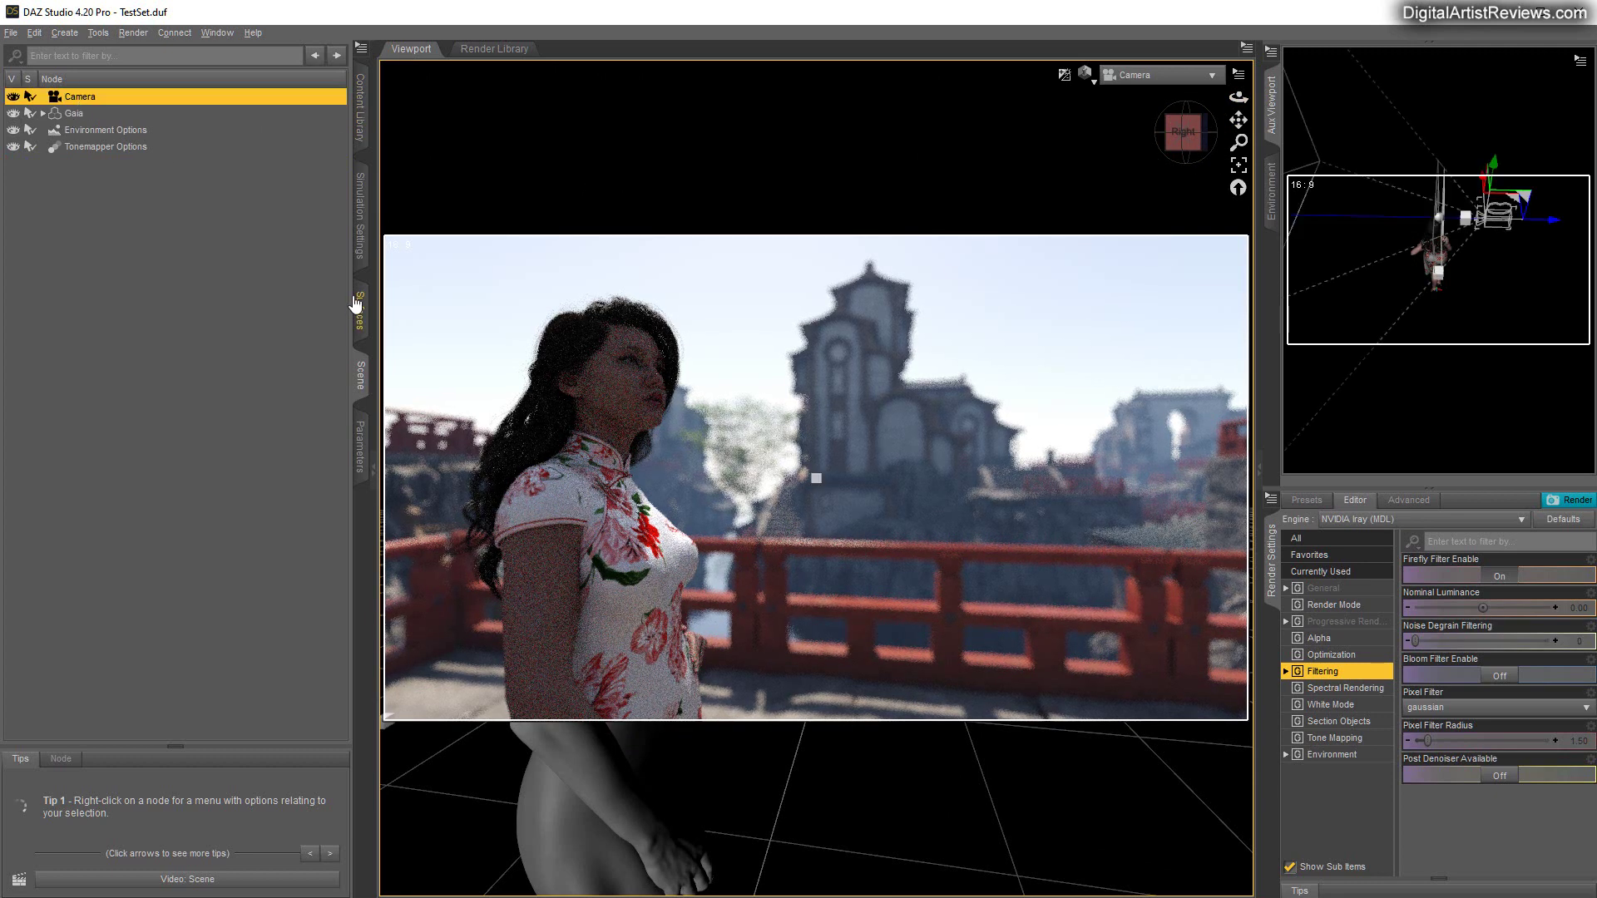
{"action": "left_click", "coordinate": [364, 426]}
{"action": "left_click", "coordinate": [49, 258]}
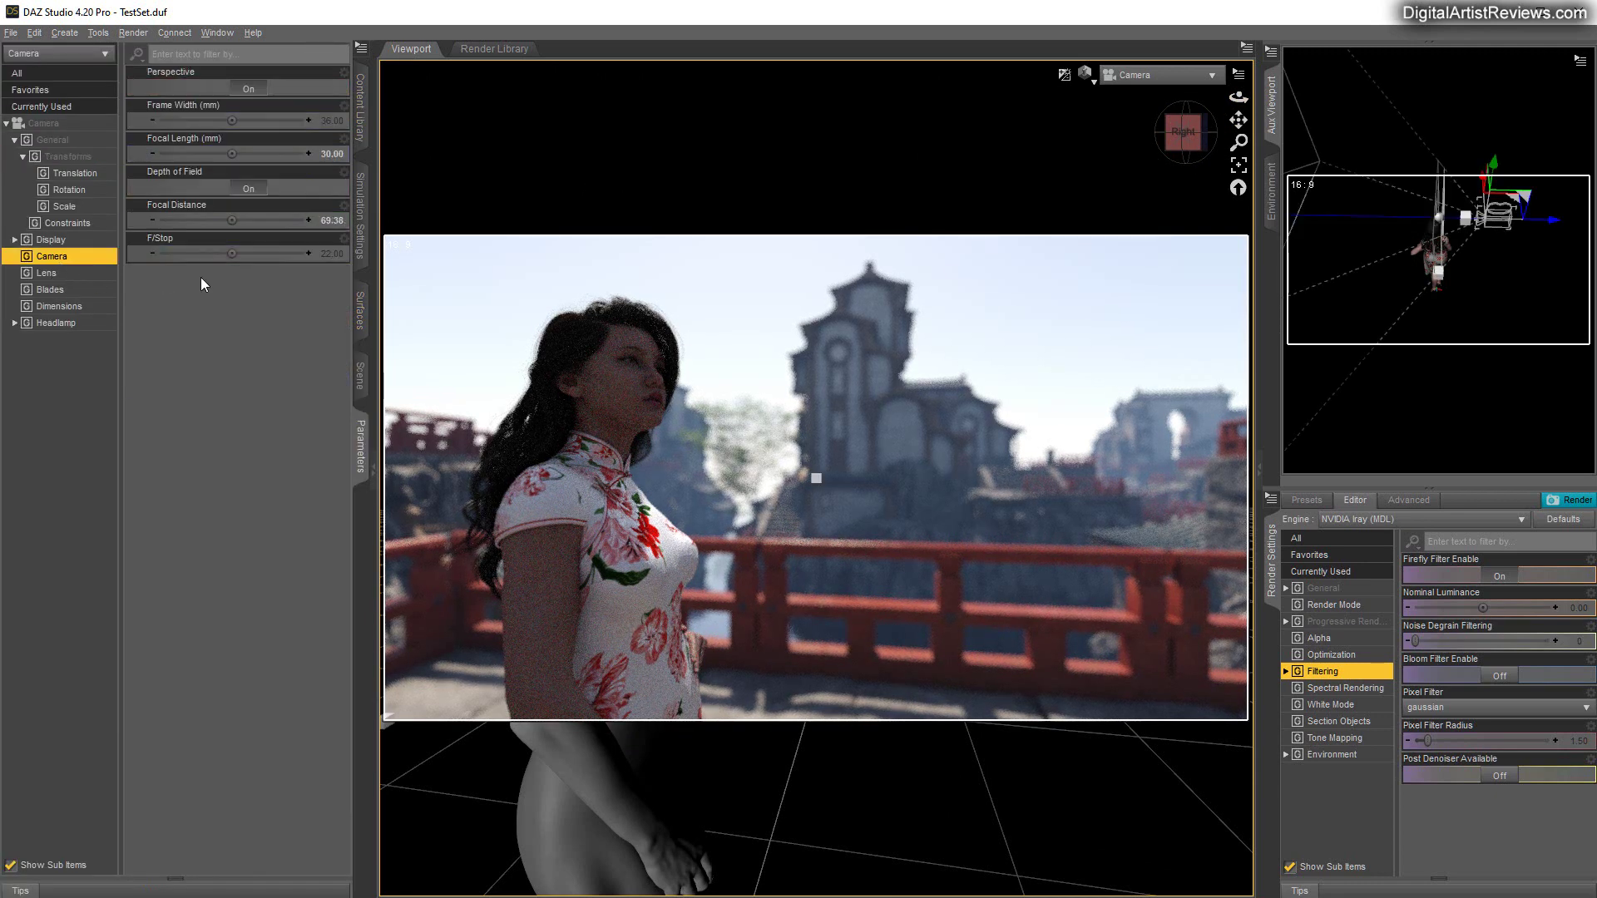
{"action": "left_click", "coordinate": [245, 193]}
Pull the camera back, widen its focal zoom and shift it to frame most of the figure's body.
{"action": "mouse_move", "coordinate": [1239, 143]}
{"action": "left_mouse_down"}
{"action": "mouse_move", "coordinate": [1239, 199]}
{"action": "mouse_move", "coordinate": [1239, 166]}
{"action": "left_mouse_up"}
{"action": "right_click_drag", "start_coordinate": [1240, 143], "coordinate": [1239, 147]}
{"action": "left_click_drag", "start_coordinate": [1239, 121], "coordinate": [1214, 88]}
Apply the Temple Of The Sun HDRI 13 Shade 08k preset and turn the camera to show the figure full length near the frame's centre.
{"action": "left_click", "coordinate": [360, 104]}
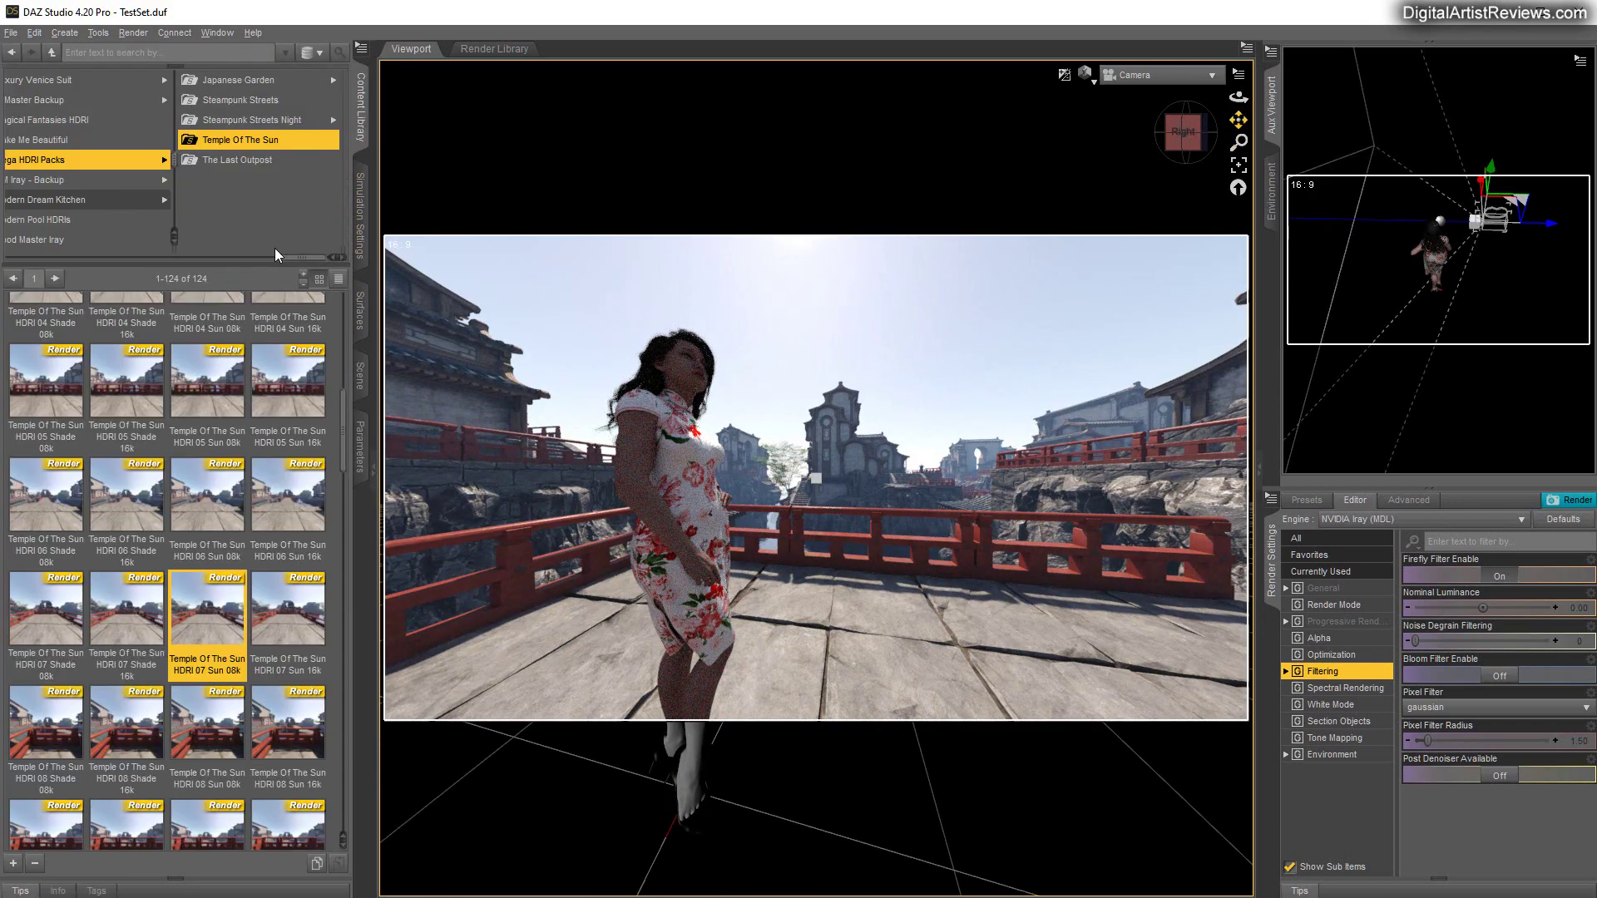
{"action": "scroll", "coordinate": [226, 491], "scroll_direction": "down", "scroll_amount": 3}
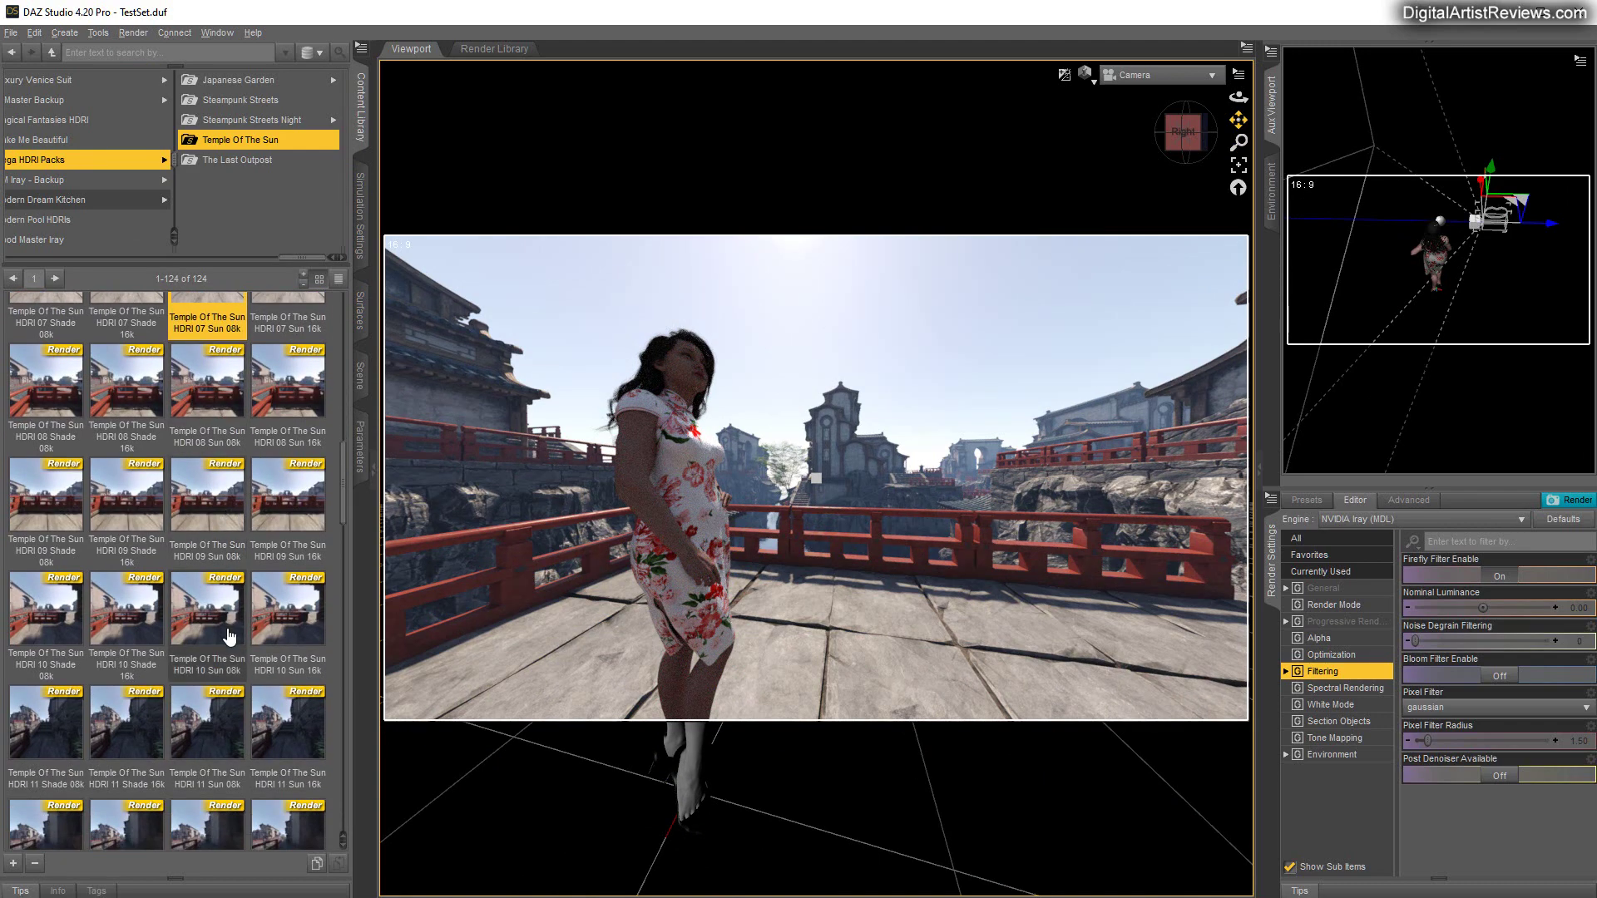
{"action": "scroll", "coordinate": [231, 624], "scroll_direction": "down", "scroll_amount": 3}
{"action": "scroll", "coordinate": [232, 630], "scroll_direction": "down", "scroll_amount": 1}
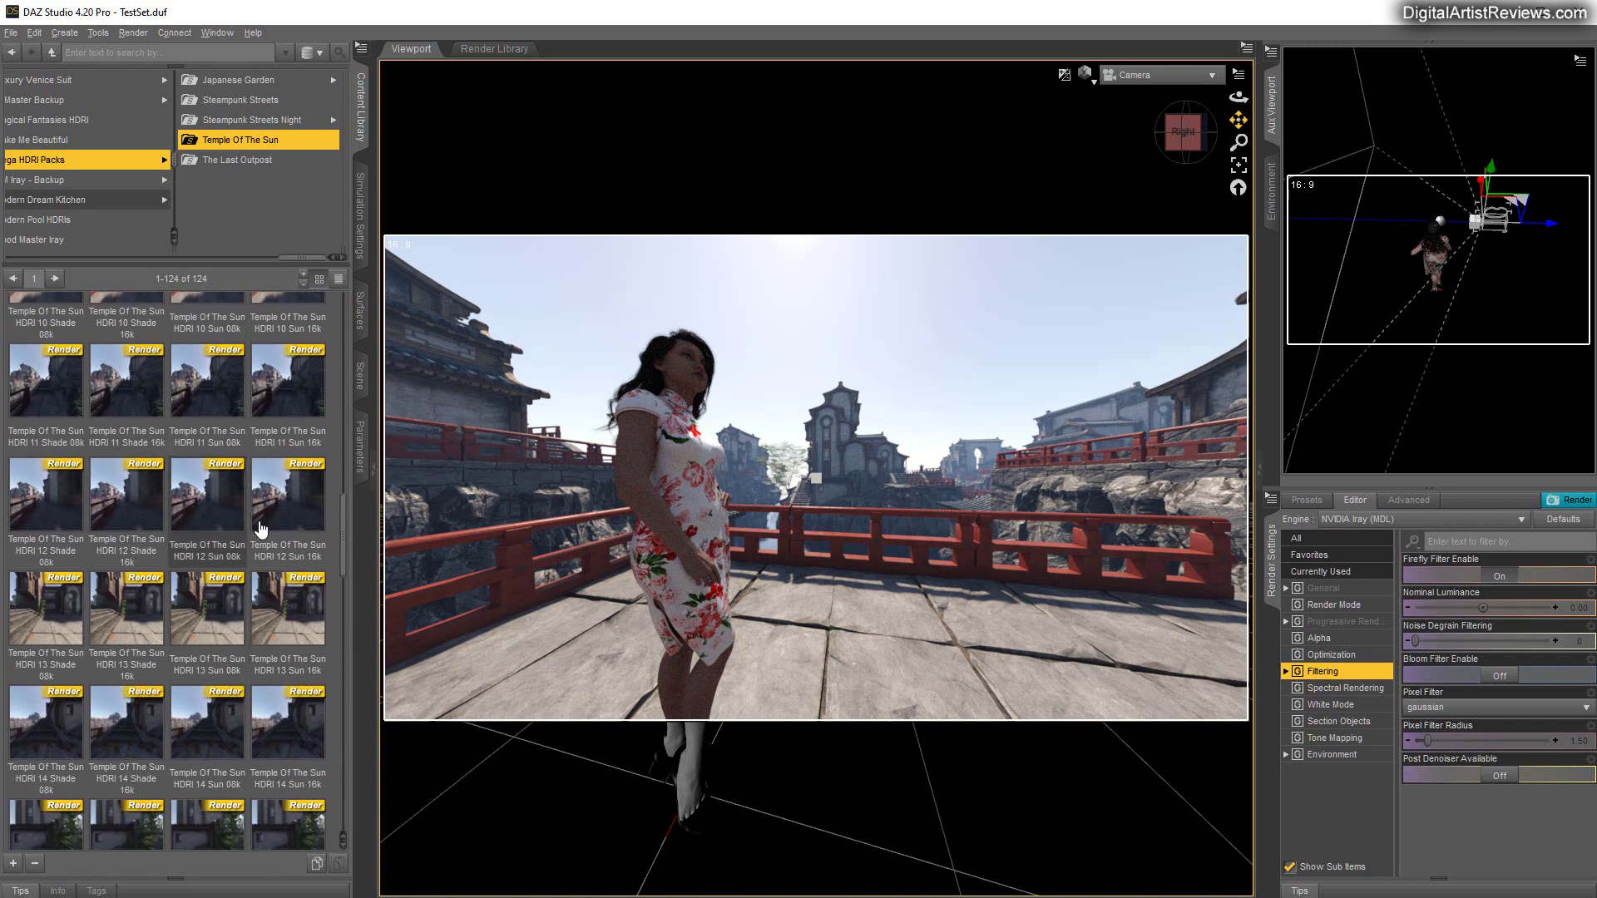
{"action": "left_click", "coordinate": [218, 499]}
{"action": "mouse_move", "coordinate": [1238, 97]}
{"action": "left_mouse_down"}
{"action": "mouse_move", "coordinate": [998, 97]}
{"action": "mouse_move", "coordinate": [1237, 97]}
{"action": "left_mouse_up"}
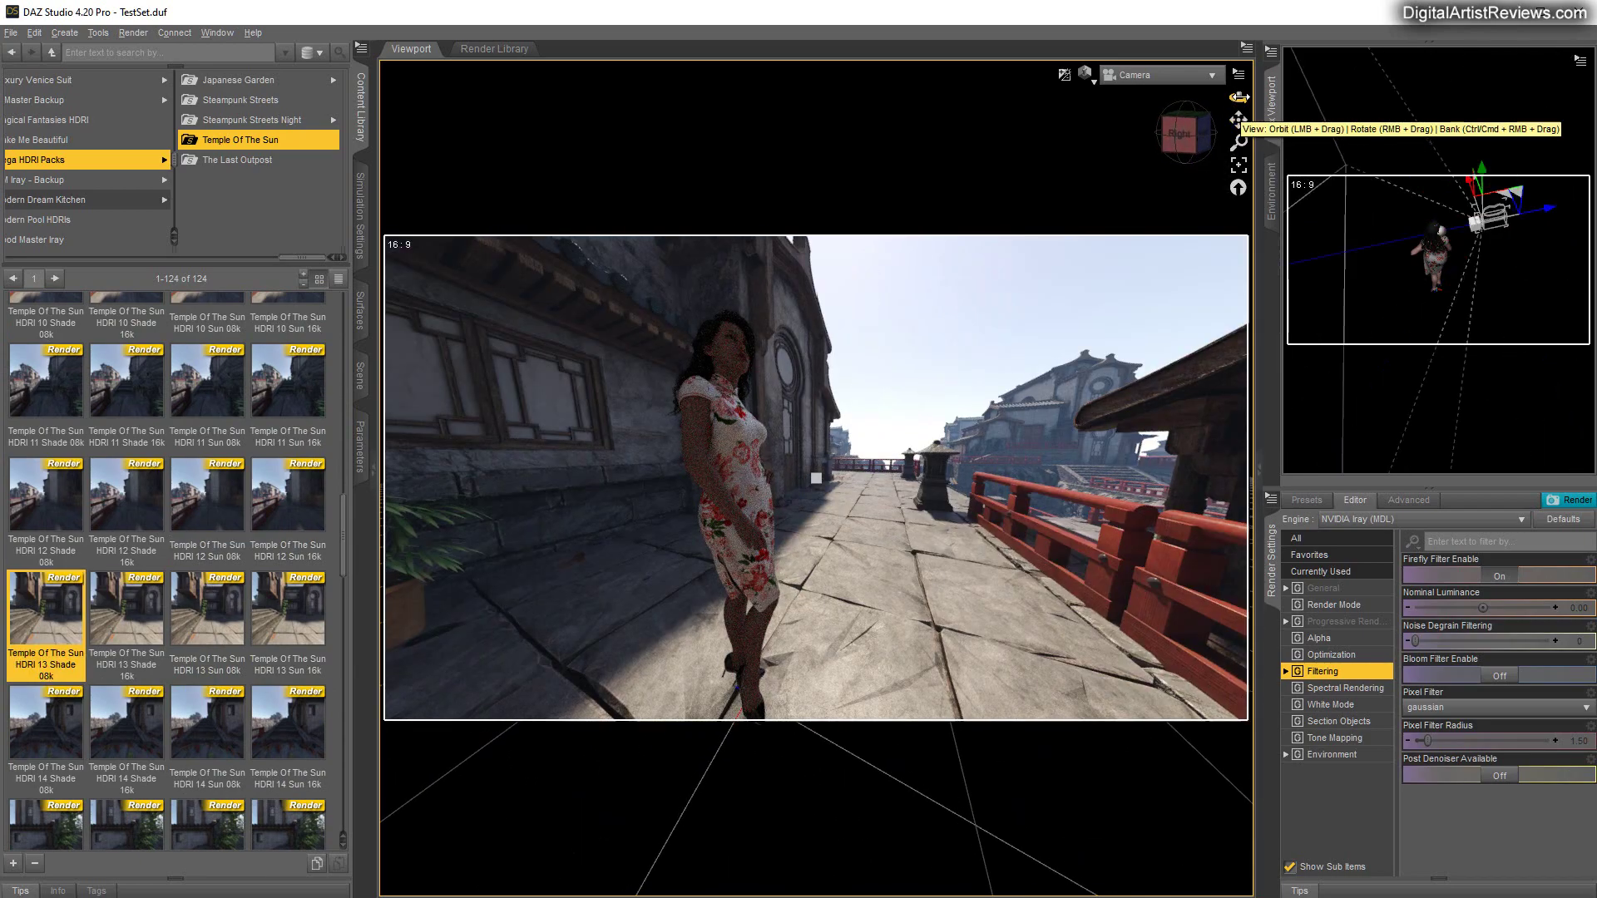
{"action": "right_click_drag", "start_coordinate": [1239, 97], "coordinate": [1202, 98]}
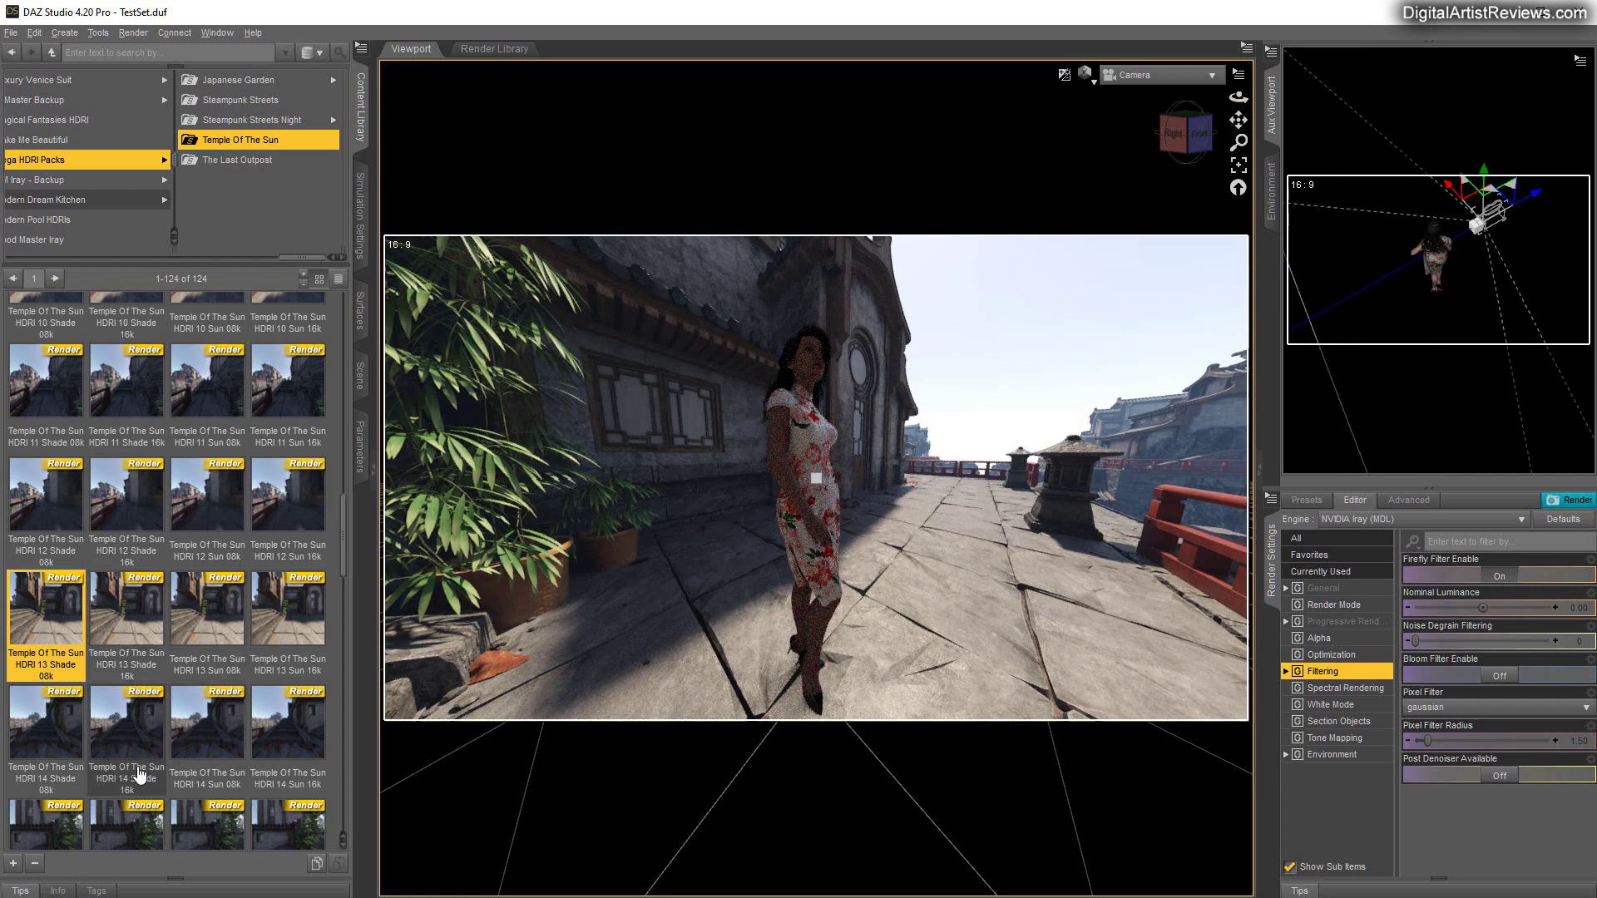
Apply the Temple Of The Sun HDRI 14 Shade 08k preset, widen the camera's focal zoom and orbit it around the figure beside the stairs.
{"action": "double_click", "coordinate": [51, 724]}
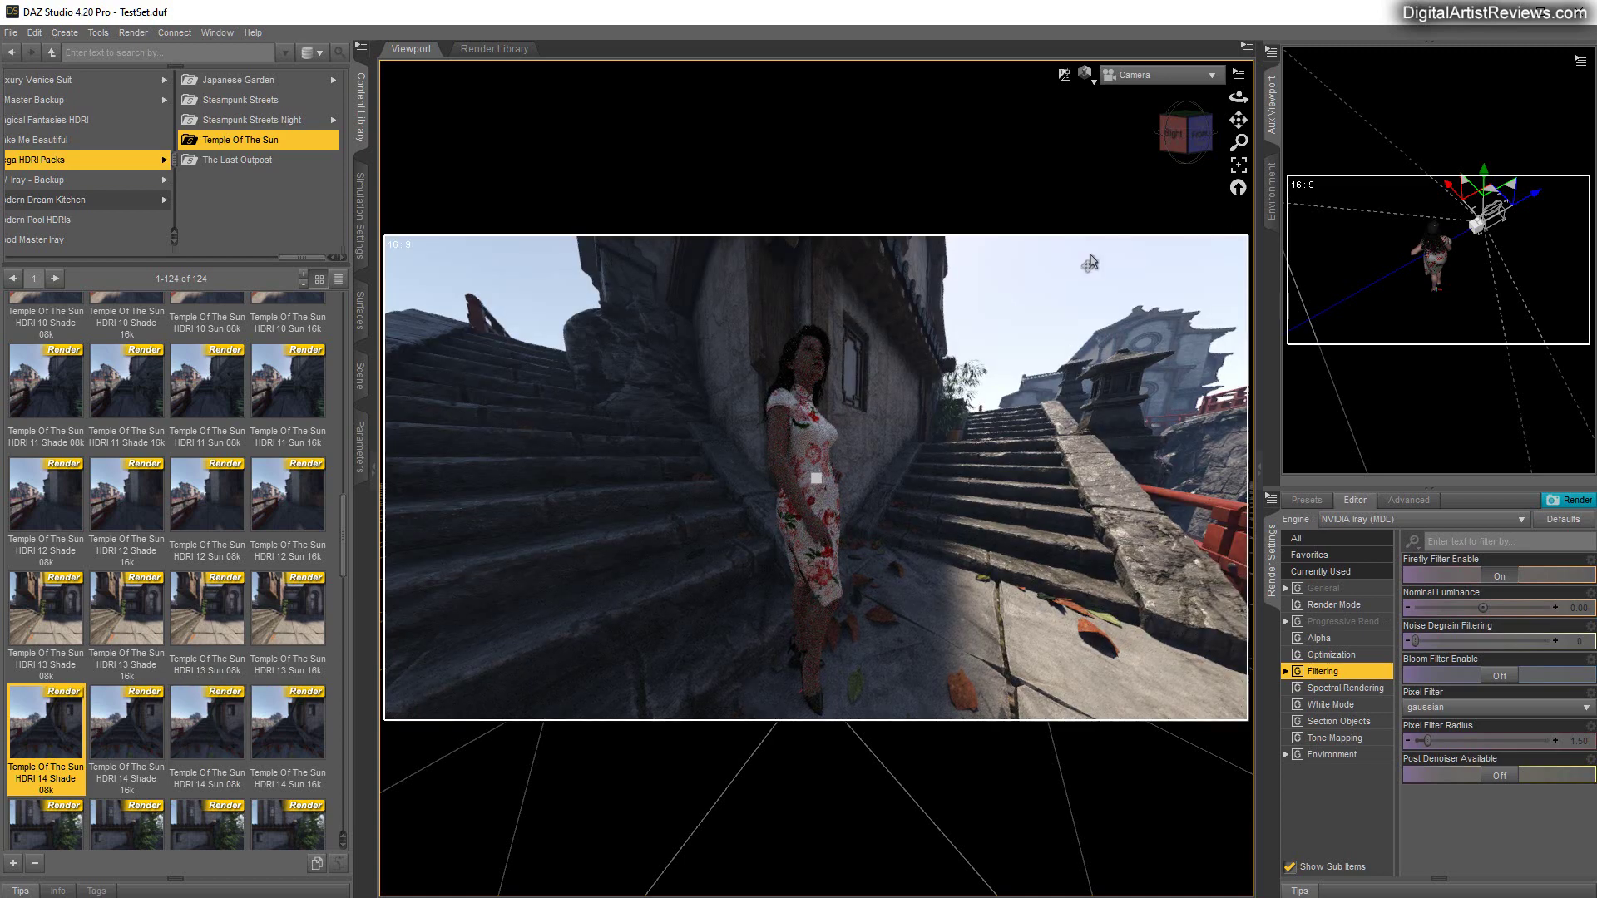
{"action": "mouse_move", "coordinate": [1242, 140]}
{"action": "right_mouse_down"}
{"action": "mouse_move", "coordinate": [1242, 192]}
{"action": "mouse_move", "coordinate": [1241, 145]}
{"action": "right_mouse_up"}
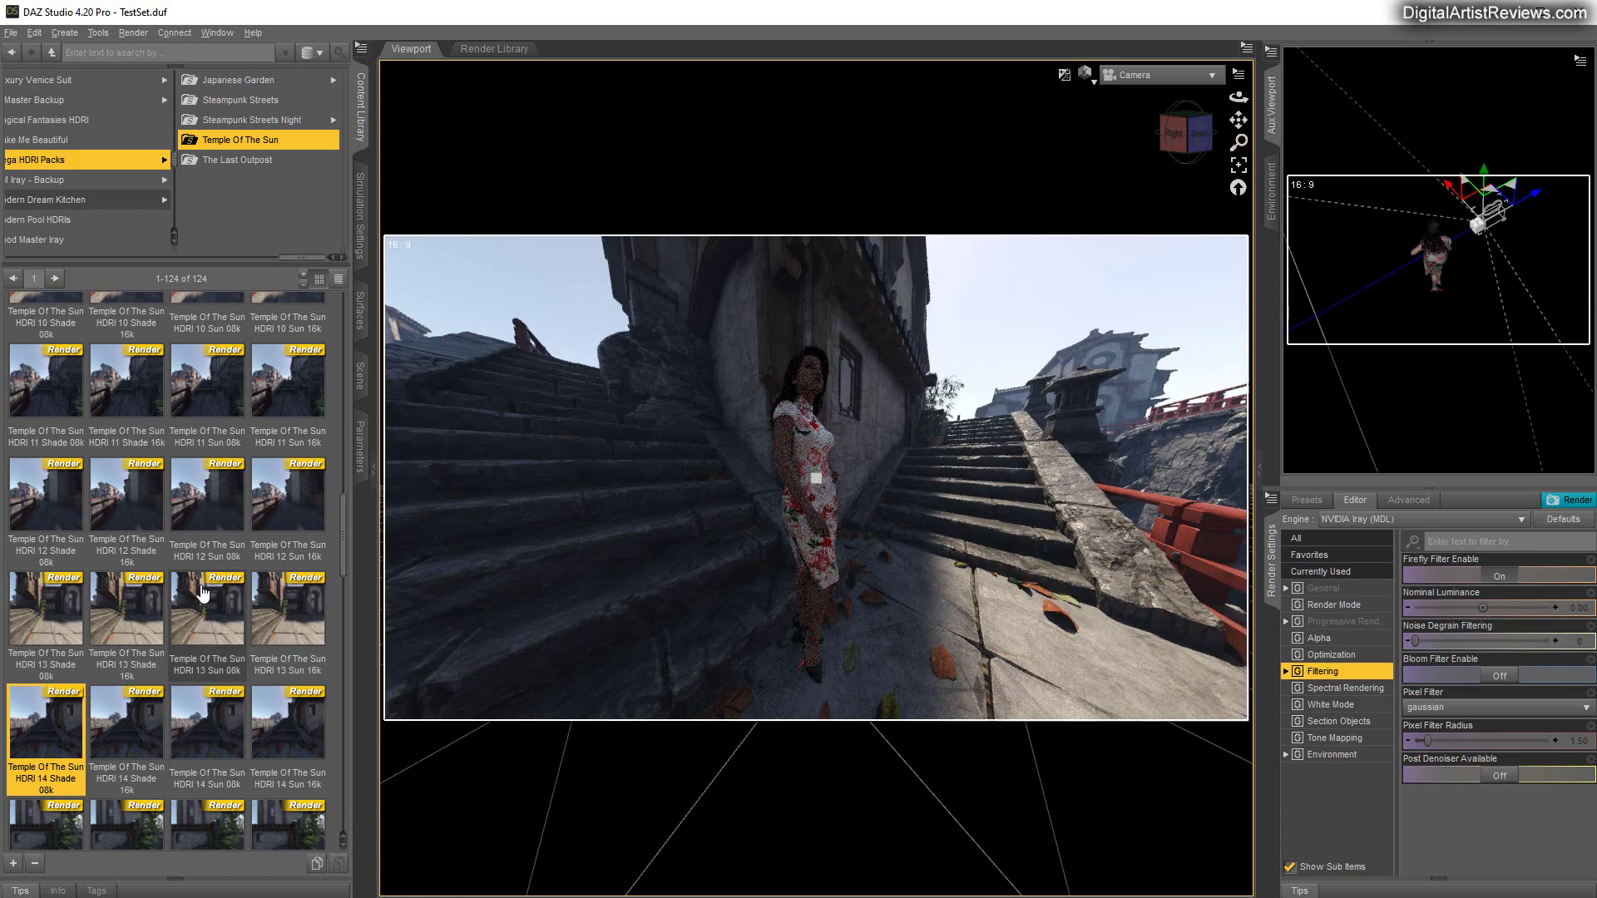
{"action": "scroll", "coordinate": [203, 593], "scroll_direction": "down", "scroll_amount": 3}
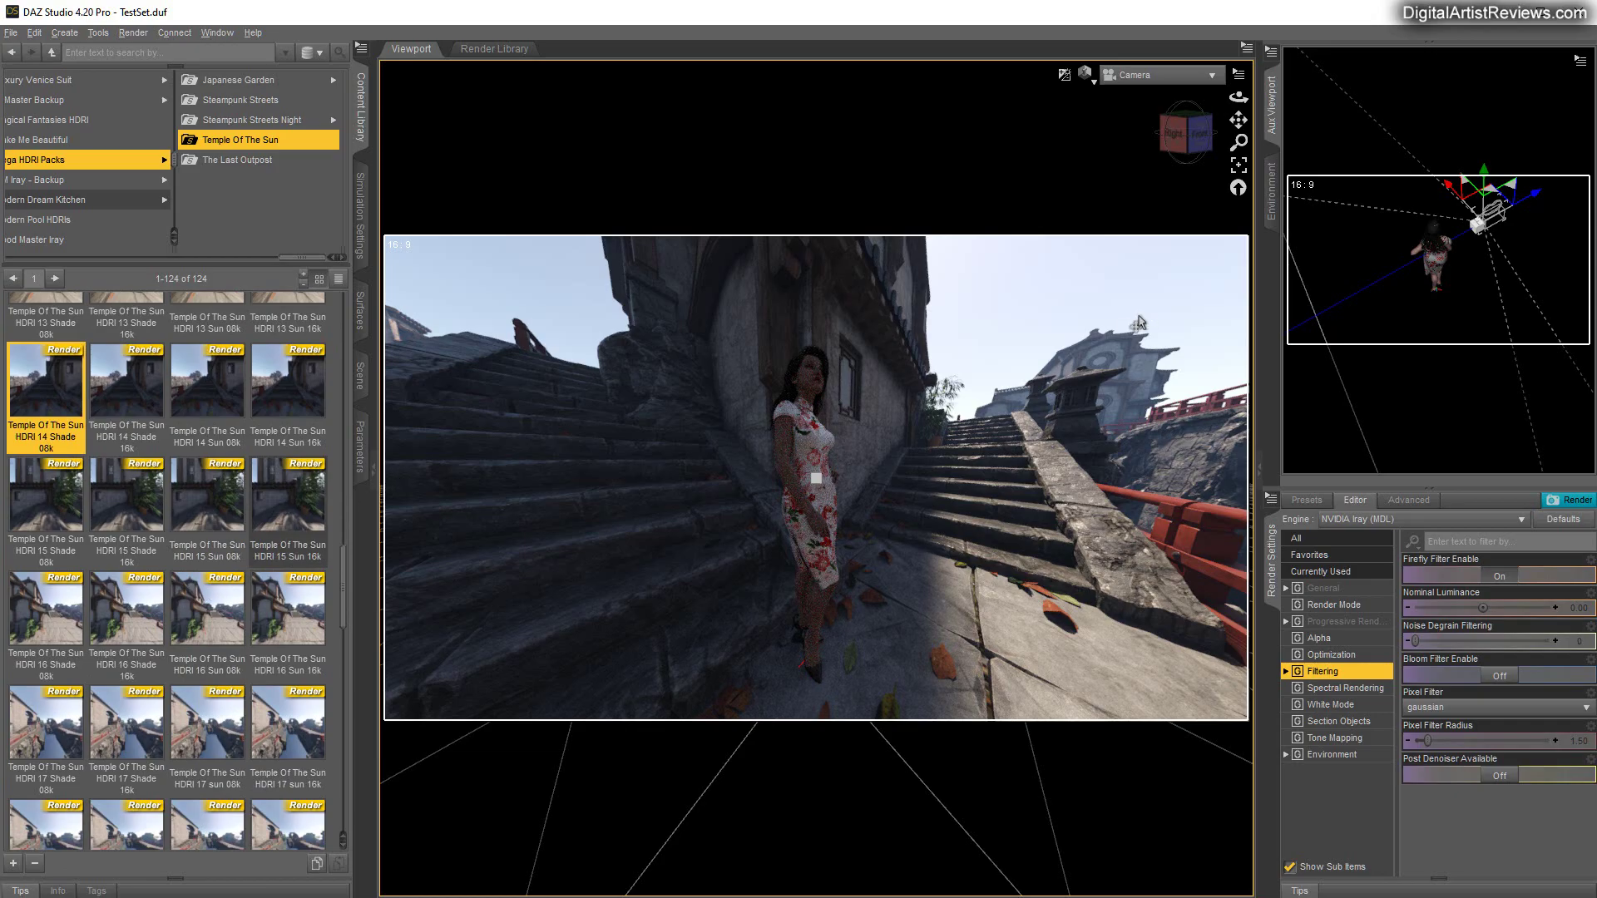
{"action": "left_click_drag", "start_coordinate": [1239, 97], "coordinate": [1336, 100]}
{"action": "left_click_drag", "start_coordinate": [1123, 102], "coordinate": [1113, 101]}
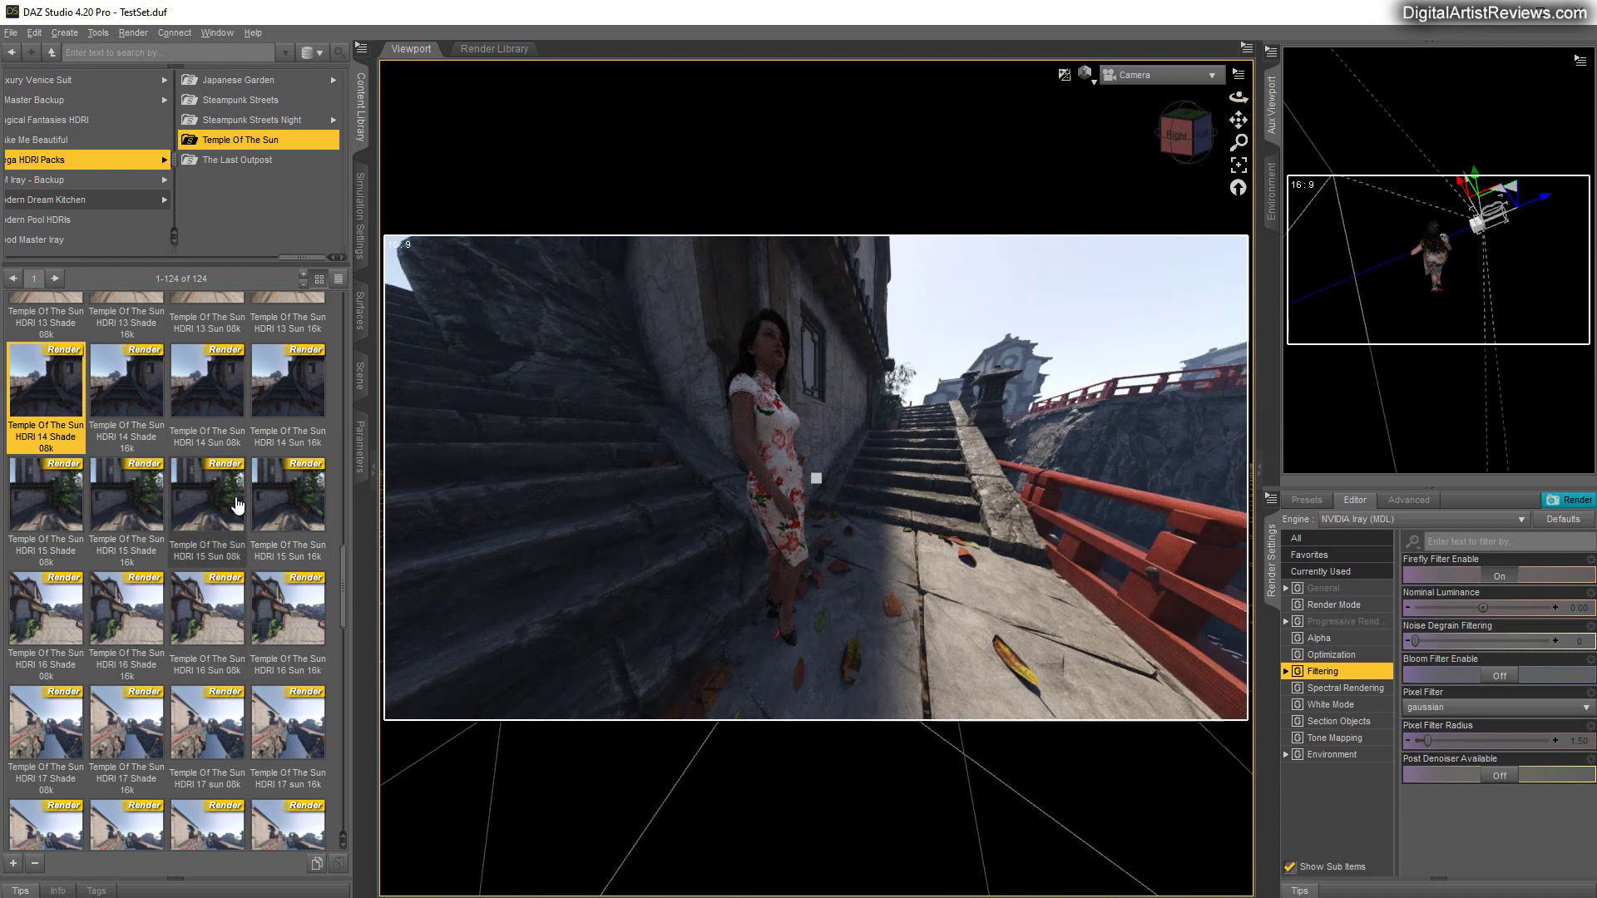
Try the Temple Of The Sun HDRI 15 Sun 08k preset on the figure, then replace it with HDRI 16 Sun 08k.
{"action": "double_click", "coordinate": [221, 532]}
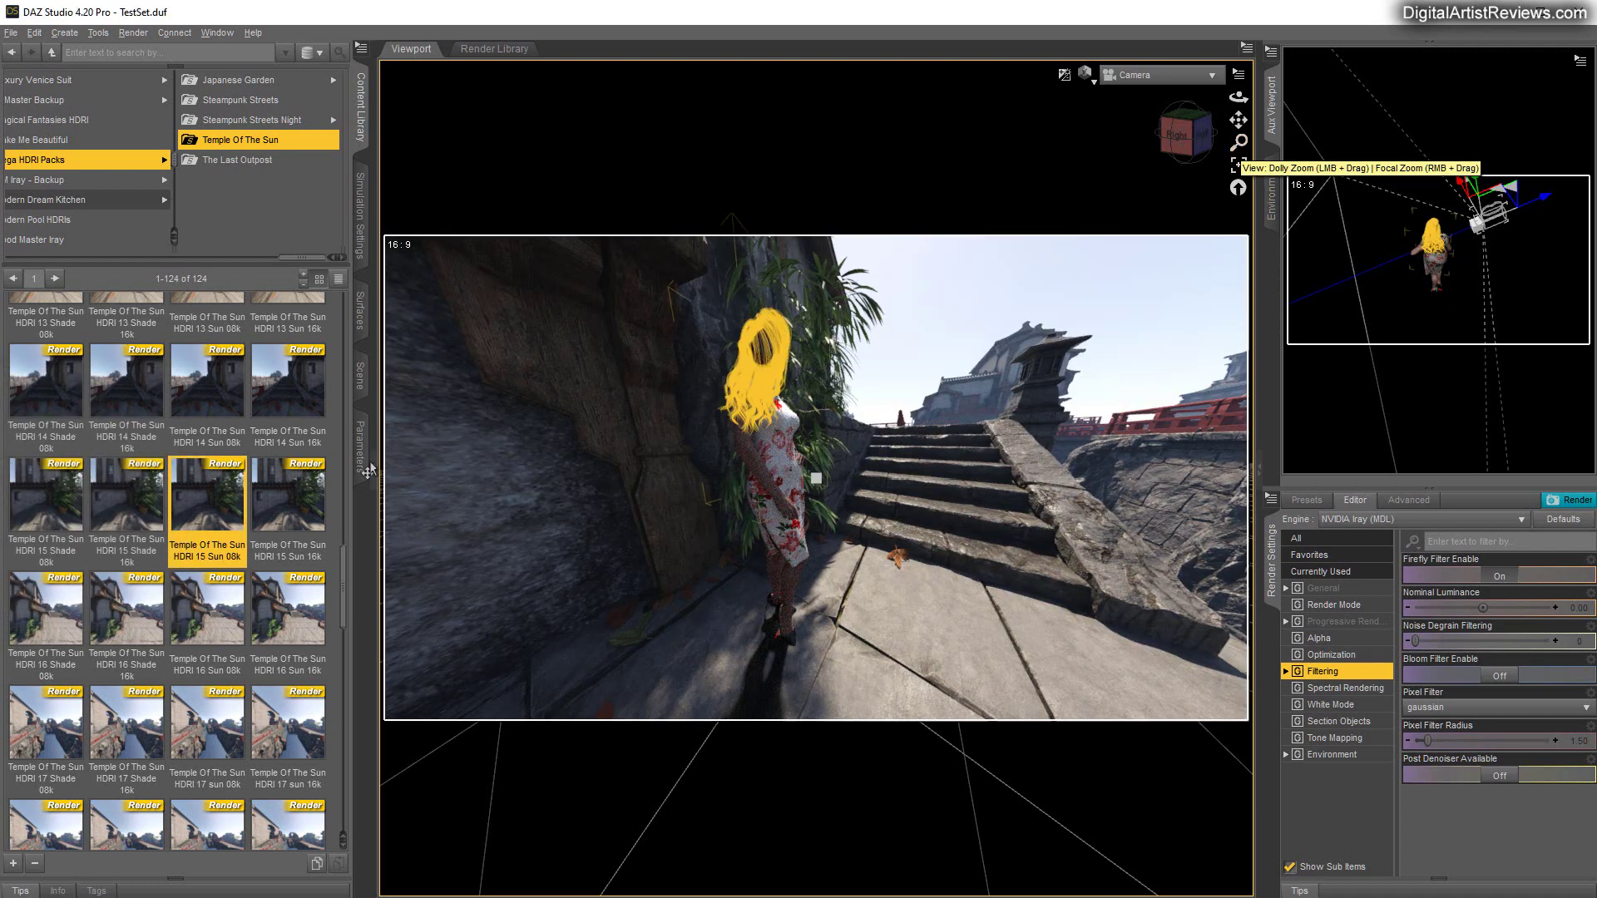
{"action": "mouse_move", "coordinate": [137, 647]}
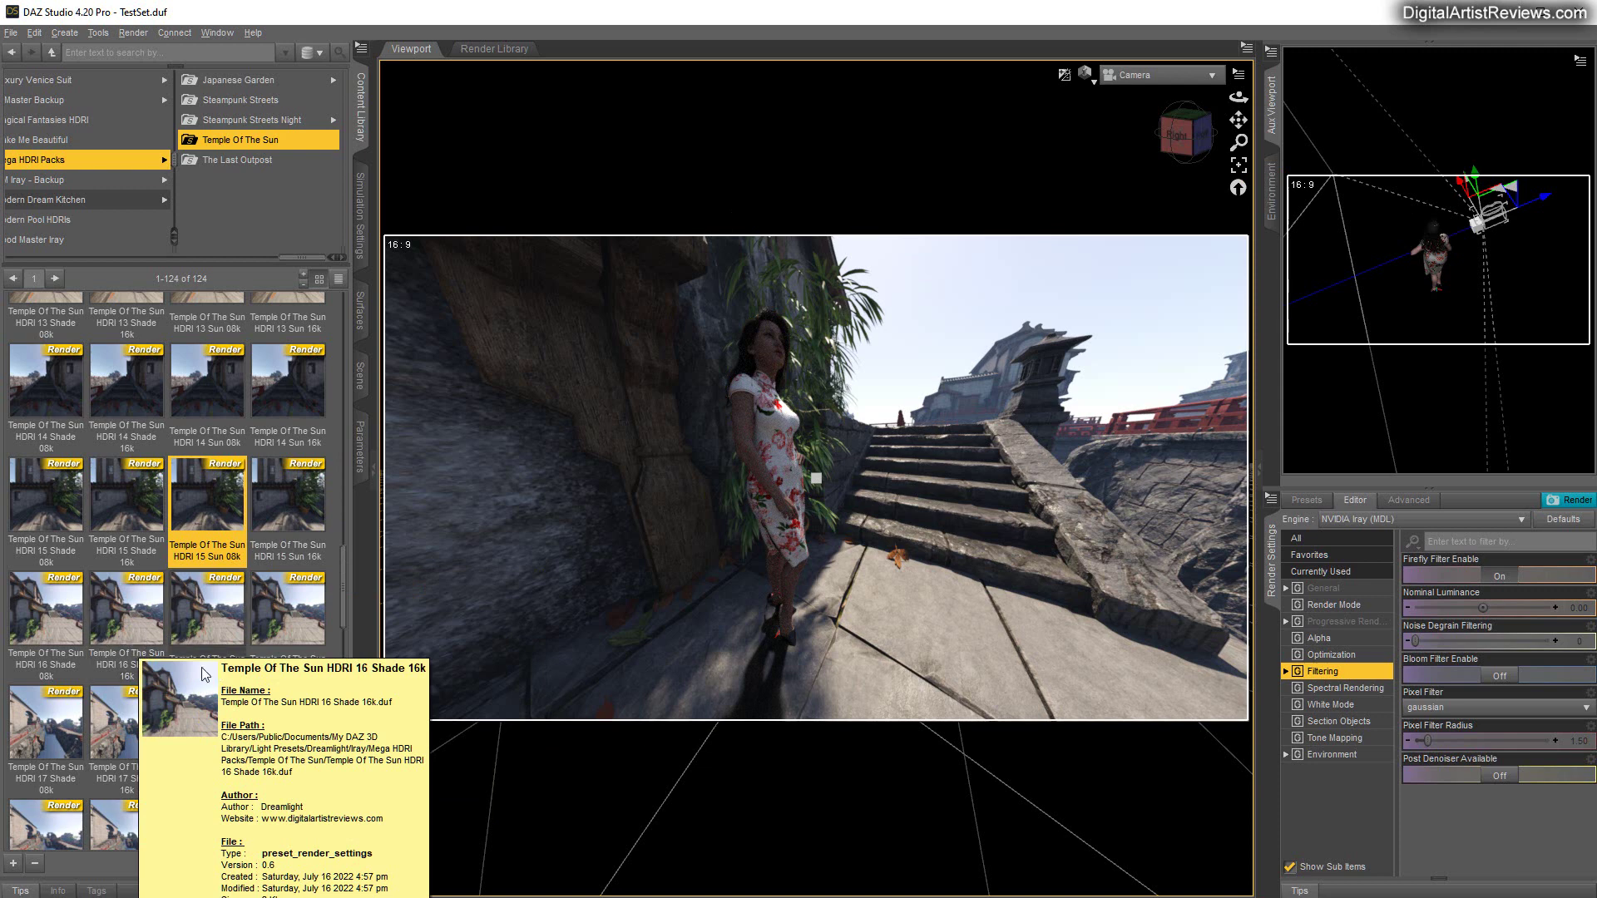
{"action": "double_click", "coordinate": [207, 607]}
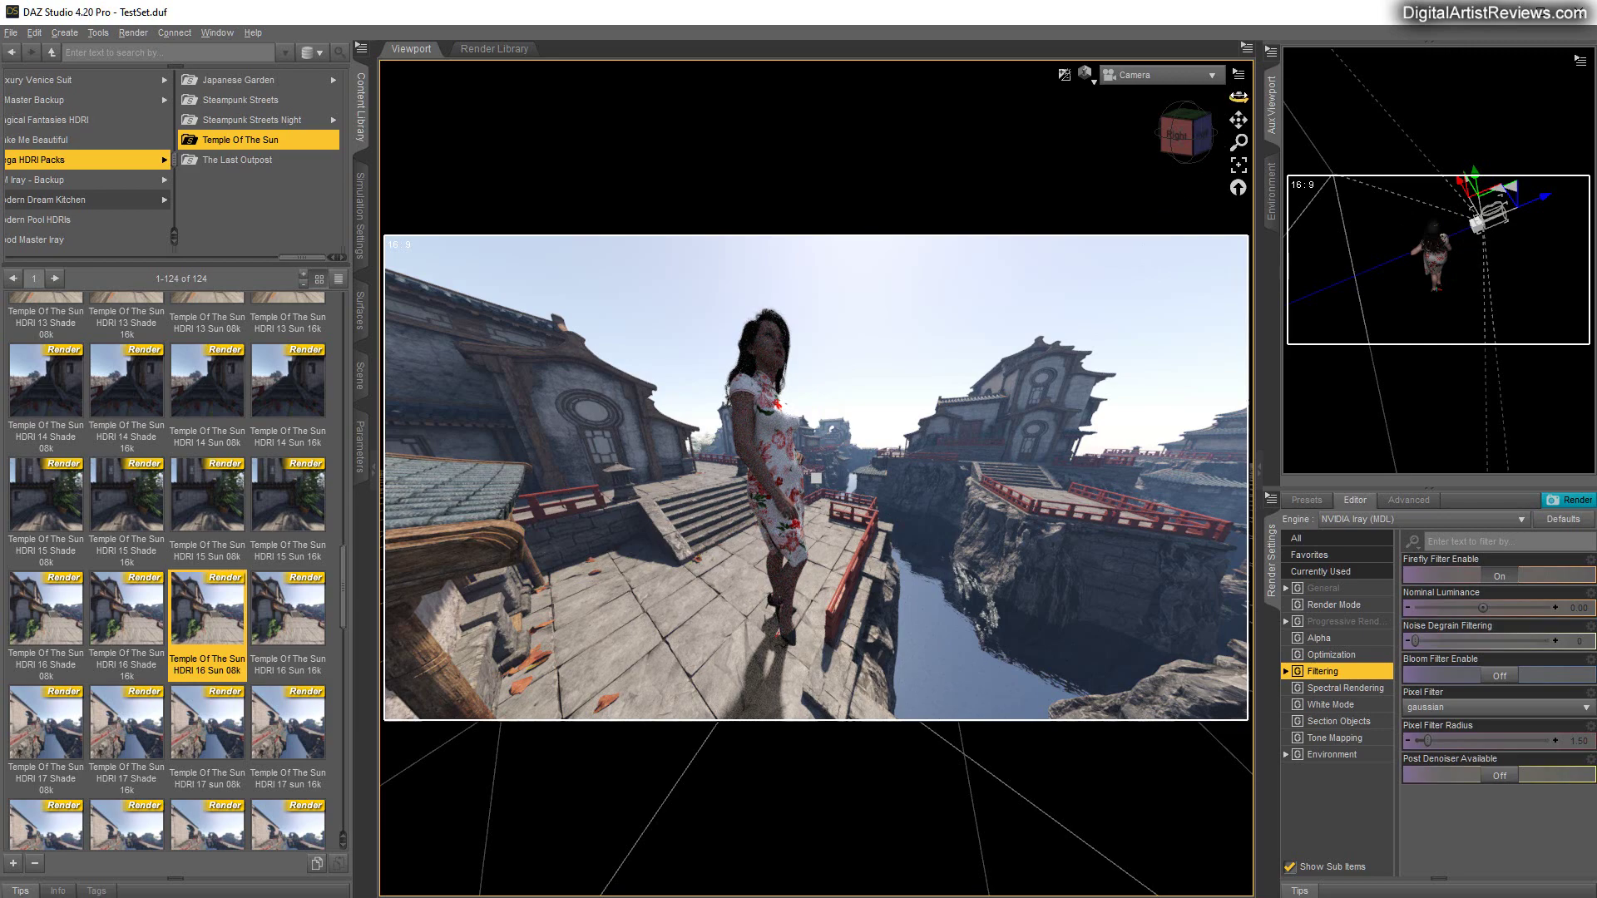
Orbit, pan and dolly the camera around the HDRI 16 scene to look down on the figure standing on the terrace.
{"action": "left_click_drag", "start_coordinate": [1239, 98], "coordinate": [1243, 187]}
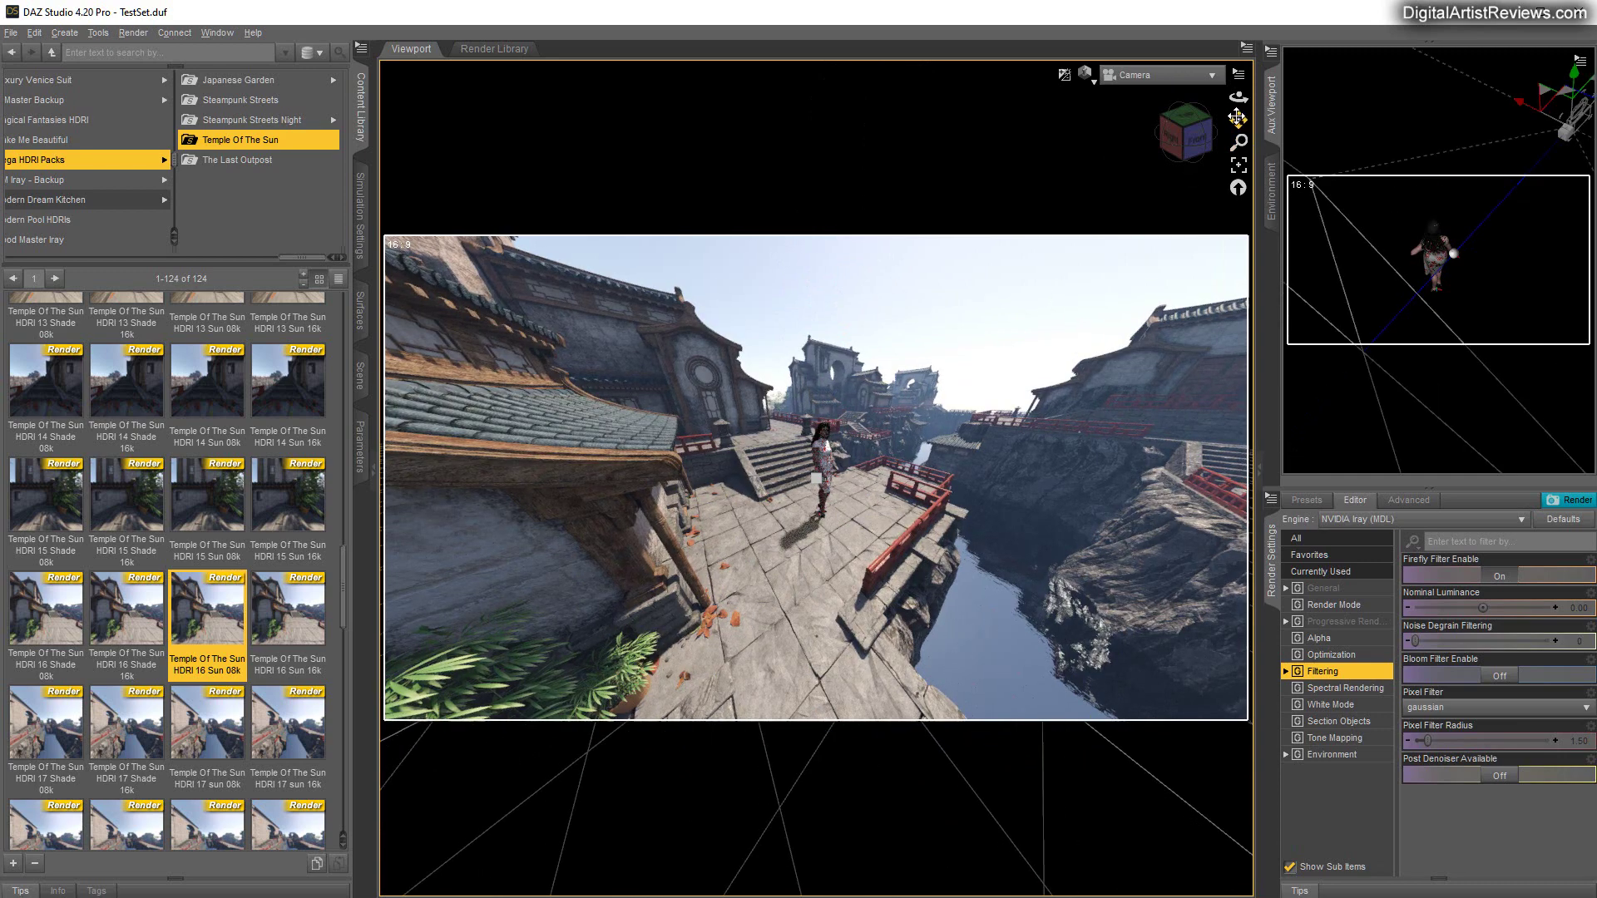
{"action": "mouse_move", "coordinate": [1237, 117]}
{"action": "left_mouse_down"}
{"action": "mouse_move", "coordinate": [1238, 140]}
{"action": "mouse_move", "coordinate": [1240, 96]}
{"action": "mouse_move", "coordinate": [1256, 96]}
{"action": "left_mouse_up"}
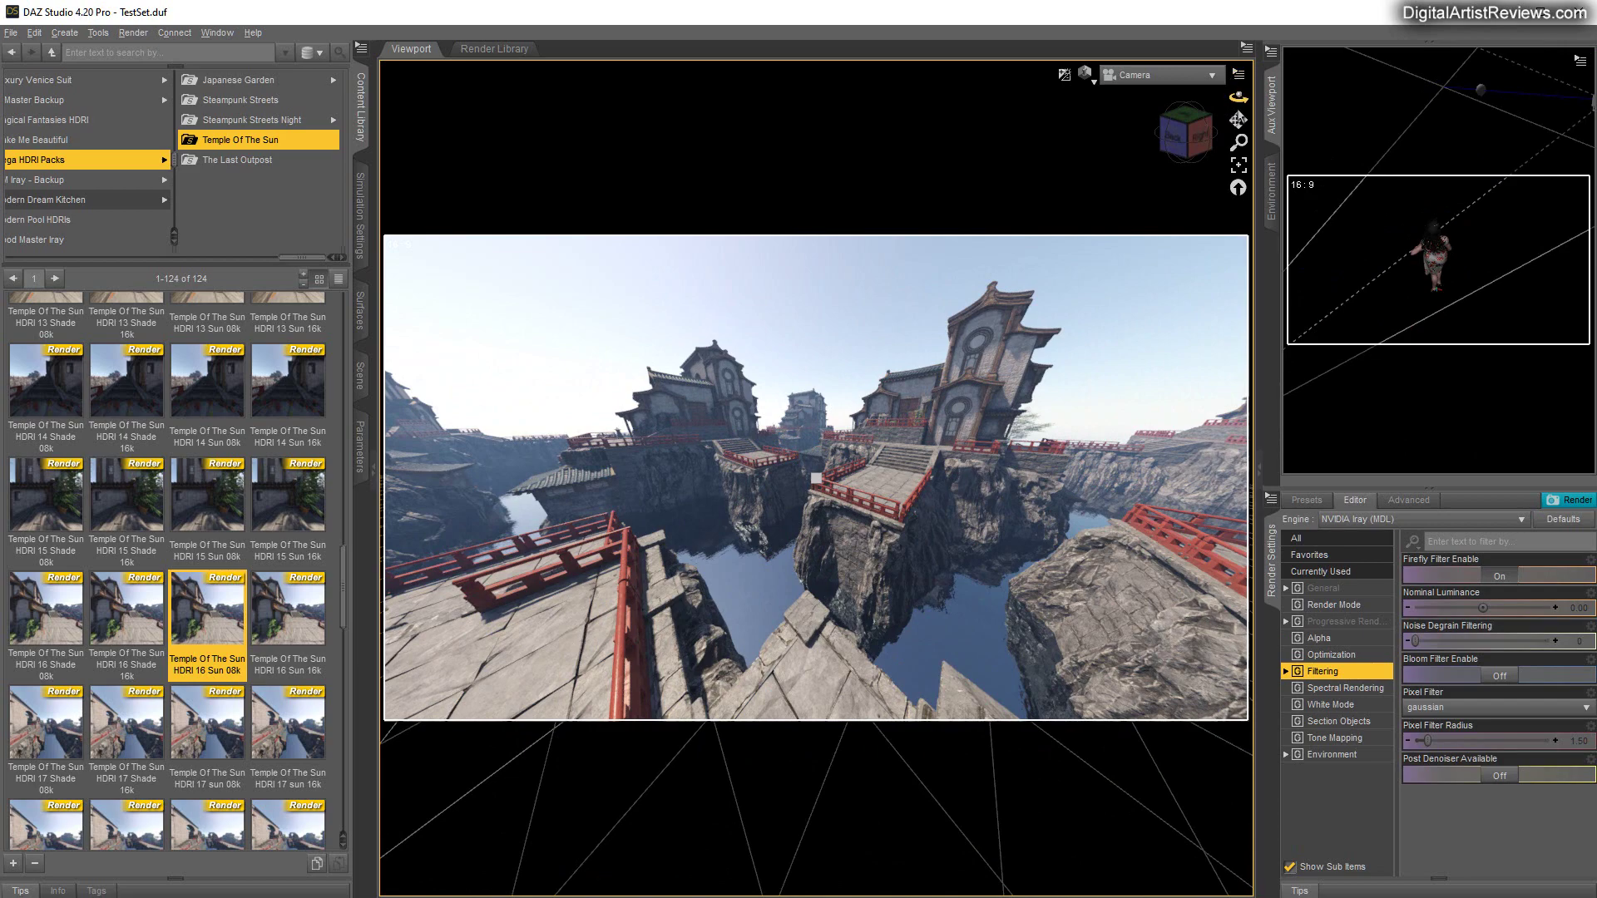
{"action": "left_click_drag", "start_coordinate": [1238, 98], "coordinate": [1192, 93]}
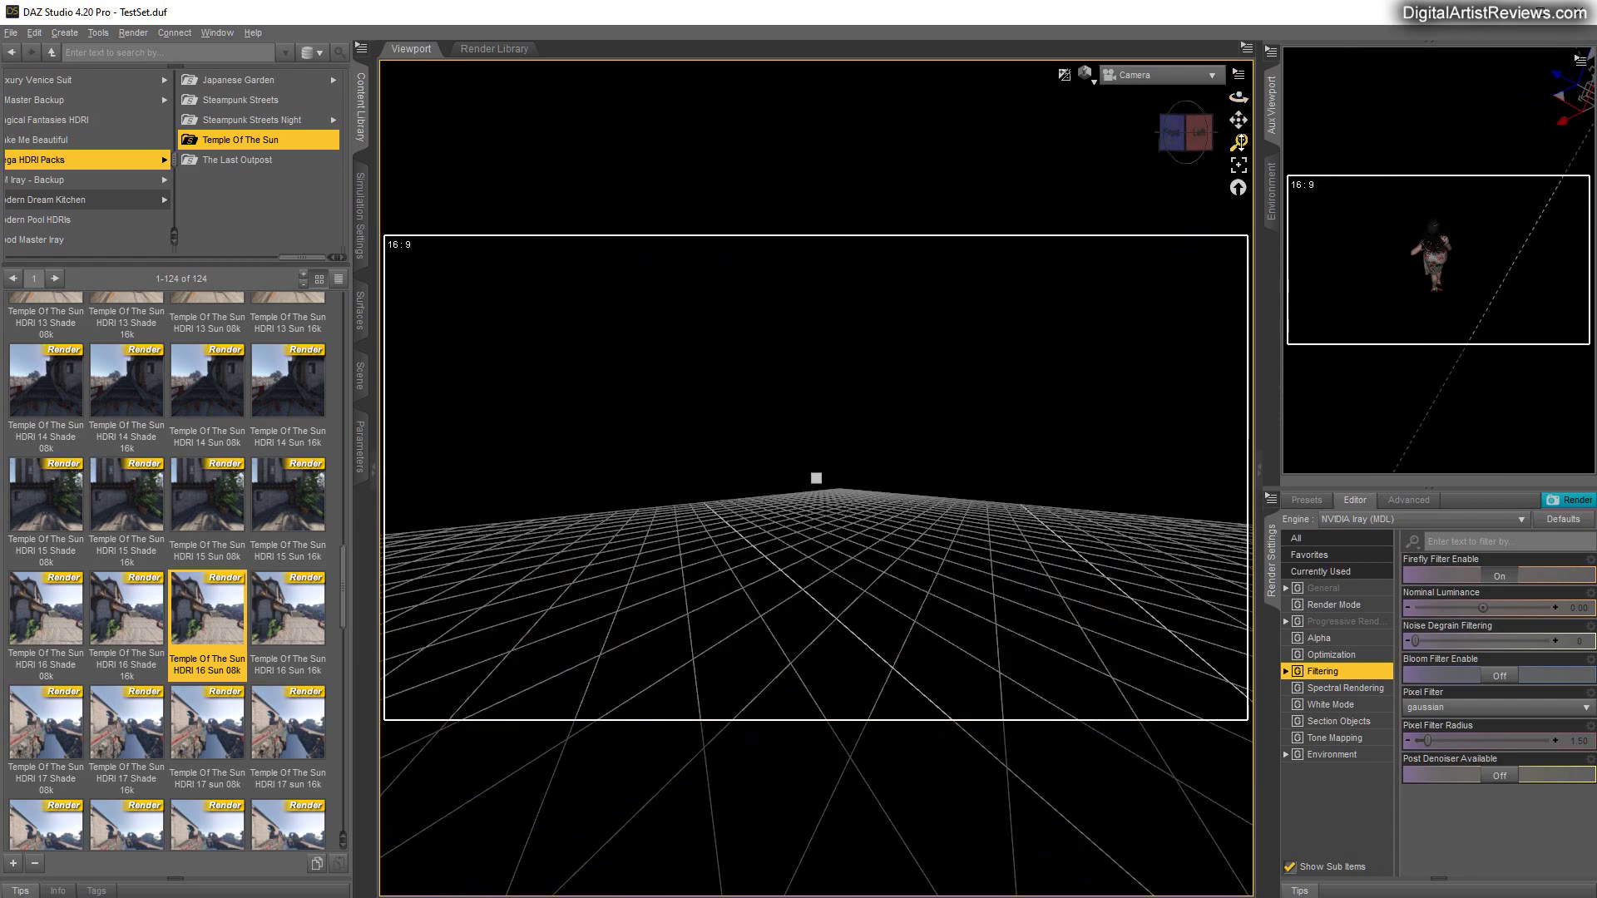
{"action": "left_click_drag", "start_coordinate": [1239, 143], "coordinate": [1149, 123]}
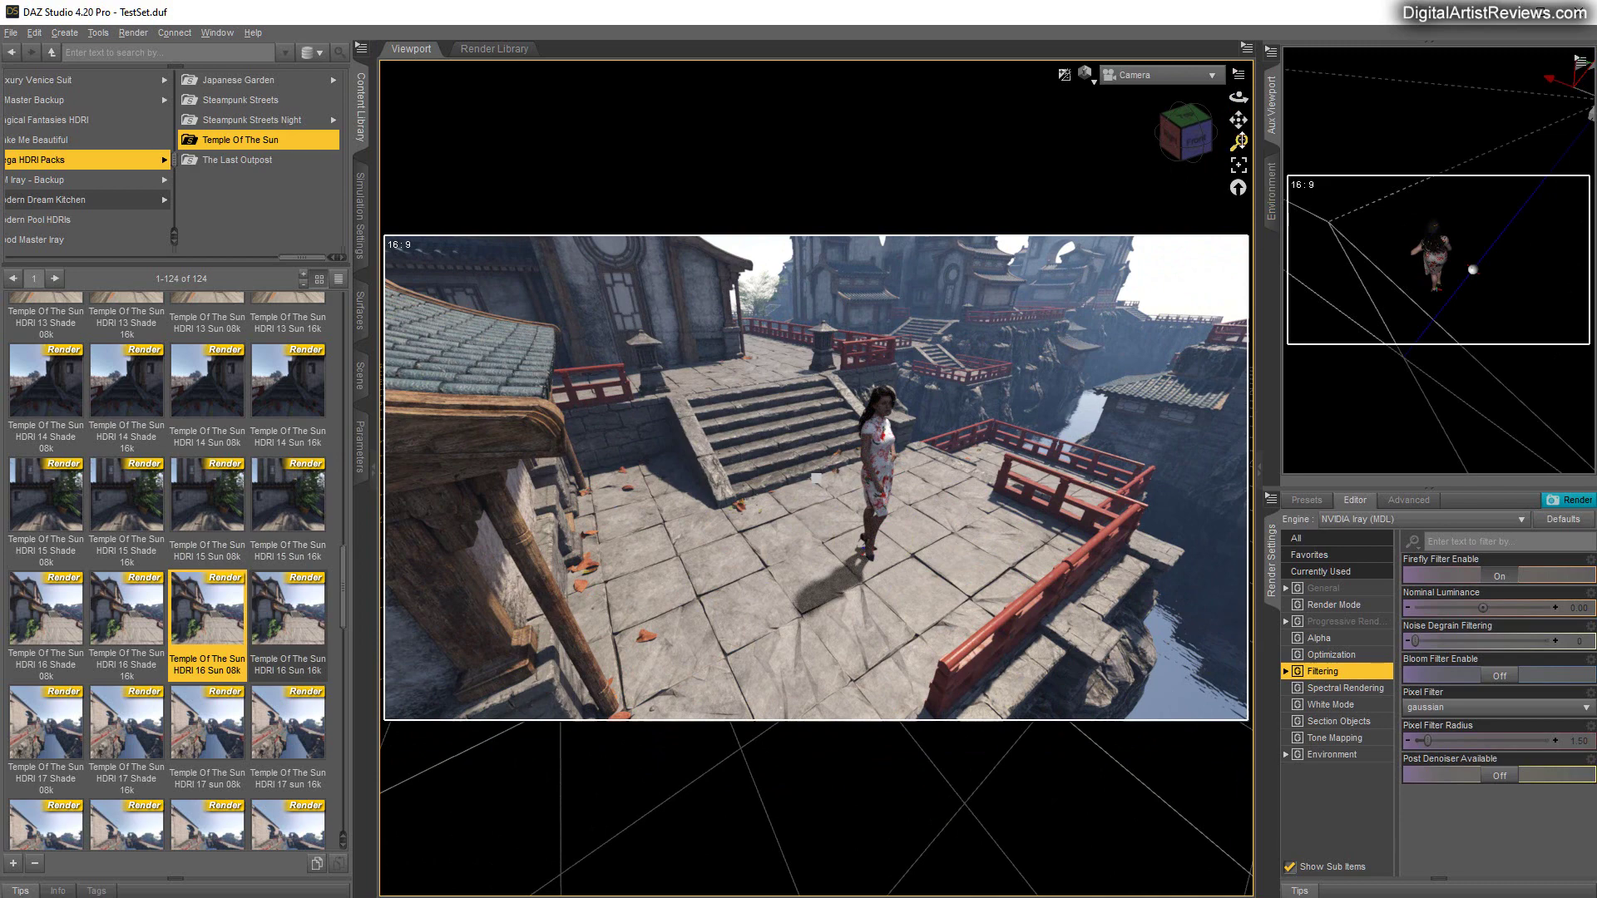
{"action": "left_click_drag", "start_coordinate": [1241, 142], "coordinate": [183, 477]}
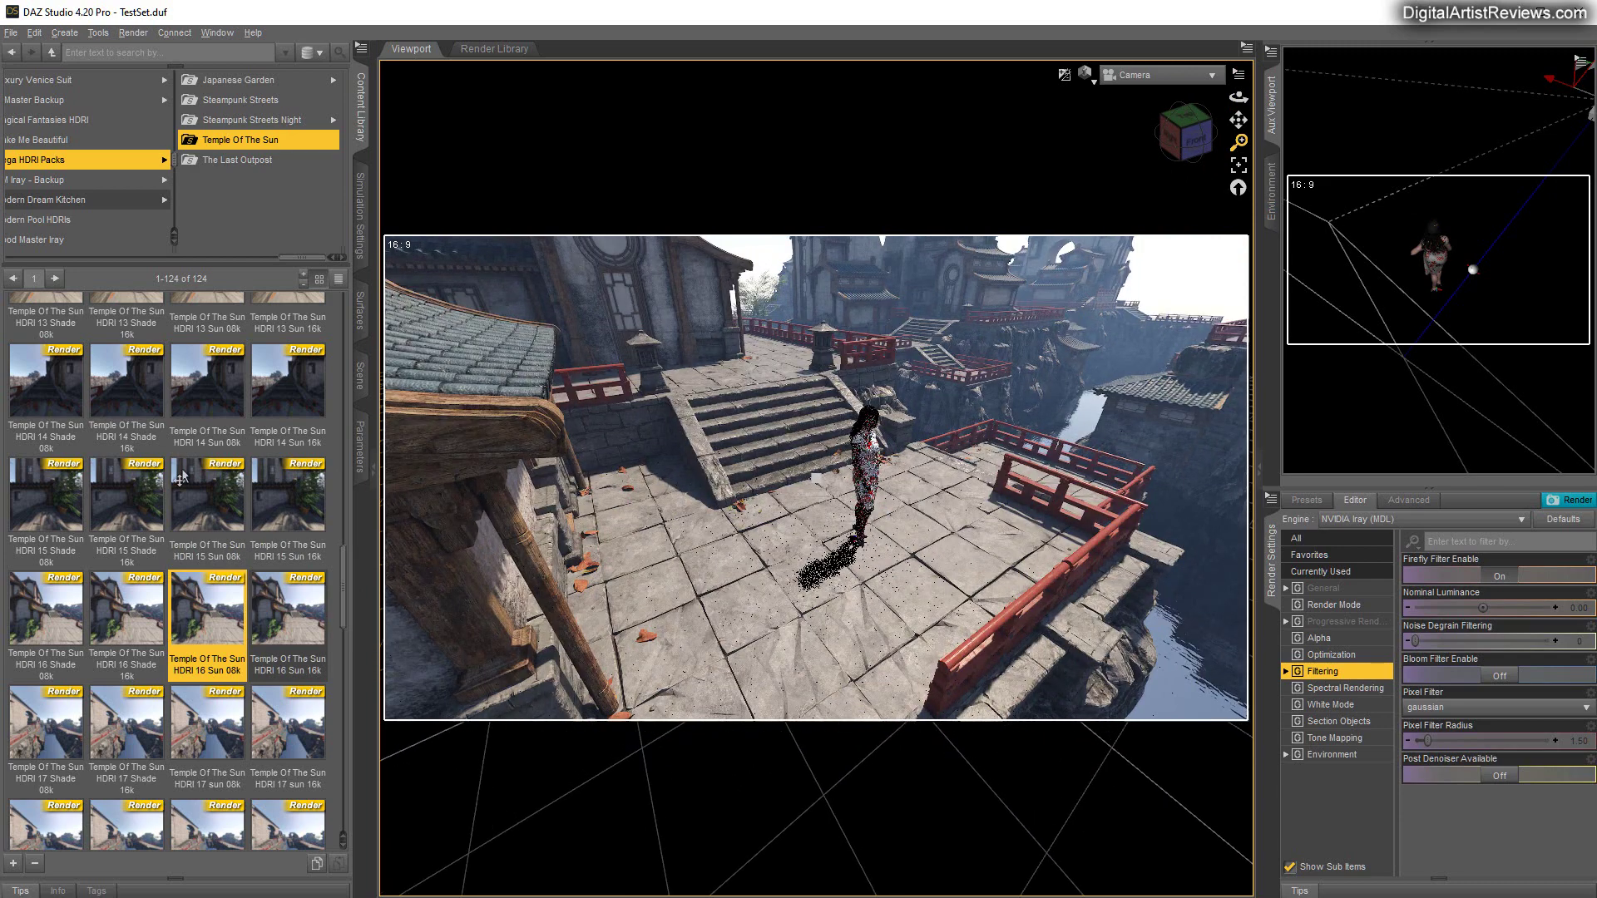
Apply the Temple Of The Sun HDRI 17 sun 08k preset and orbit and pan the camera to place the figure on the railed terrace.
{"action": "double_click", "coordinate": [212, 732]}
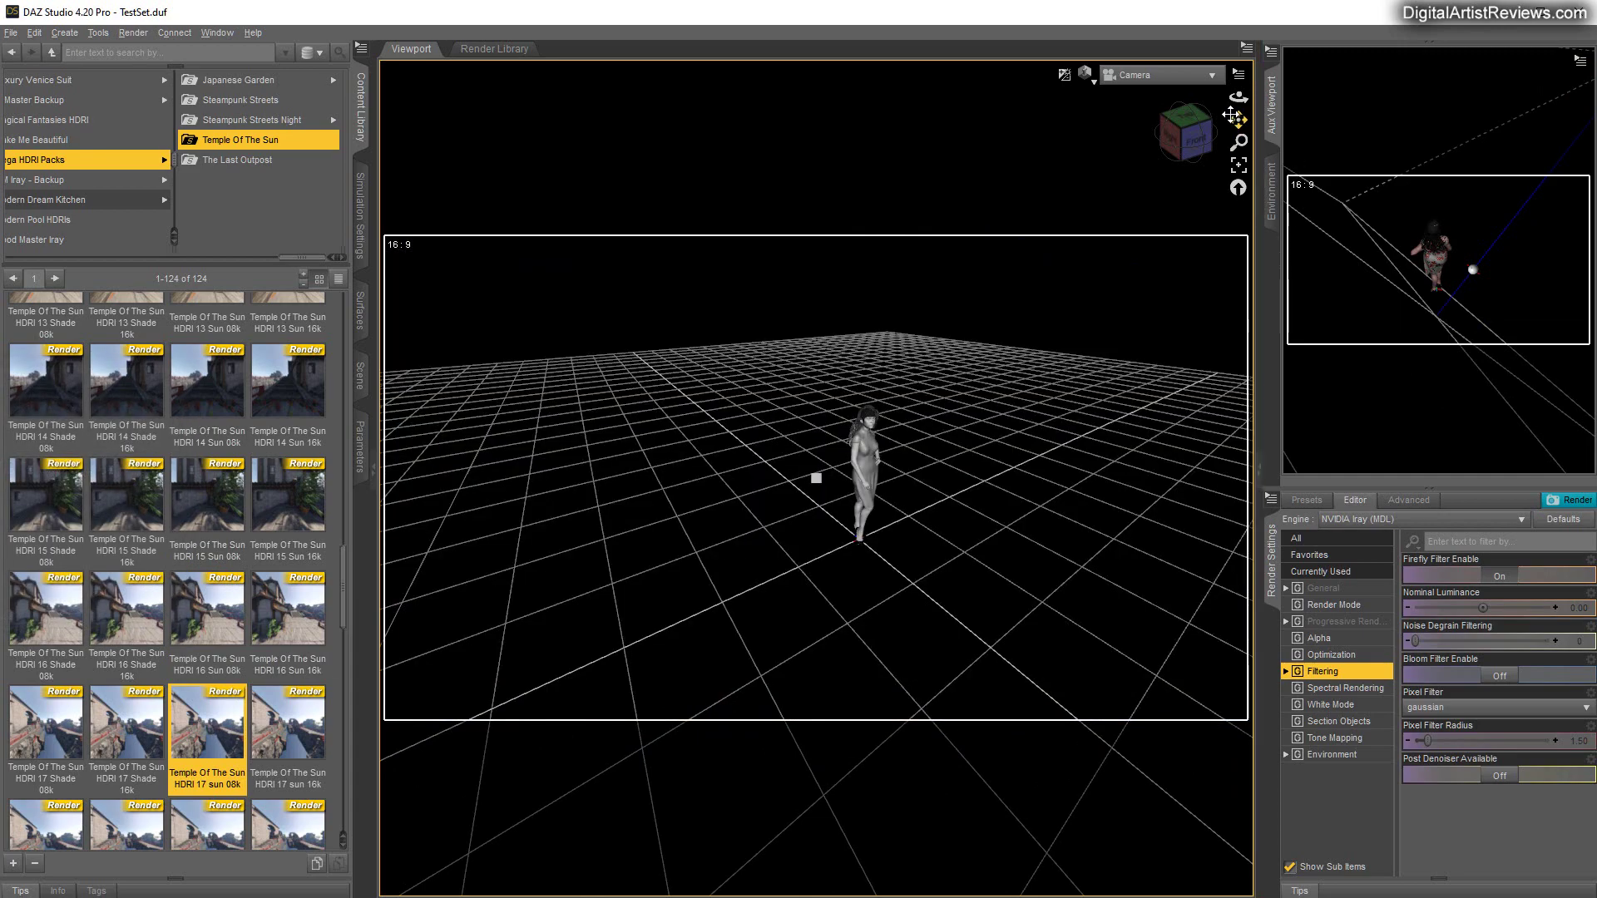
{"action": "left_click_drag", "start_coordinate": [1240, 96], "coordinate": [1339, 154]}
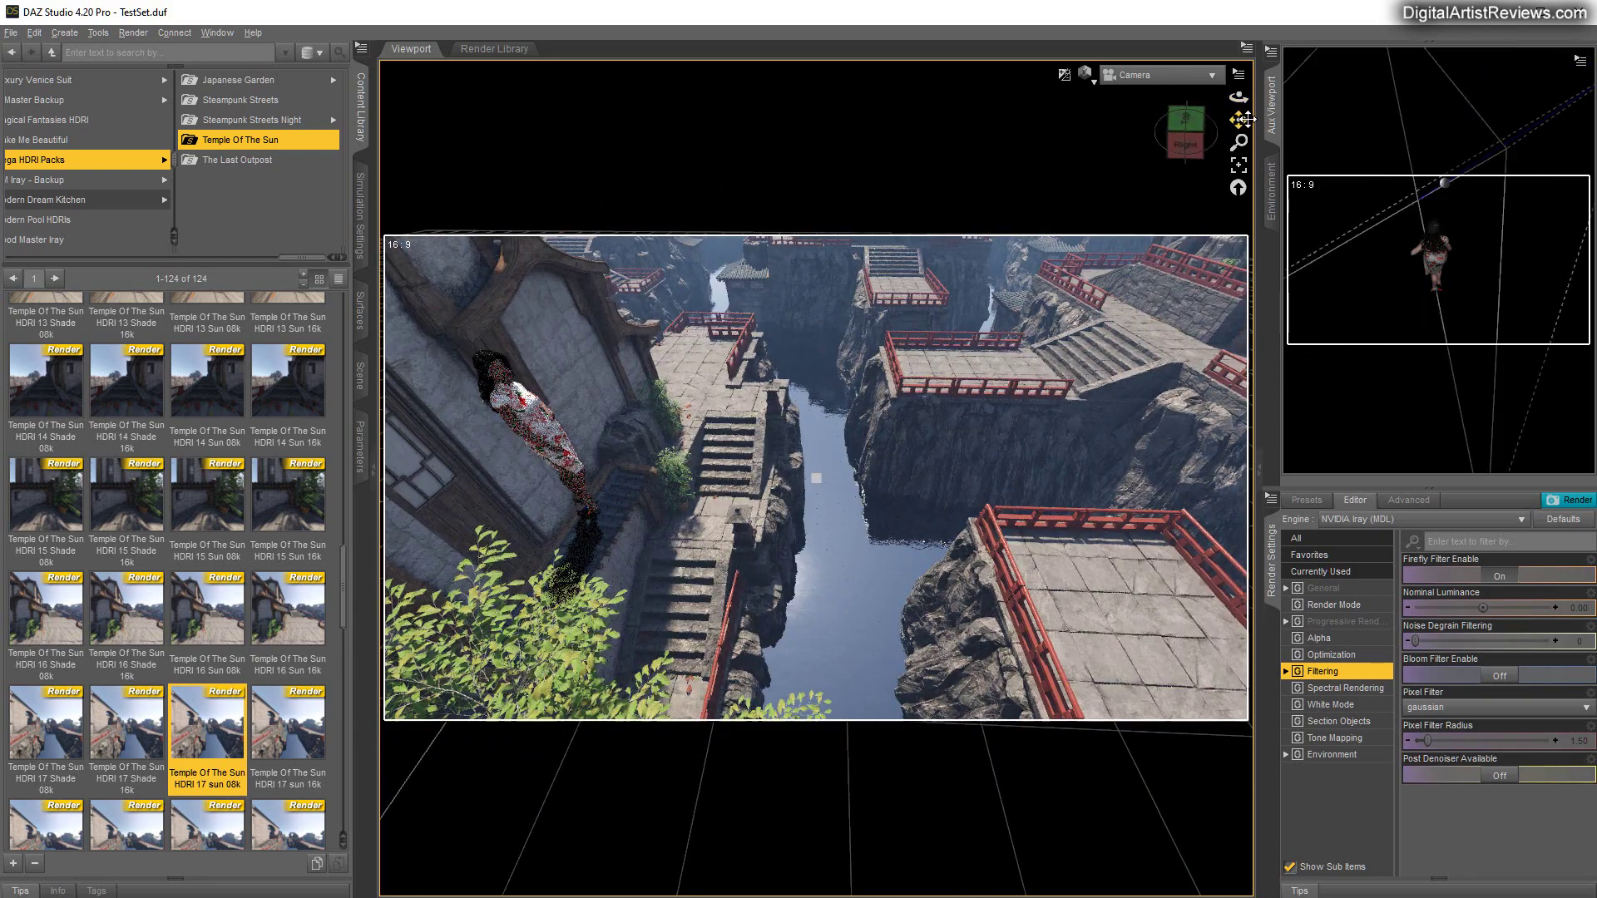
{"action": "left_click_drag", "start_coordinate": [1238, 120], "coordinate": [1424, 150]}
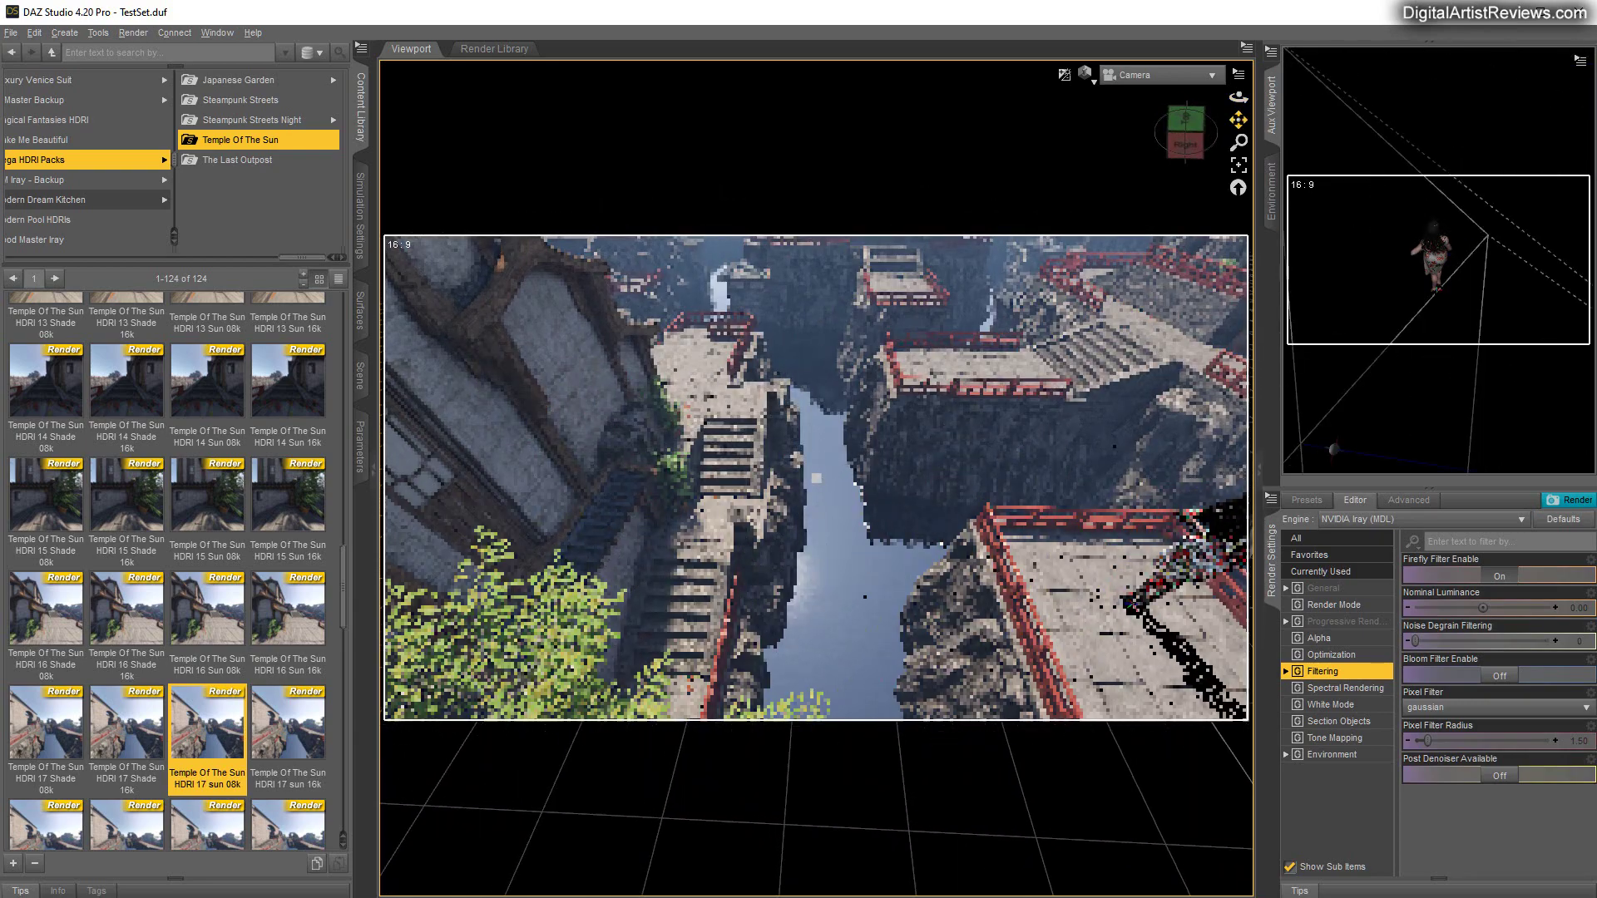
{"action": "left_click_drag", "start_coordinate": [1239, 98], "coordinate": [1240, 153]}
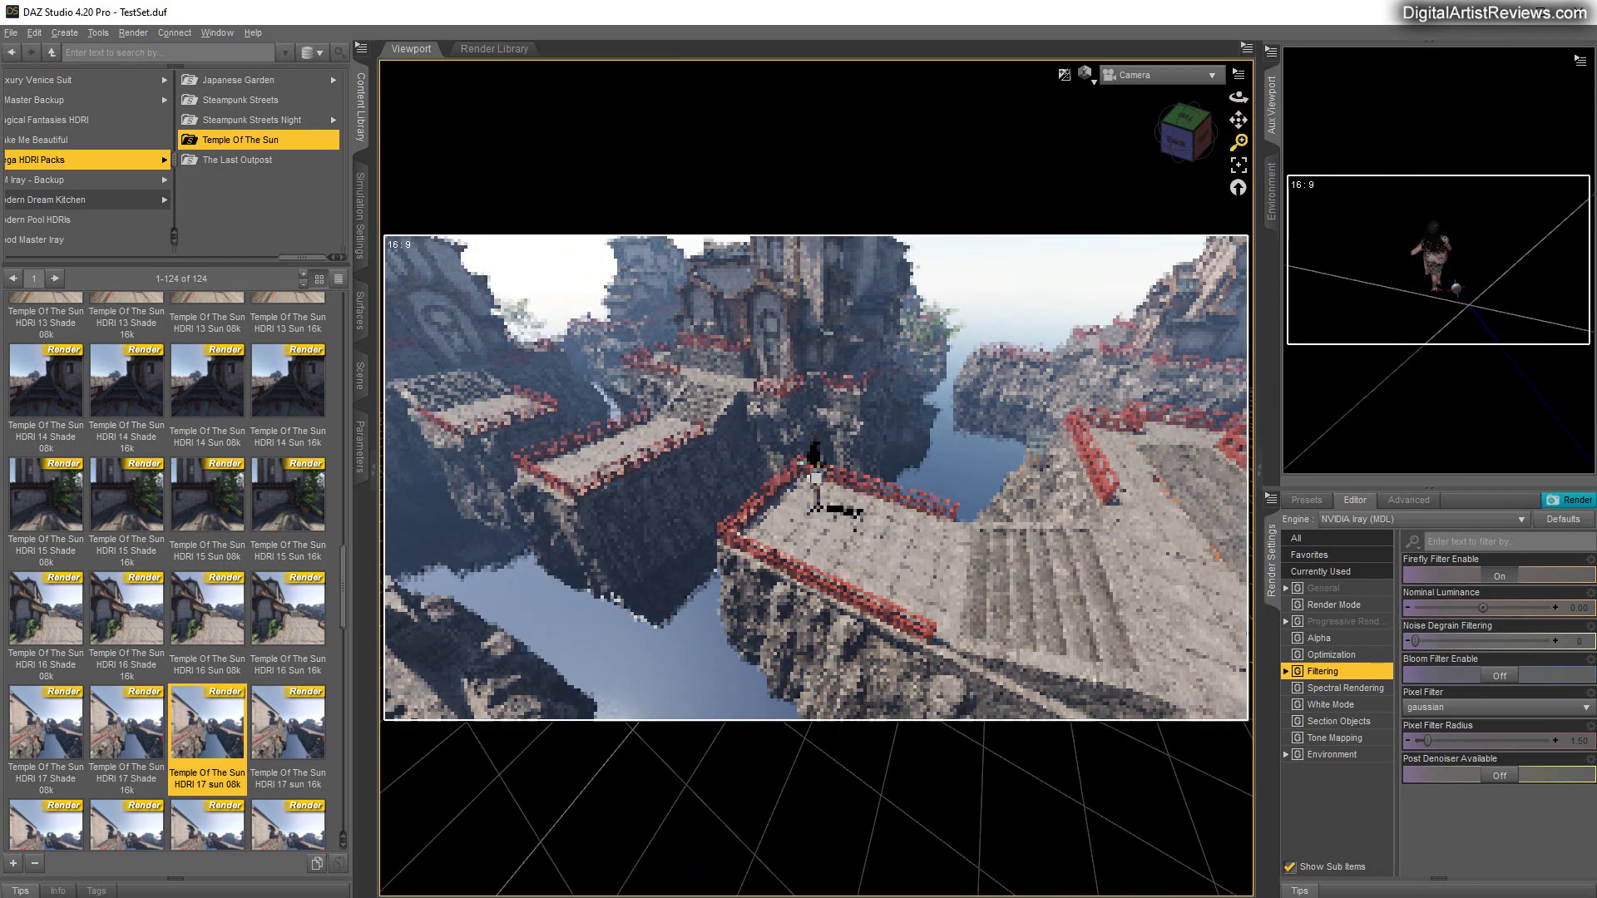
{"action": "left_click_drag", "start_coordinate": [1239, 98], "coordinate": [1180, 55]}
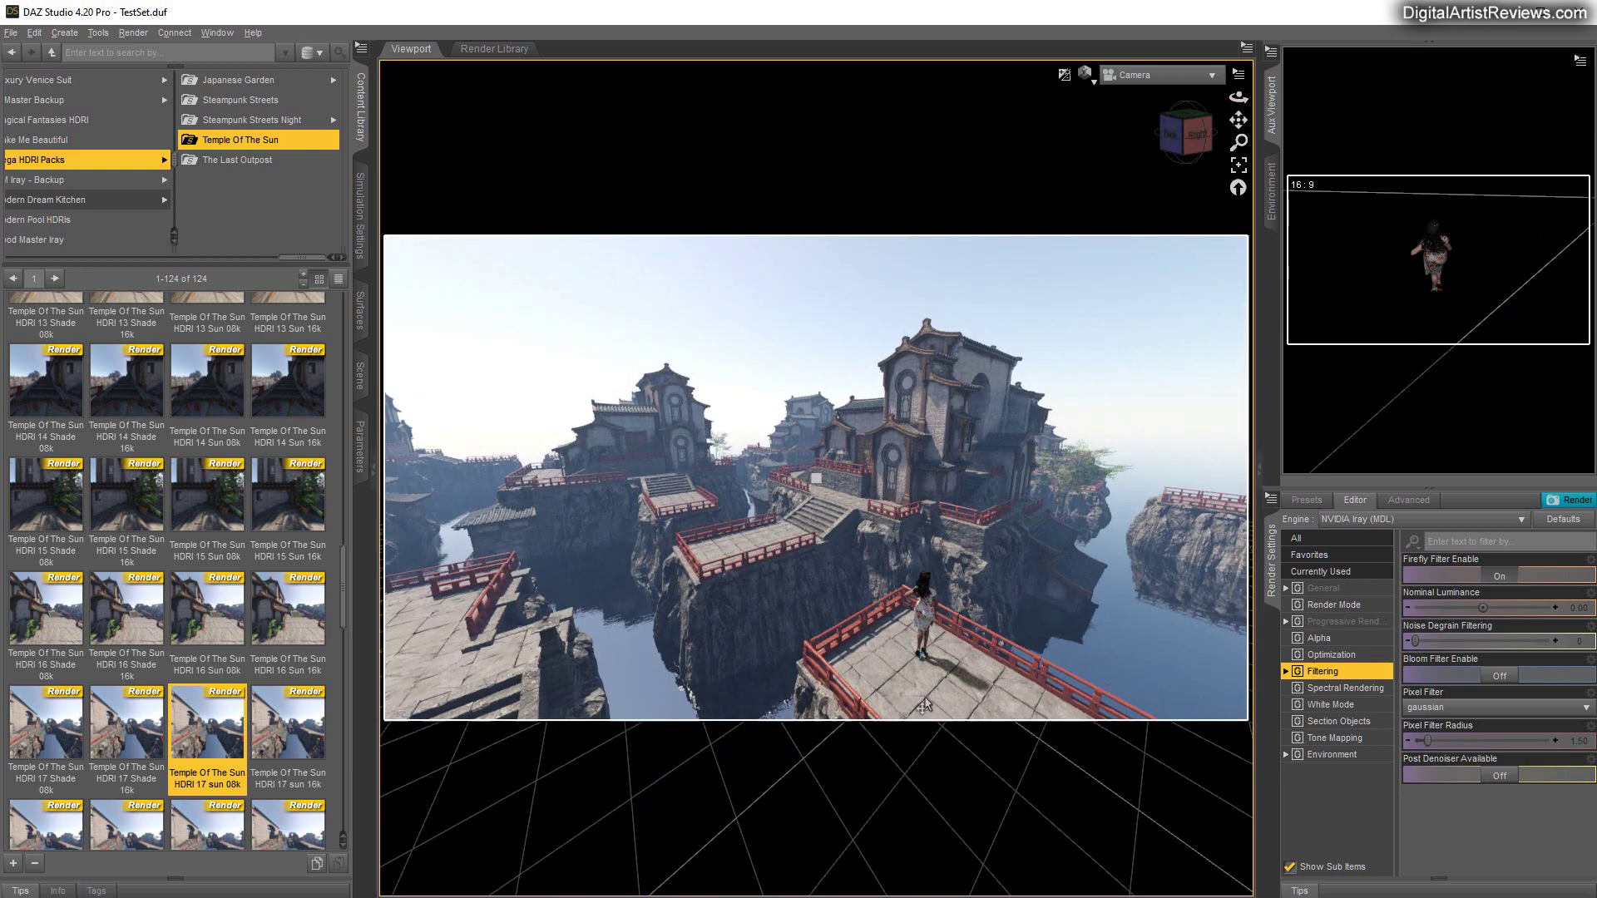
{"action": "left_click_drag", "start_coordinate": [1238, 98], "coordinate": [1215, 99]}
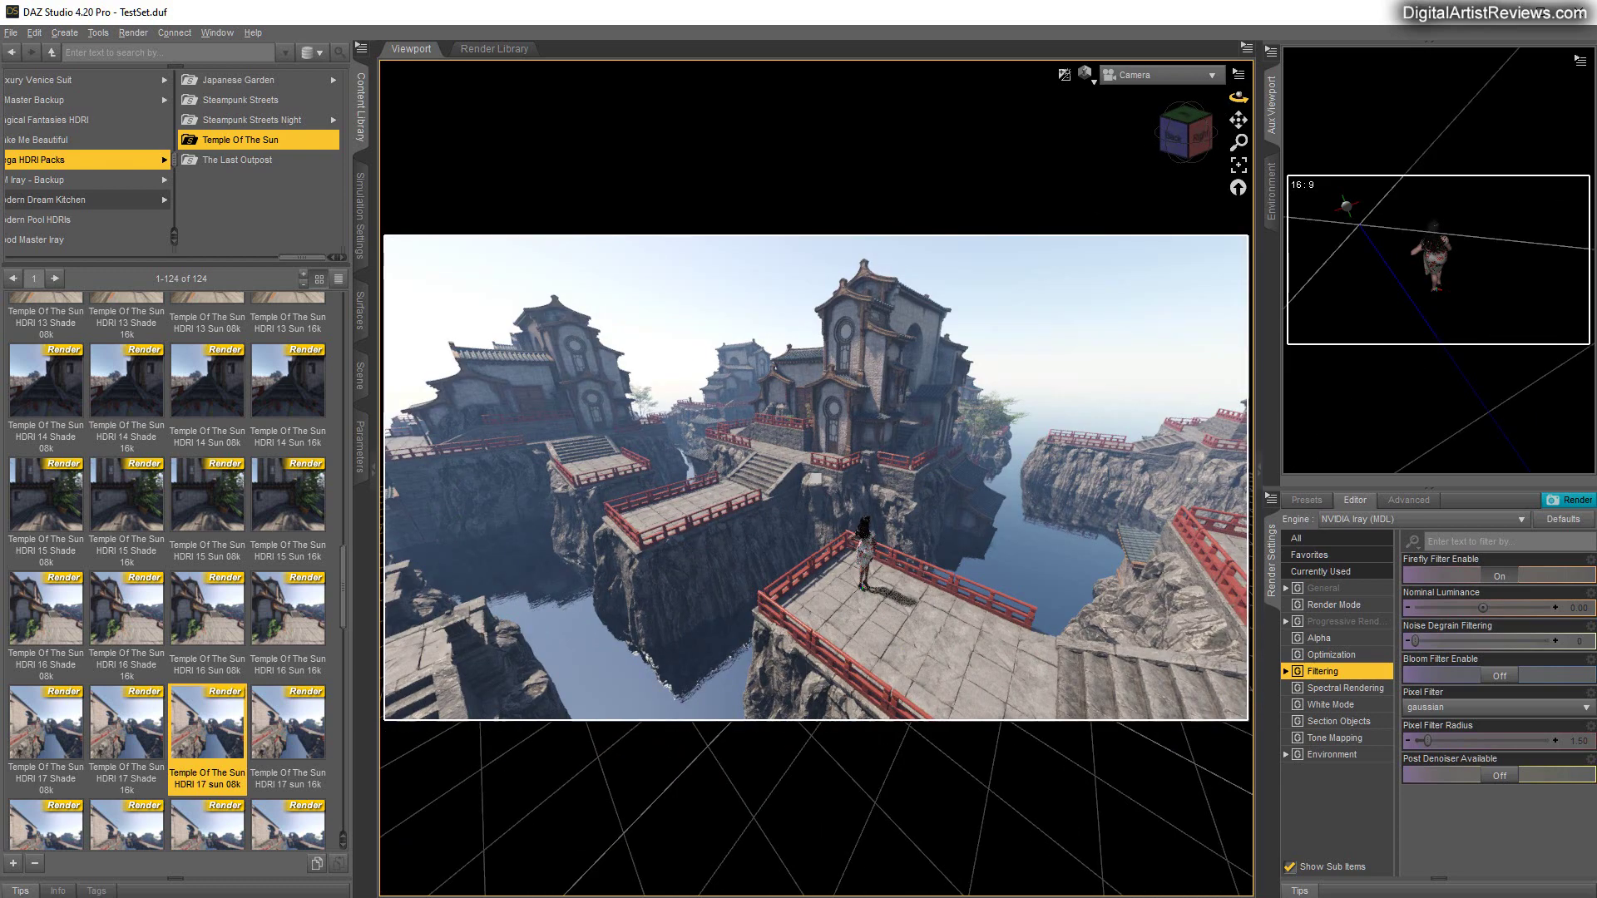
Apply the Temple Of The Sun HDRI 18 sun 08k preset and orbit the camera to view the cliff buildings and railed walkway.
{"action": "scroll", "coordinate": [214, 542], "scroll_direction": "down", "scroll_amount": 3}
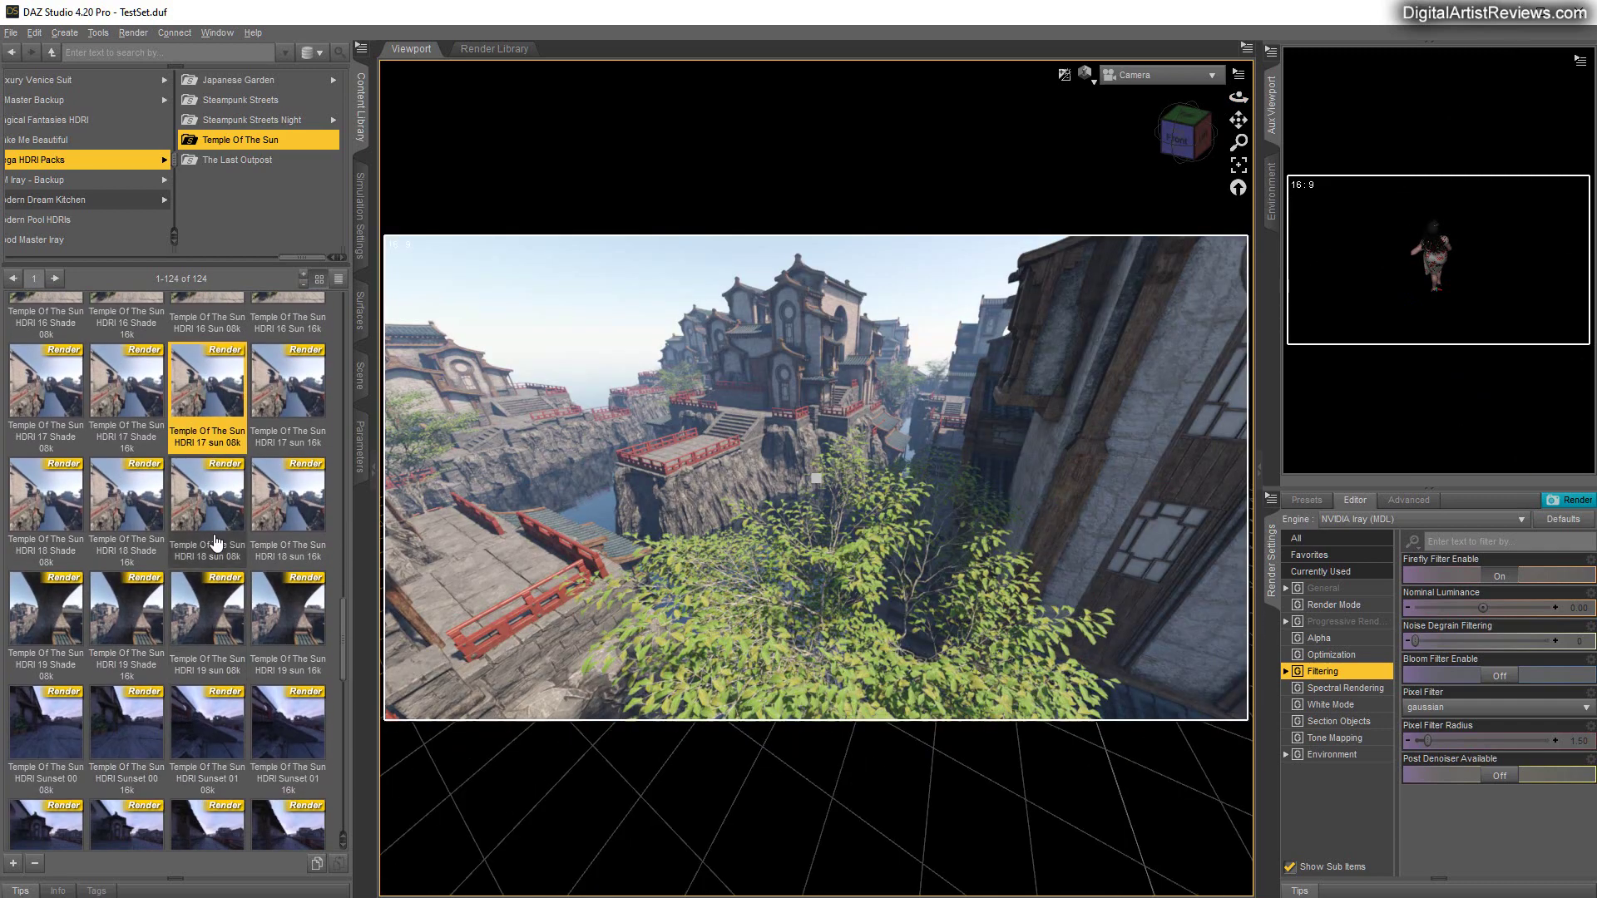
{"action": "double_click", "coordinate": [209, 503]}
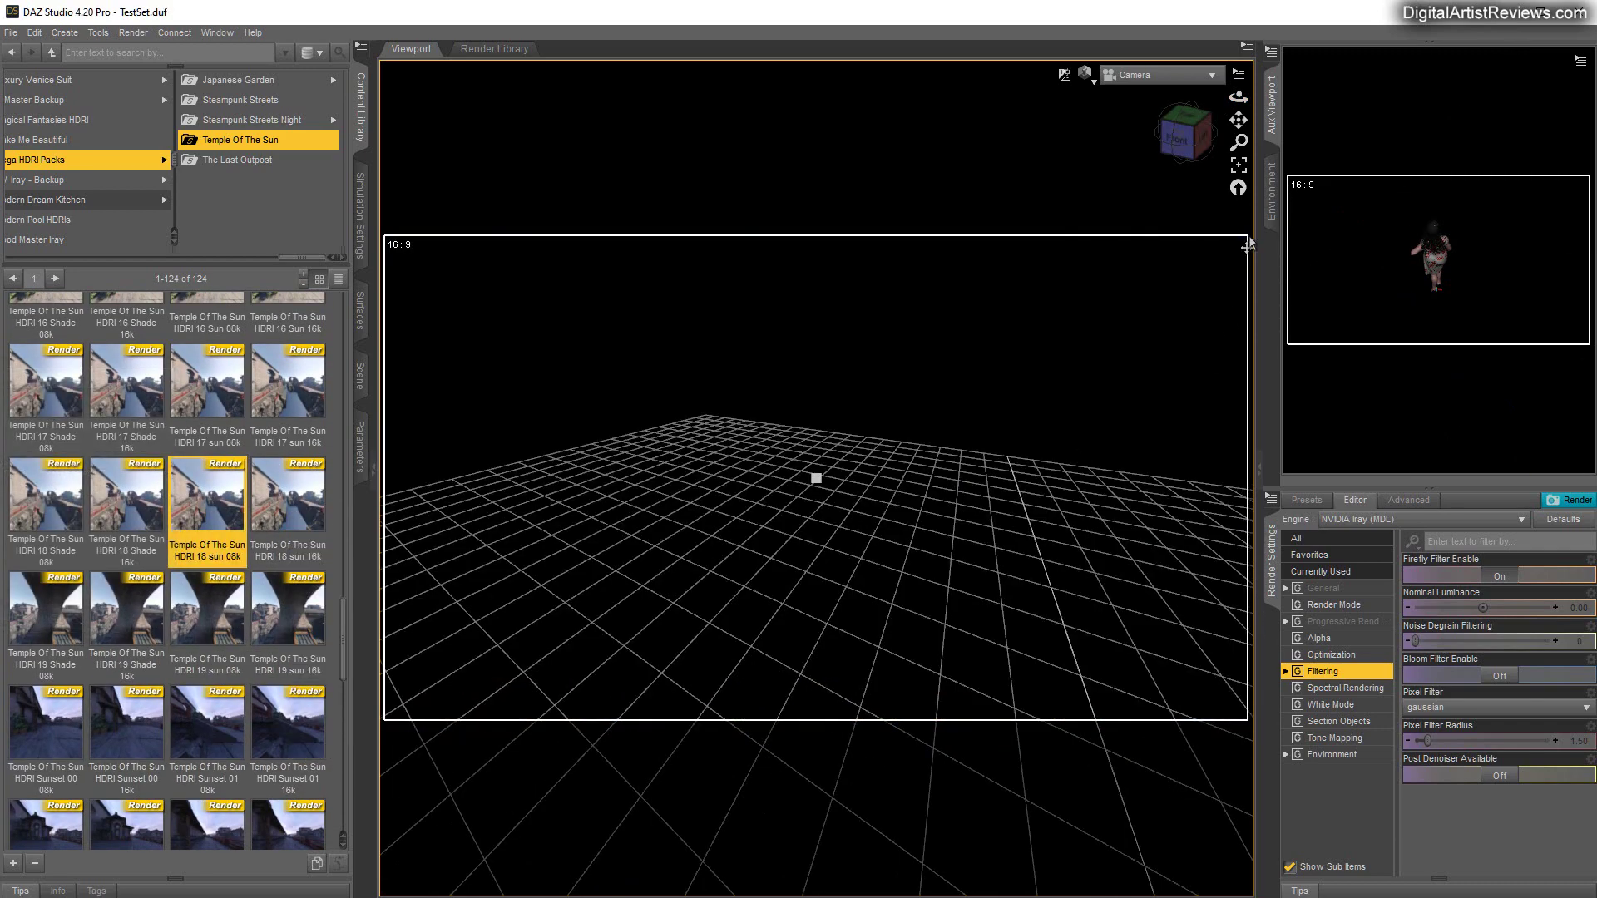
{"action": "left_click_drag", "start_coordinate": [1240, 97], "coordinate": [564, 326]}
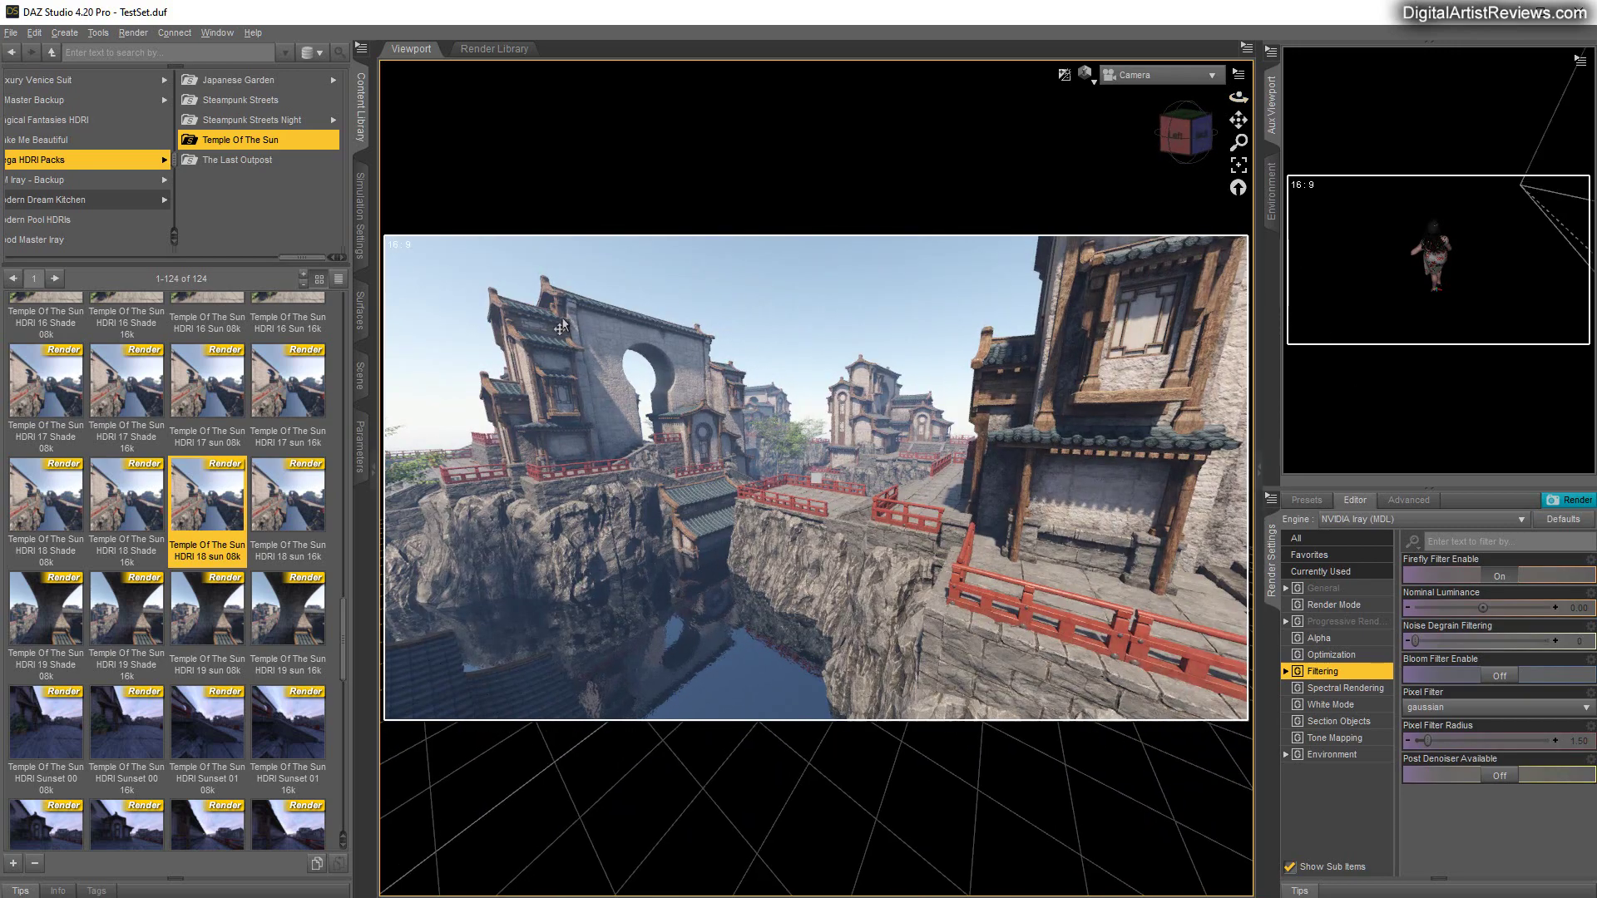
Apply the Temple Of The Sun HDRI 19 sun 08k preset and move the camera to look down on the figure on the paved path.
{"action": "double_click", "coordinate": [206, 618]}
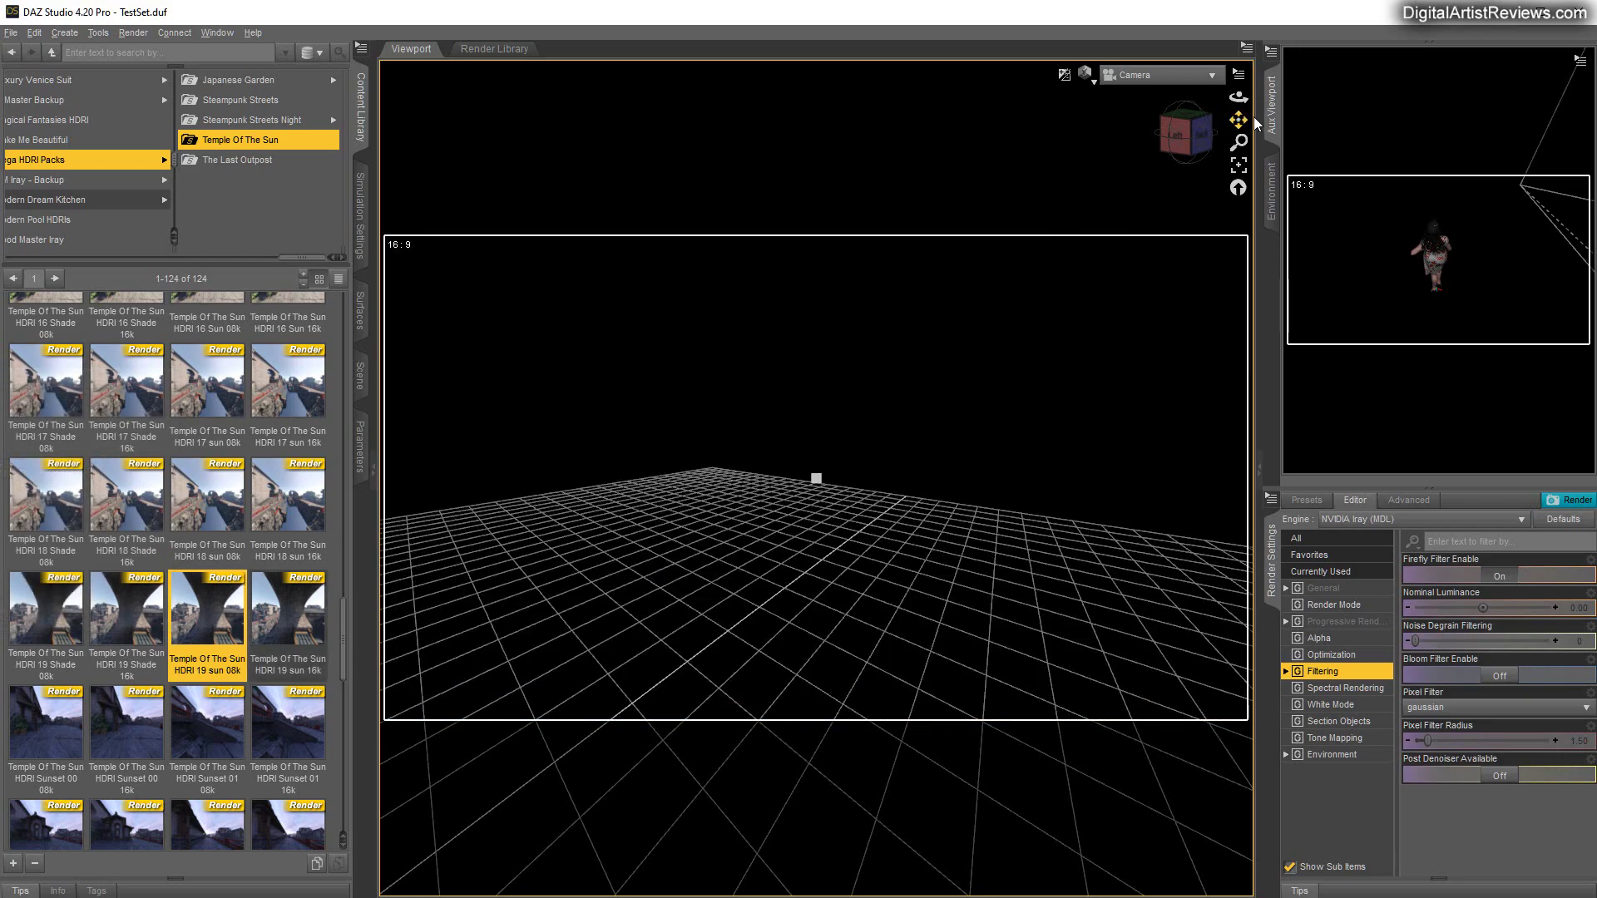
{"action": "left_click_drag", "start_coordinate": [1239, 98], "coordinate": [1585, 129]}
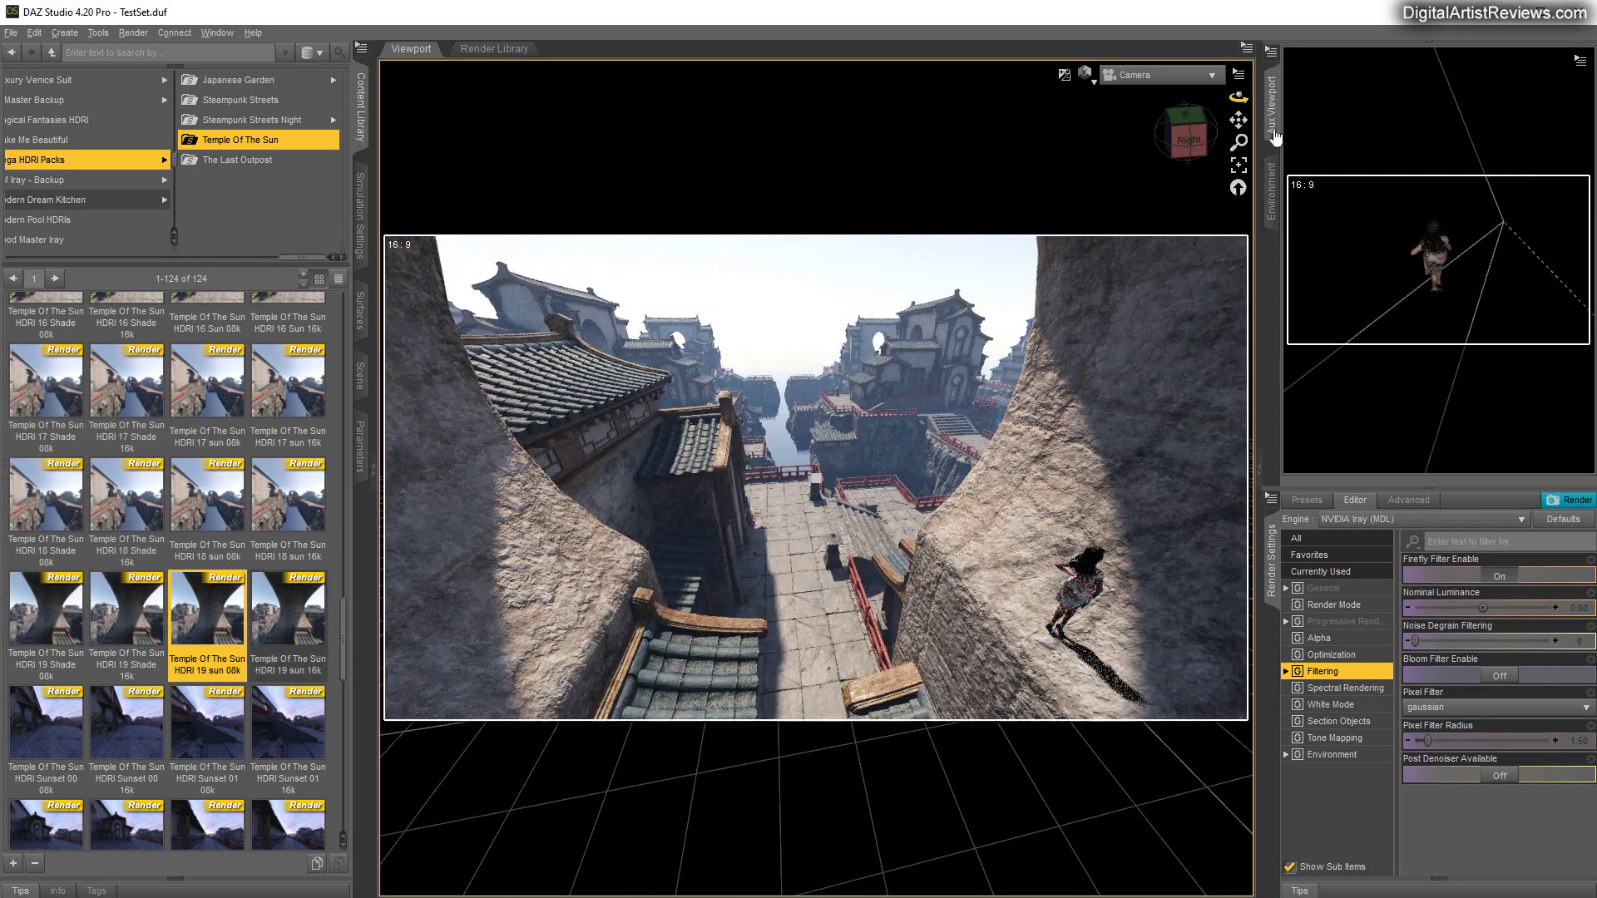
{"action": "left_click_drag", "start_coordinate": [1239, 123], "coordinate": [953, 83]}
{"action": "left_click_drag", "start_coordinate": [1239, 143], "coordinate": [1239, 232]}
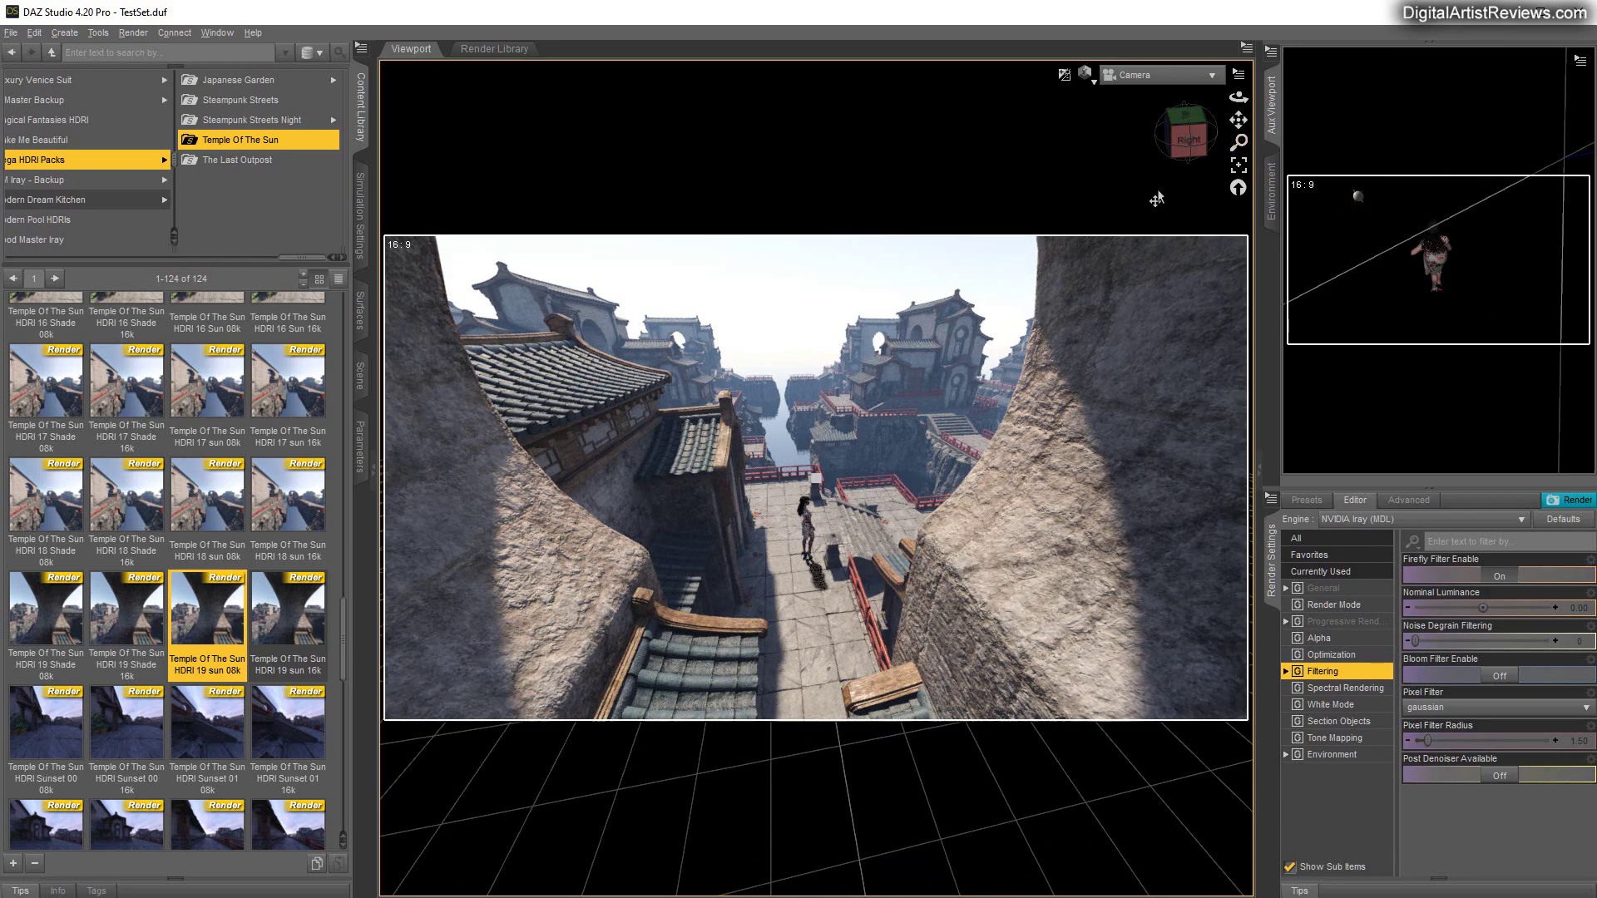
{"action": "left_click_drag", "start_coordinate": [1238, 96], "coordinate": [1052, 95]}
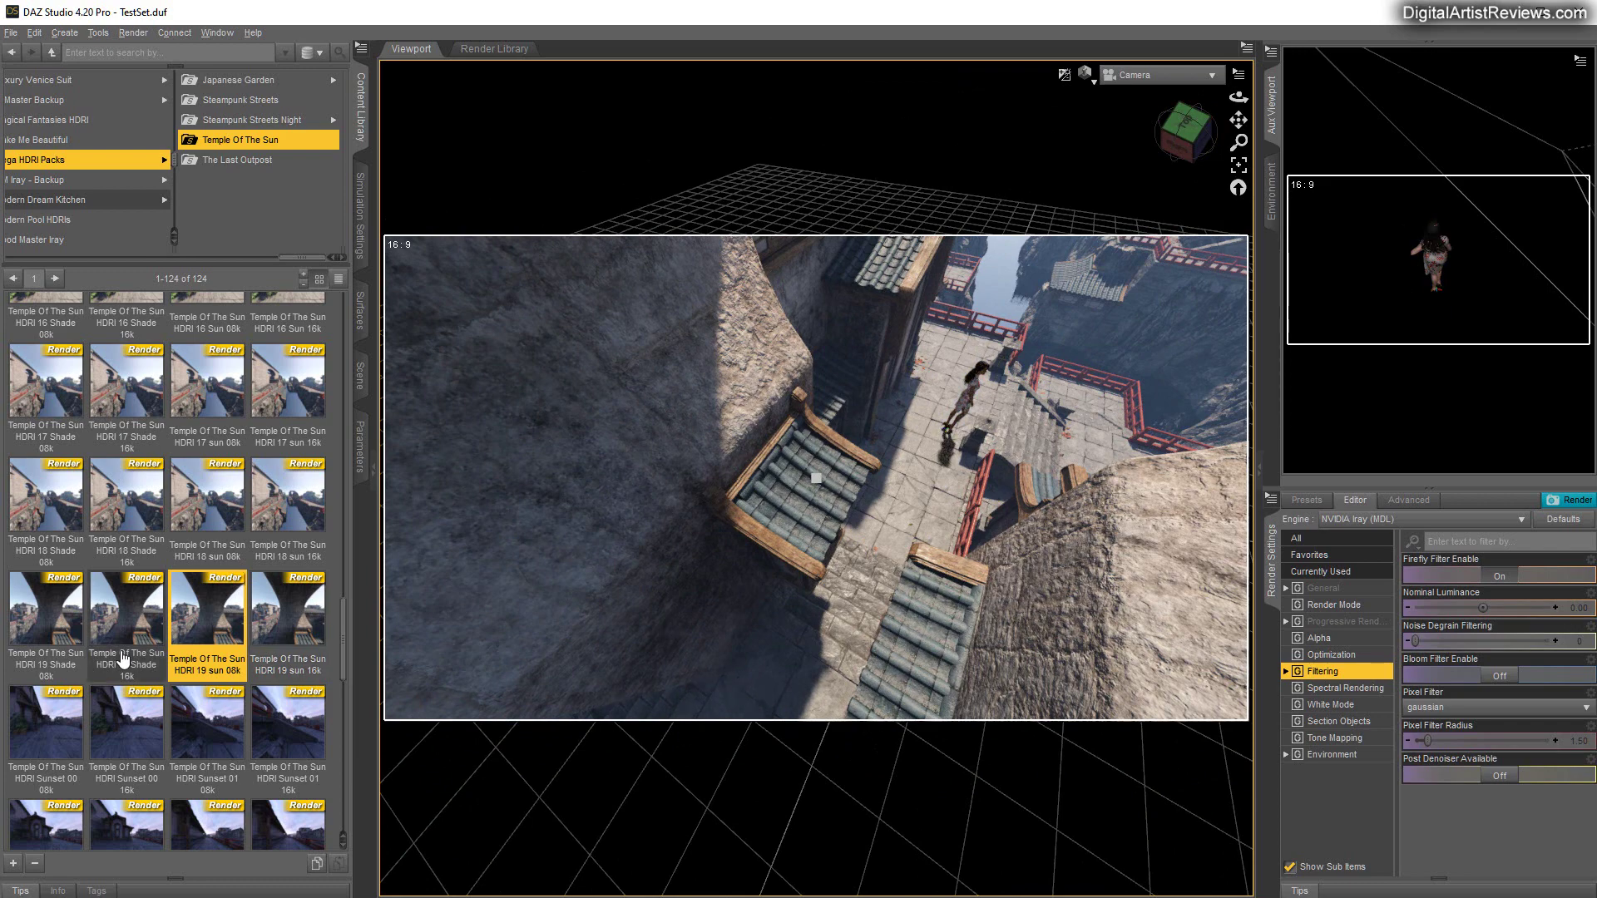
Try the Temple Of The Sun HDRI 19 Shade 08k preset, then replace it with HDRI 13 Shade 08k.
{"action": "double_click", "coordinate": [63, 629]}
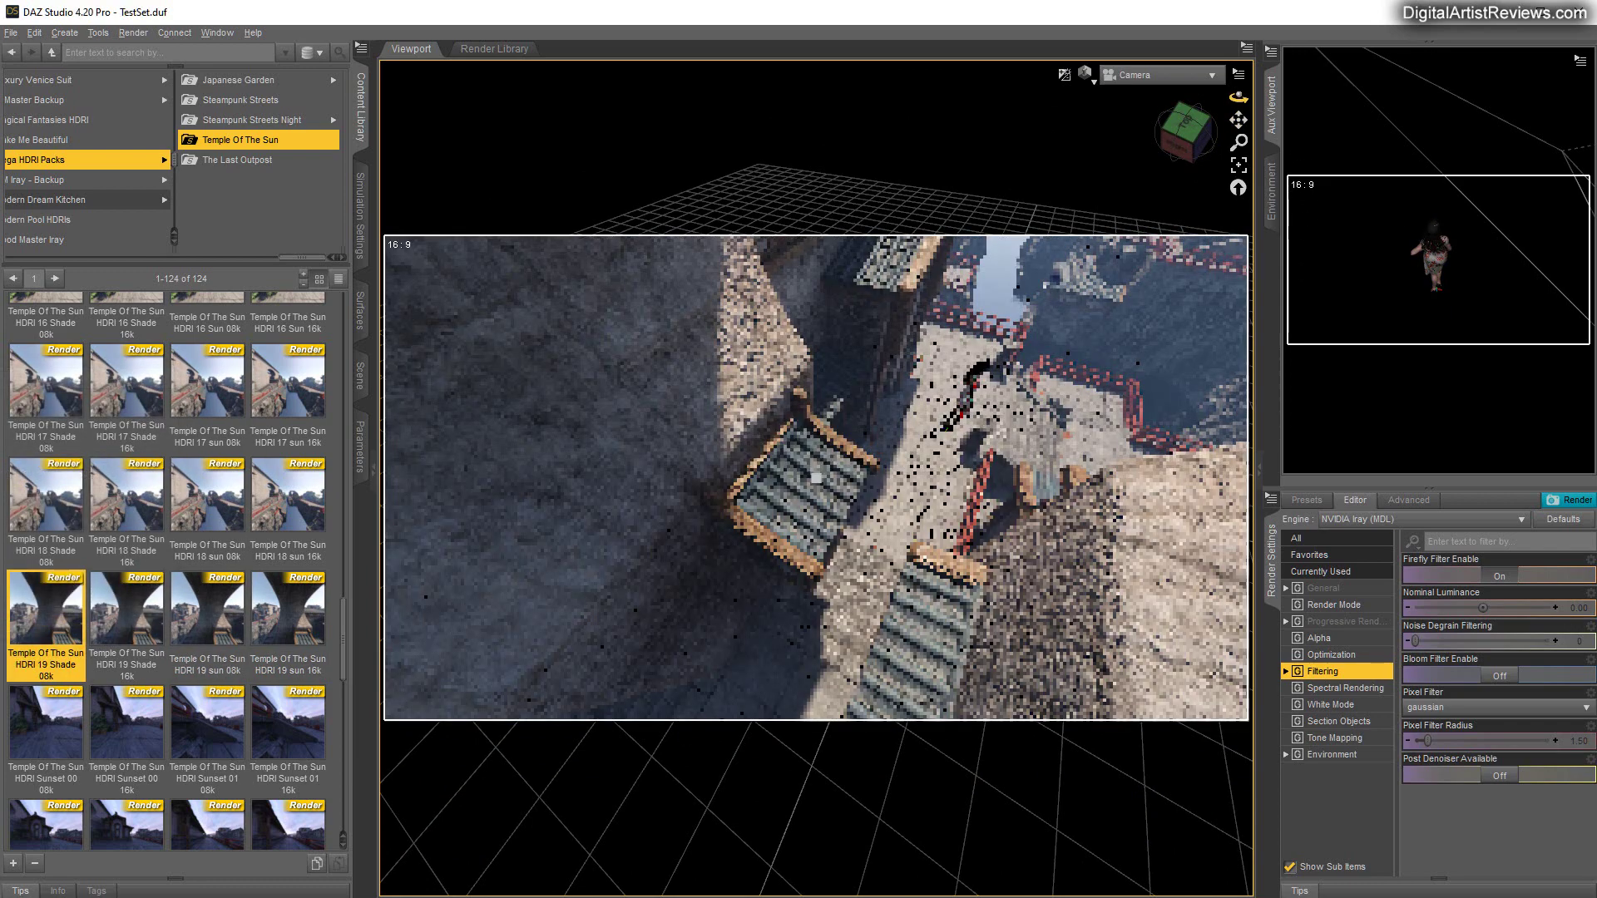
{"action": "left_click_drag", "start_coordinate": [1239, 119], "coordinate": [1238, 97]}
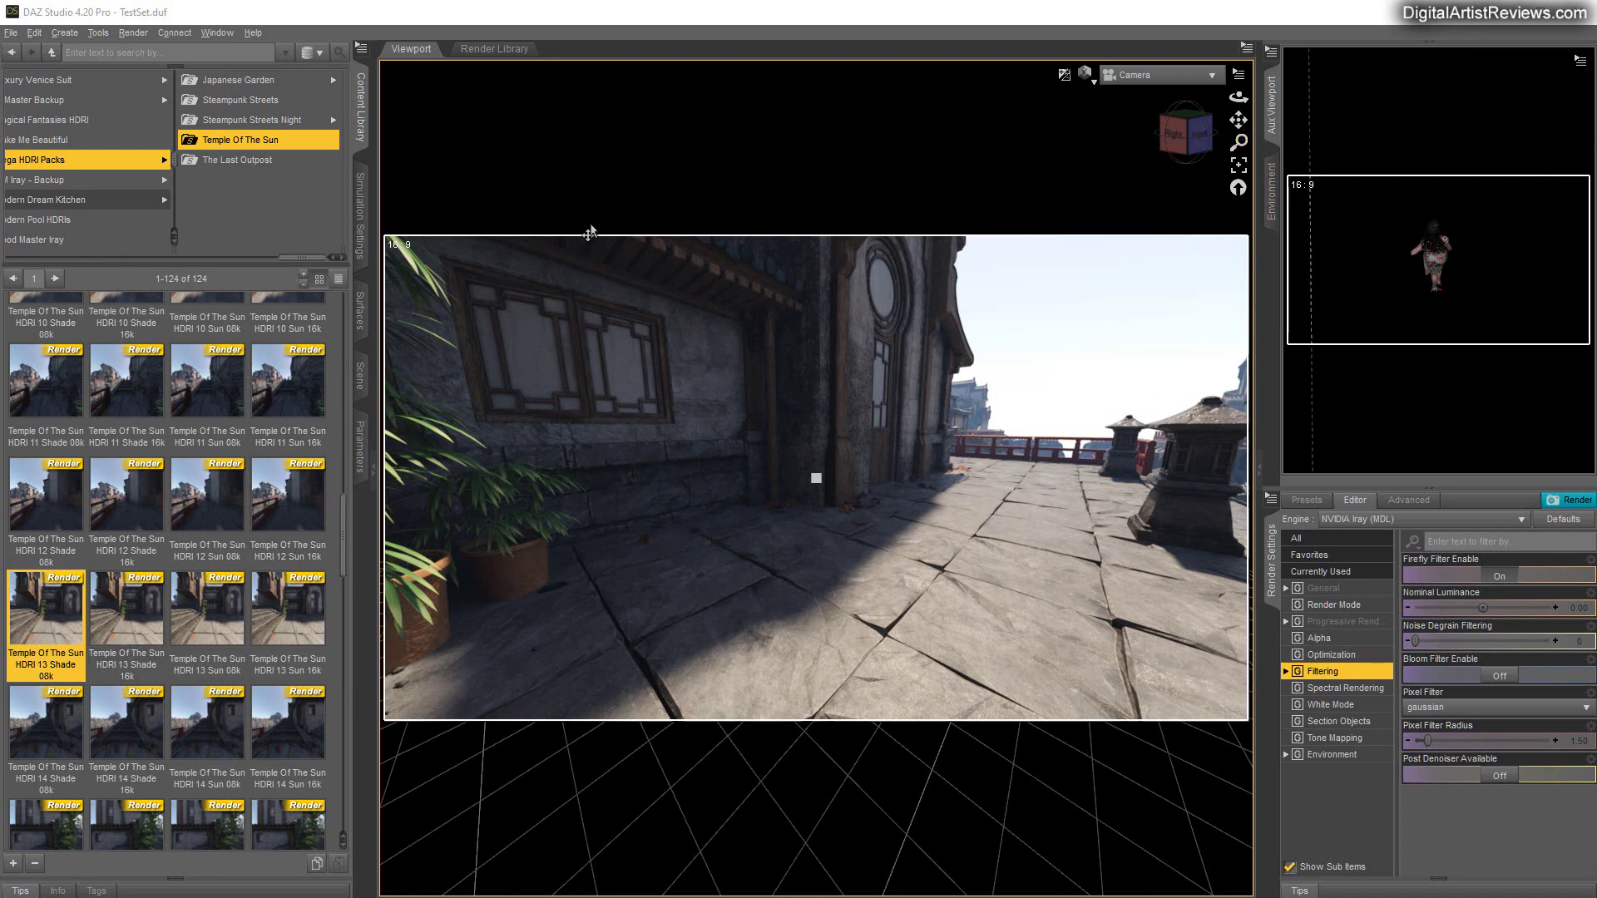
Set the camera's Y Translate to 100.
{"action": "left_click", "coordinate": [360, 366]}
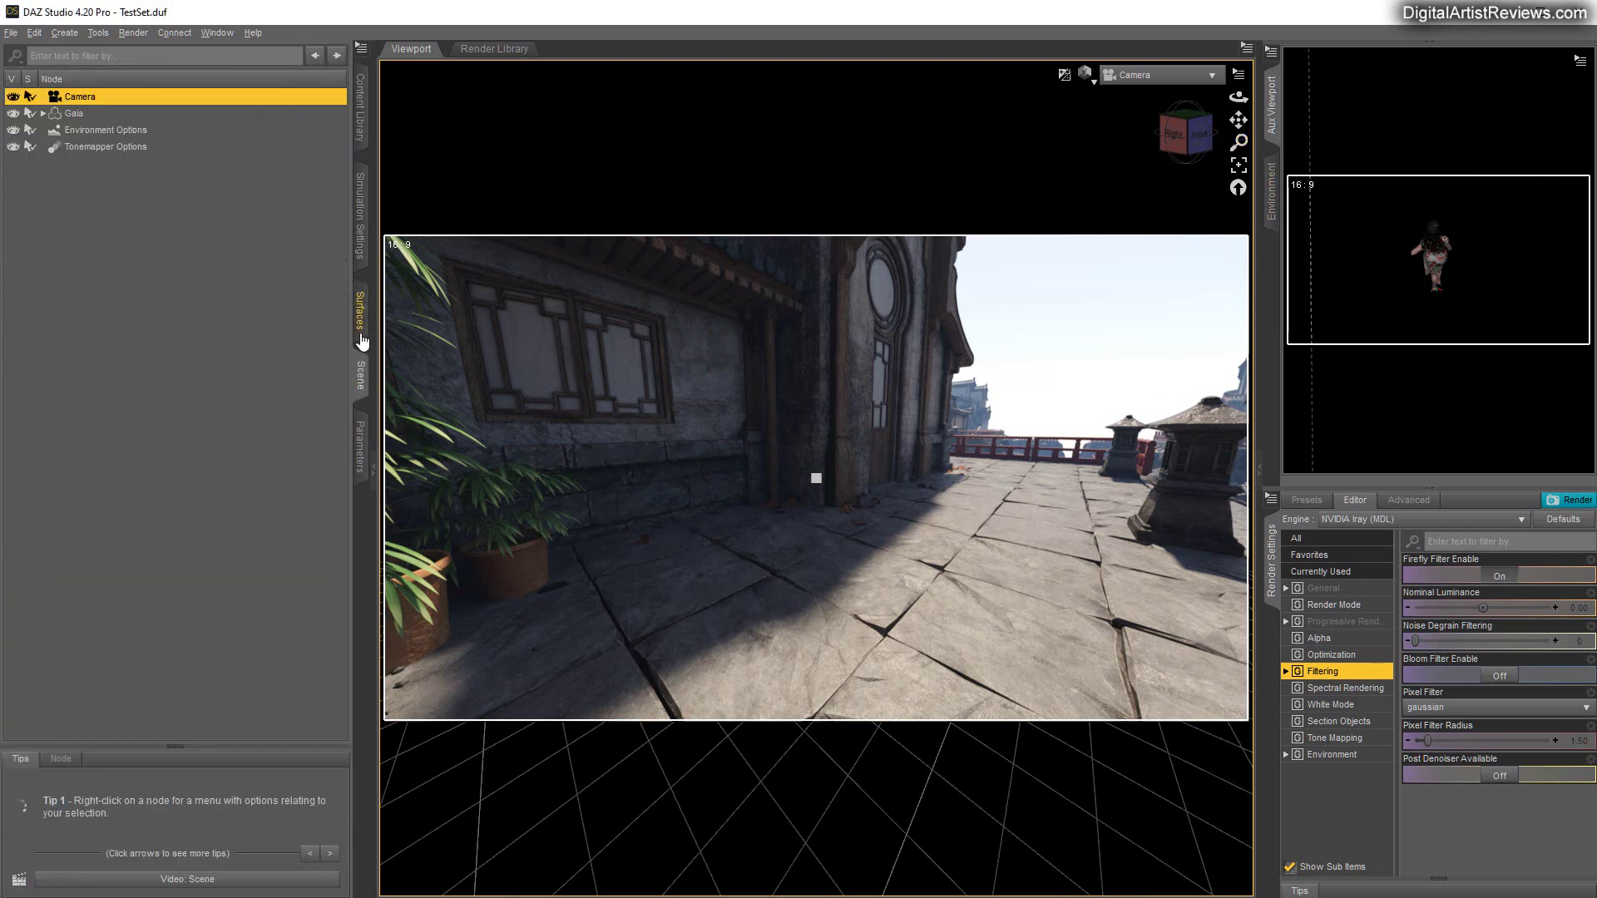
{"action": "left_click", "coordinate": [360, 422]}
{"action": "left_click", "coordinate": [43, 123]}
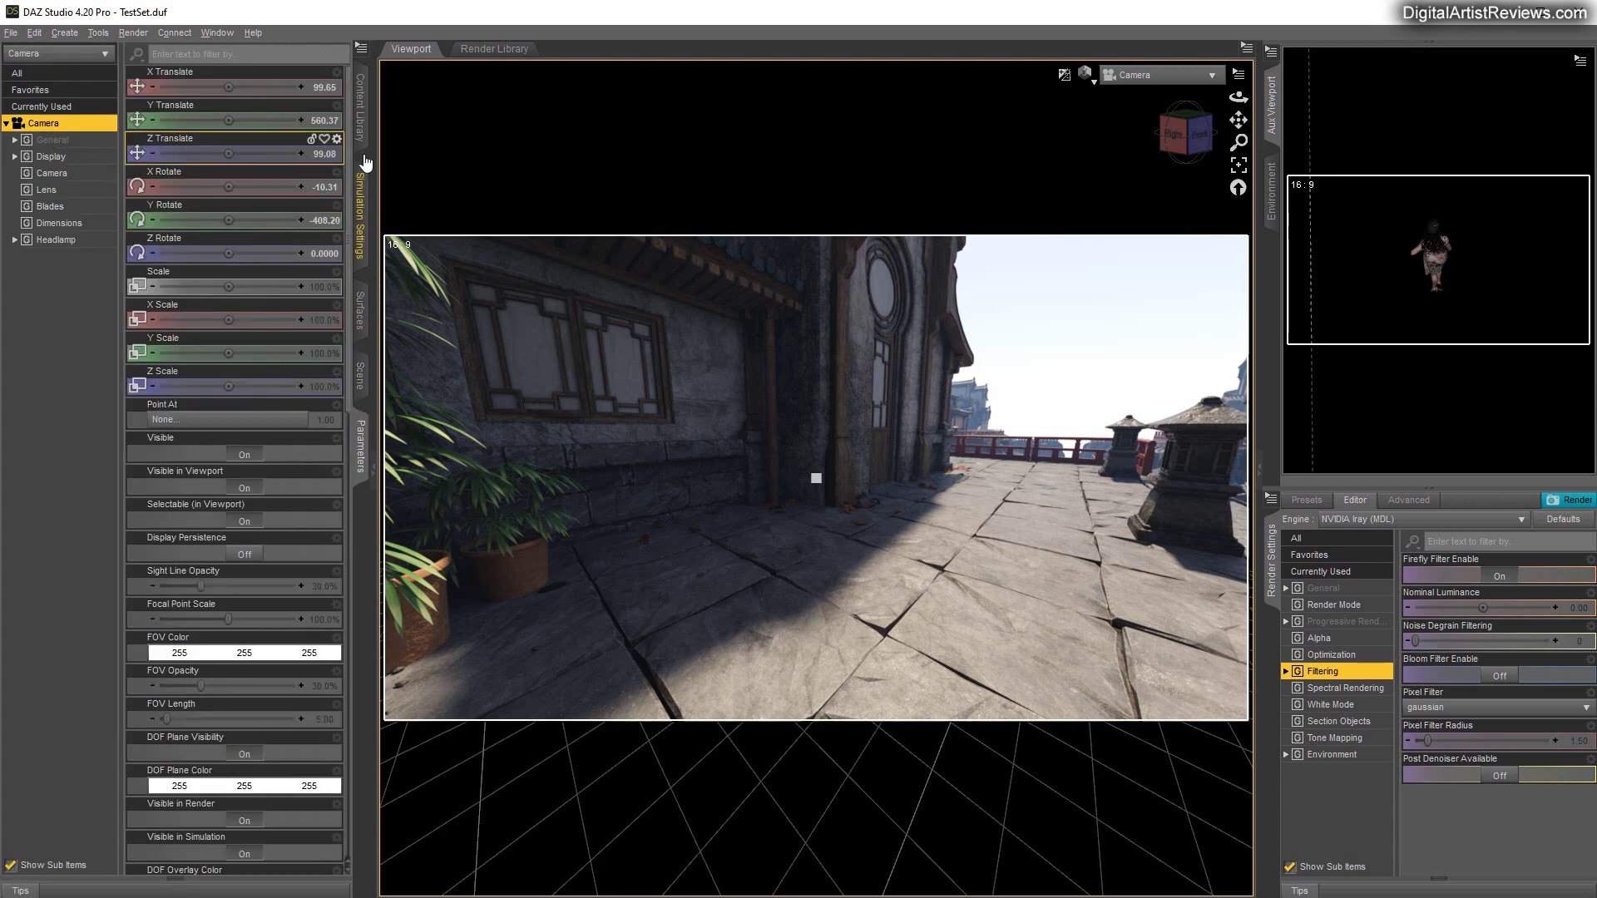
{"action": "left_click", "coordinate": [318, 121]}
{"action": "type", "text": "100"}
{"action": "key", "text": "Return"}
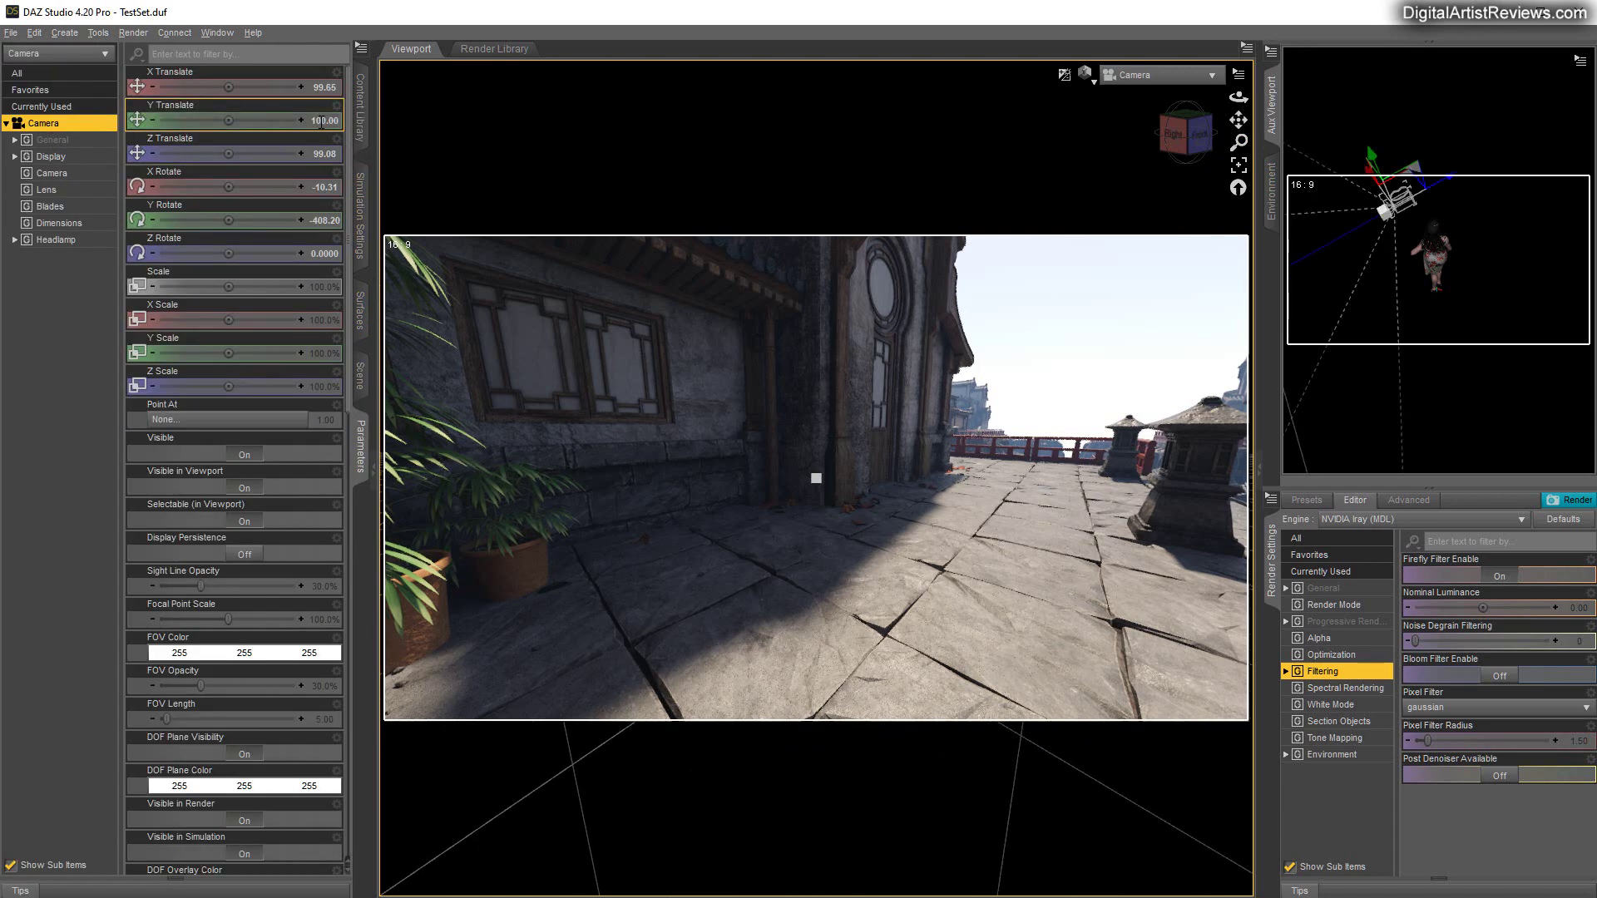
Orbit, pan and dolly the camera to frame the figure full length in the shade in front of the temple wall.
{"action": "right_click_drag", "start_coordinate": [1239, 97], "coordinate": [1302, 103]}
{"action": "left_click_drag", "start_coordinate": [1238, 120], "coordinate": [1269, 104]}
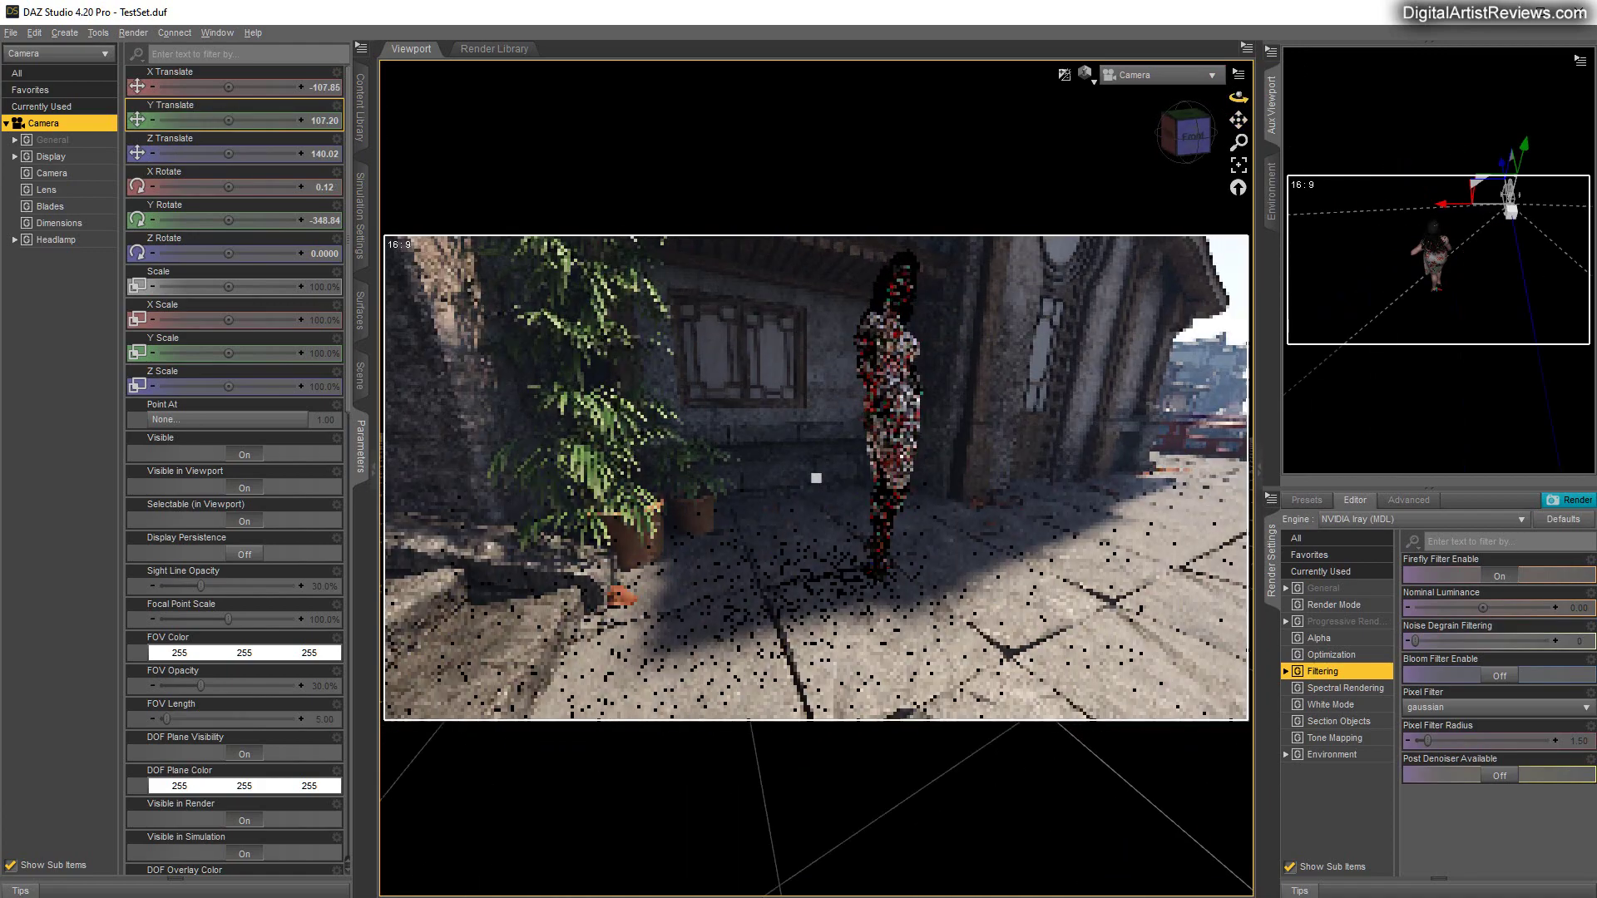
{"action": "left_click_drag", "start_coordinate": [816, 478], "coordinate": [750, 376]}
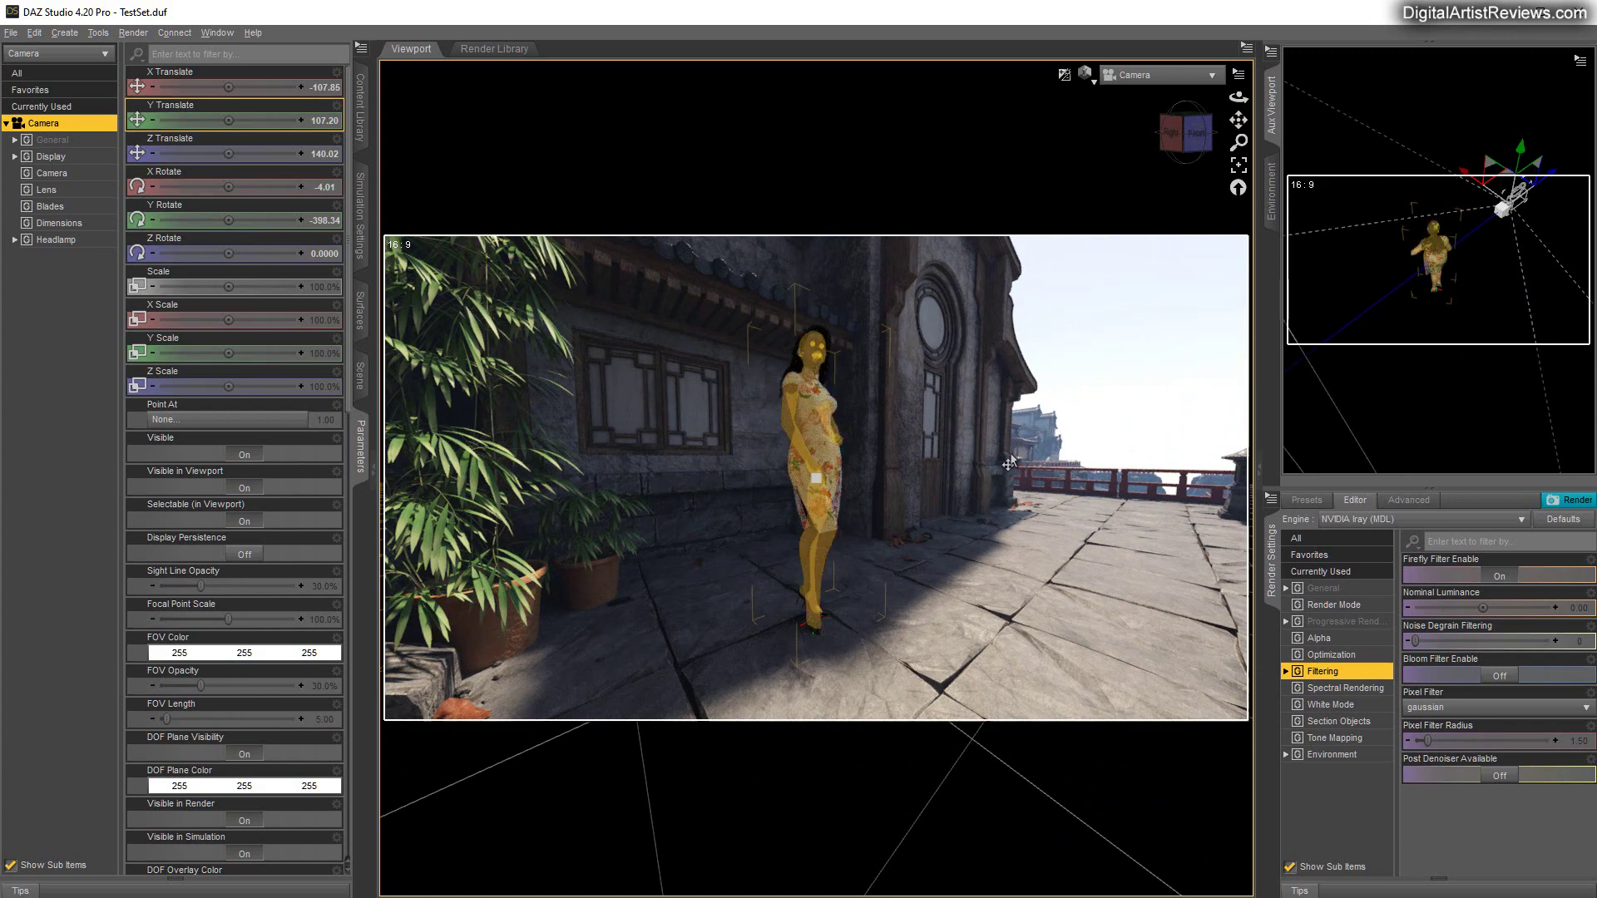
{"action": "mouse_move", "coordinate": [1240, 144]}
{"action": "left_mouse_down"}
{"action": "mouse_move", "coordinate": [1239, 172]}
{"action": "mouse_move", "coordinate": [1243, 120]}
{"action": "mouse_move", "coordinate": [1309, 118]}
{"action": "mouse_move", "coordinate": [1223, 124]}
{"action": "left_mouse_up"}
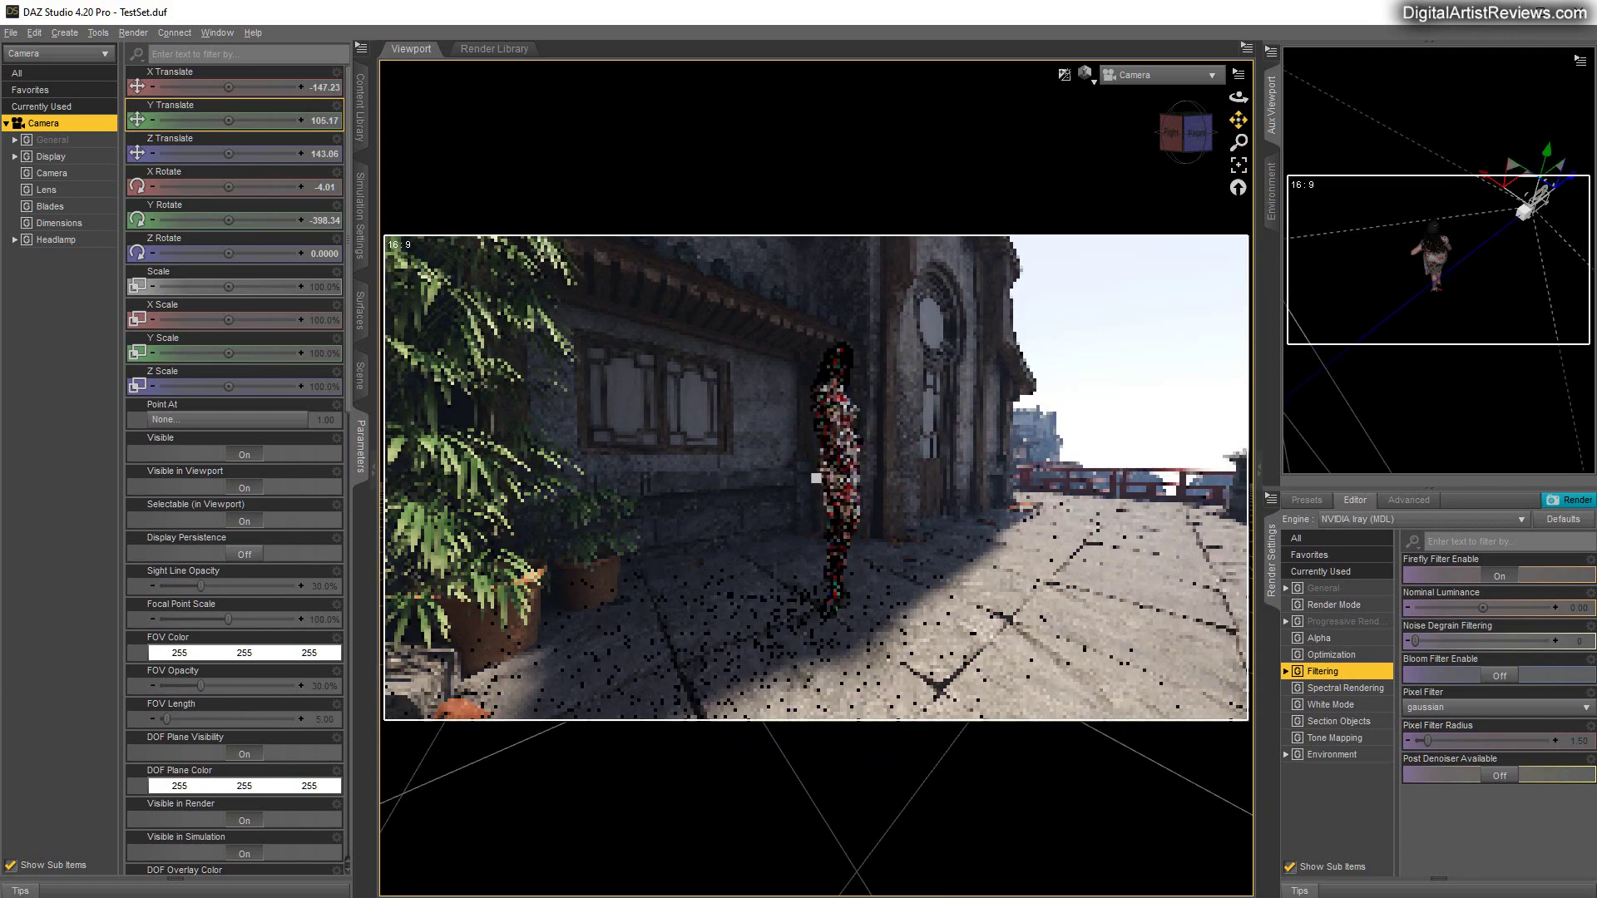
Set the camera's Y Translate back to 100 and turn the camera along the walkway, with the figure beside the shaded wall.
{"action": "left_click", "coordinate": [326, 121]}
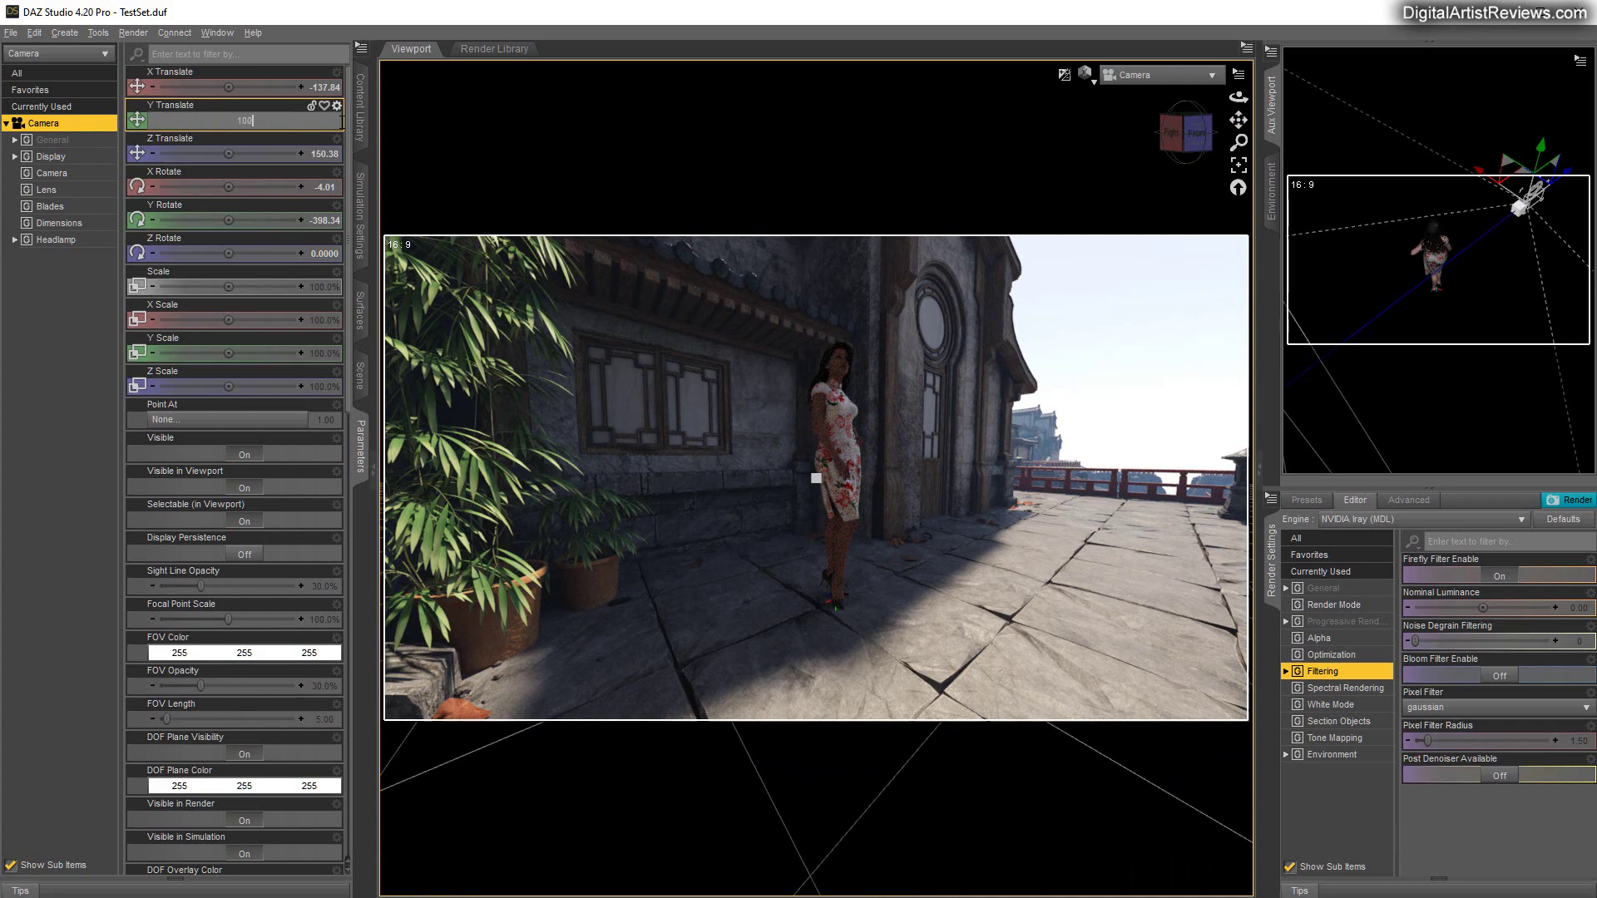
{"action": "type", "text": "100"}
{"action": "key", "text": "Return"}
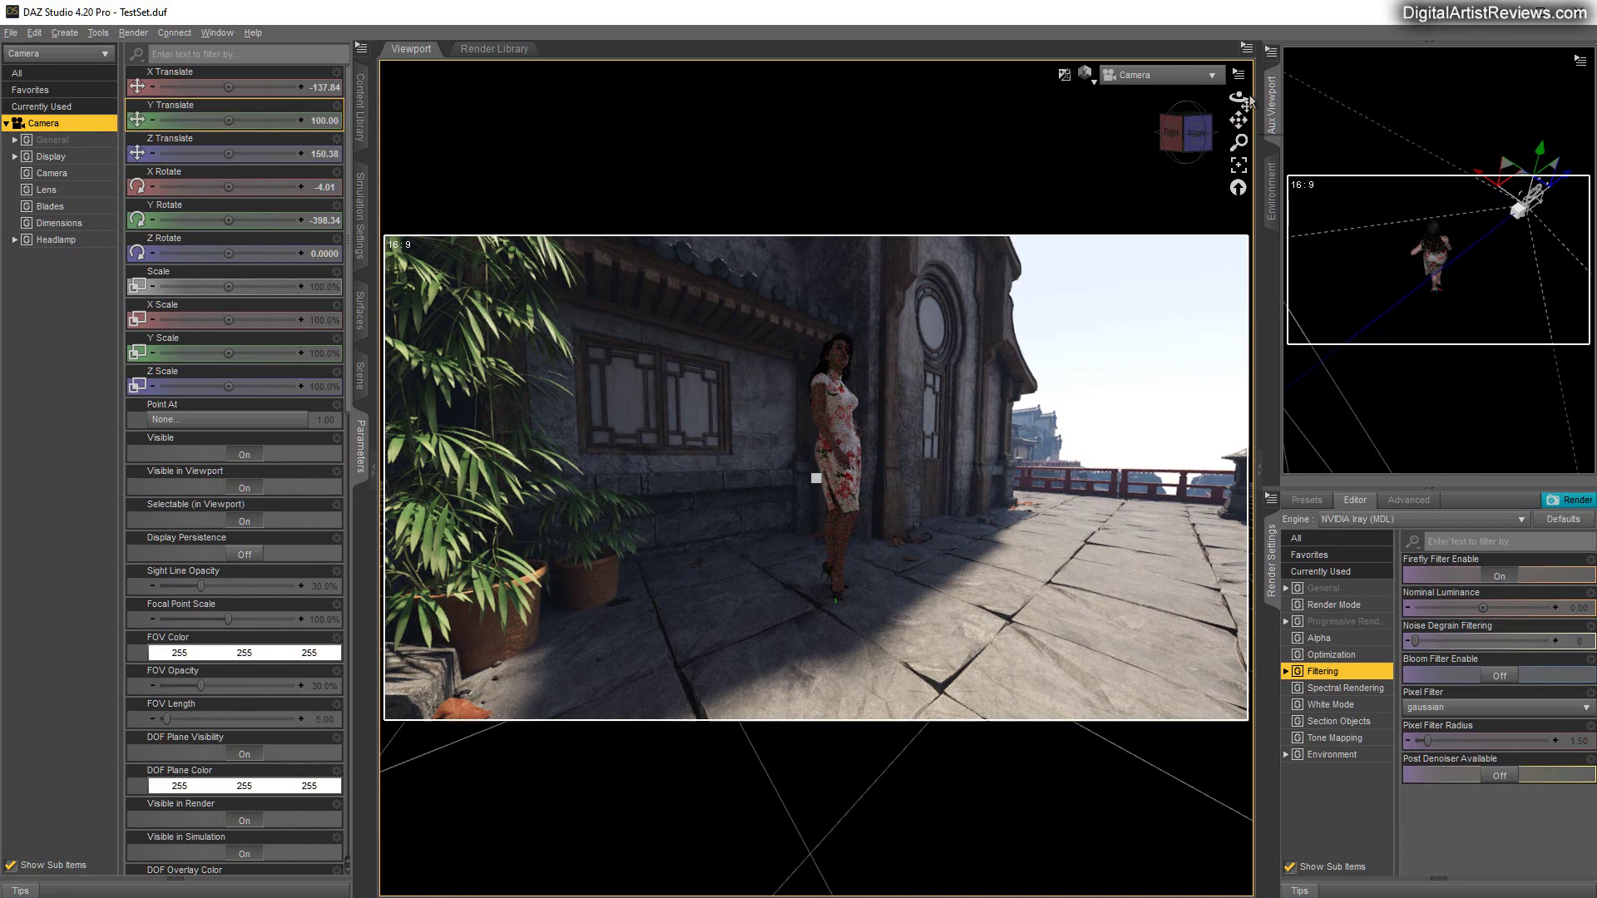
{"action": "right_click", "coordinate": [1252, 98]}
{"action": "left_click", "coordinate": [1242, 25]}
{"action": "right_click_drag", "start_coordinate": [1239, 97], "coordinate": [1310, 92]}
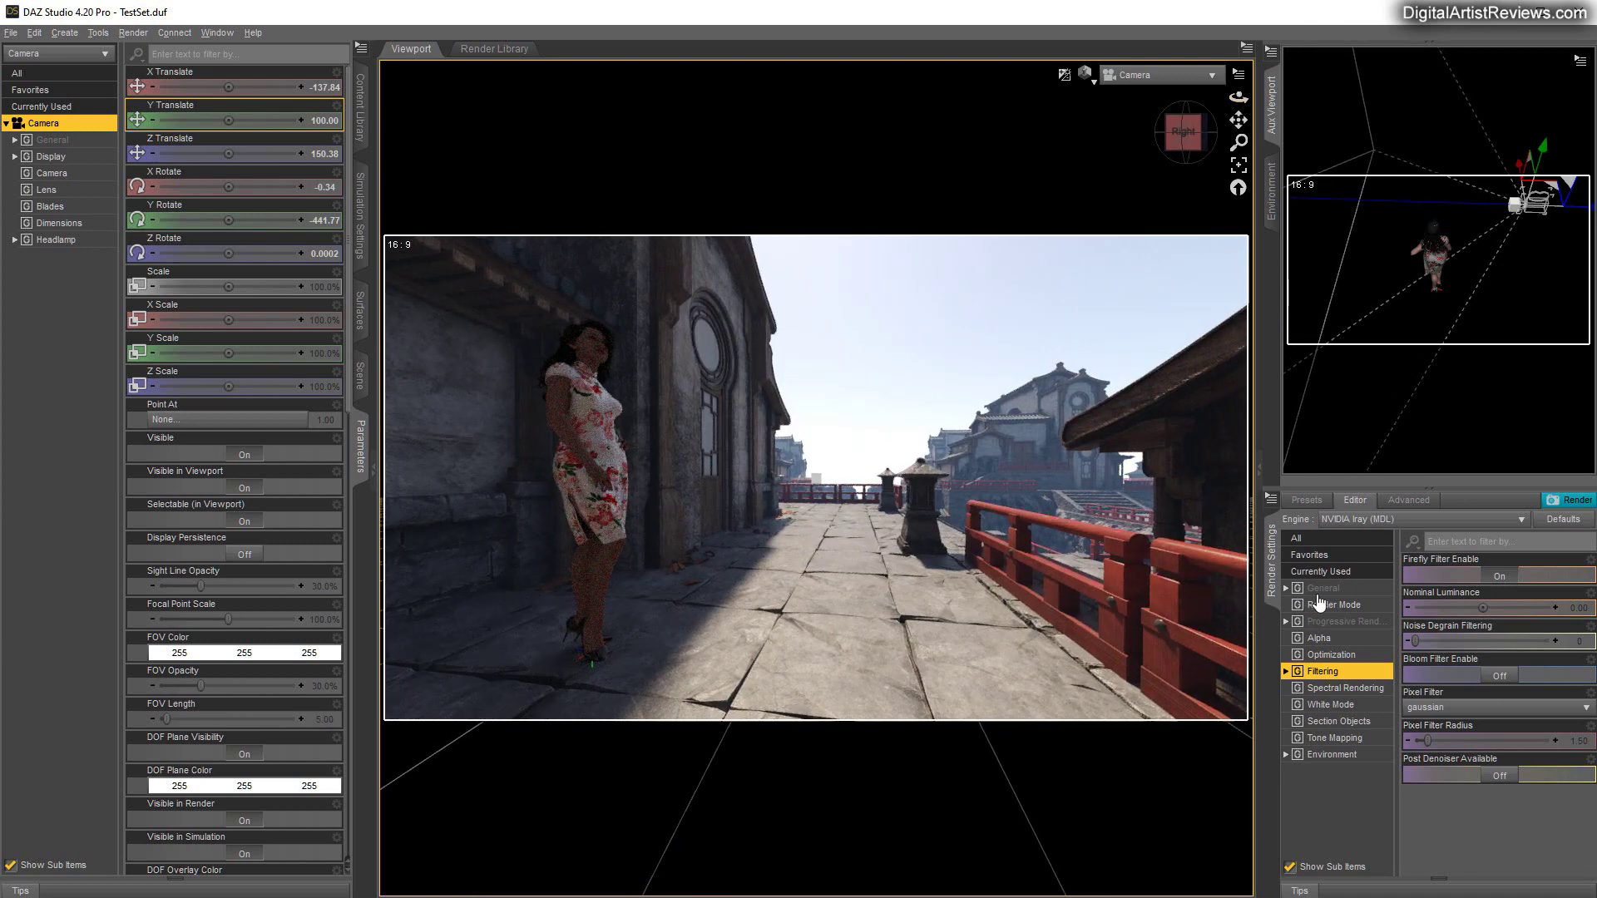
Render the camera view and save the last render as Image1 in the Desktop Images folder.
{"action": "left_click", "coordinate": [1329, 621]}
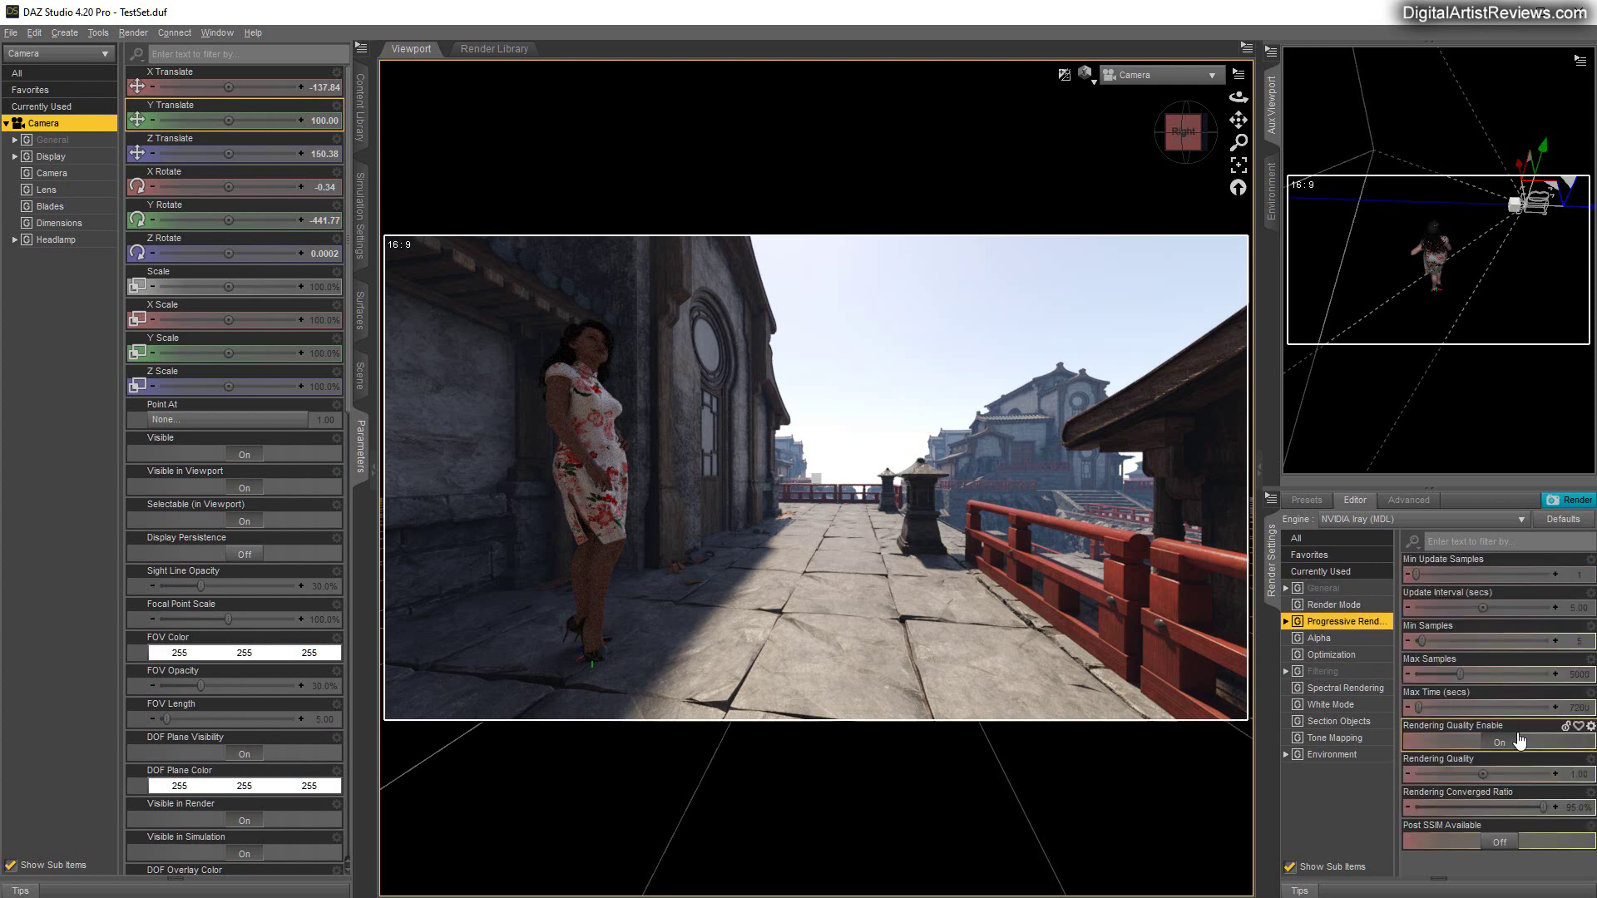
{"action": "left_click", "coordinate": [1560, 502]}
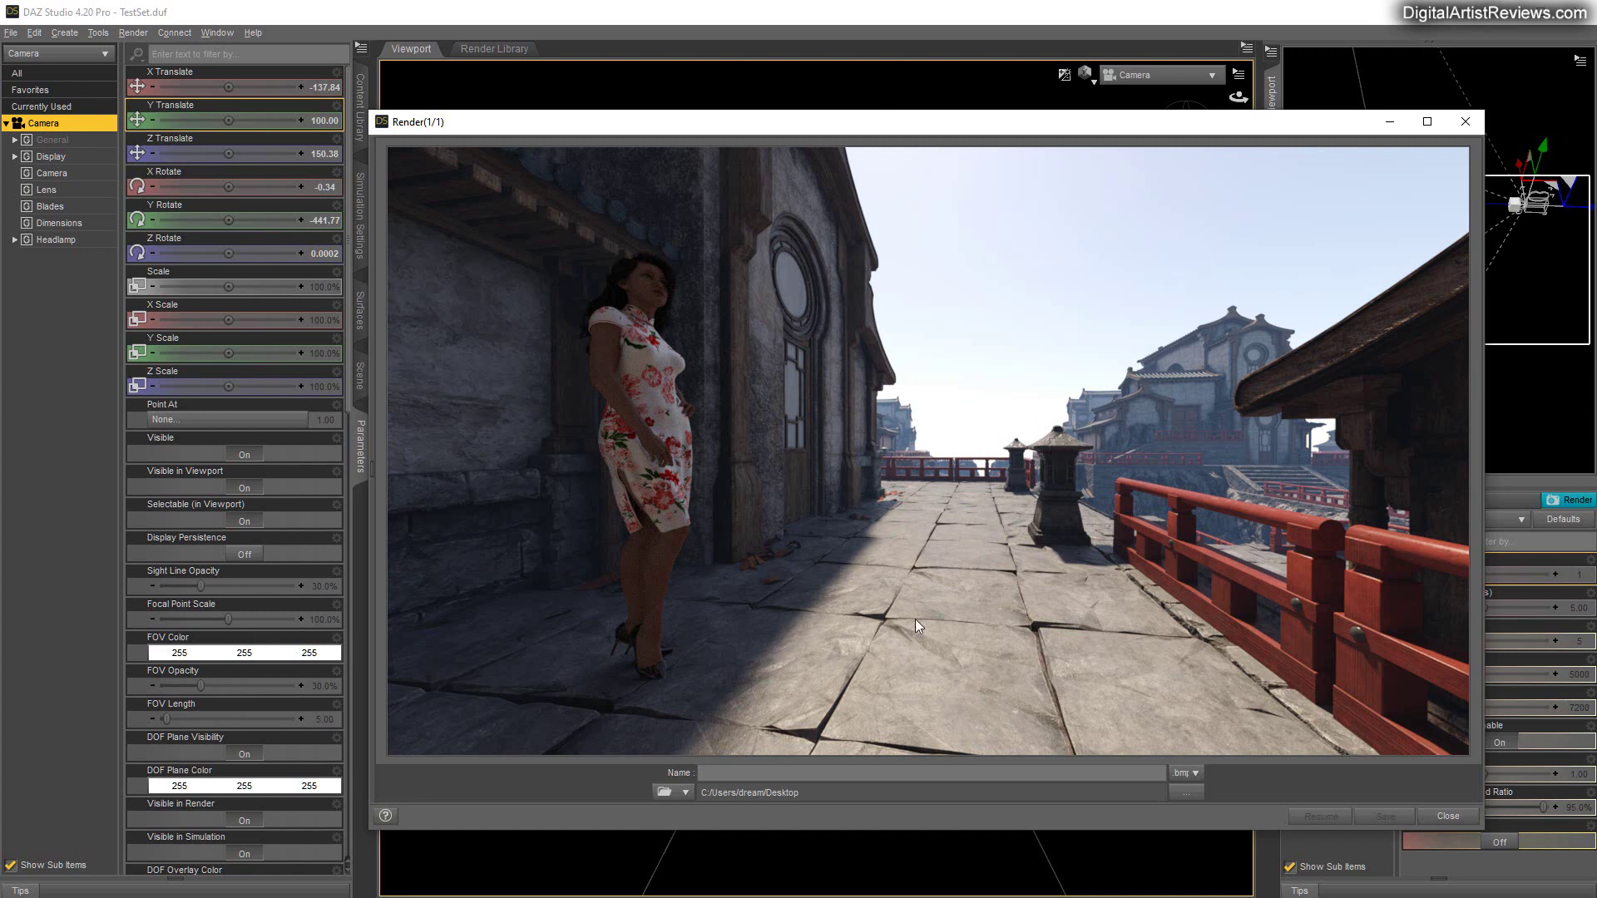
{"action": "left_click", "coordinate": [11, 33]}
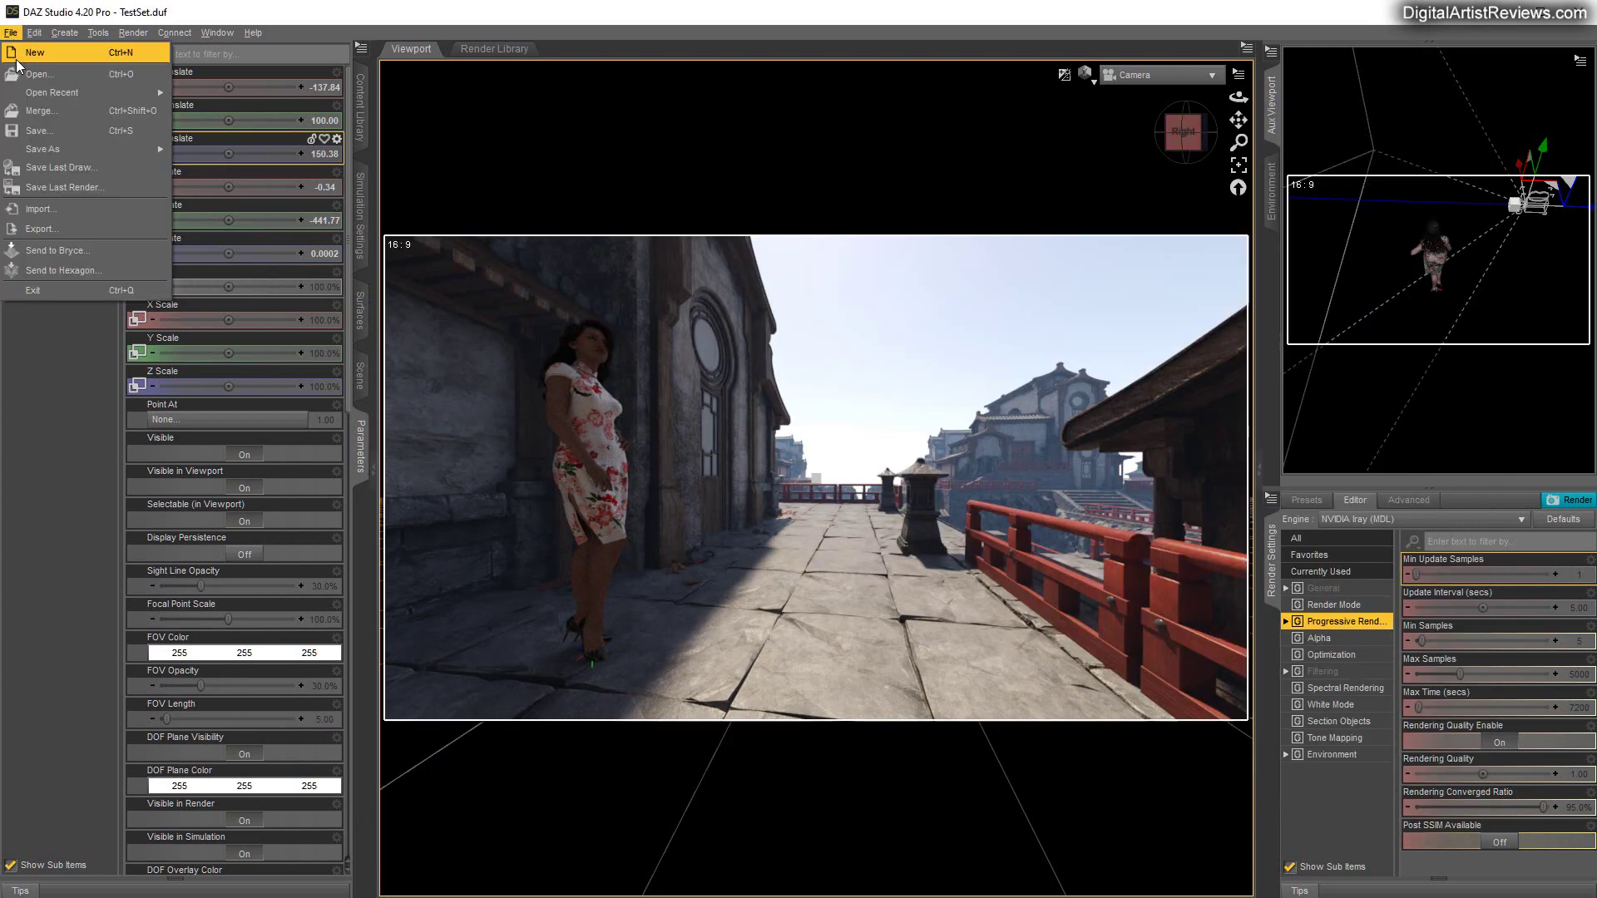
{"action": "left_click", "coordinate": [57, 190]}
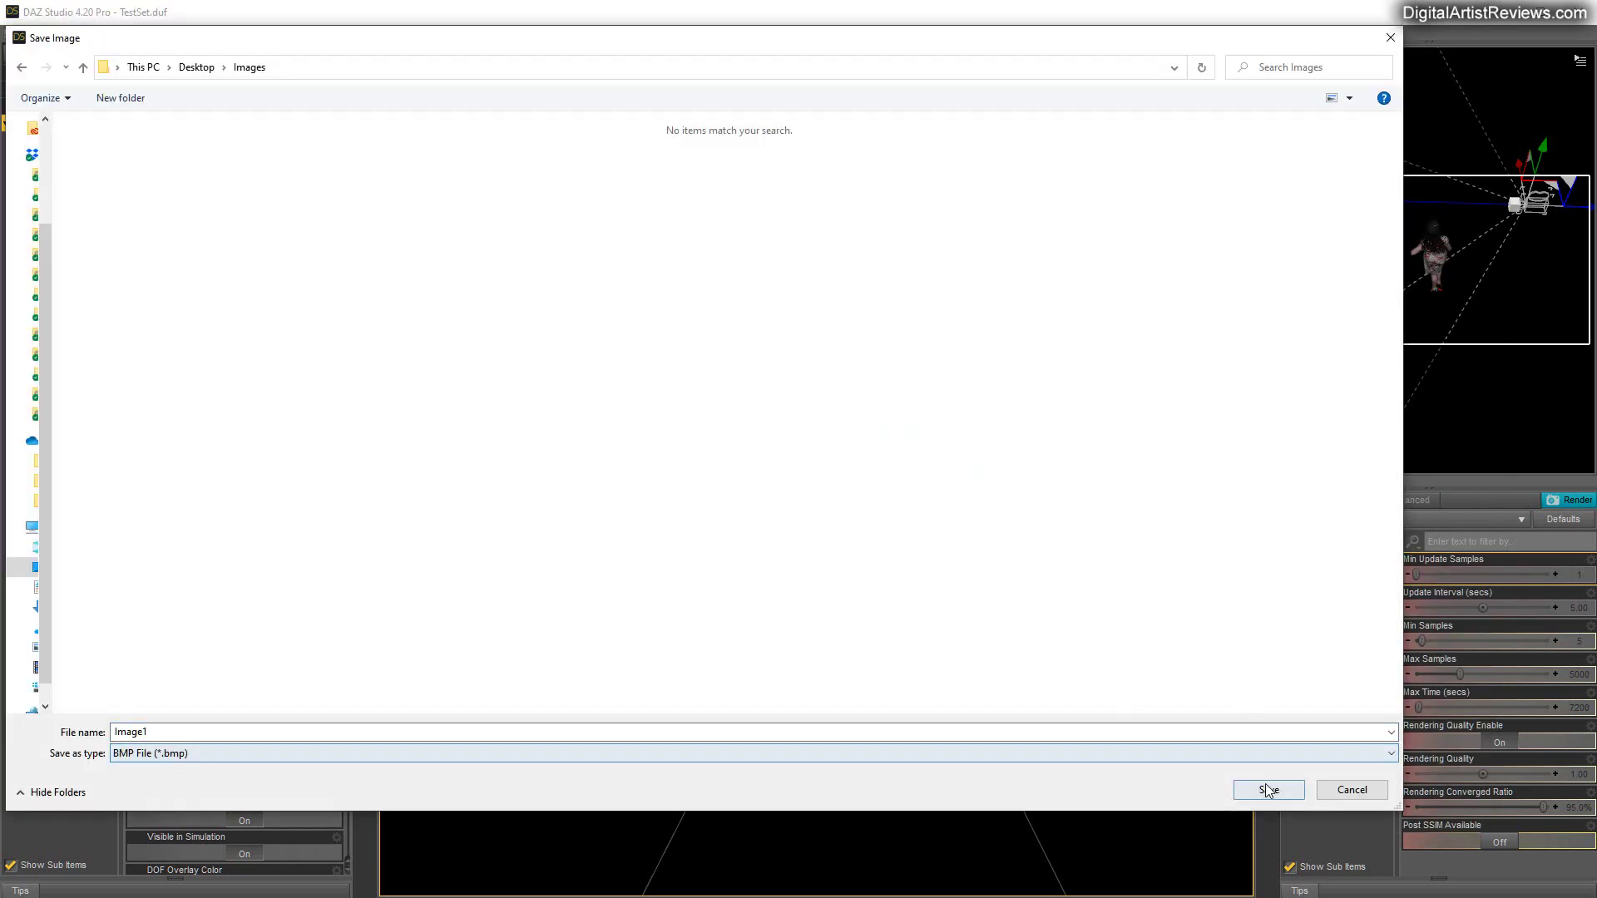
{"action": "left_click", "coordinate": [1270, 789]}
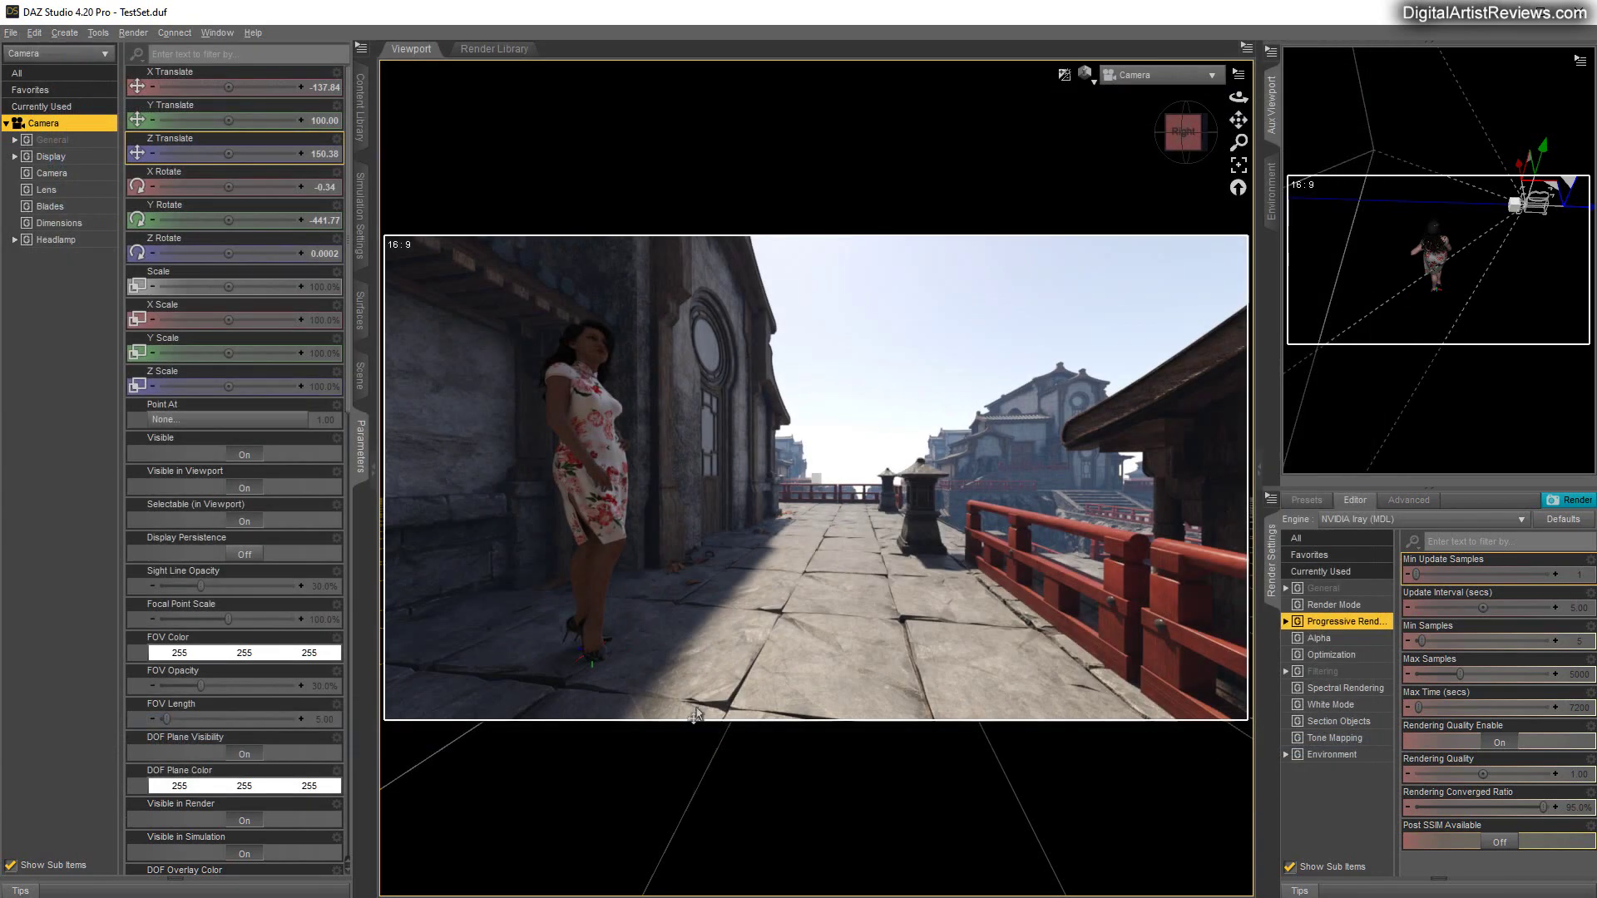
Select the figure, switch the viewport from Iray to a plain shaded preview, and move the figure across the floor towards the railing side.
{"action": "left_click", "coordinate": [359, 376]}
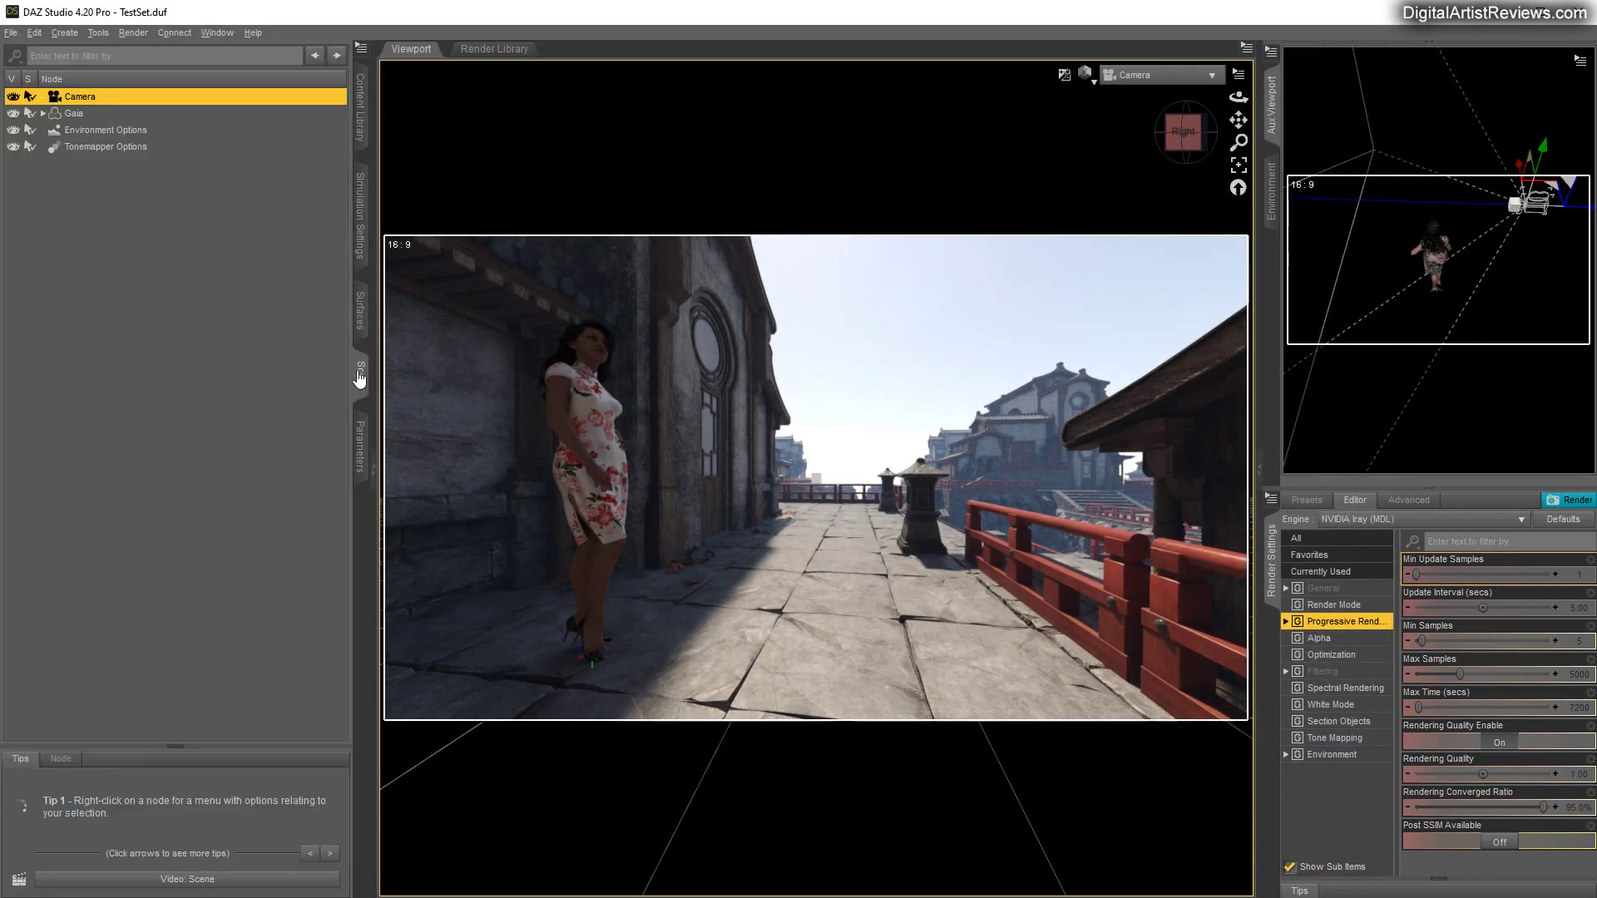
{"action": "left_click", "coordinate": [363, 140]}
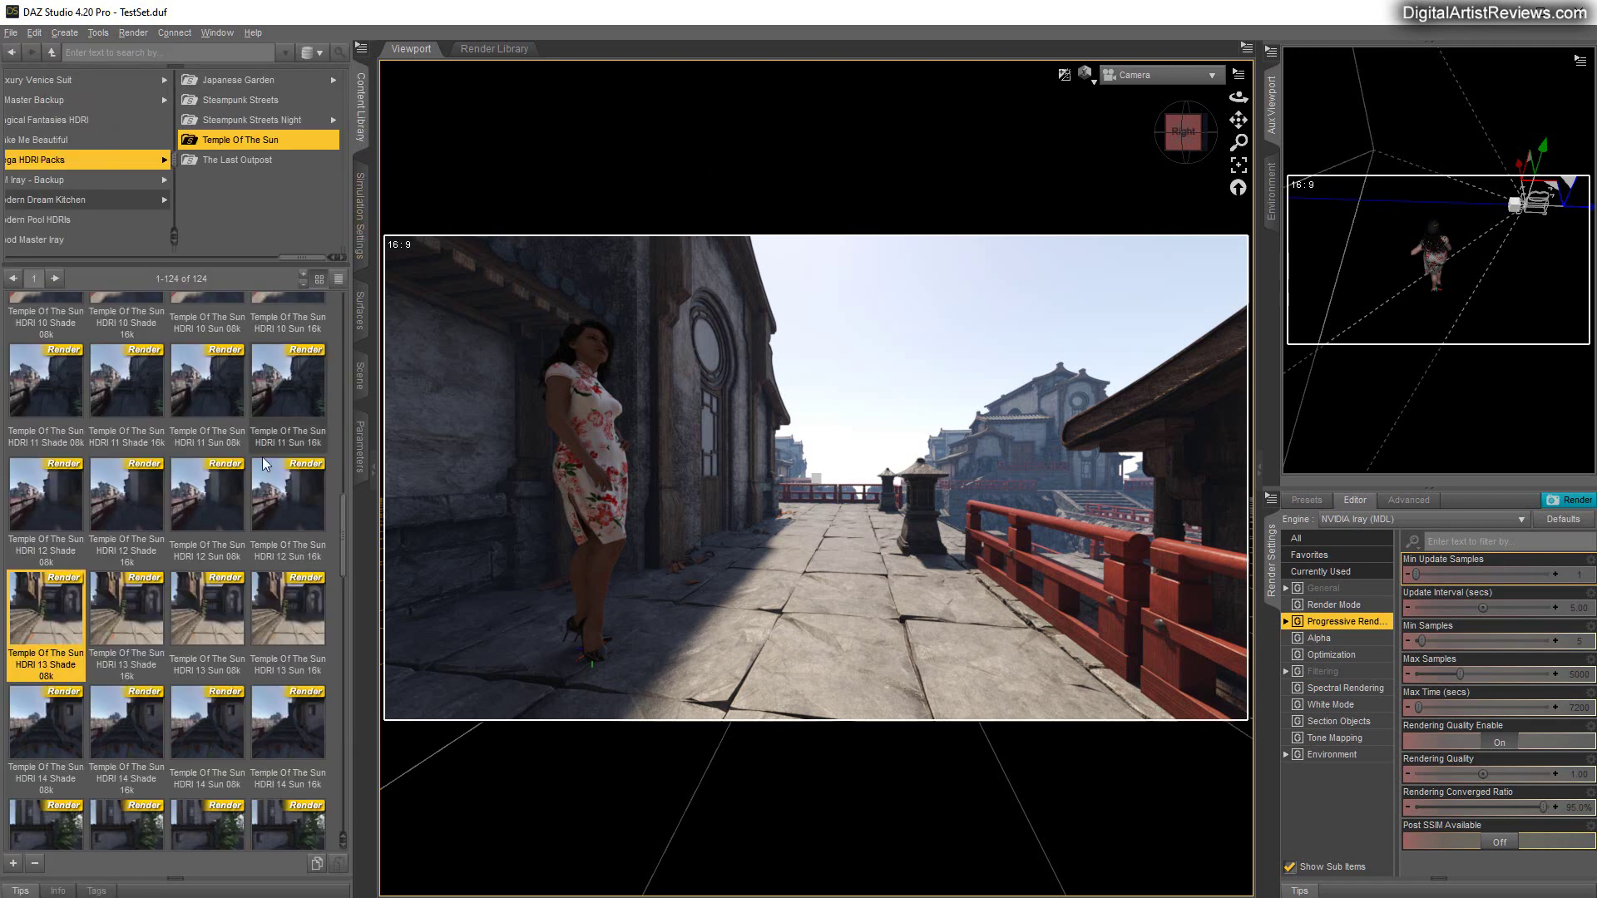
{"action": "left_click", "coordinate": [360, 376]}
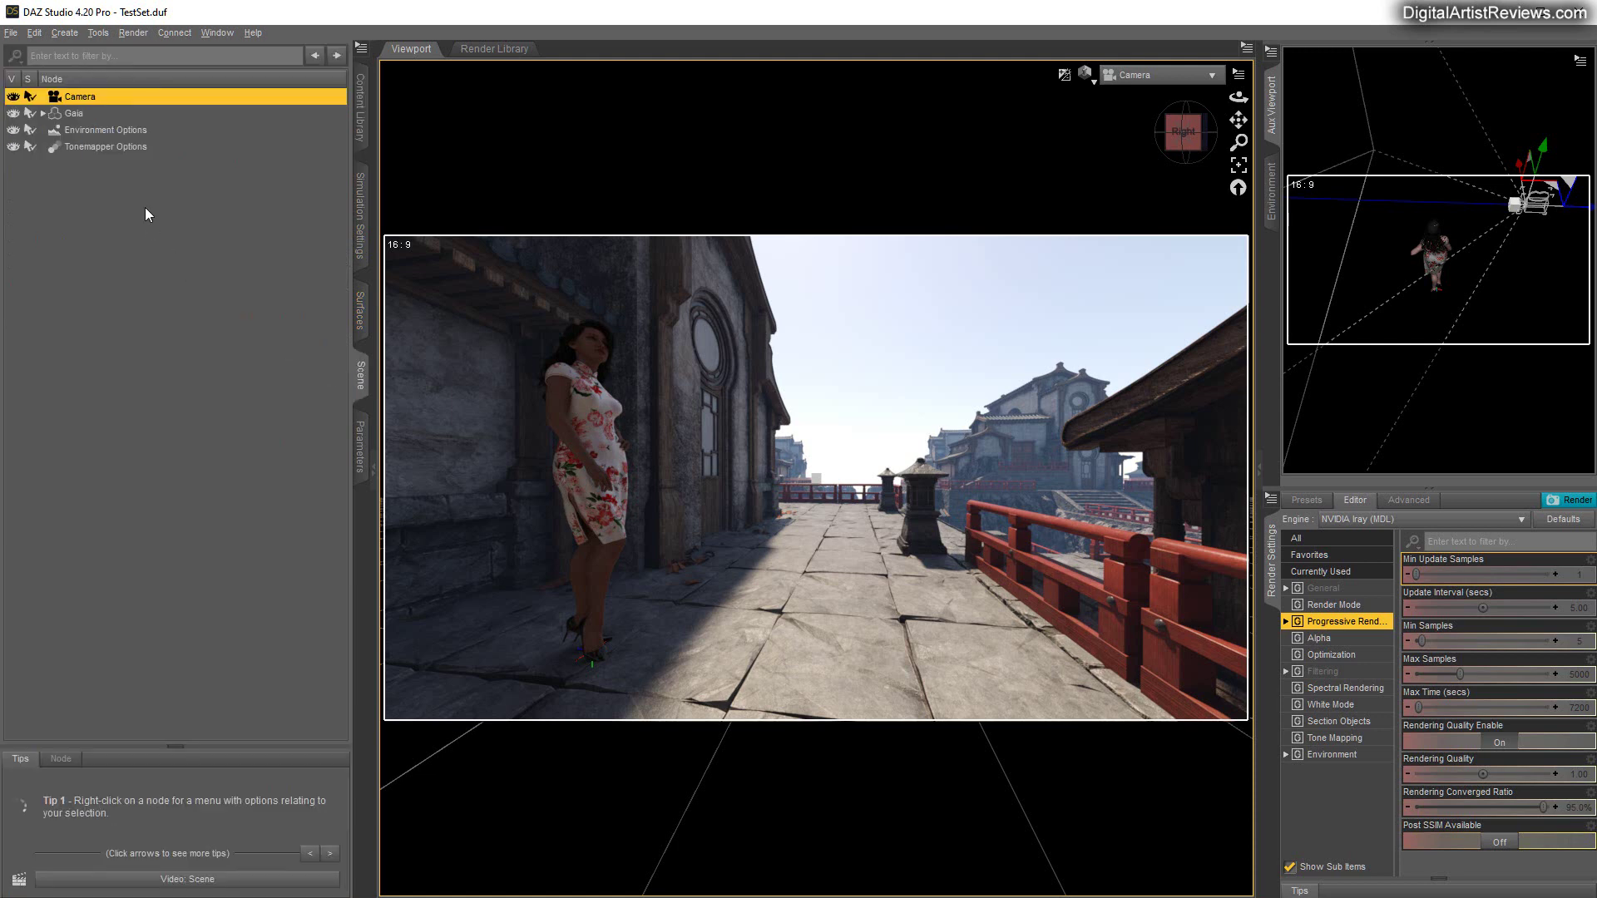
{"action": "left_click", "coordinate": [73, 113]}
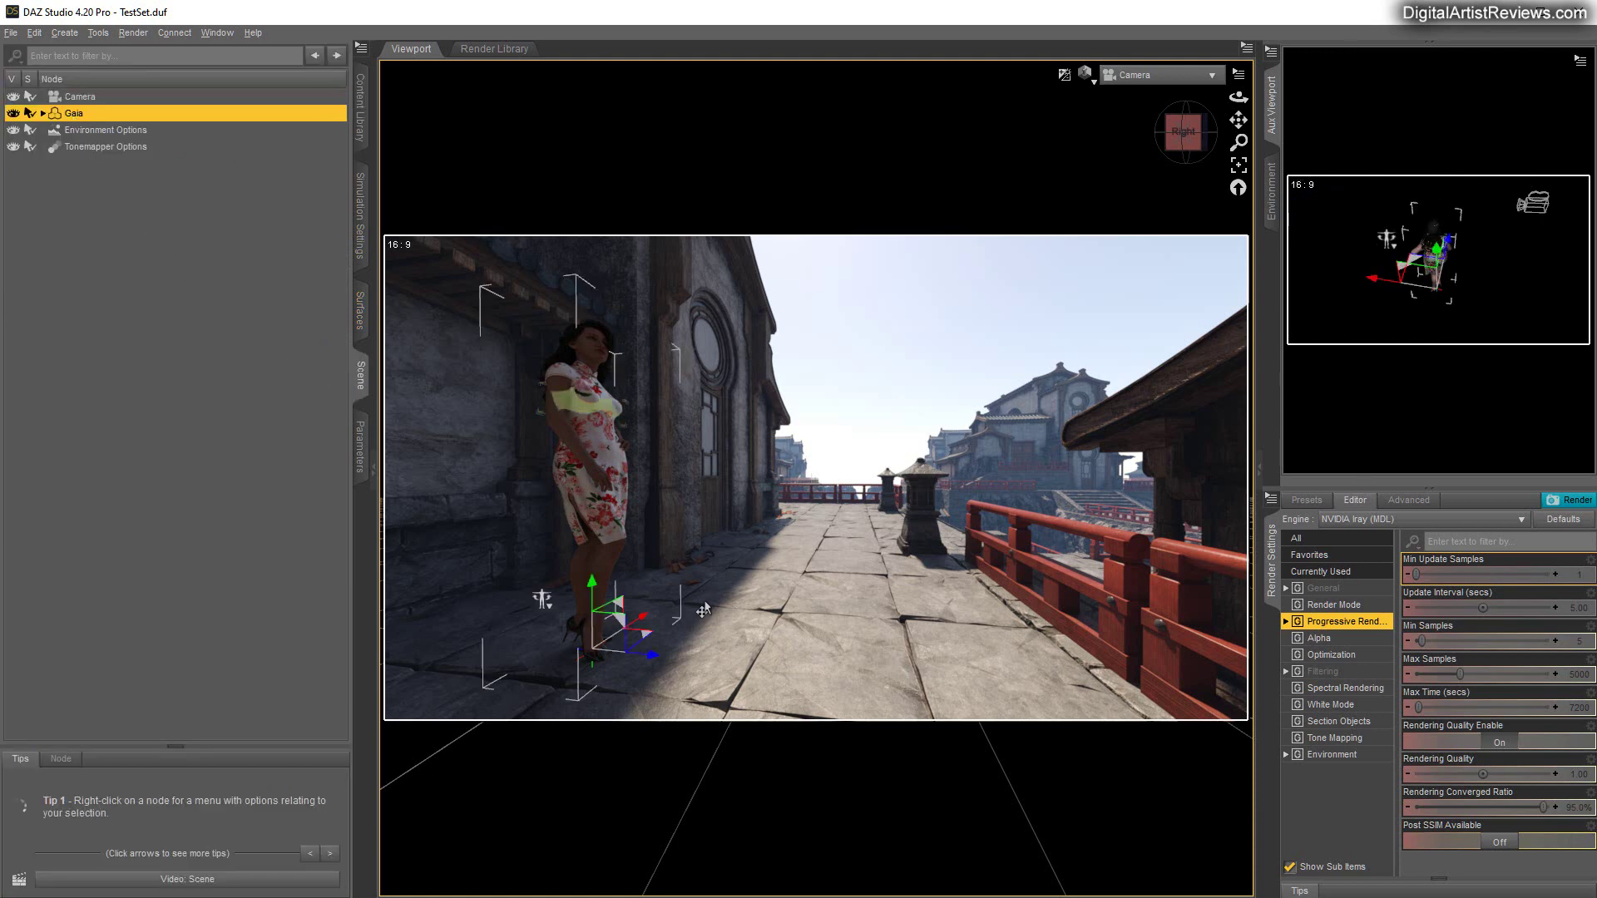
{"action": "left_click", "coordinate": [1092, 83]}
{"action": "left_click", "coordinate": [1078, 218]}
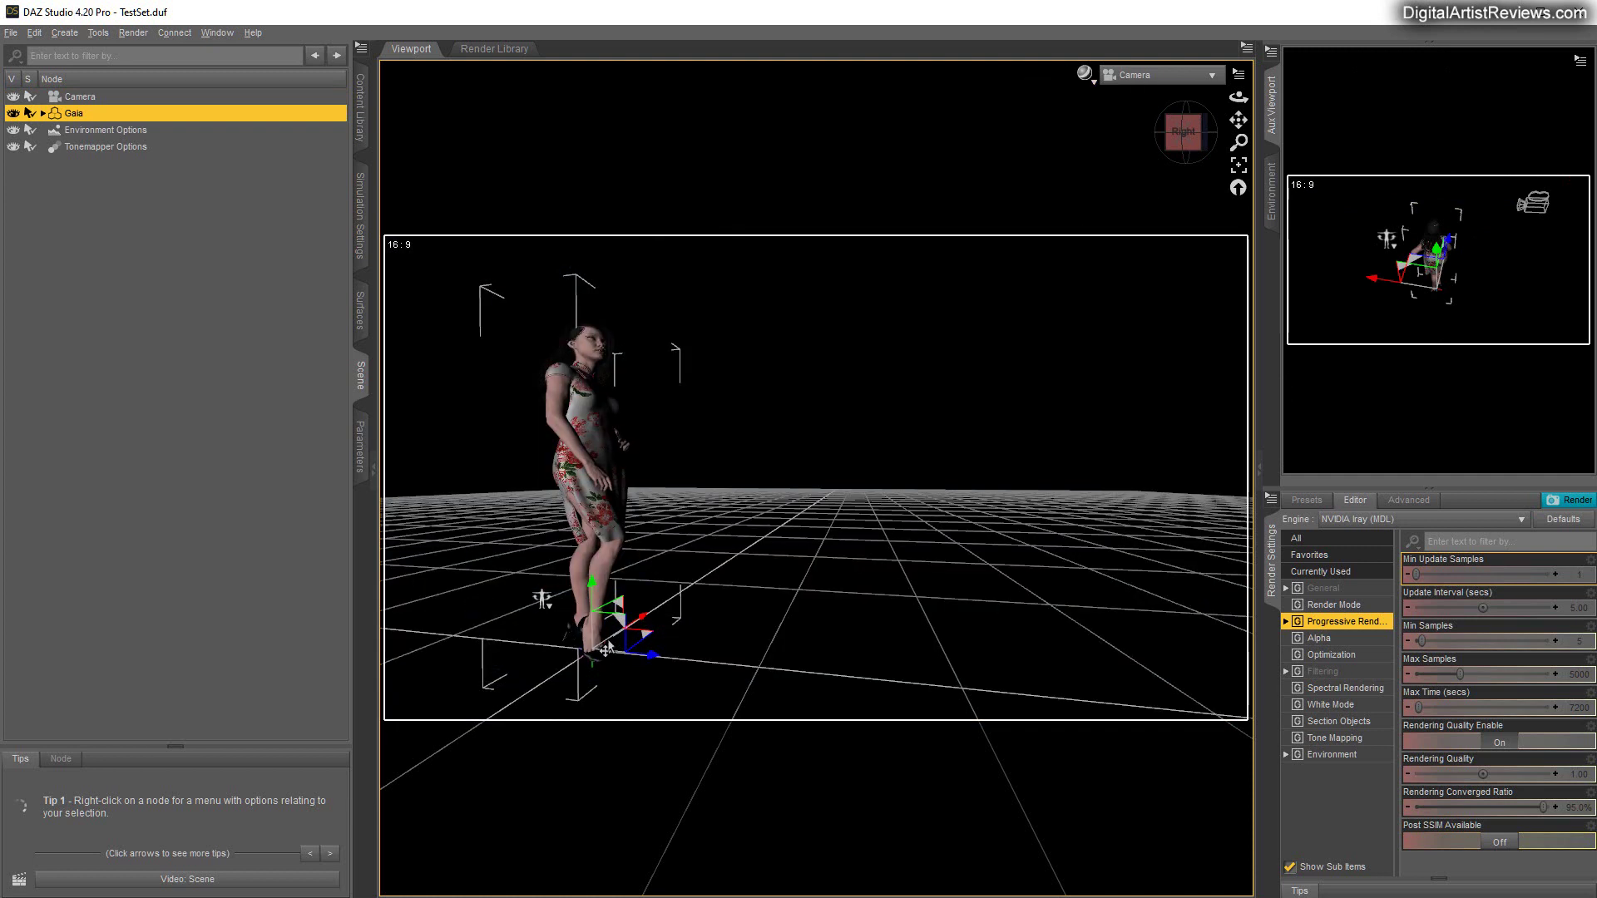
{"action": "left_click_drag", "start_coordinate": [645, 645], "coordinate": [989, 634]}
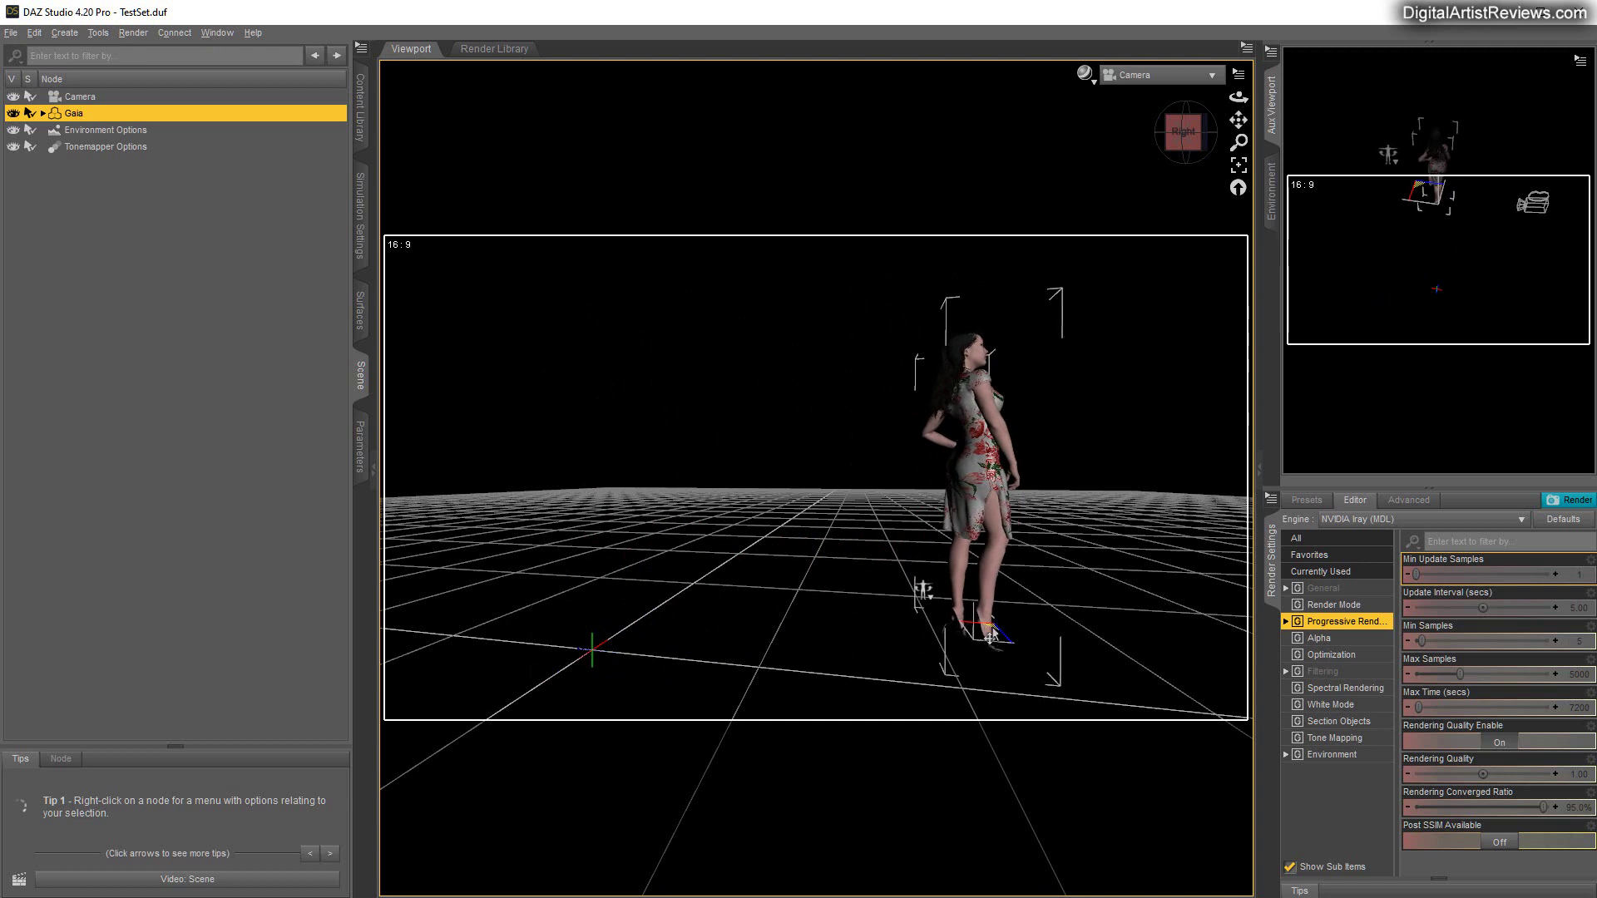
Rotate the figure to a Y Rotate of about -173.55 to face the temple wall and switch the viewport to Iray preview.
{"action": "left_click", "coordinate": [360, 446]}
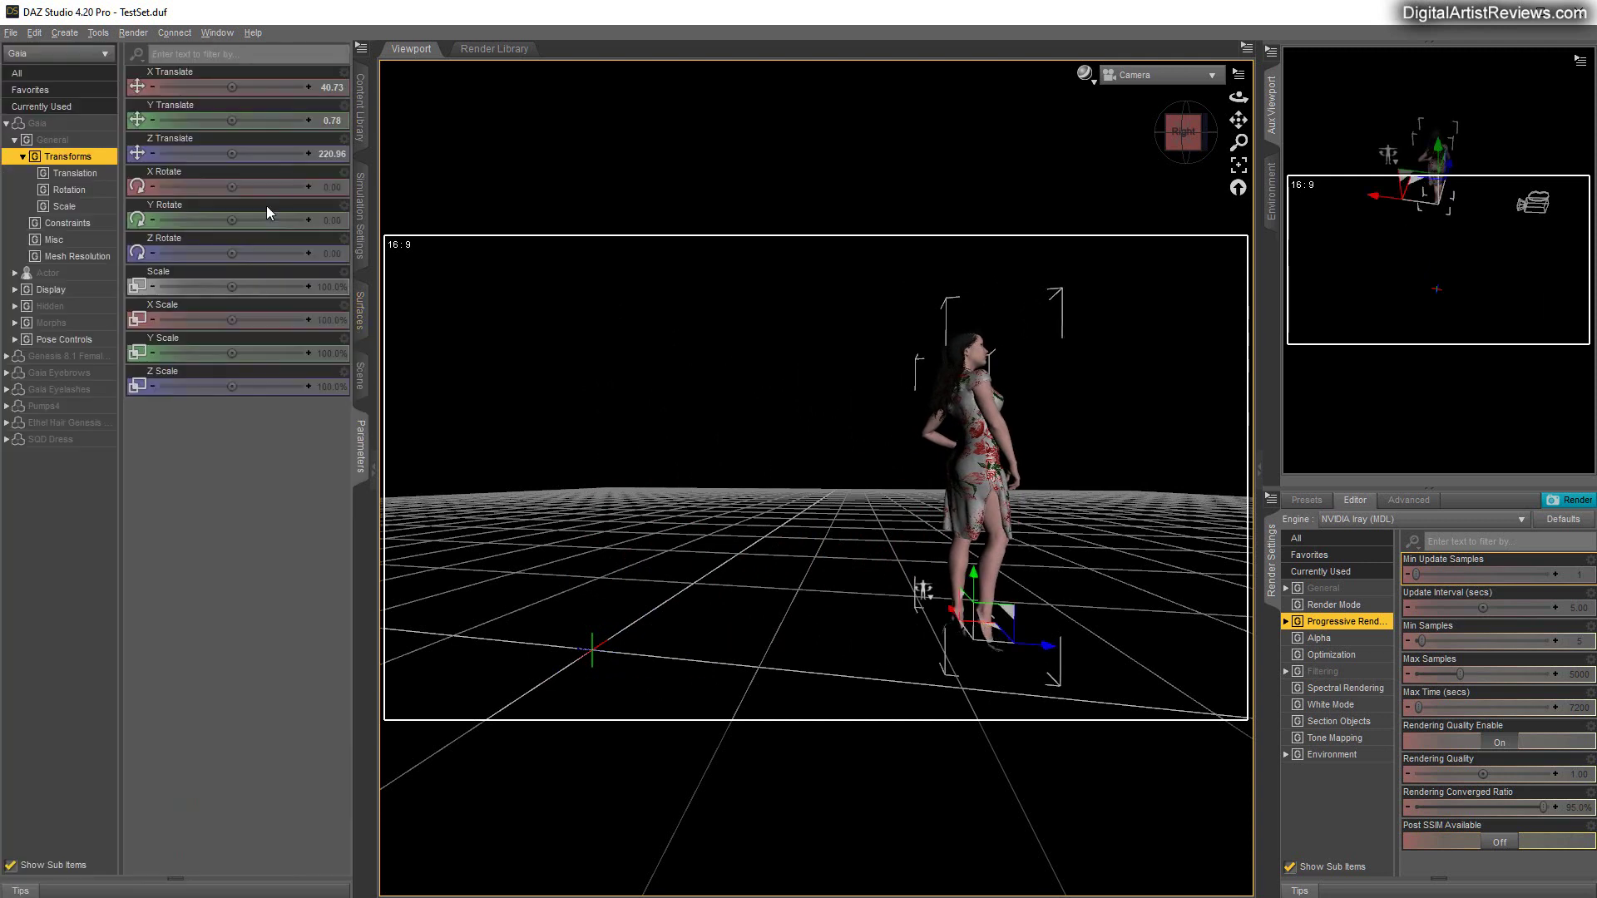
{"action": "left_click_drag", "start_coordinate": [232, 222], "coordinate": [188, 222]}
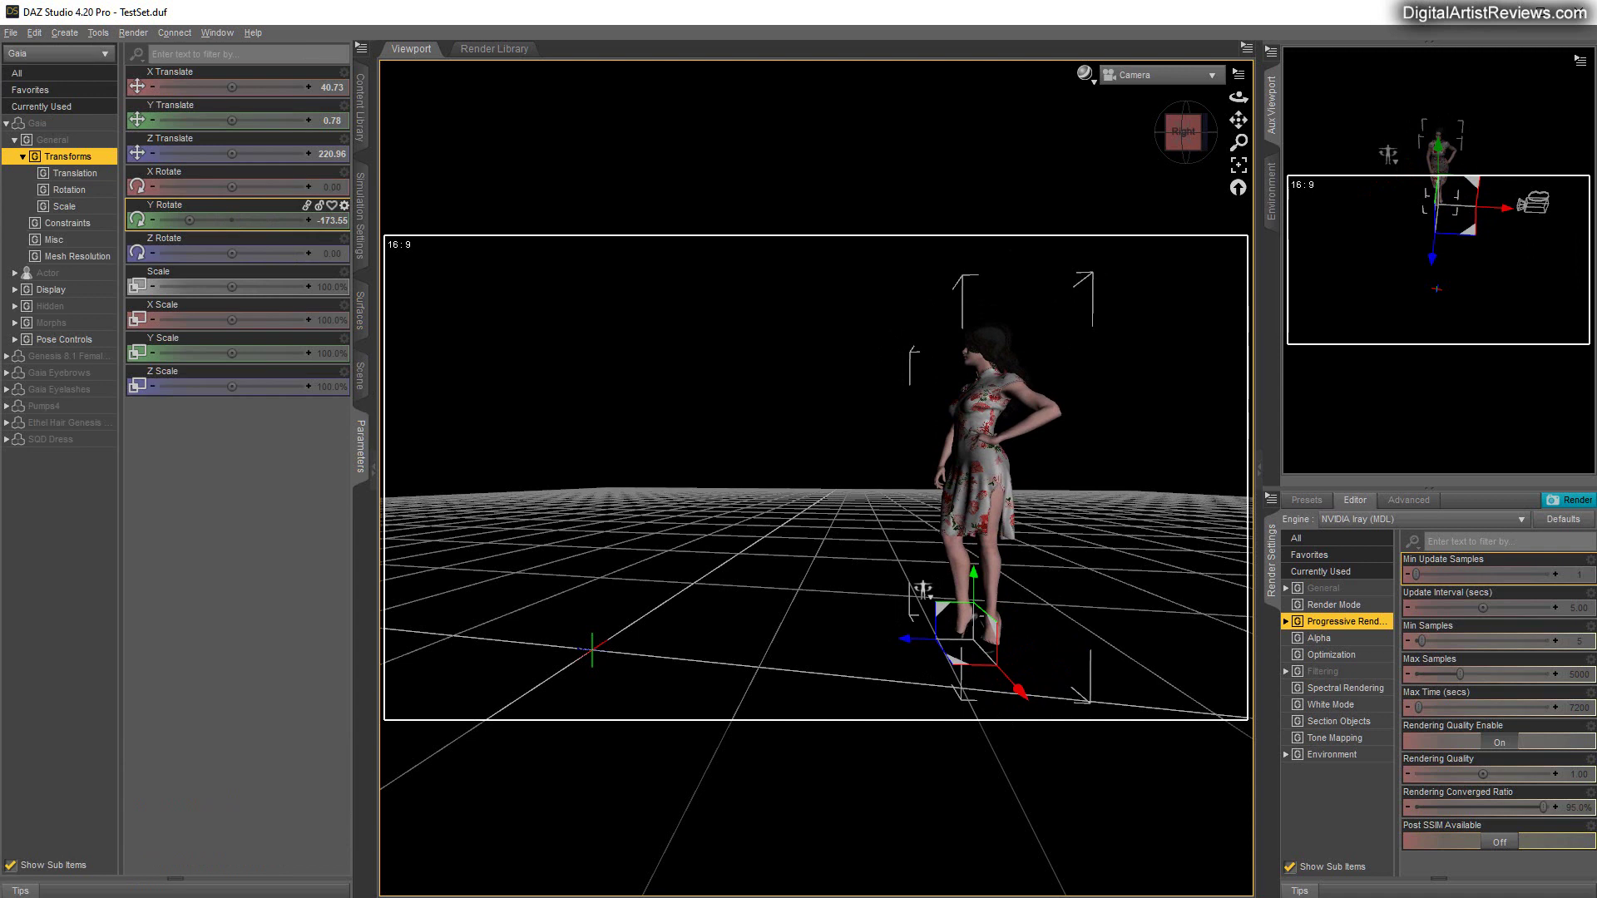
{"action": "left_click", "coordinate": [1096, 84]}
{"action": "left_click", "coordinate": [1071, 292]}
Apply the Temple Of The Sun HDRI 13 Sun 08k render preset to the scene.
{"action": "left_click", "coordinate": [363, 127]}
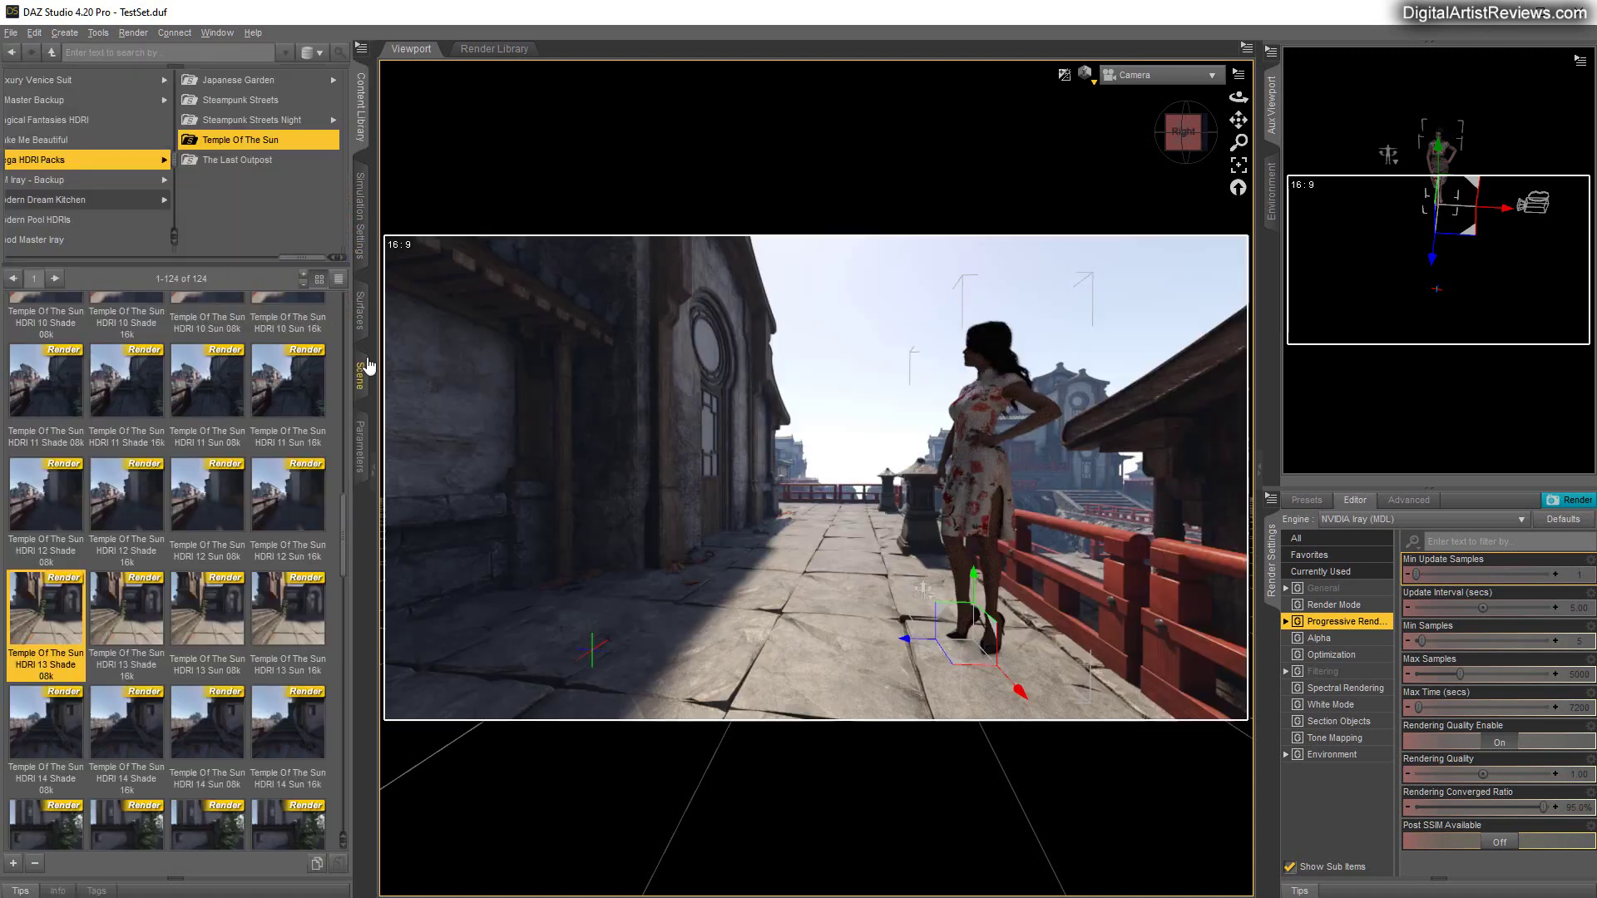
{"action": "double_click", "coordinate": [213, 621]}
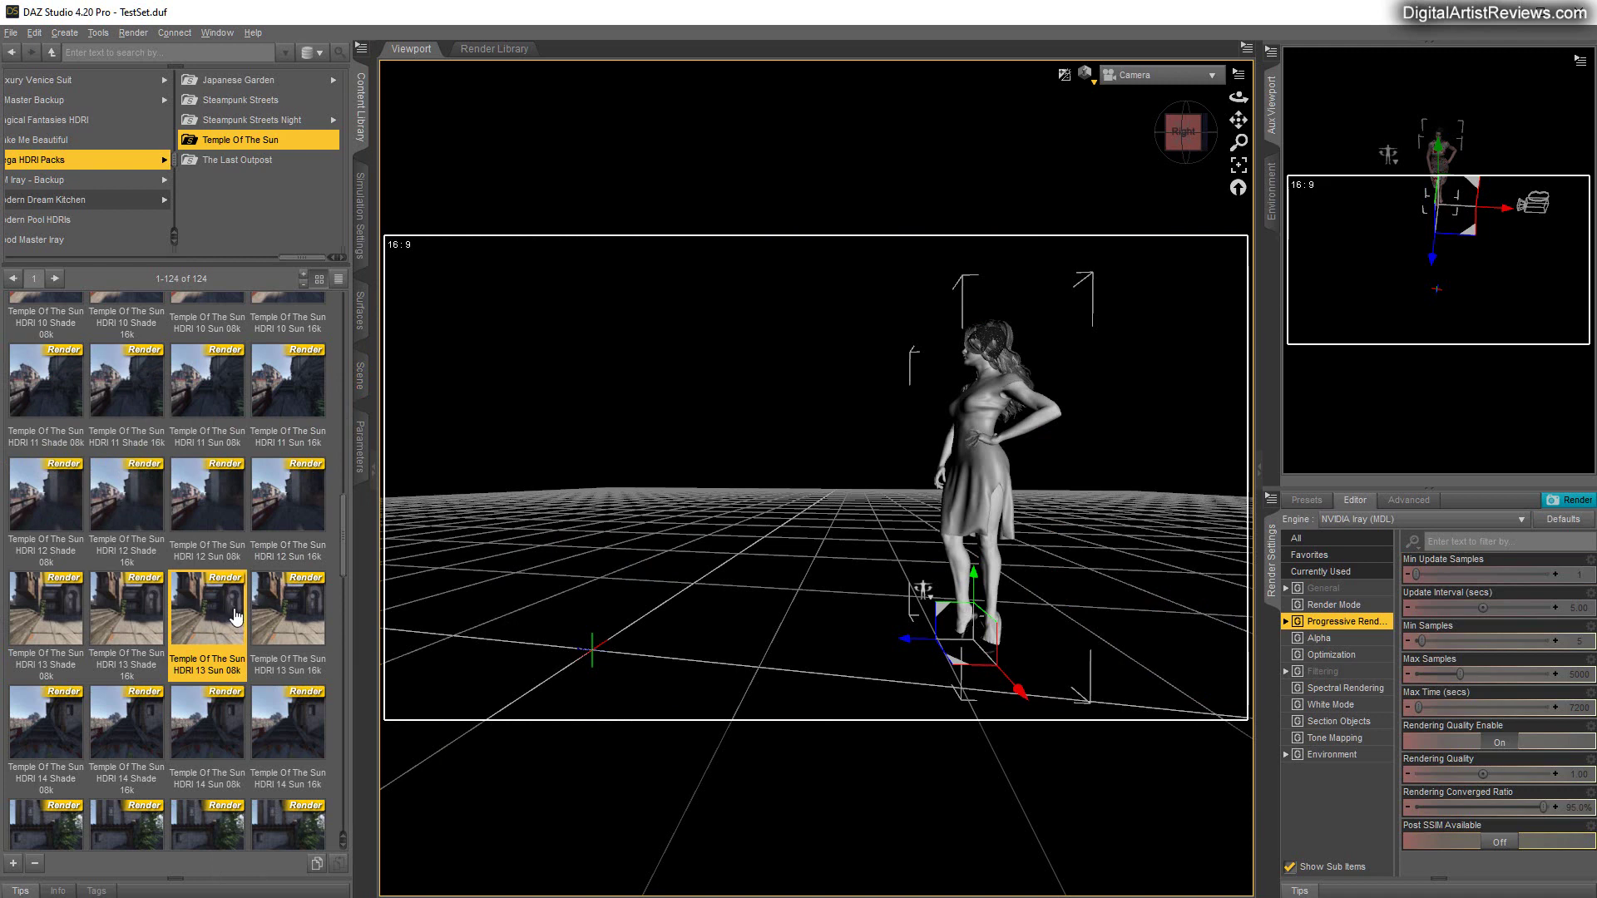
{"action": "mouse_move", "coordinate": [239, 617]}
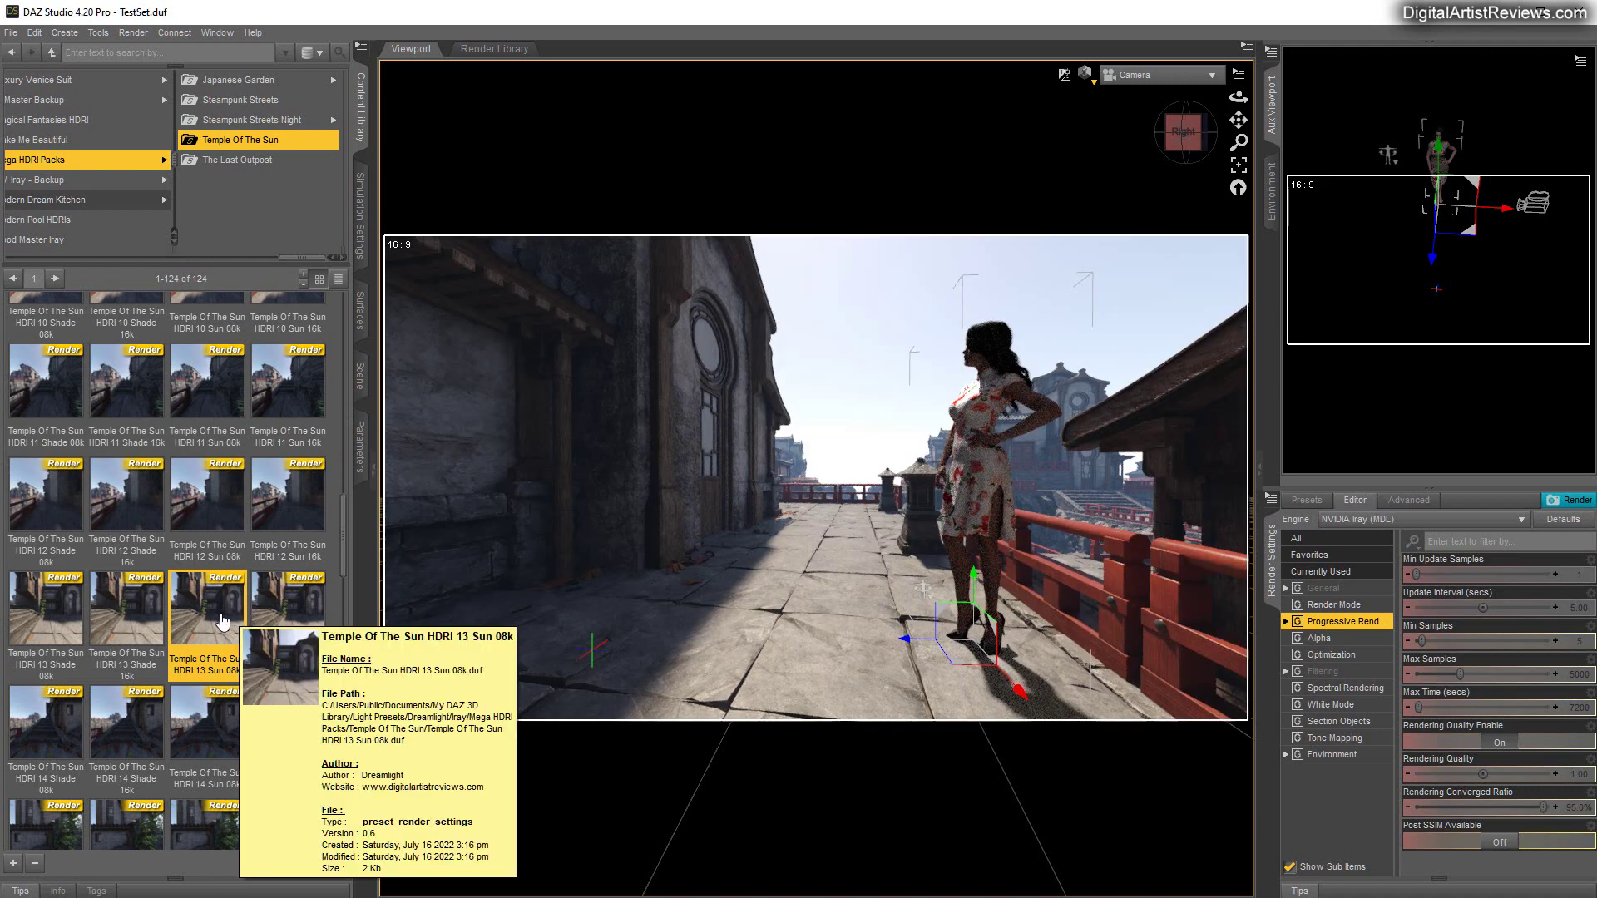
Render the camera view with the general render settings shown, arranging the render and progress windows to watch the image.
{"action": "left_click", "coordinate": [1323, 589]}
{"action": "left_click", "coordinate": [1571, 500]}
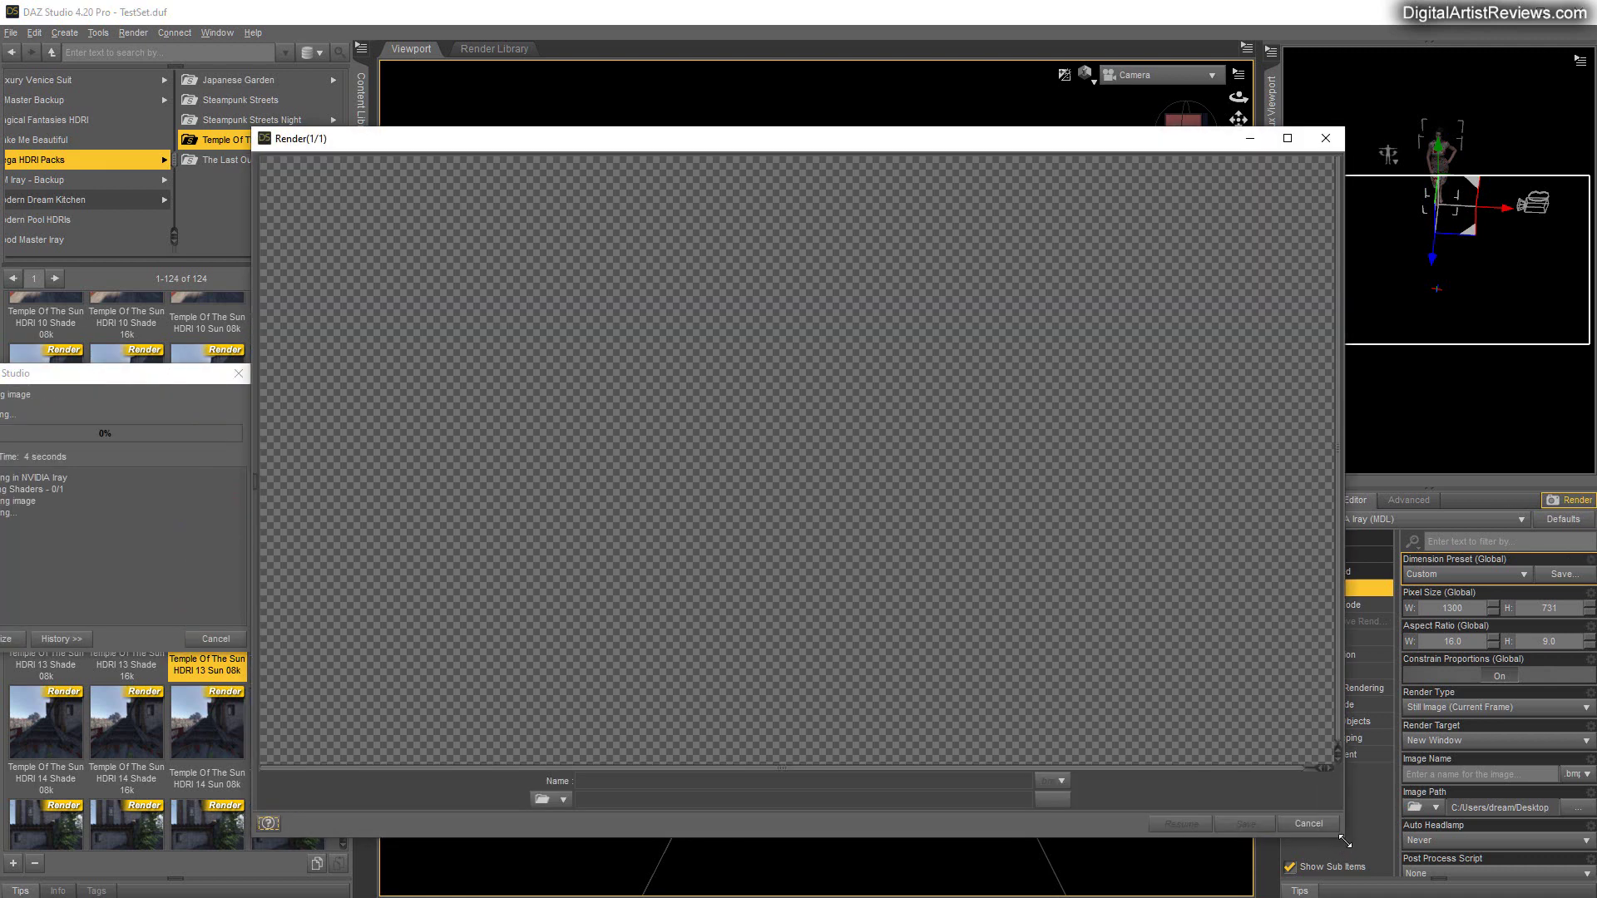
{"action": "left_click_drag", "start_coordinate": [1345, 839], "coordinate": [1361, 852]}
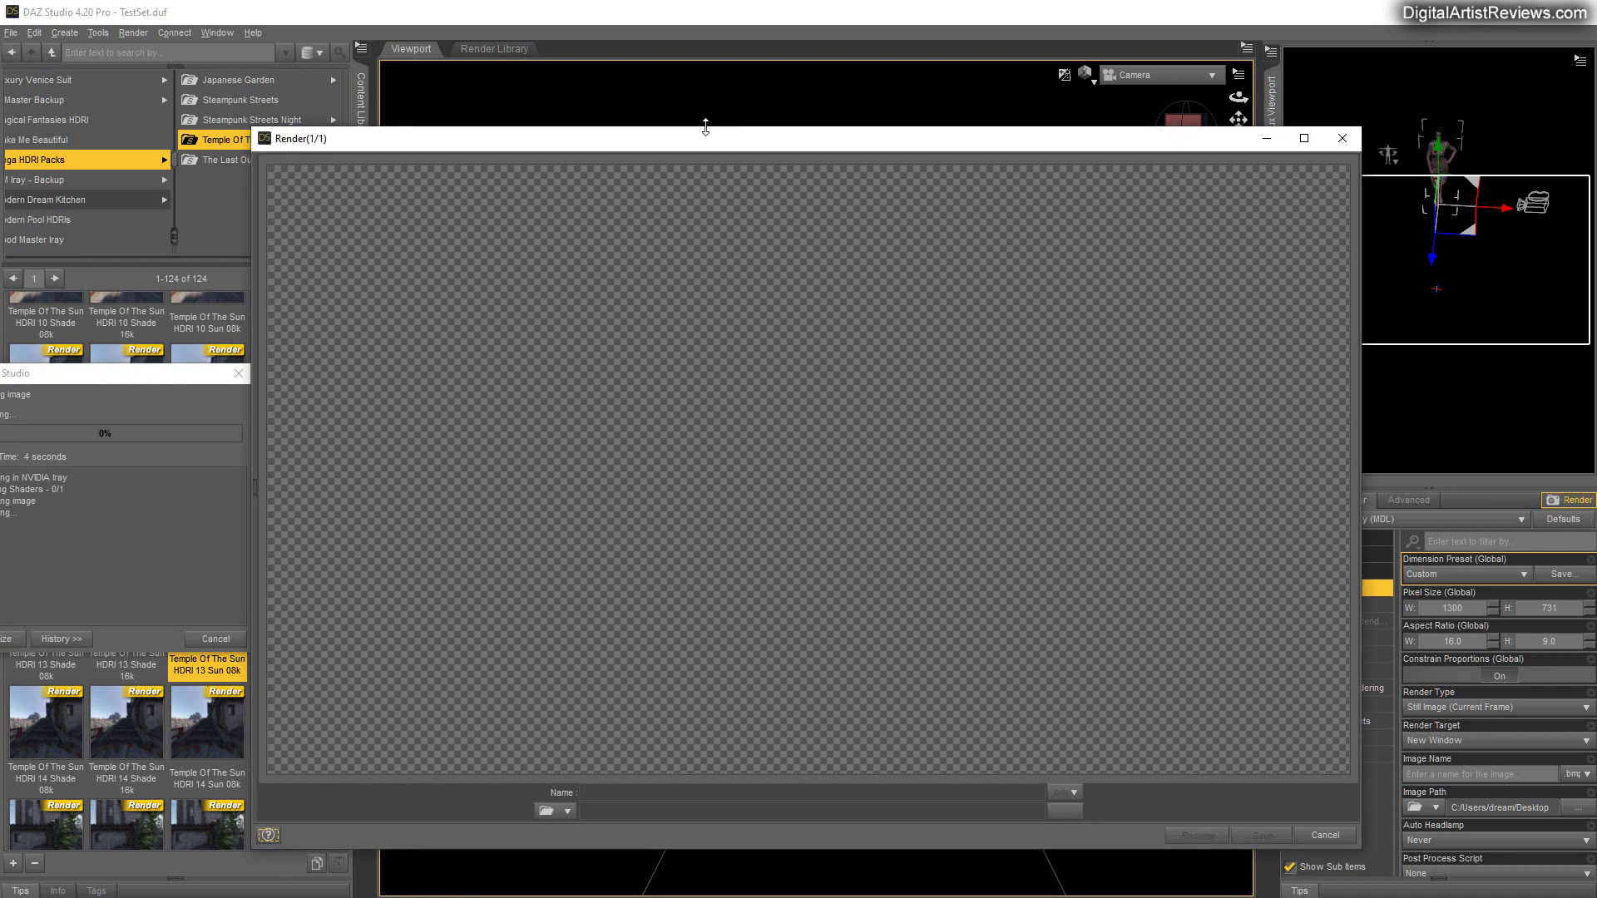
{"action": "left_click_drag", "start_coordinate": [676, 148], "coordinate": [715, 115]}
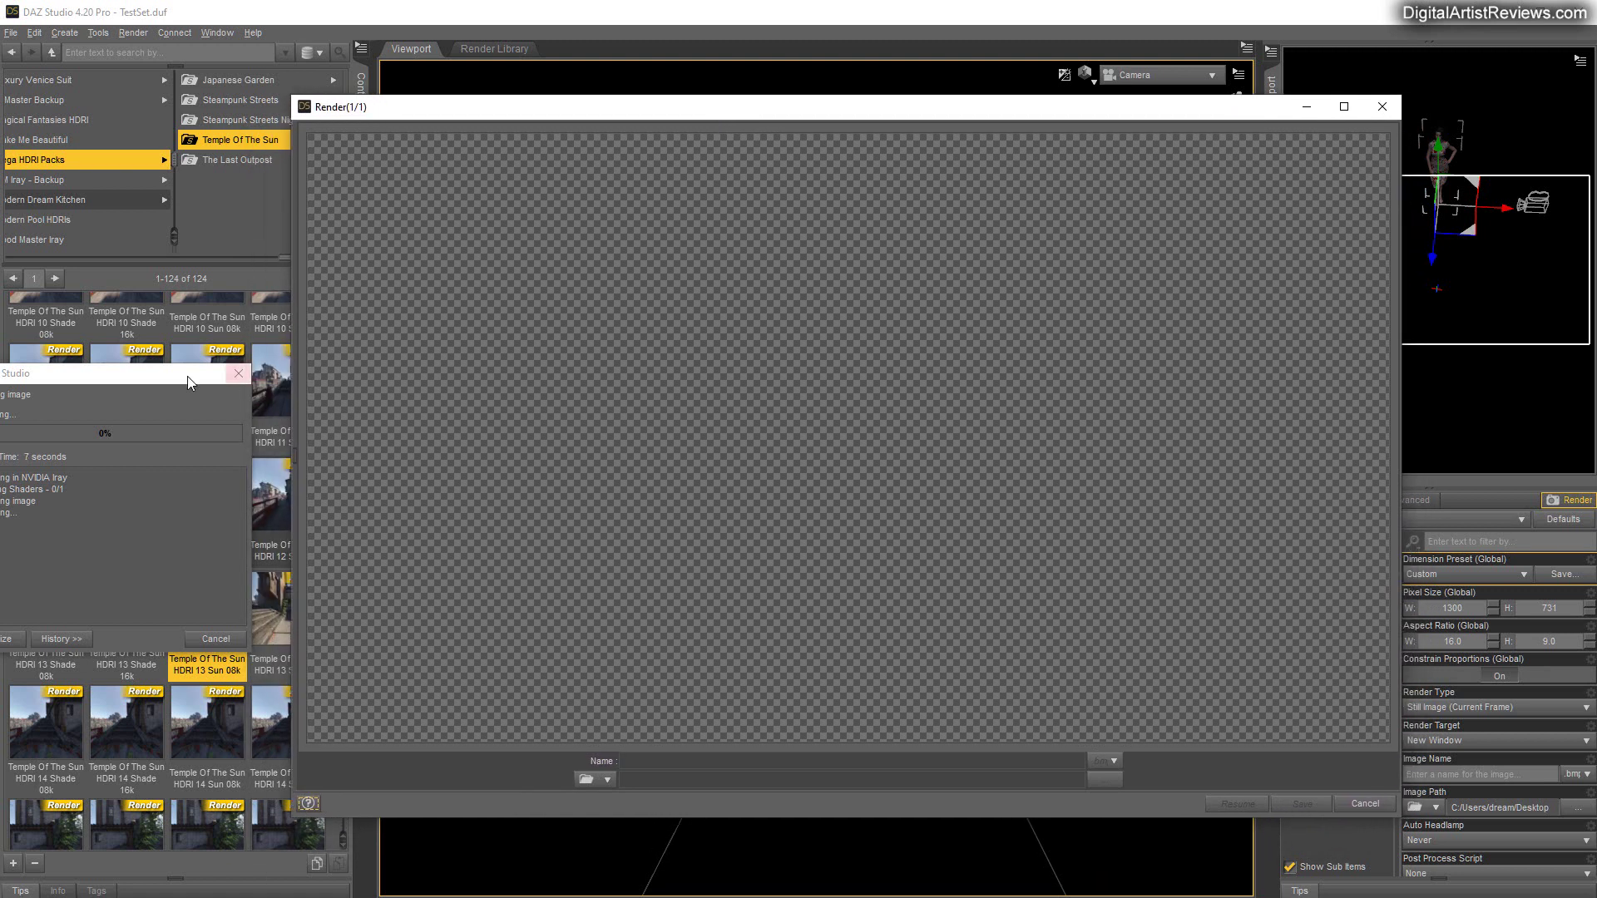
{"action": "left_click_drag", "start_coordinate": [93, 376], "coordinate": [203, 353]}
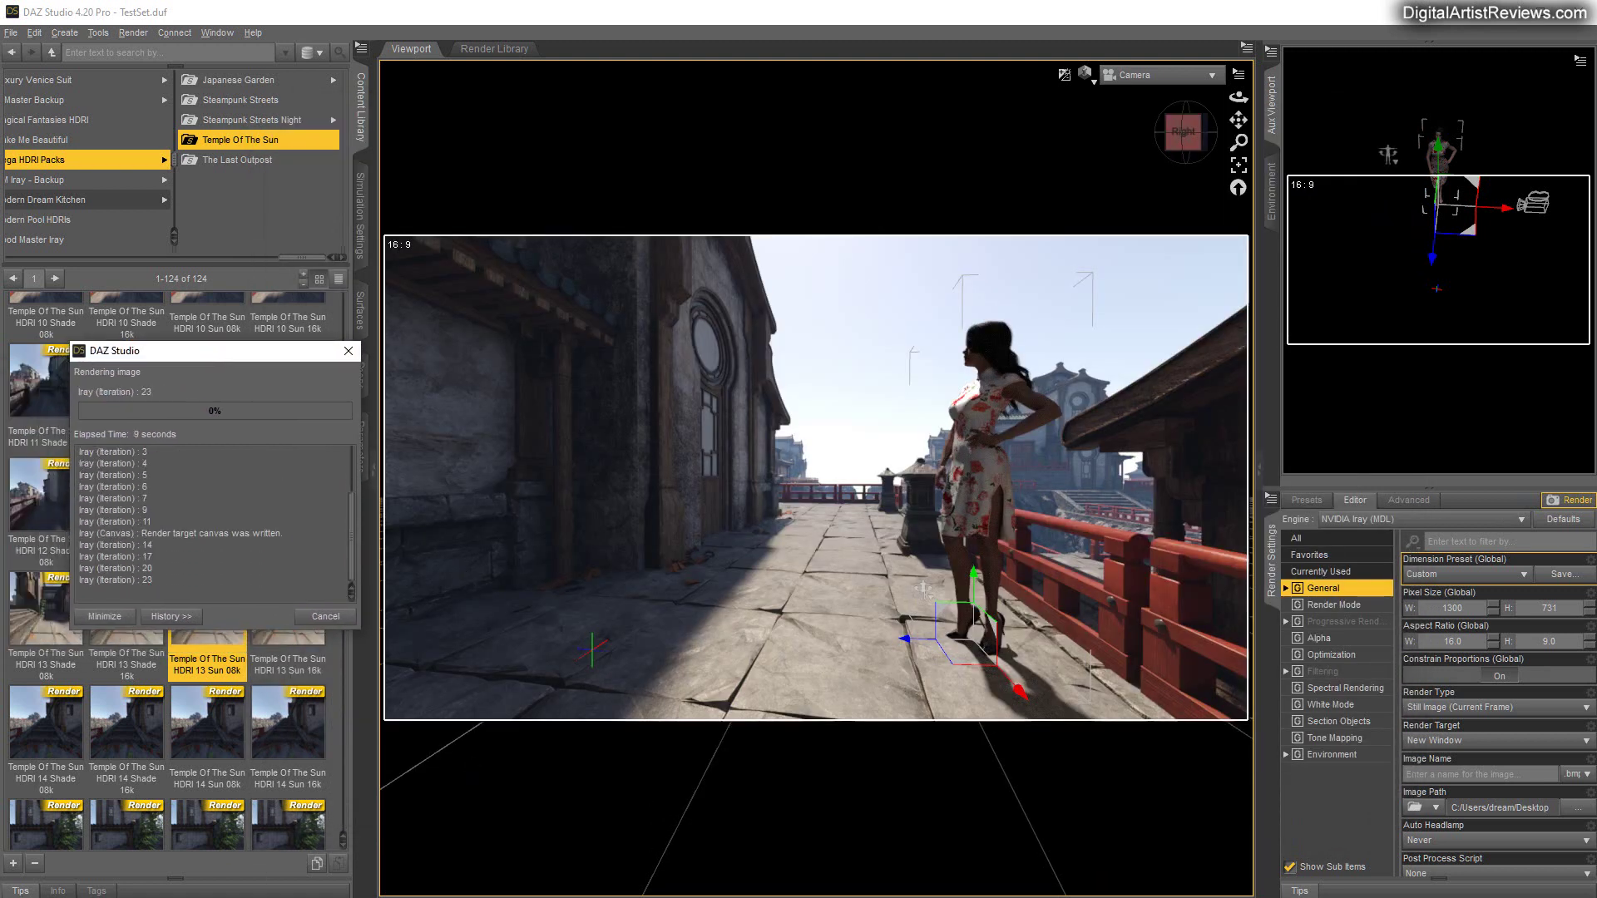
{"action": "key", "text": "alt+Tab"}
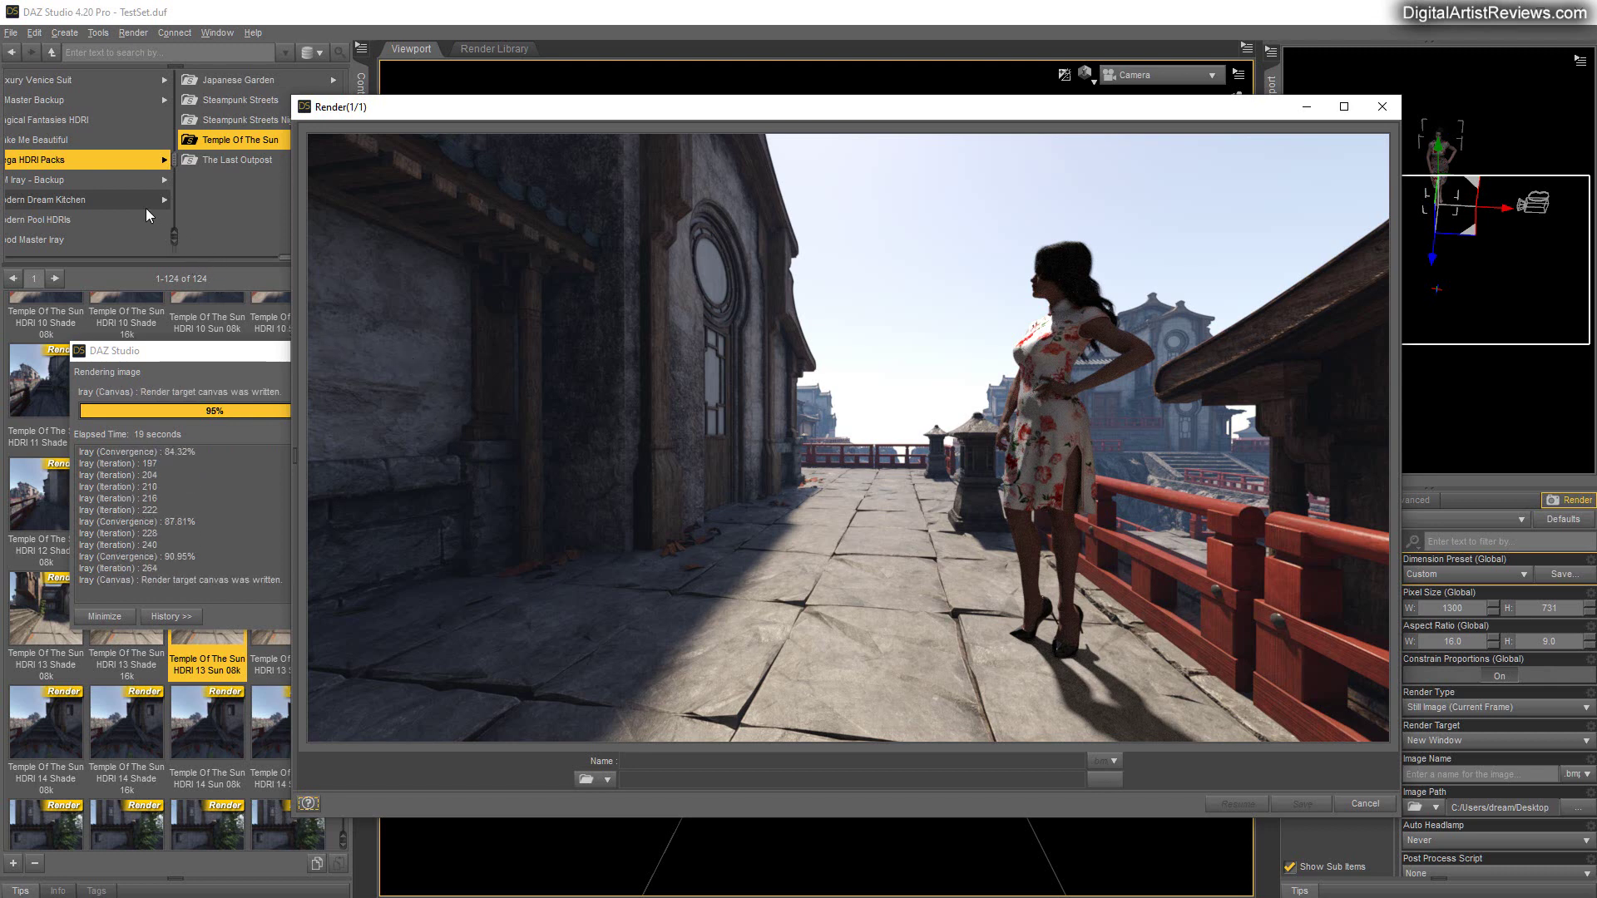
Save the last render as Image2 in the Desktop Images folder and switch the viewport from Iray to a wireframe display.
{"action": "left_click", "coordinate": [11, 32]}
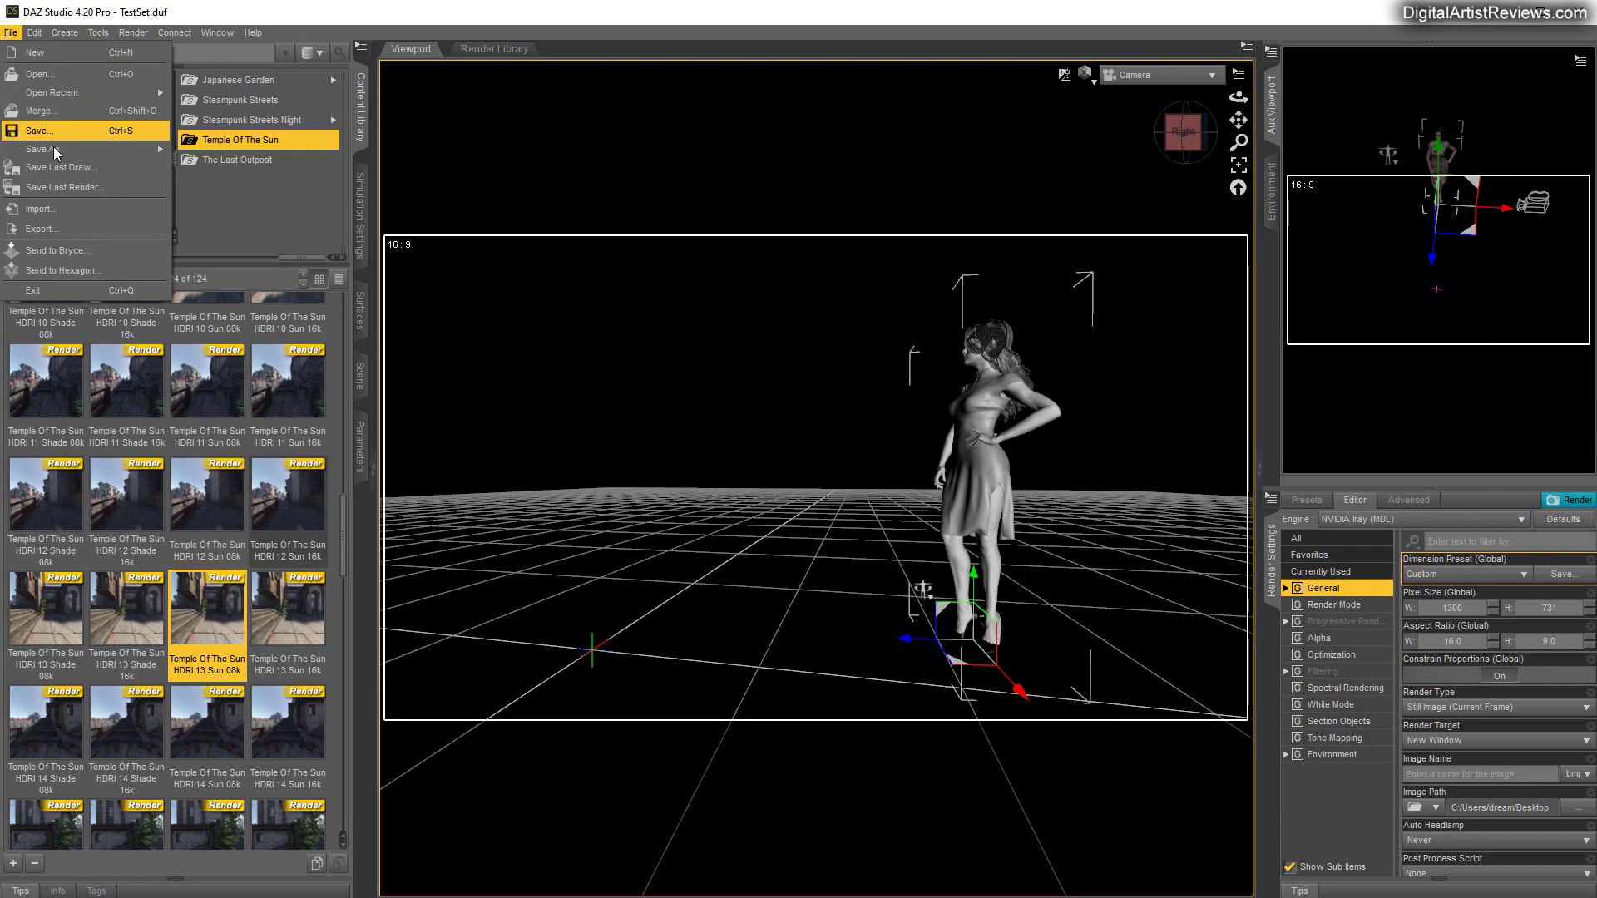
{"action": "left_click", "coordinate": [57, 186]}
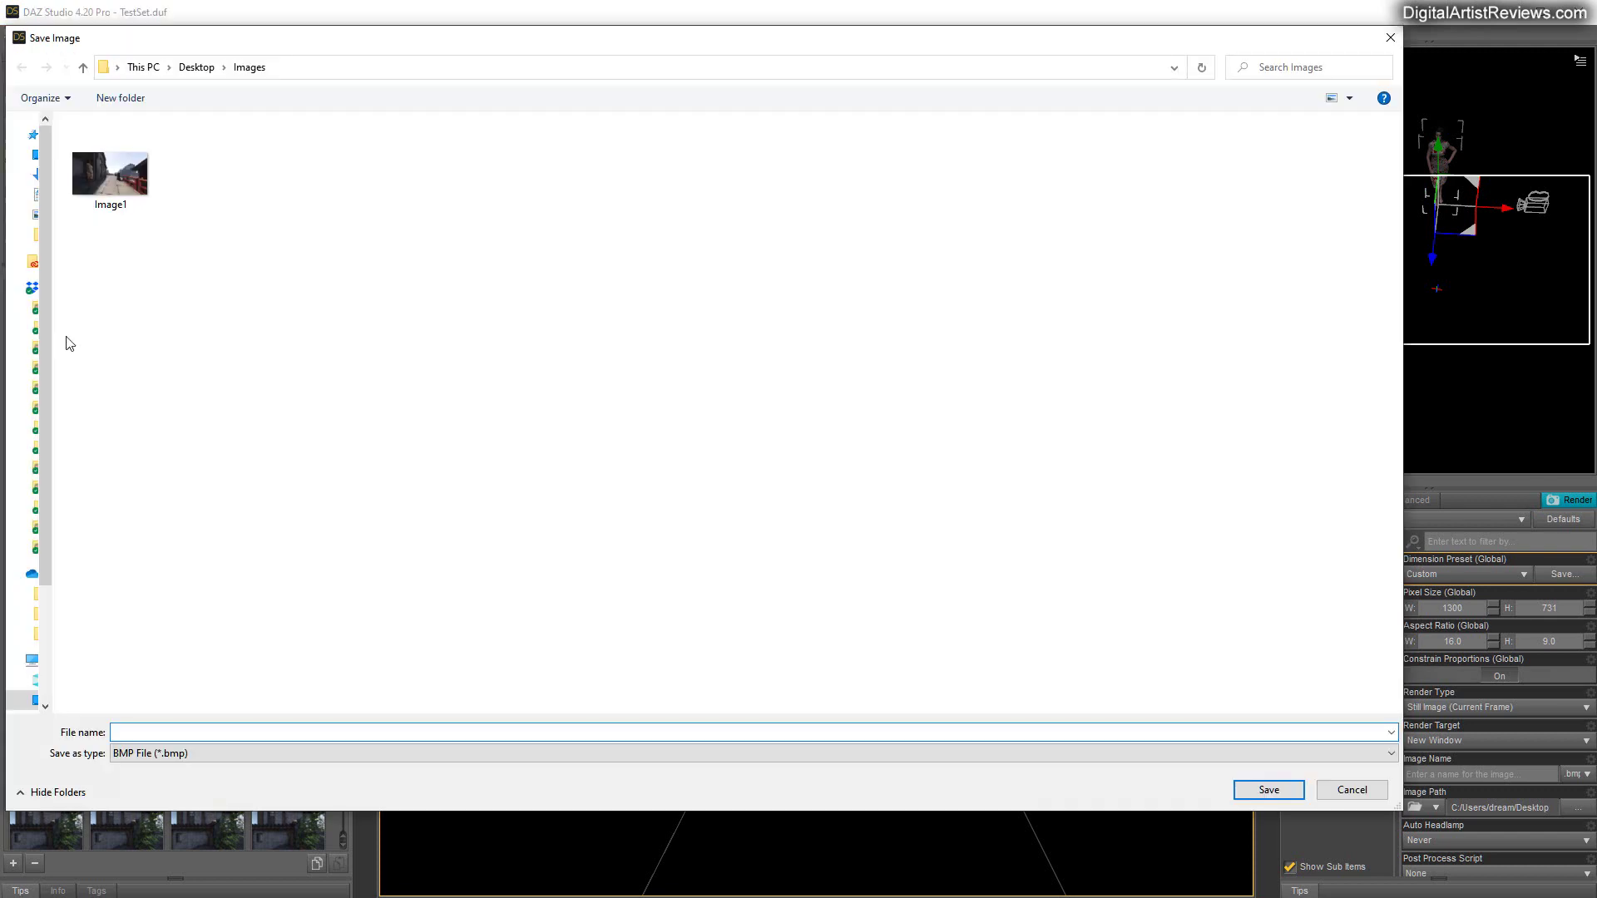
{"action": "type", "text": "Image2"}
{"action": "key", "text": "Return"}
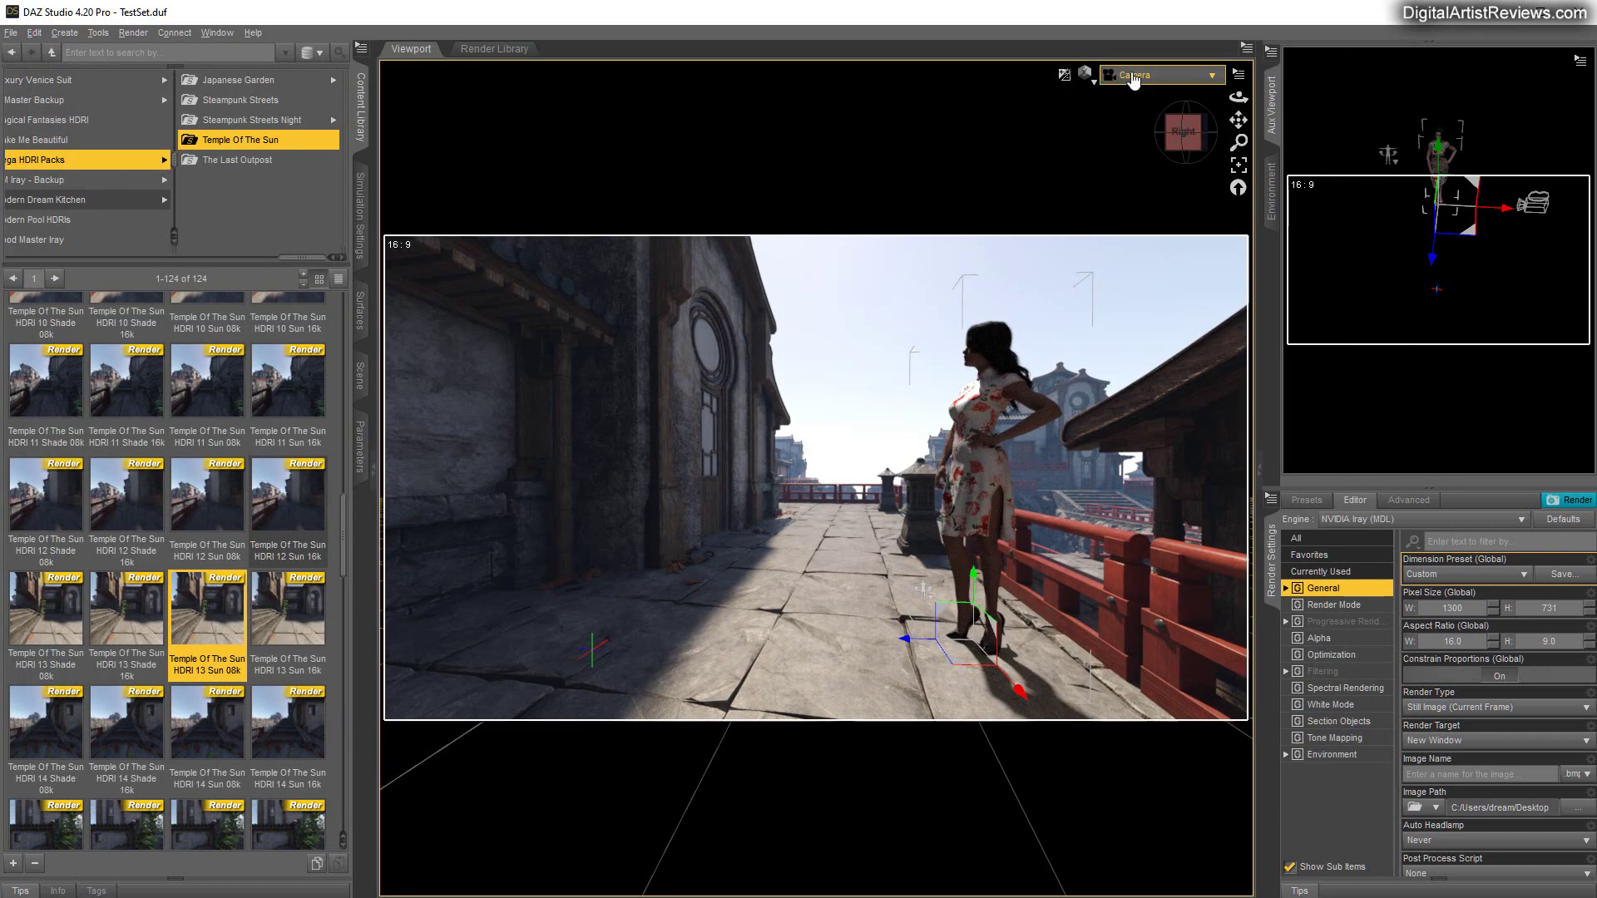
{"action": "left_click", "coordinate": [1089, 77]}
{"action": "left_click", "coordinate": [1080, 129]}
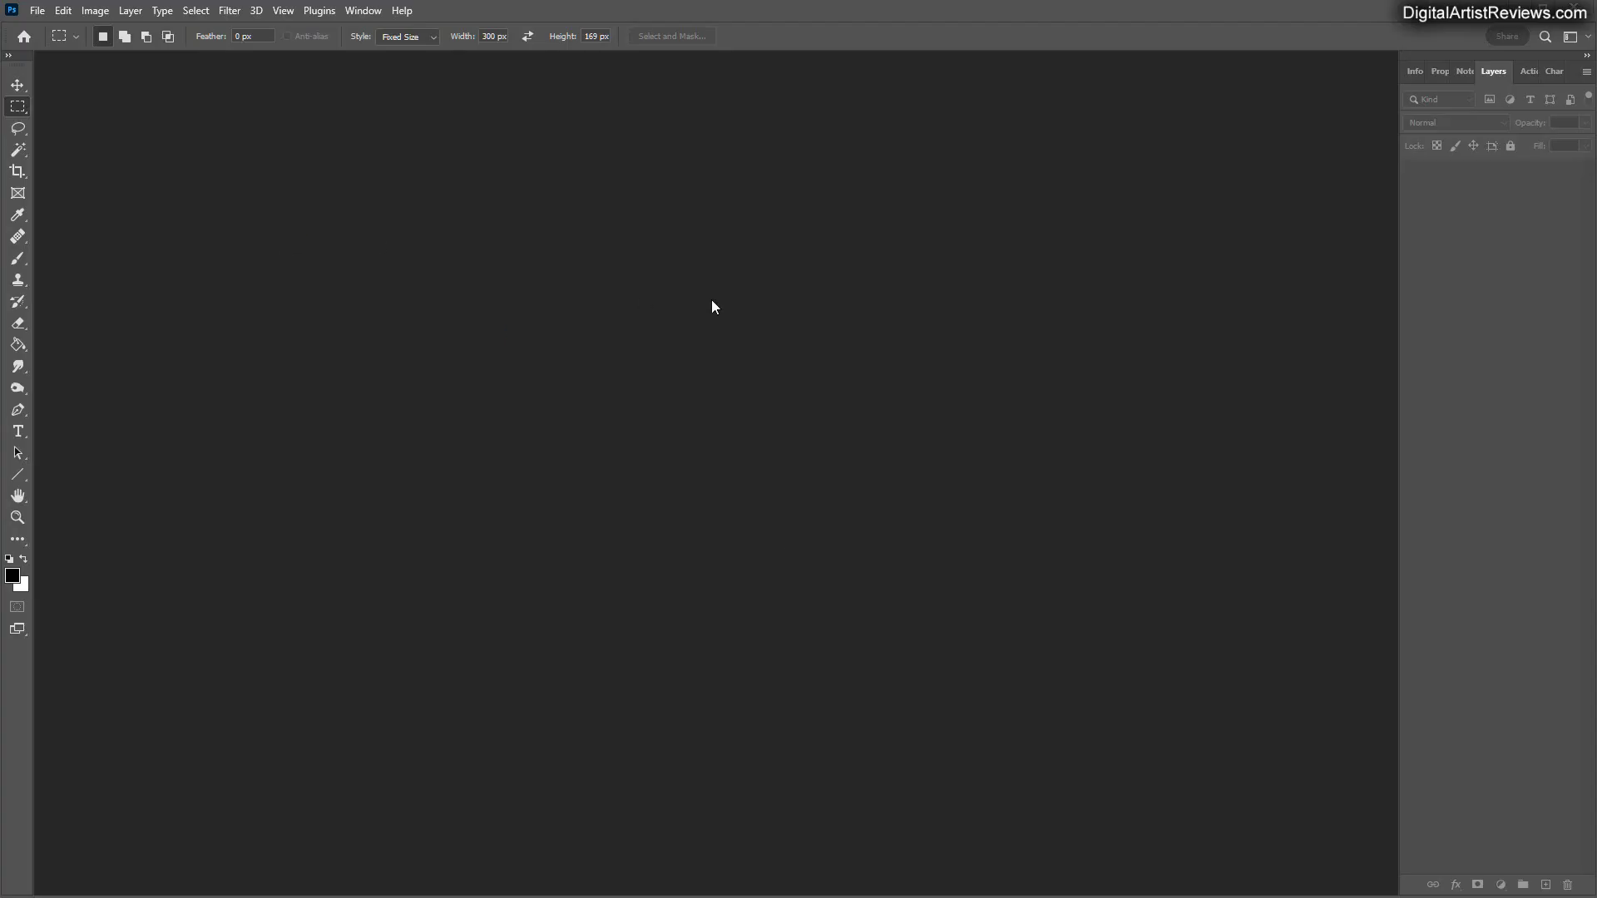
Switch to Photoshop and open the saved renders Image1.bmp and Image2.bmp.
{"action": "key", "text": "alt+Tab"}
{"action": "left_click", "coordinate": [786, 384]}
{"action": "left_click", "coordinate": [855, 389], "text": "ctrl"}
{"action": "left_click_drag", "start_coordinate": [820, 390], "coordinate": [675, 375]}
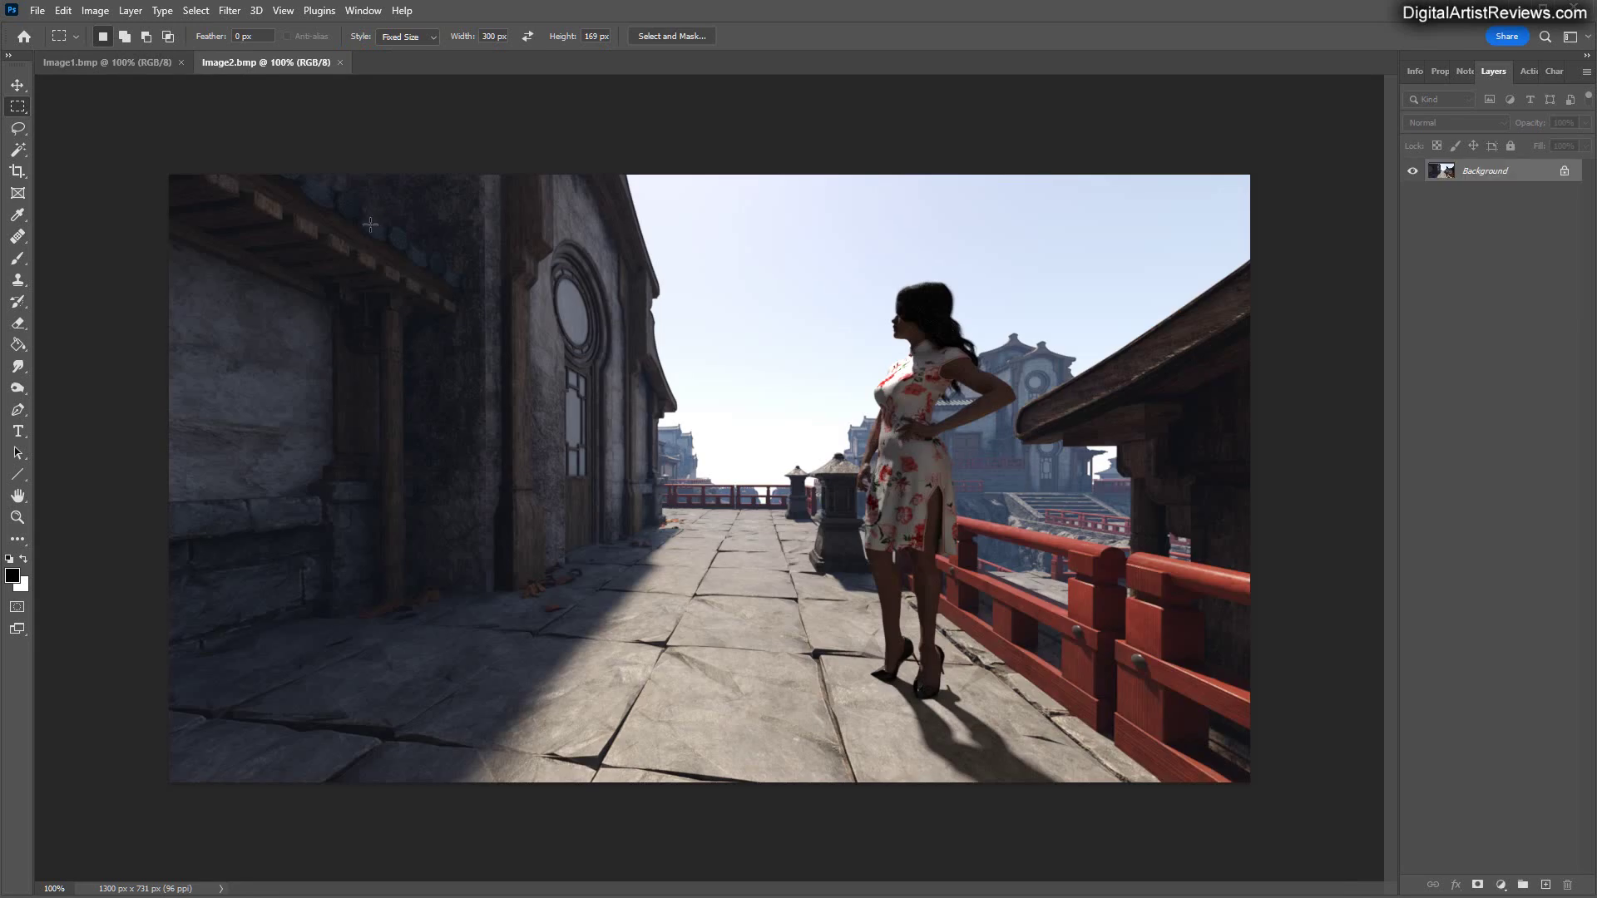
Copy the whole Image2 picture and paste it as a new layer over Image1.
{"action": "key", "text": "ctrl+a"}
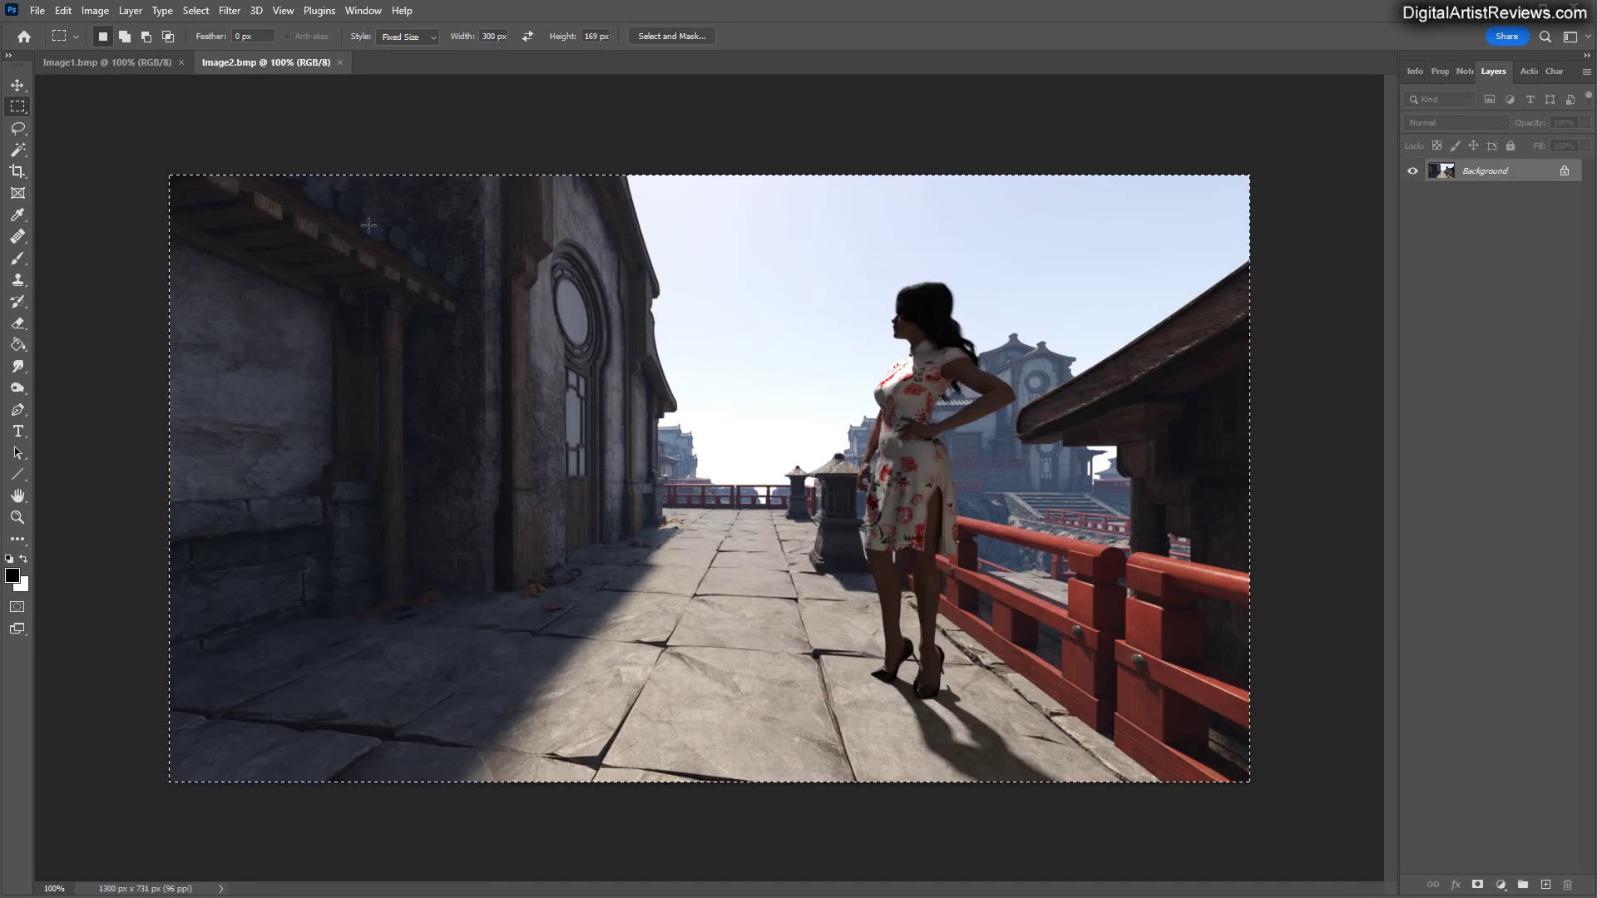
{"action": "key", "text": "ctrl+c"}
{"action": "left_click", "coordinate": [131, 65]}
{"action": "key", "text": "ctrl+v"}
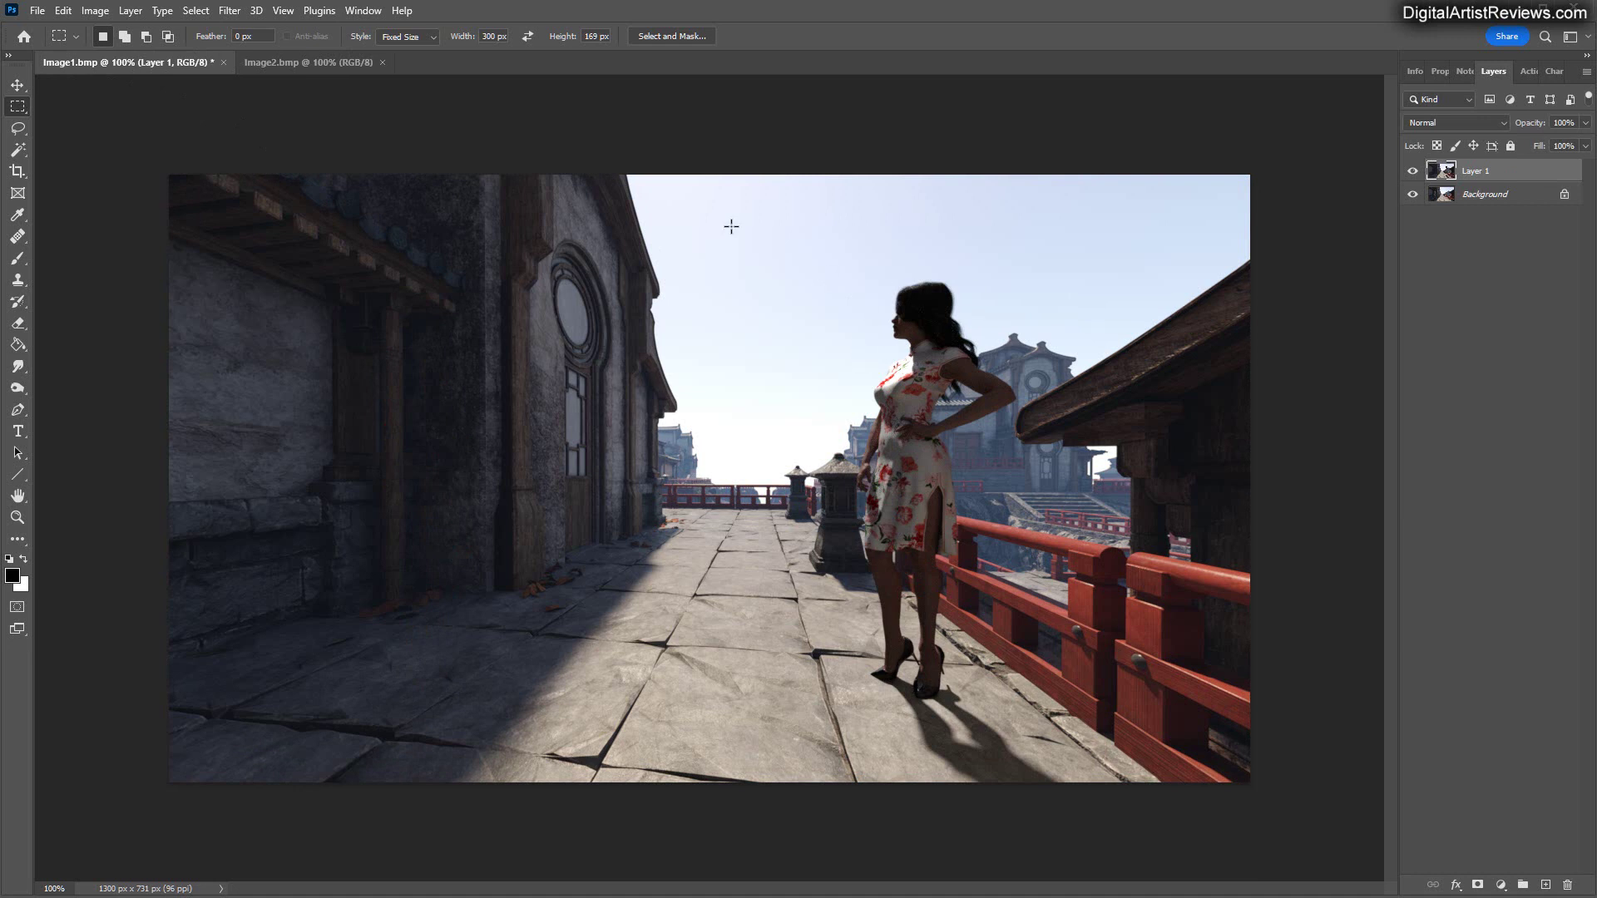
Toggle the visibility of Layer 1 repeatedly to compare the figure in the shade with the figure beside the railing.
{"action": "left_click", "coordinate": [1413, 173]}
{"action": "left_click", "coordinate": [1413, 172]}
{"action": "left_click", "coordinate": [1413, 172]}
{"action": "left_click", "coordinate": [1413, 172]}
{"action": "left_click", "coordinate": [1412, 173]}
{"action": "left_click", "coordinate": [1413, 172]}
{"action": "left_click", "coordinate": [1413, 172]}
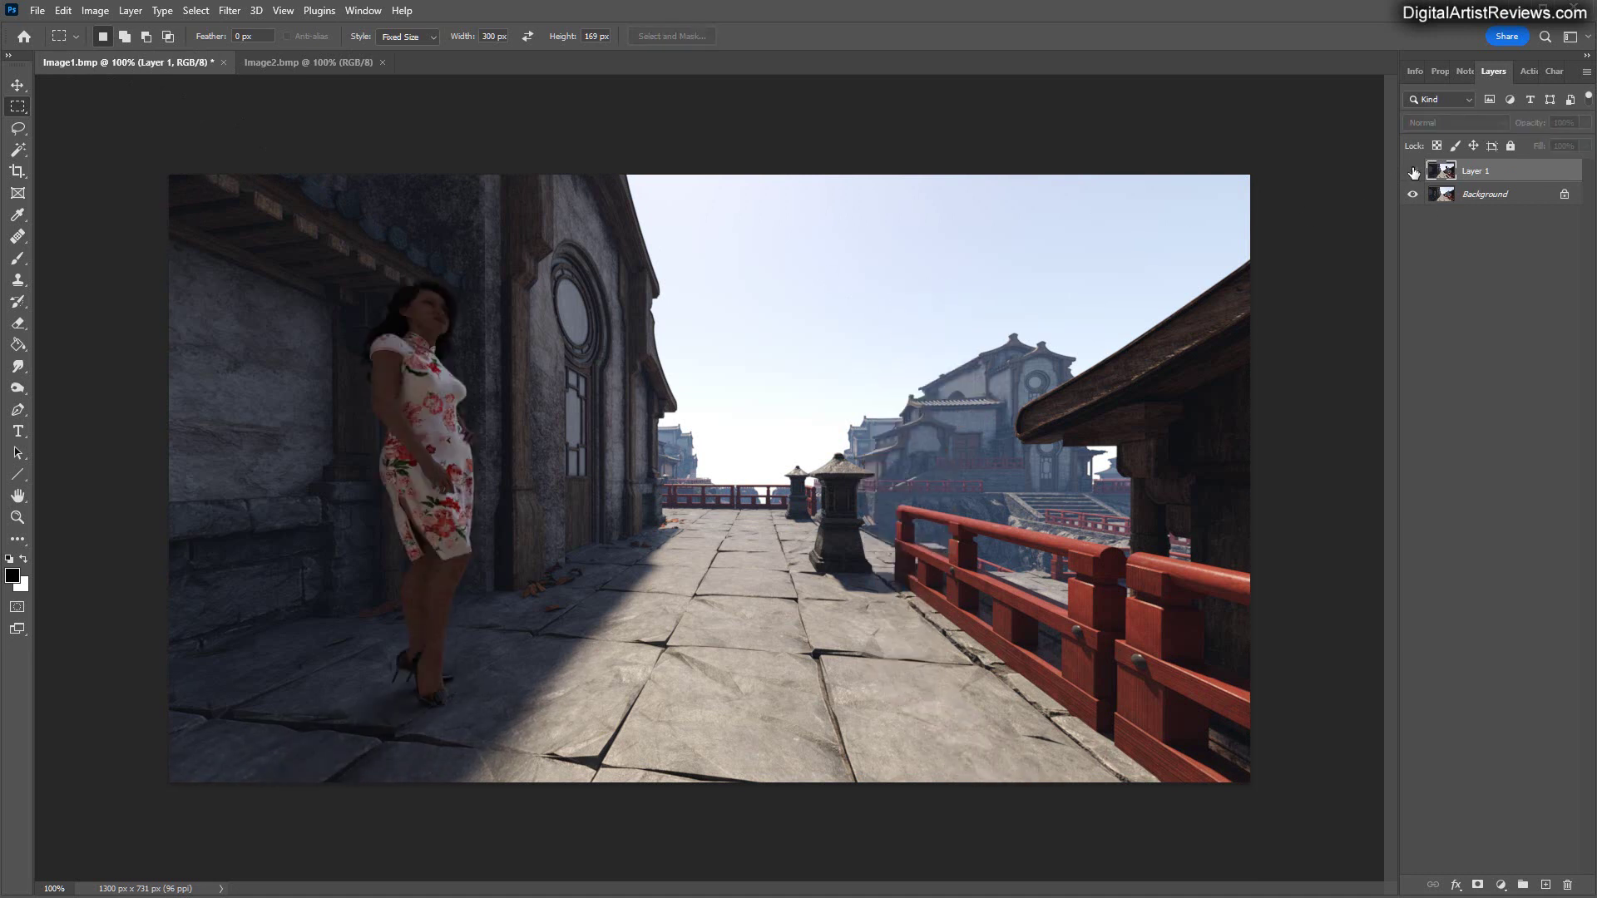
{"action": "left_click", "coordinate": [1412, 173]}
{"action": "left_click", "coordinate": [1413, 172]}
{"action": "left_click", "coordinate": [1413, 172]}
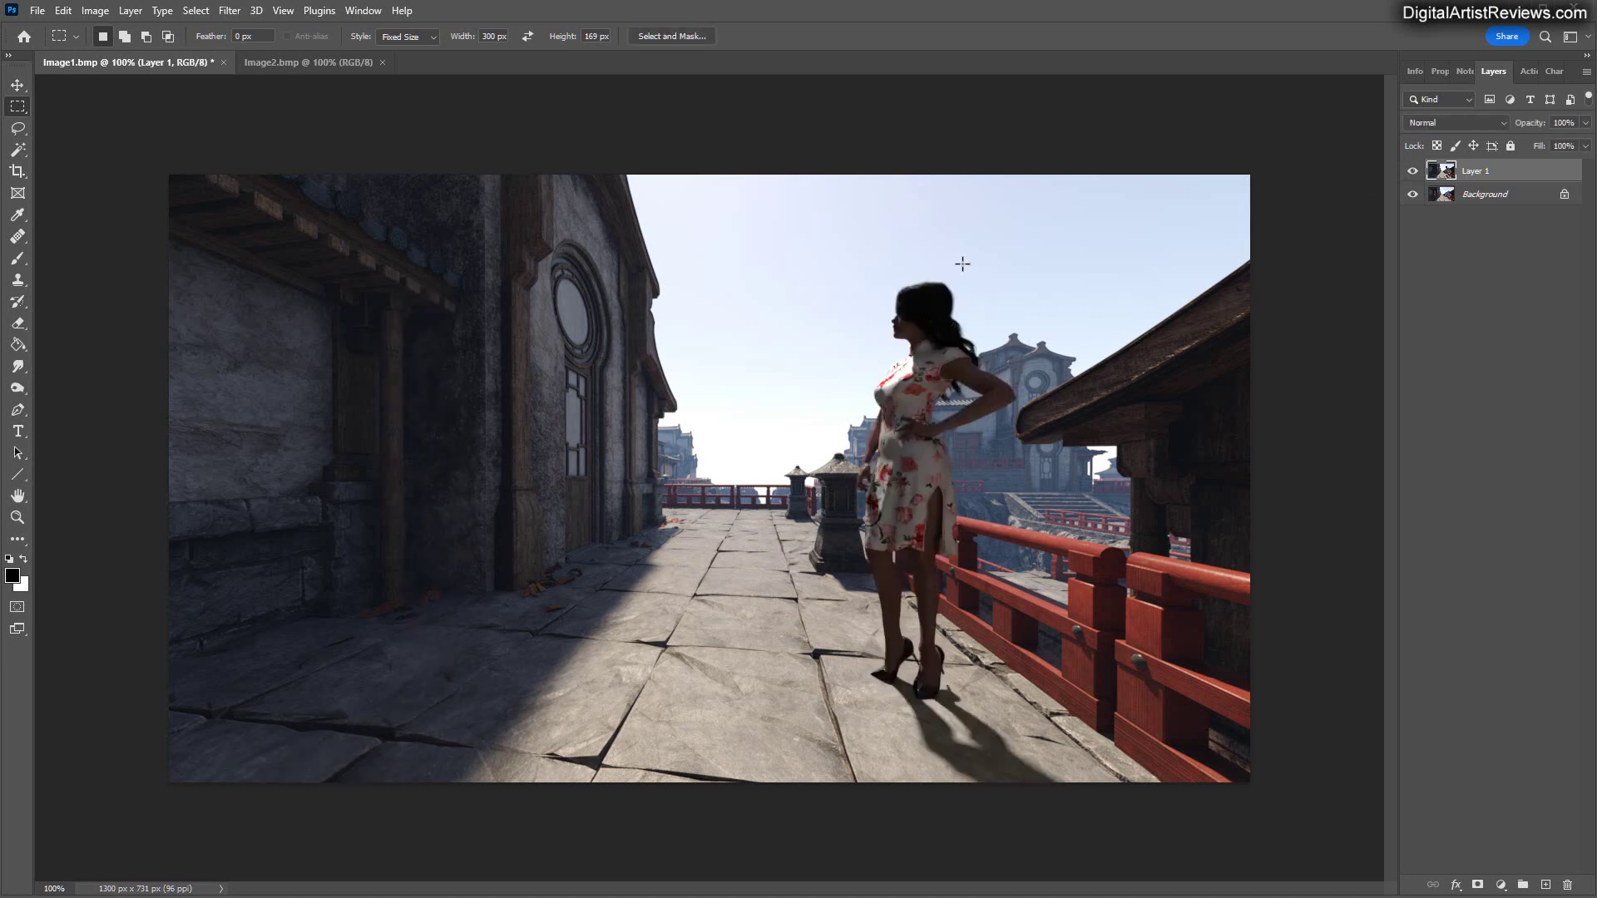
Set the marquee style to Normal, erase roughly the wall-side half of Layer 1 to reveal the shaded figure, and clear the selection.
{"action": "left_click_drag", "start_coordinate": [130, 150], "coordinate": [456, 713]}
{"action": "left_click", "coordinate": [412, 37]}
{"action": "left_click_drag", "start_coordinate": [169, 176], "coordinate": [753, 827]}
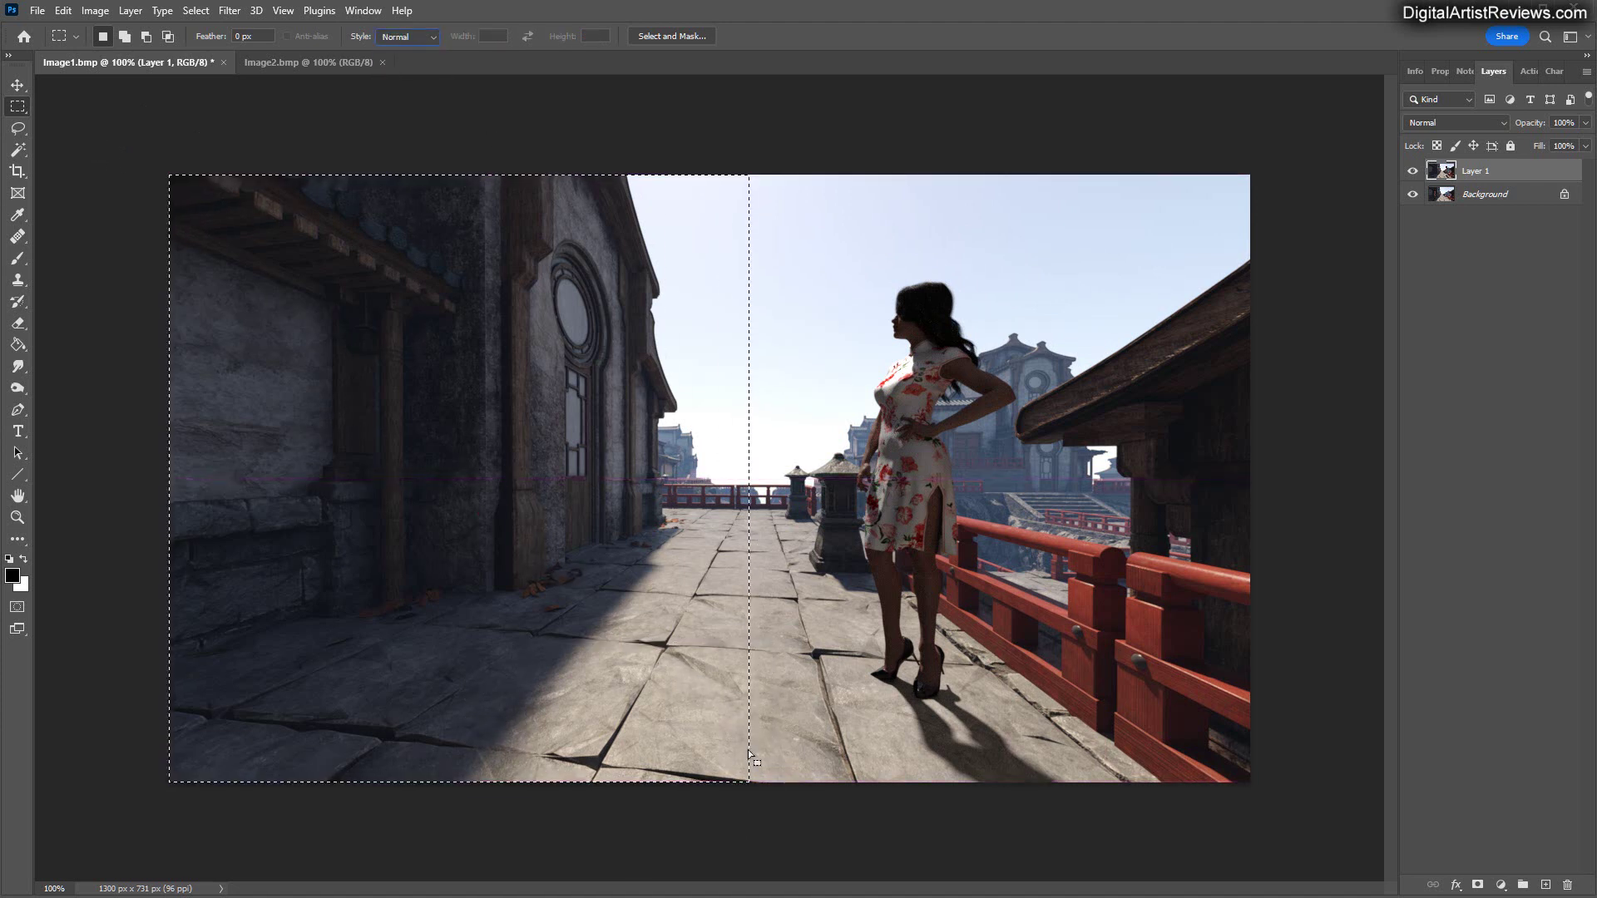
{"action": "key", "text": "Delete"}
{"action": "key", "text": "ctrl+d"}
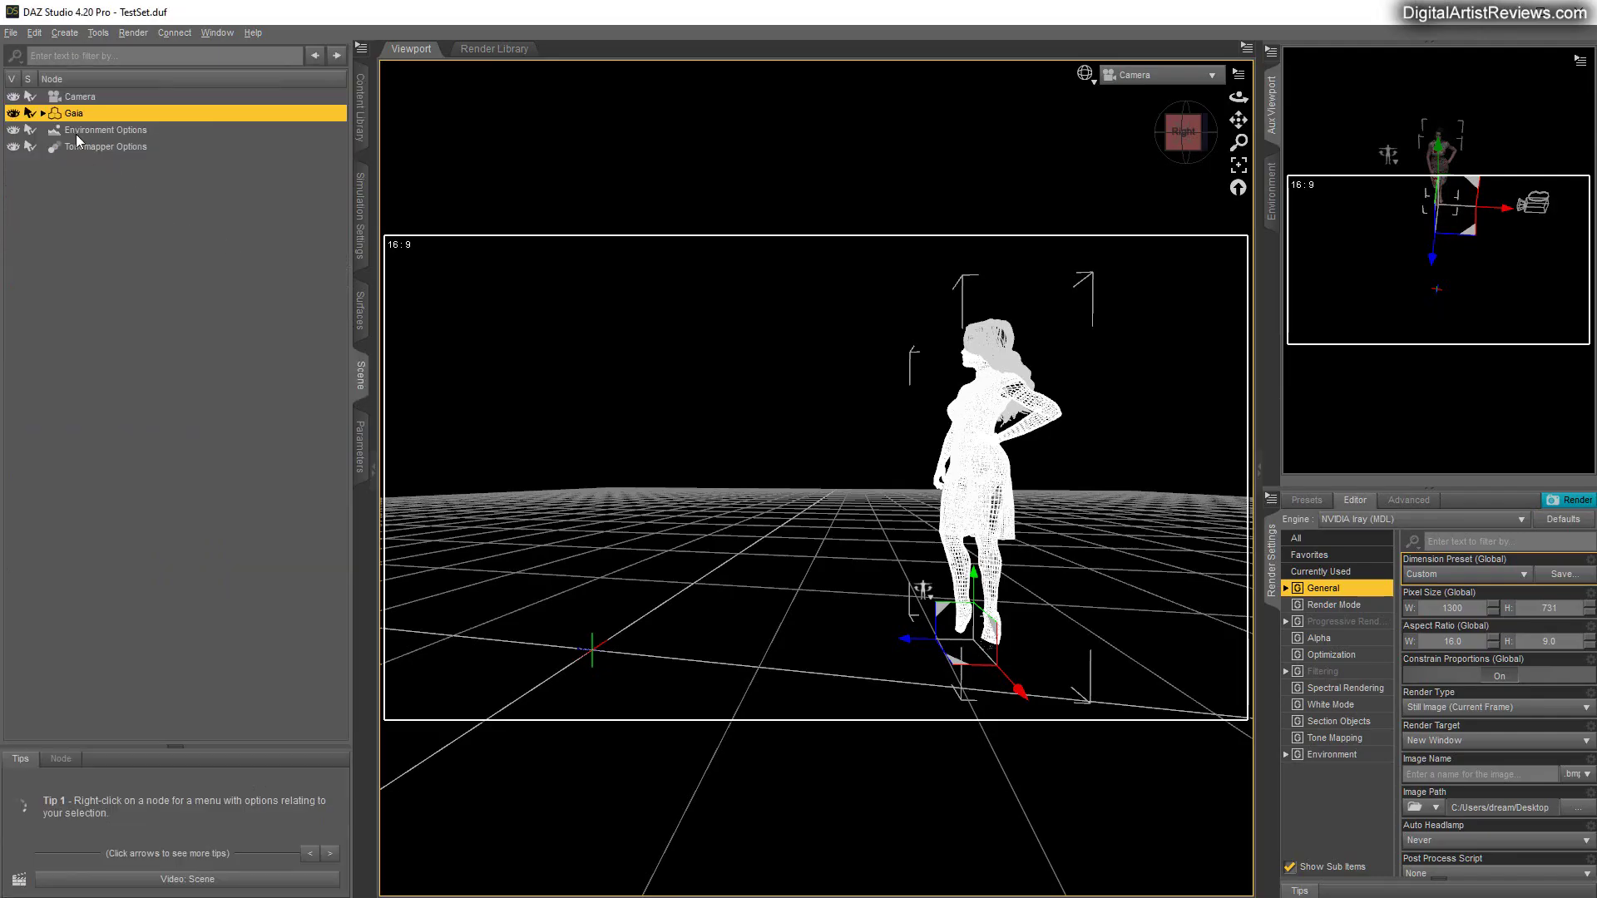
Return to DAZ Studio and delete the figure from the scene.
{"action": "right_click", "coordinate": [78, 112]}
{"action": "left_click", "coordinate": [393, 167]}
{"action": "key", "text": "Delete"}
Apply the Temple Of The Sun HDRI 00 Sun 08k preset and orbit the camera around it in Iray preview.
{"action": "left_click", "coordinate": [360, 108]}
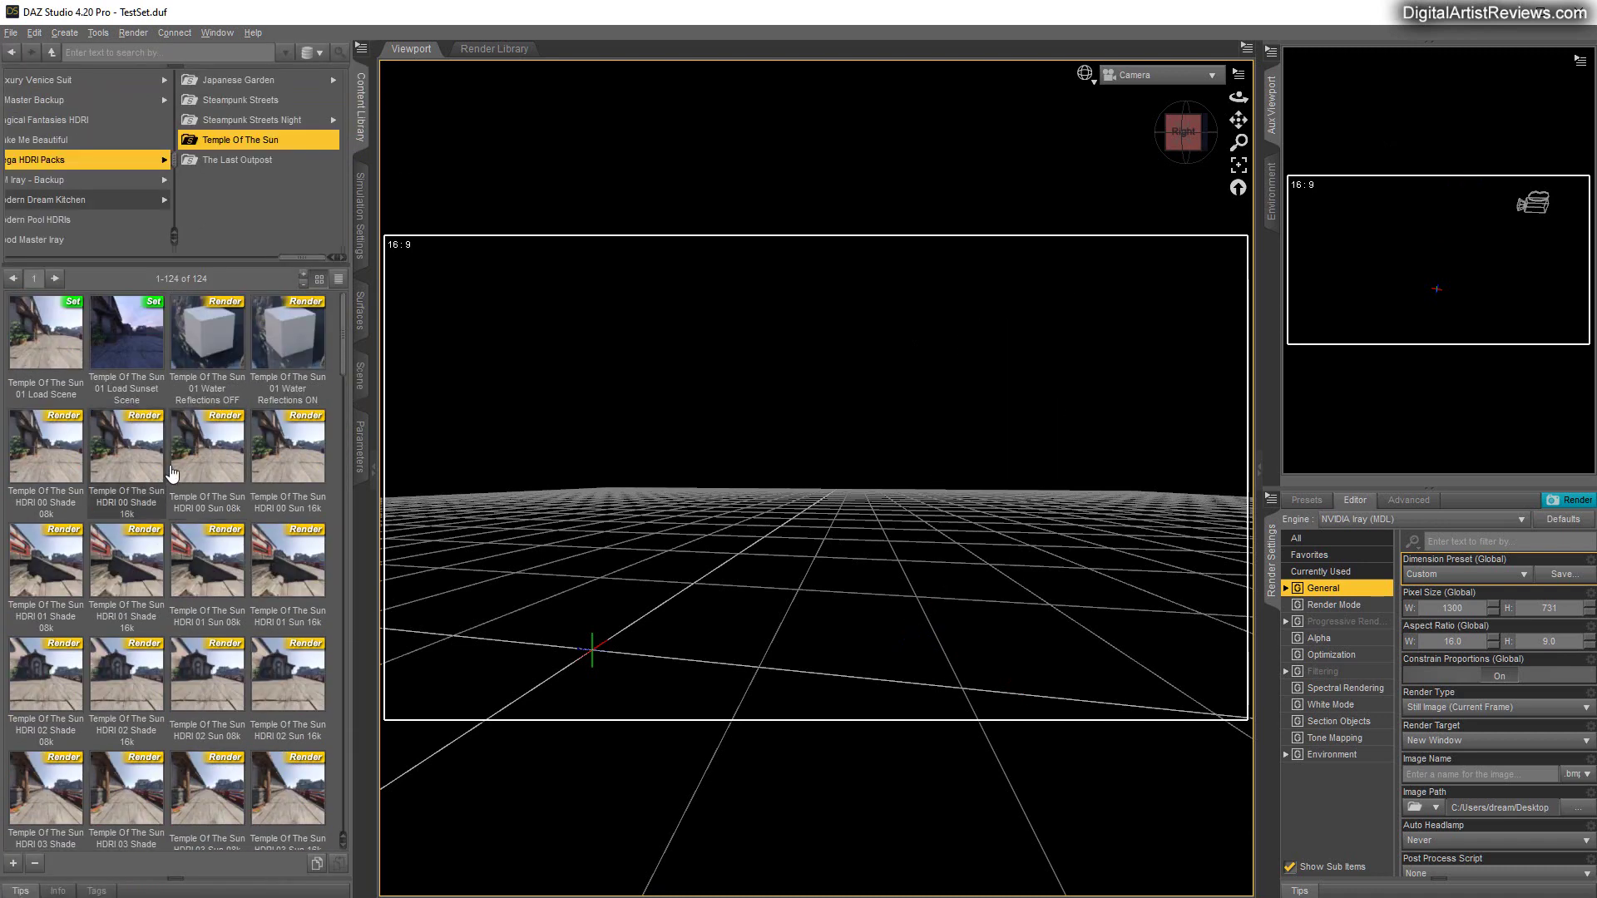
{"action": "left_click", "coordinate": [222, 453]}
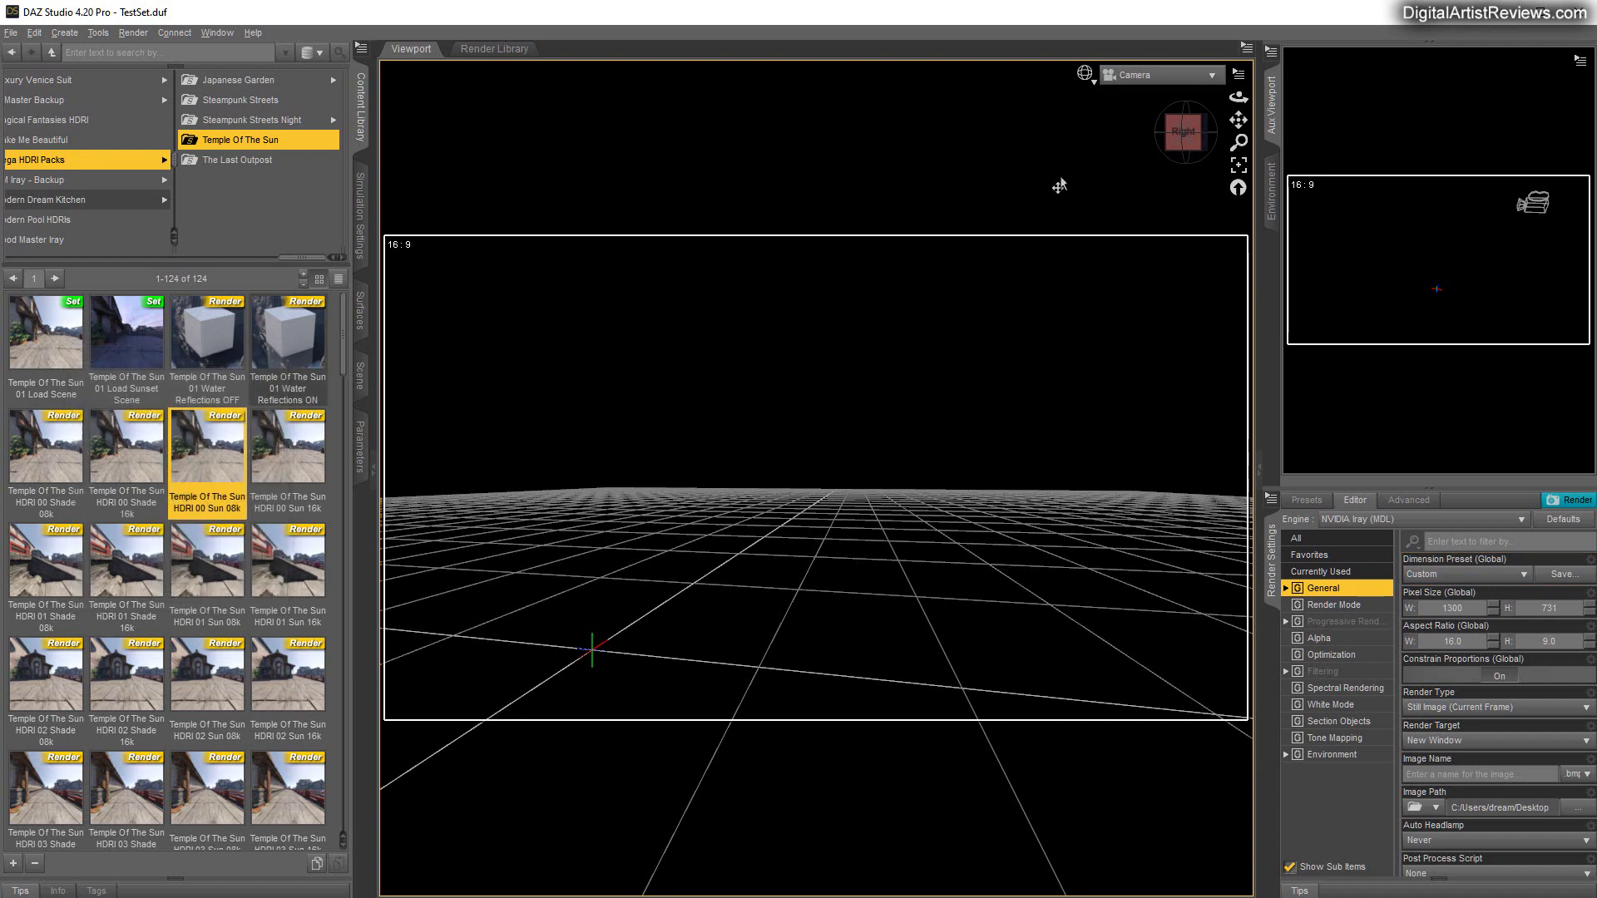
{"action": "left_click", "coordinate": [1093, 83]}
{"action": "left_click", "coordinate": [1065, 283]}
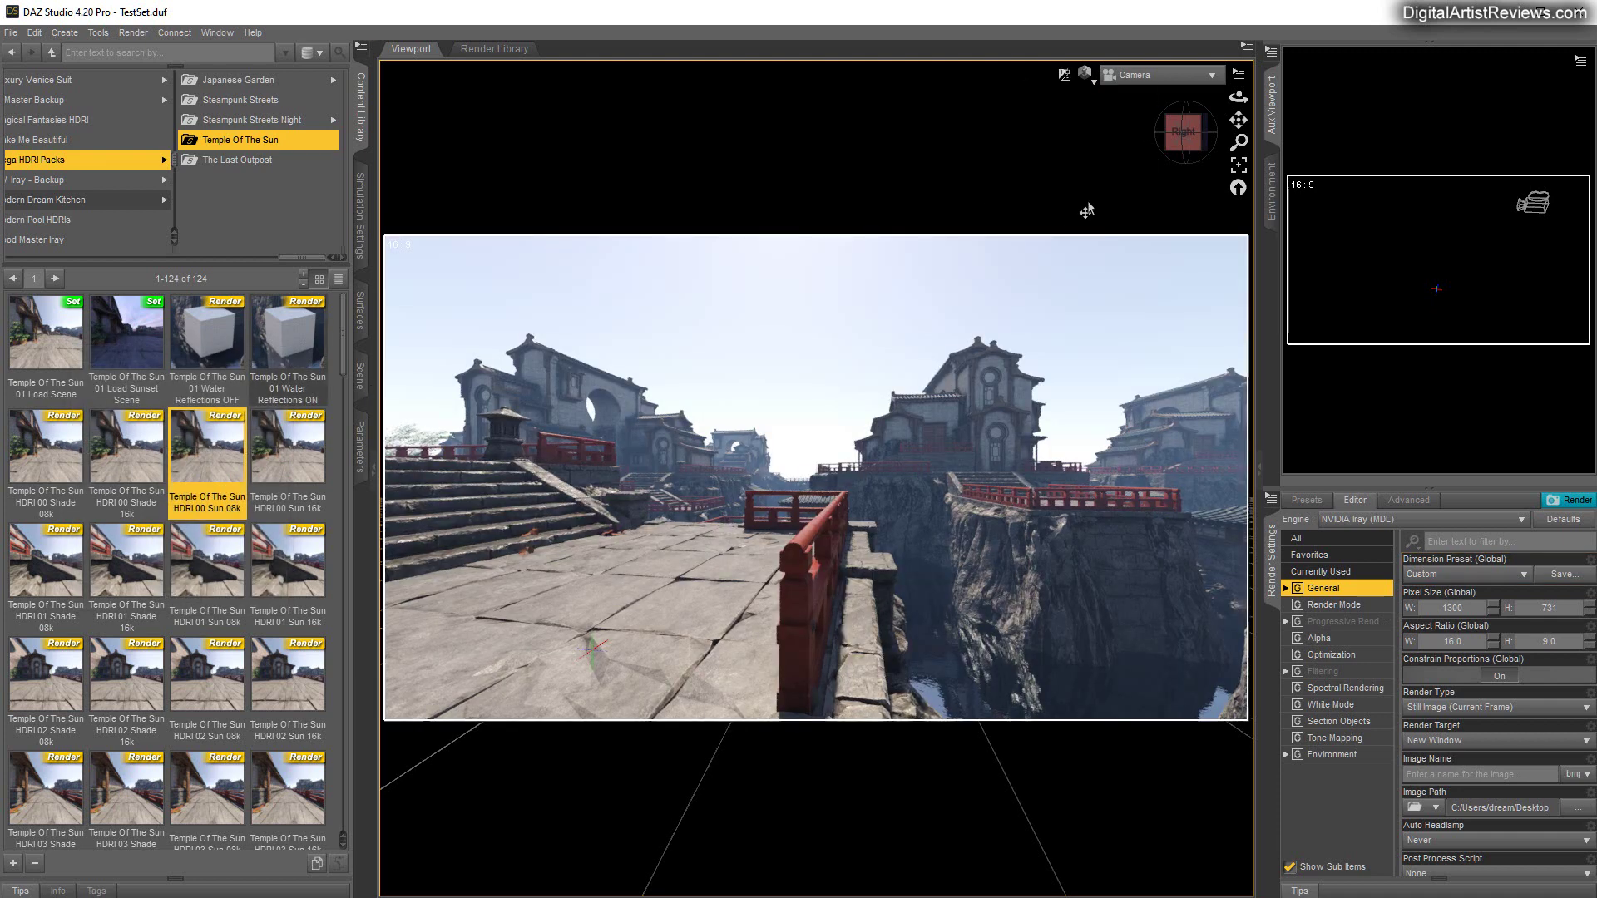
{"action": "left_click_drag", "start_coordinate": [1240, 98], "coordinate": [909, 122]}
Apply the HDRI 01 Sun 08k preset and orbit the camera around its surroundings.
{"action": "double_click", "coordinate": [207, 561]}
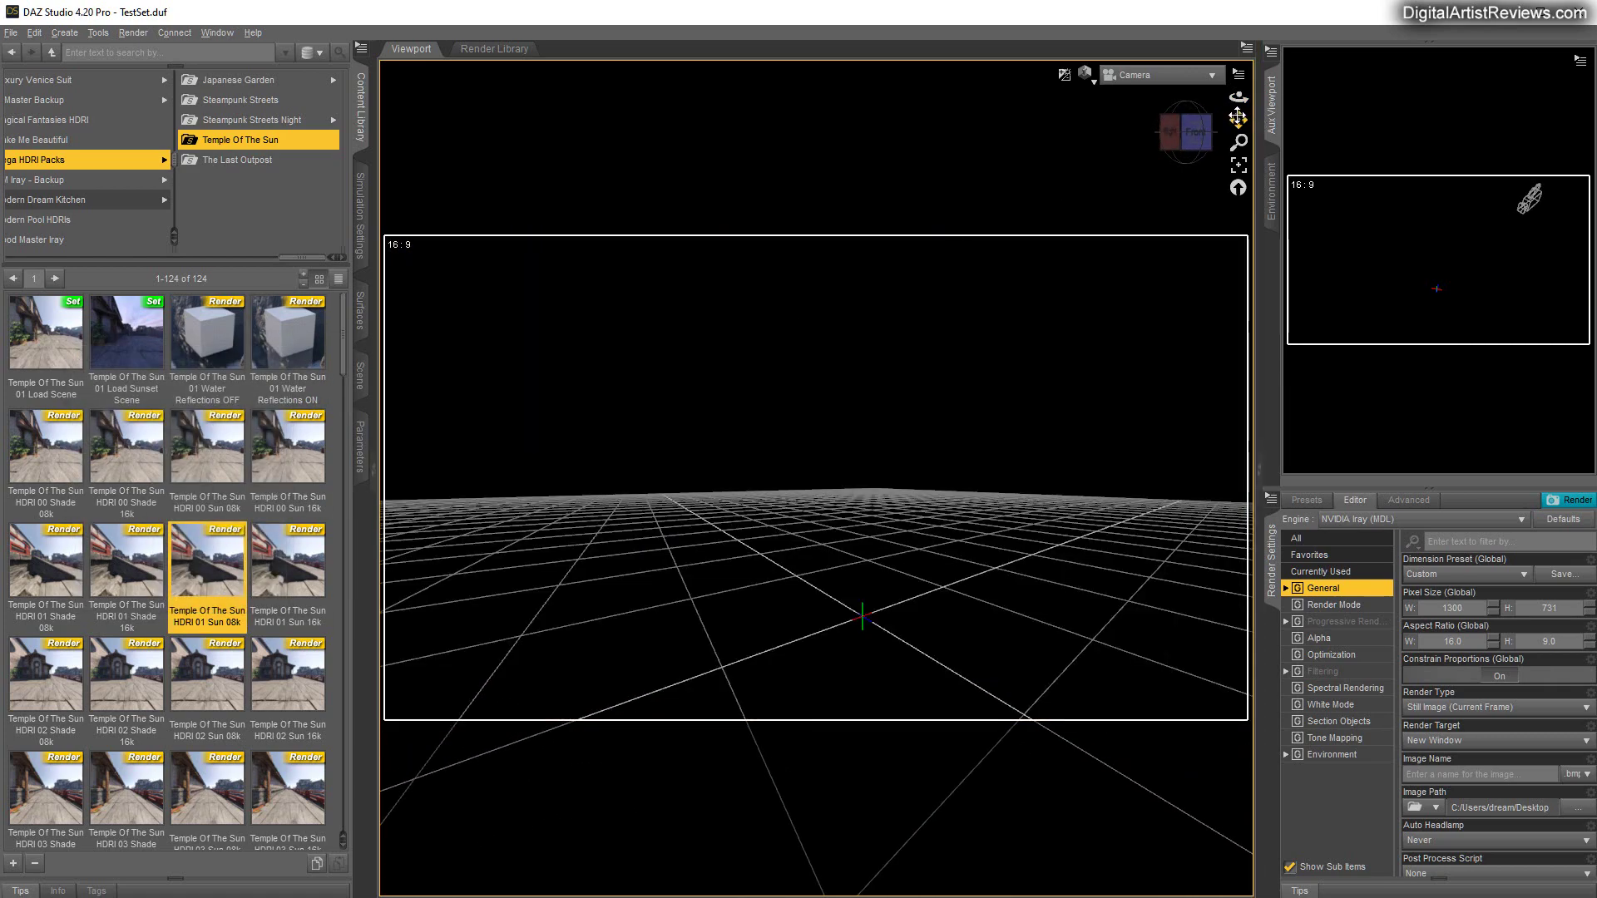
{"action": "left_click_drag", "start_coordinate": [1239, 98], "coordinate": [965, 106]}
{"action": "left_click_drag", "start_coordinate": [1238, 97], "coordinate": [1027, 102]}
{"action": "mouse_move", "coordinate": [1239, 97]}
{"action": "left_mouse_down"}
{"action": "mouse_move", "coordinate": [1273, 123]}
{"action": "mouse_move", "coordinate": [1221, 94]}
{"action": "mouse_move", "coordinate": [1272, 99]}
{"action": "mouse_move", "coordinate": [1216, 98]}
{"action": "left_mouse_up"}
Apply the HDRI 02 Sun 08k preset followed by HDRI 03 Sun 08k, and orbit the camera to view the scenery.
{"action": "double_click", "coordinate": [196, 672]}
{"action": "scroll", "coordinate": [305, 616], "scroll_direction": "down", "scroll_amount": 9}
{"action": "double_click", "coordinate": [214, 466]}
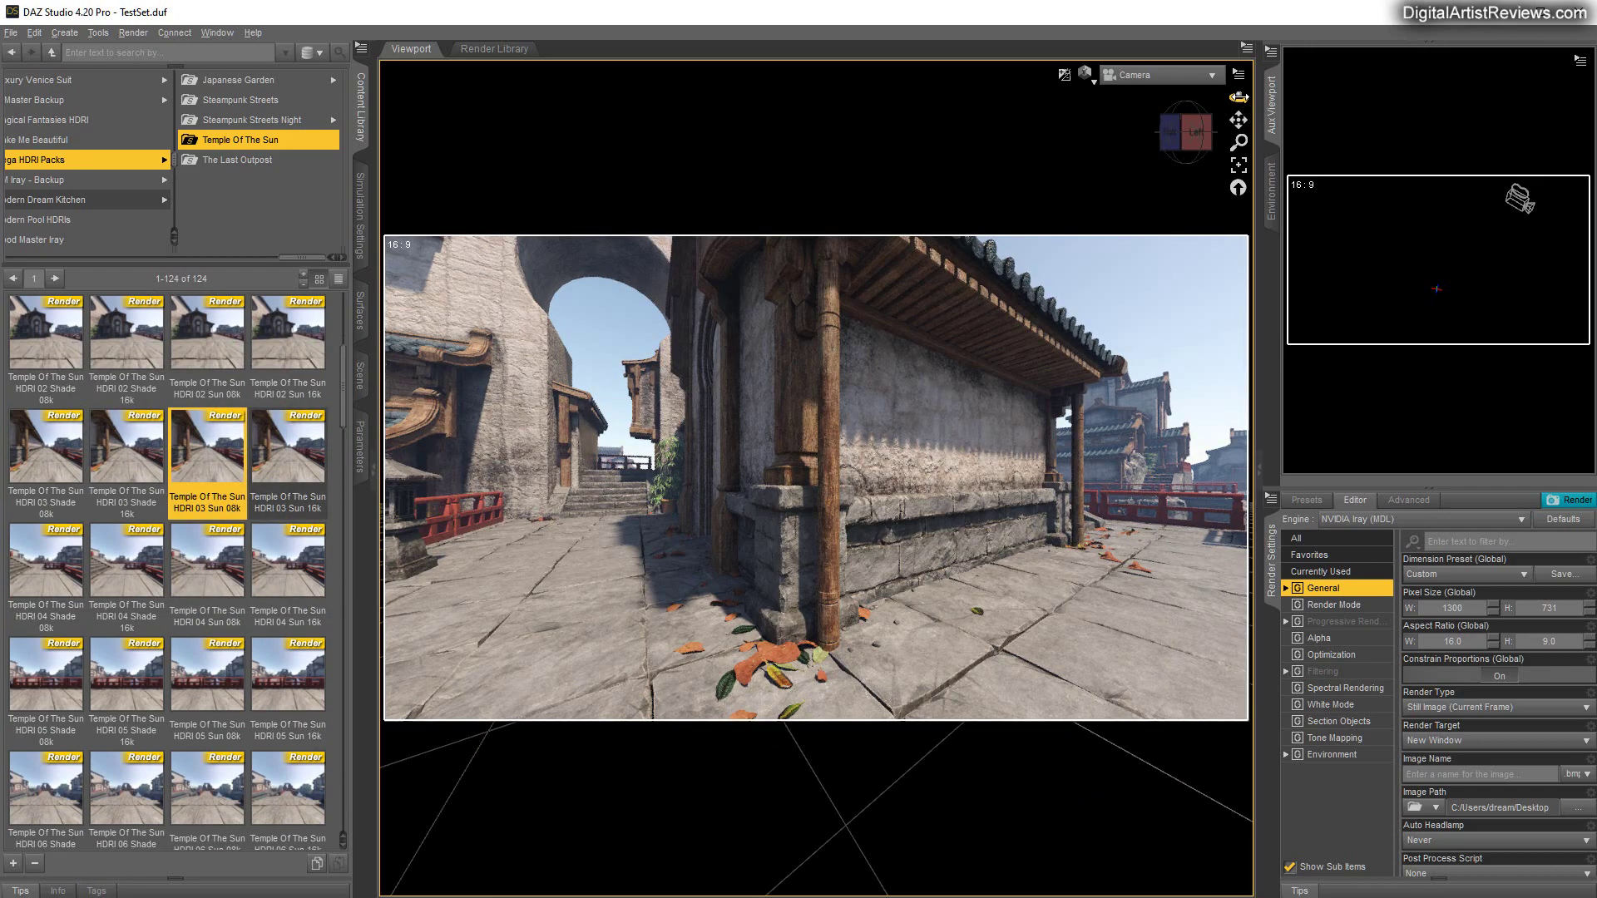
{"action": "left_click_drag", "start_coordinate": [1240, 98], "coordinate": [1040, 97]}
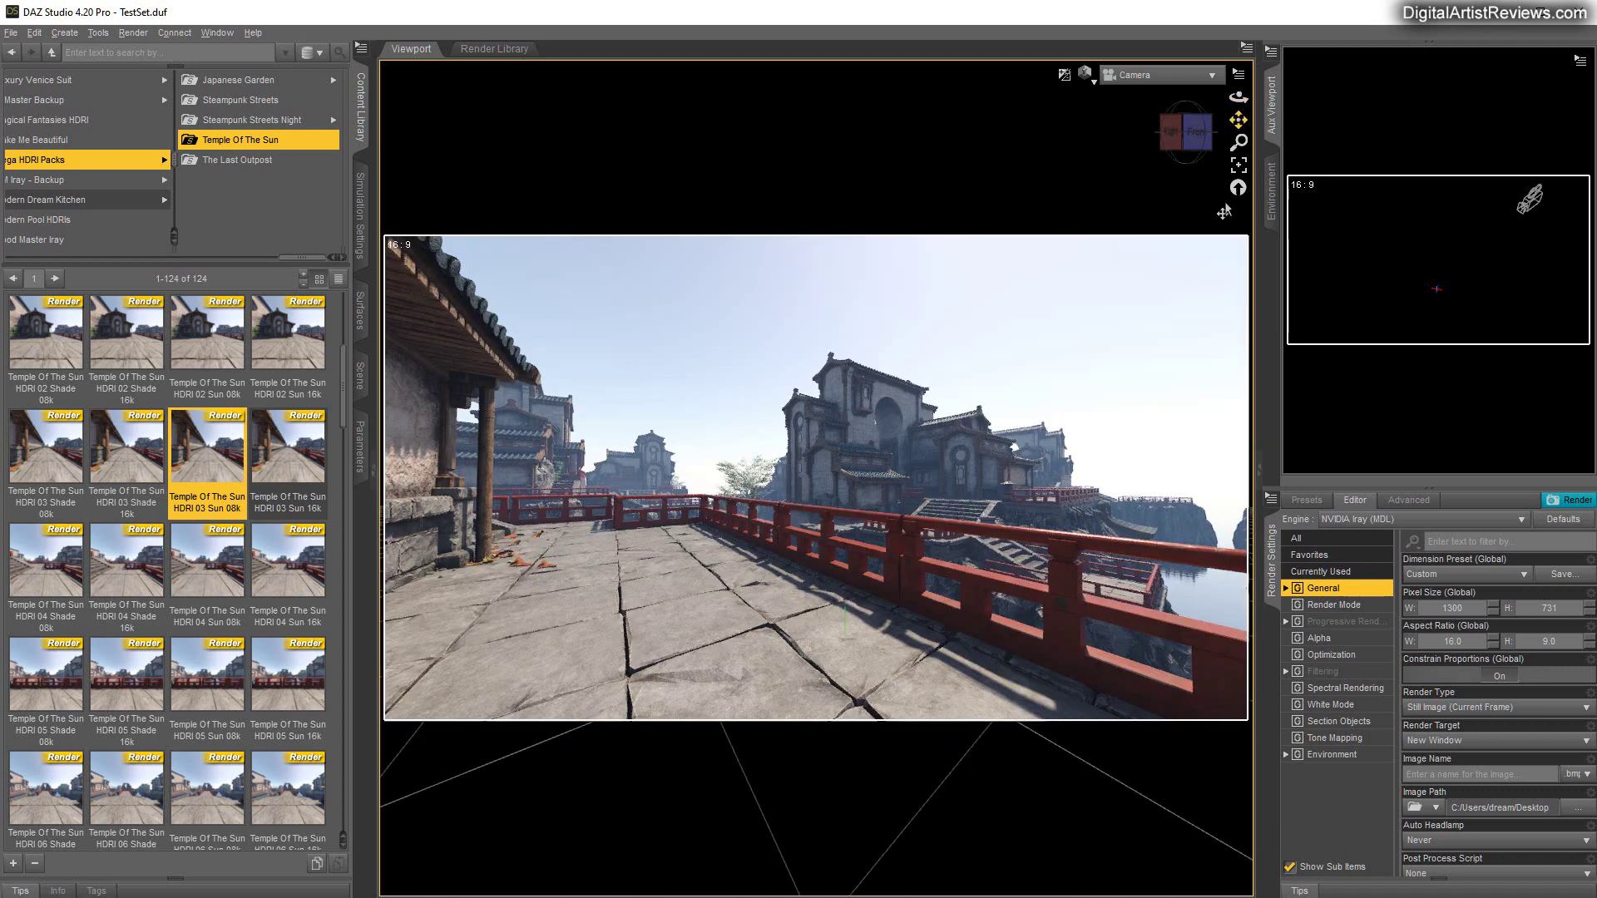
Apply HDRI 04 Shade 08k followed by HDRI 05 Shade 08k, orbiting the camera to show each environment from several directions.
{"action": "double_click", "coordinate": [34, 572]}
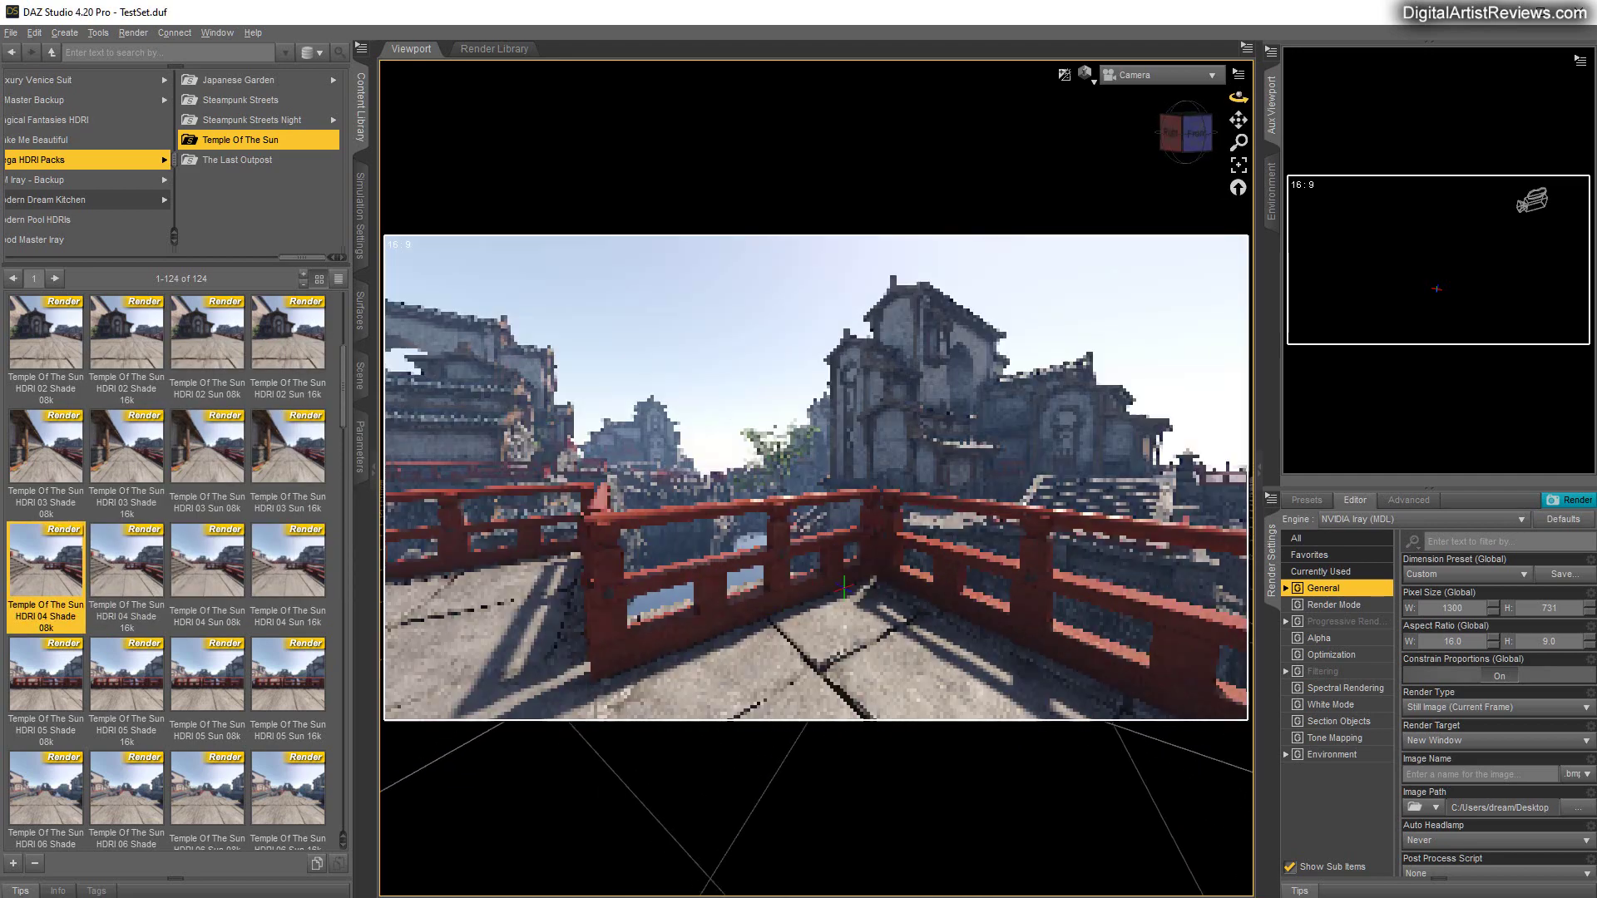
{"action": "left_click_drag", "start_coordinate": [1238, 97], "coordinate": [948, 98]}
{"action": "double_click", "coordinate": [45, 678]}
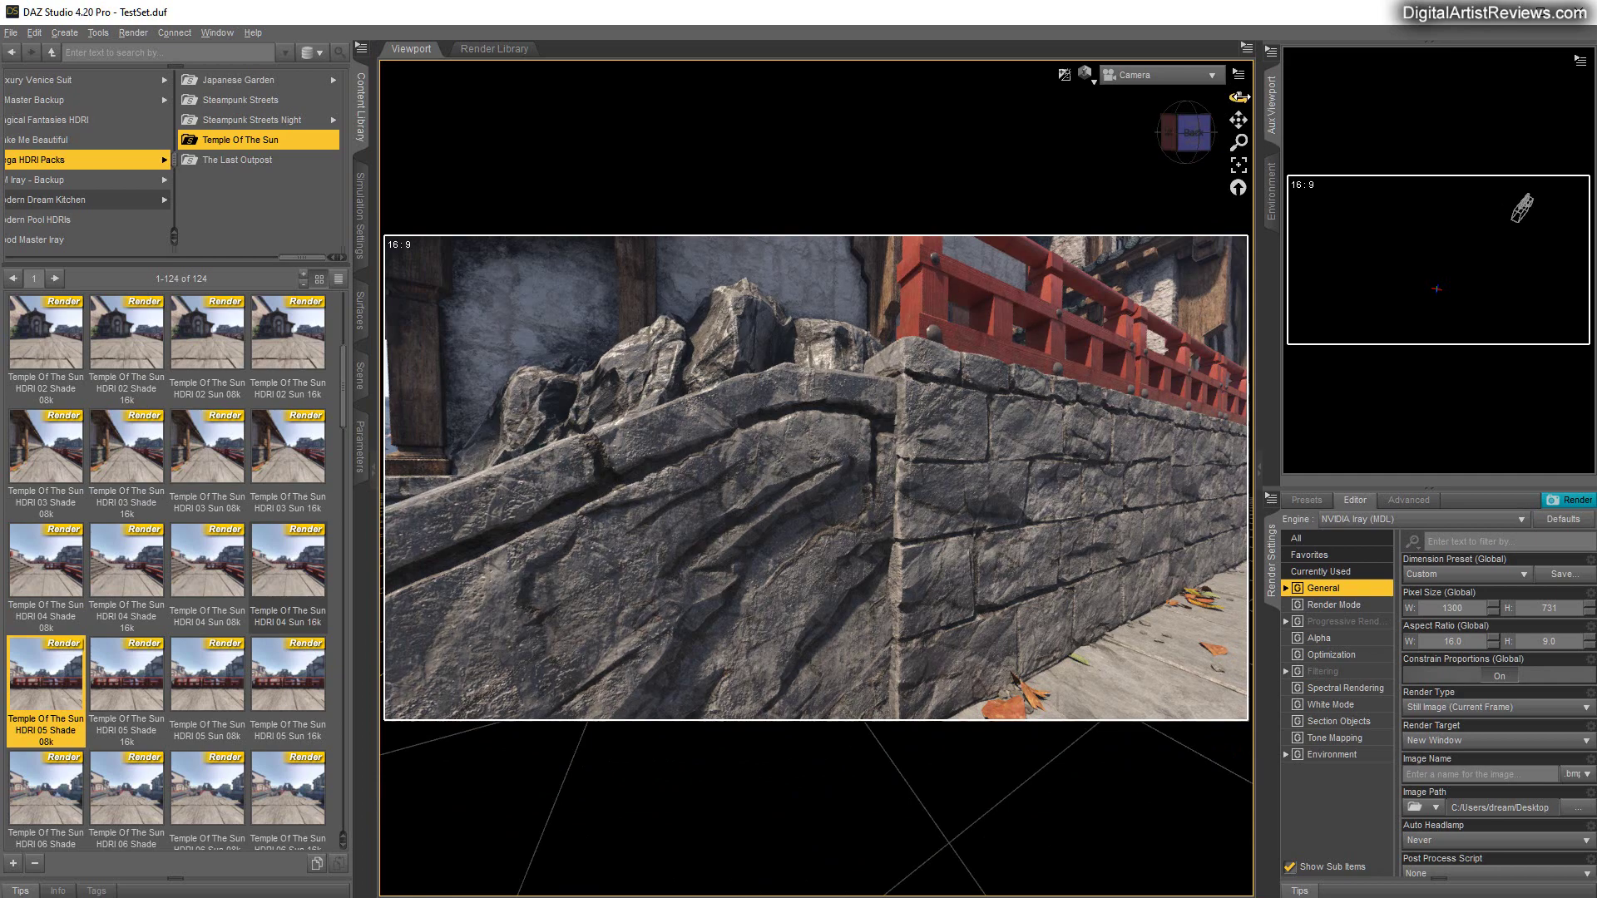
{"action": "left_click_drag", "start_coordinate": [1239, 97], "coordinate": [1240, 97]}
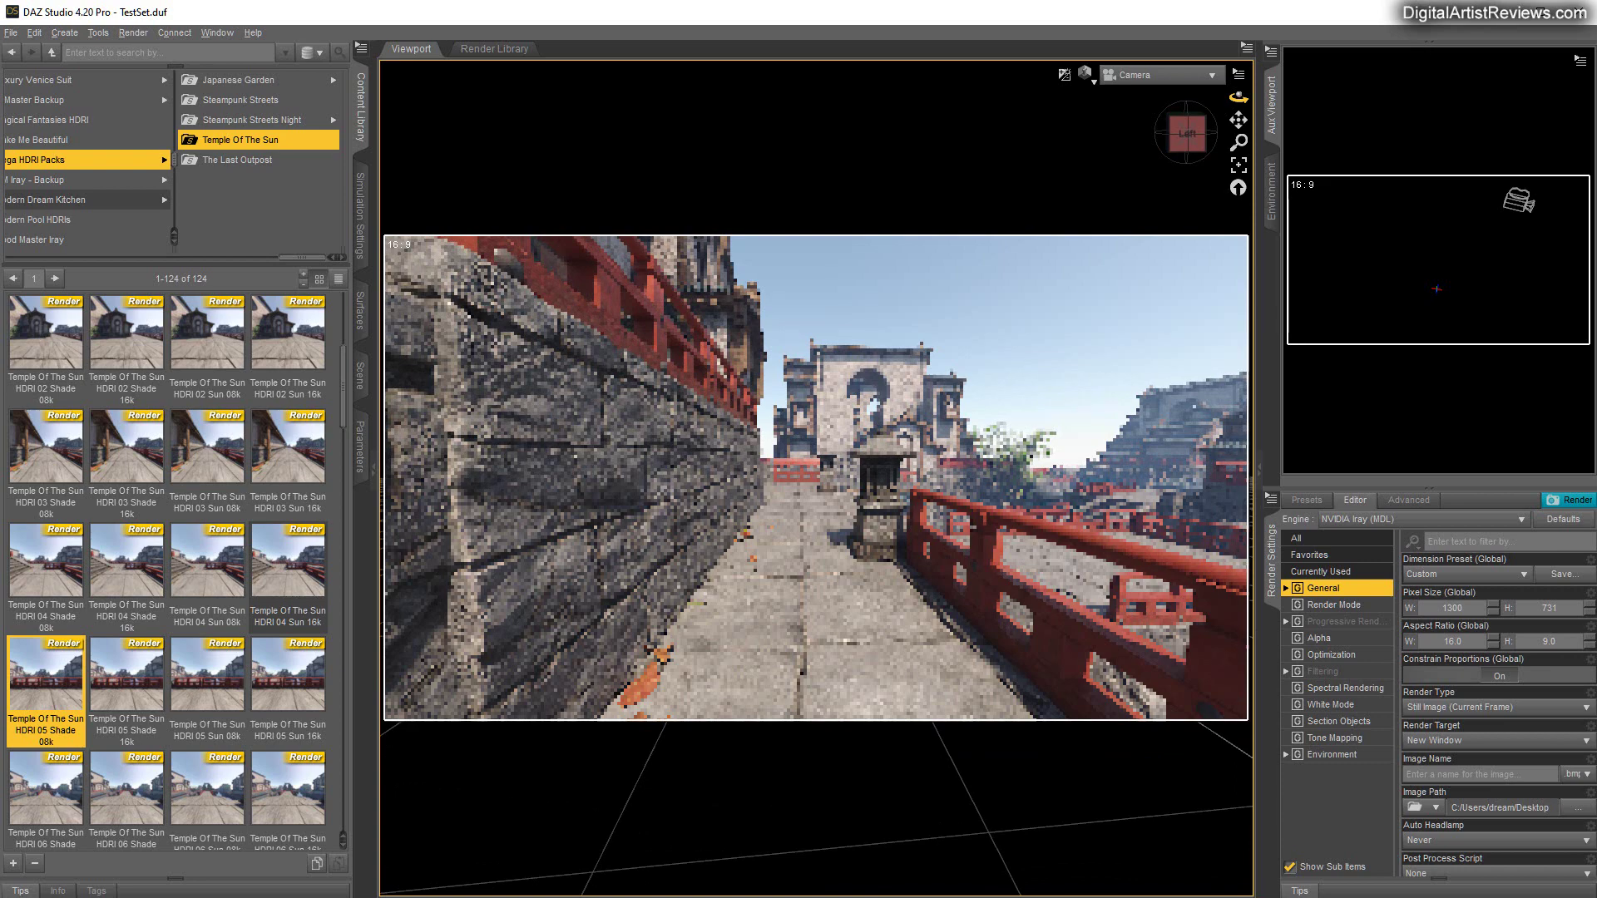
{"action": "left_click_drag", "start_coordinate": [1239, 98], "coordinate": [1239, 97]}
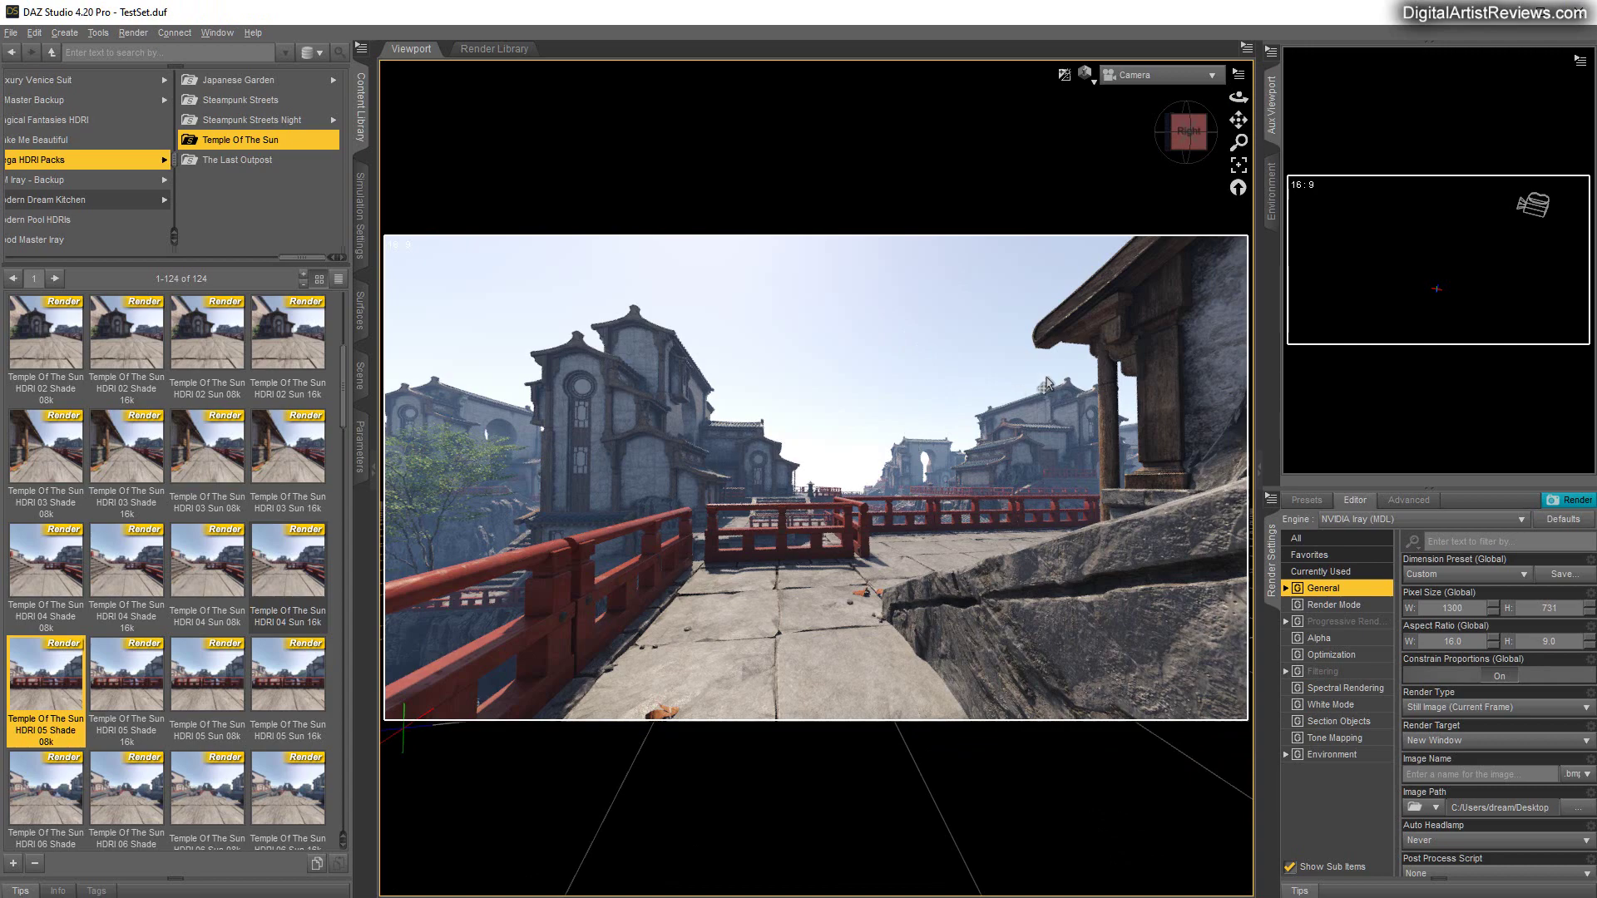
{"action": "mouse_move", "coordinate": [1239, 97]}
{"action": "left_mouse_down"}
{"action": "mouse_move", "coordinate": [1239, 158]}
{"action": "mouse_move", "coordinate": [1239, 79]}
{"action": "mouse_move", "coordinate": [1264, 109]}
{"action": "left_mouse_up"}
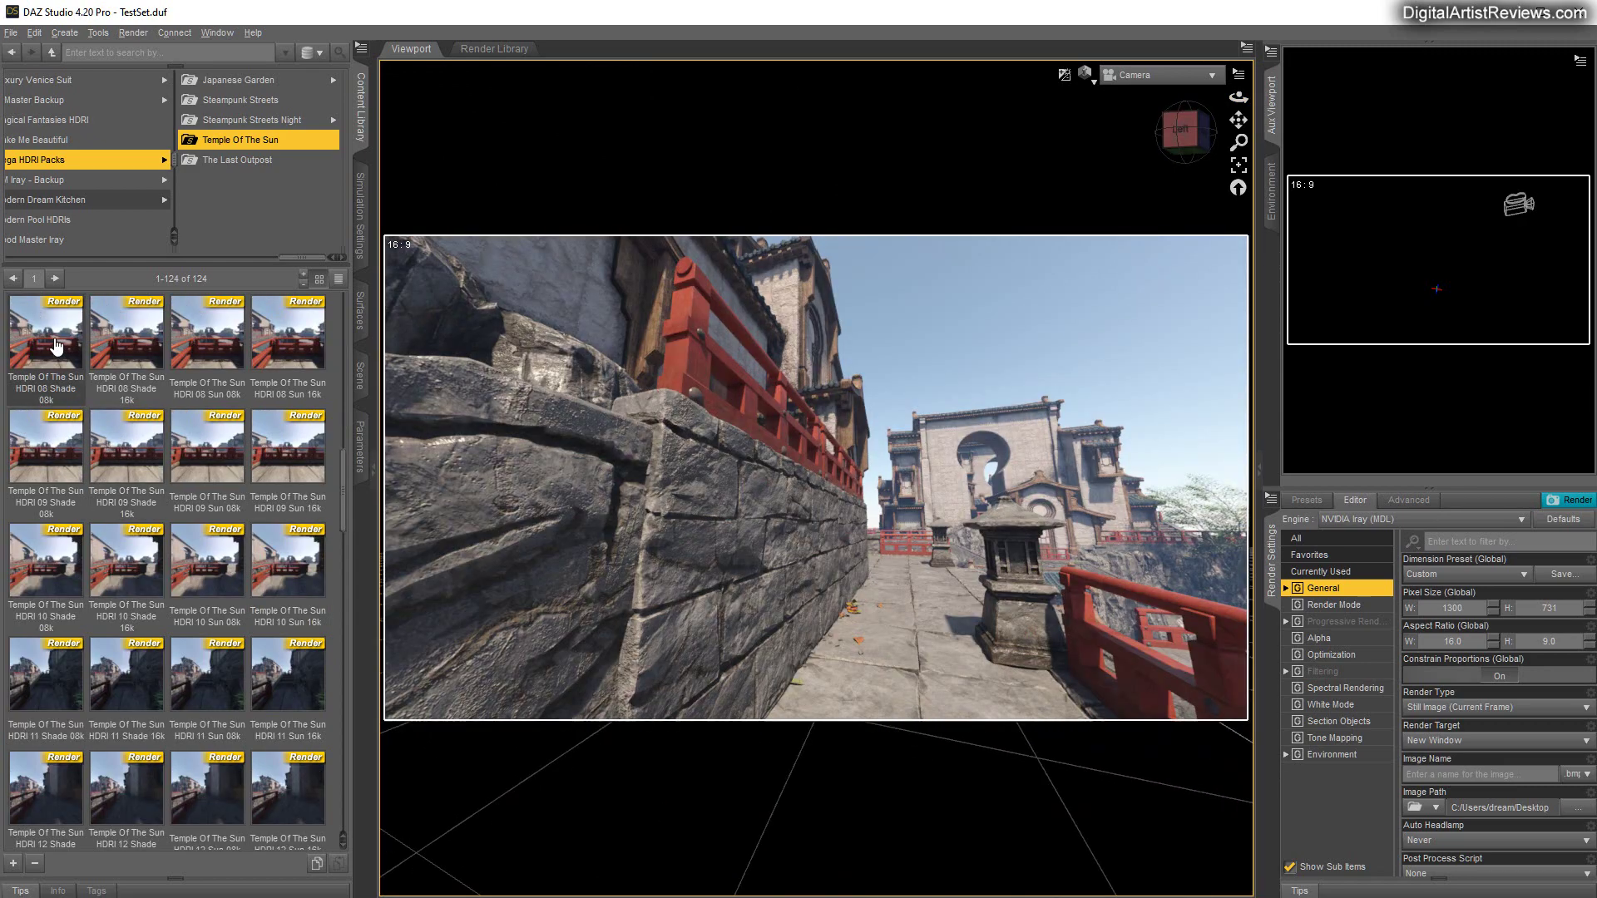
Apply the HDRI 08 Shade 08k preset and orbit the camera to look along the walkway.
{"action": "double_click", "coordinate": [56, 347]}
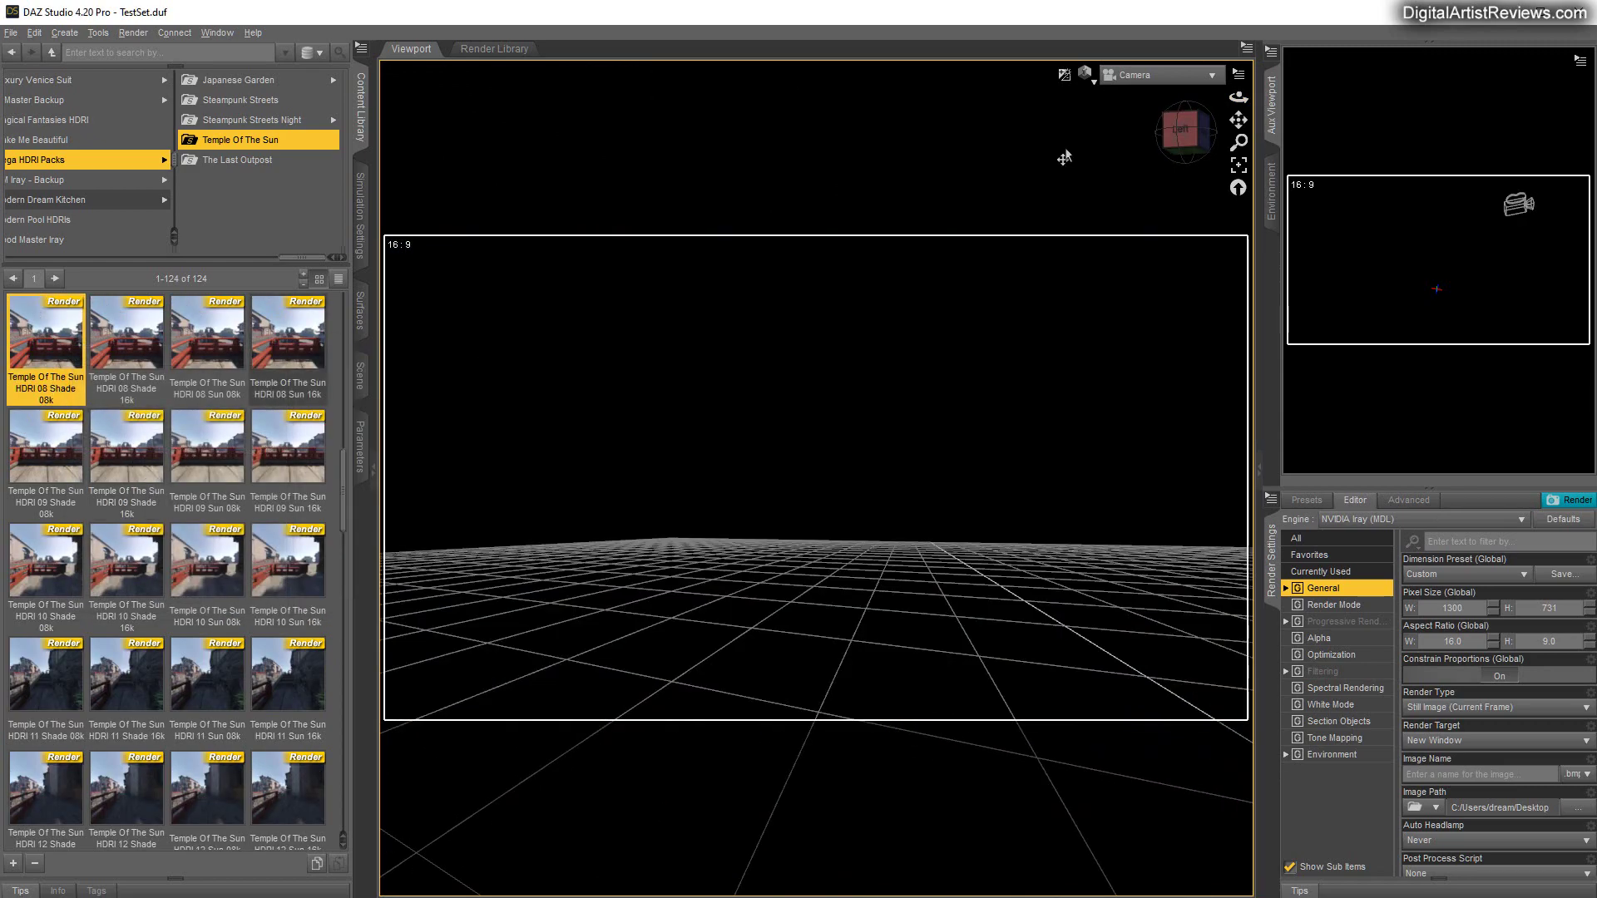
{"action": "left_click_drag", "start_coordinate": [1239, 97], "coordinate": [1444, 98]}
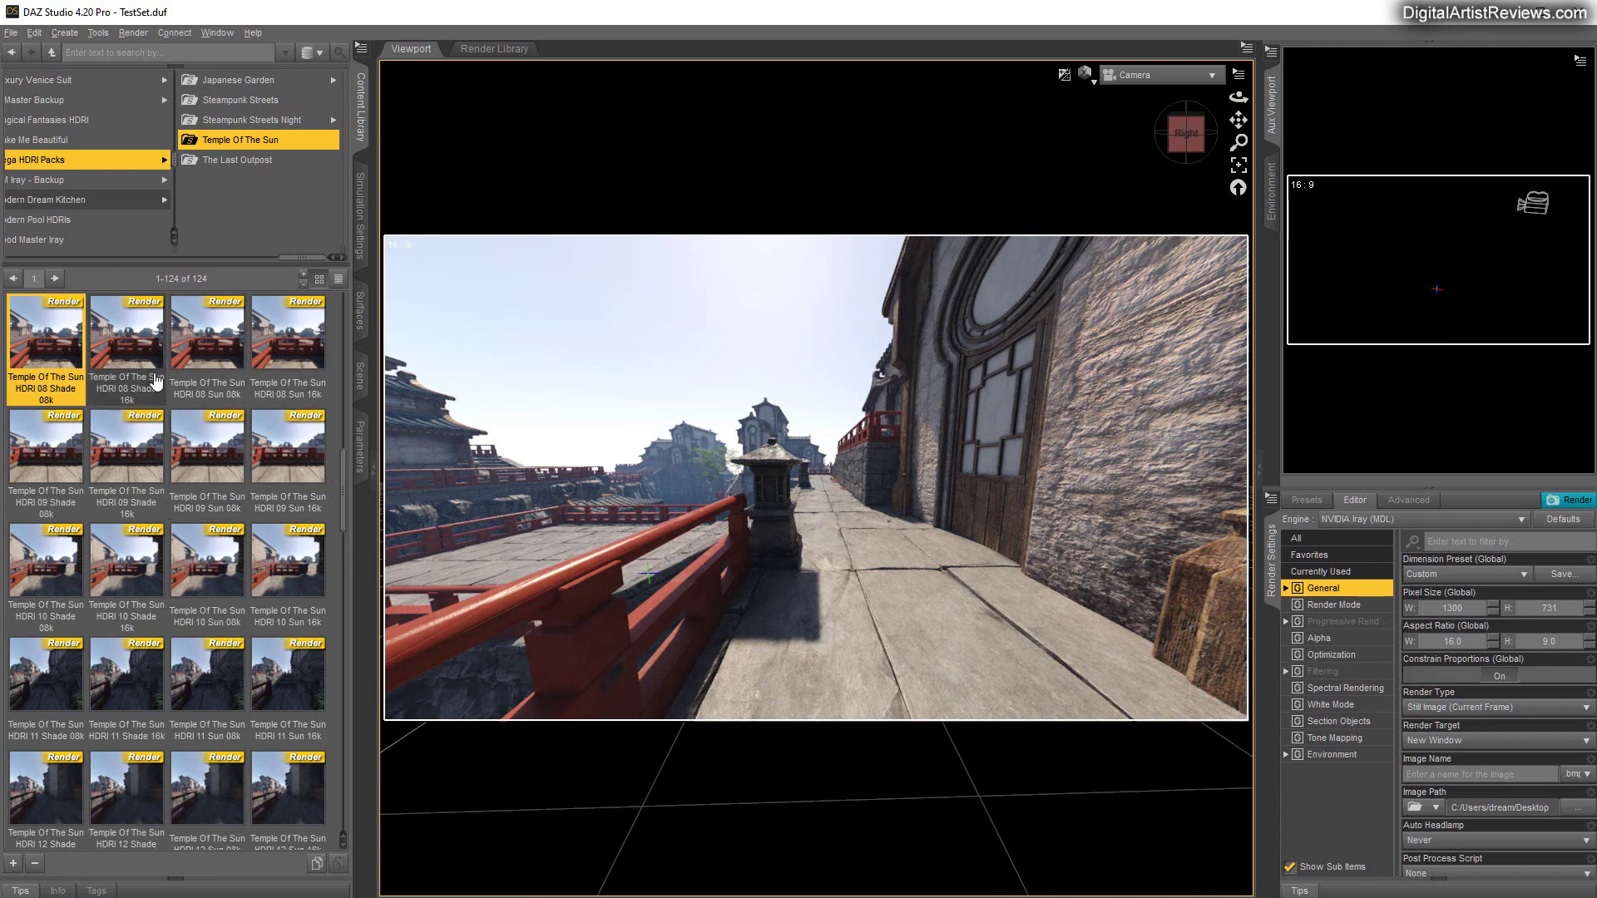
{"action": "scroll", "coordinate": [154, 383], "scroll_direction": "up", "scroll_amount": 3}
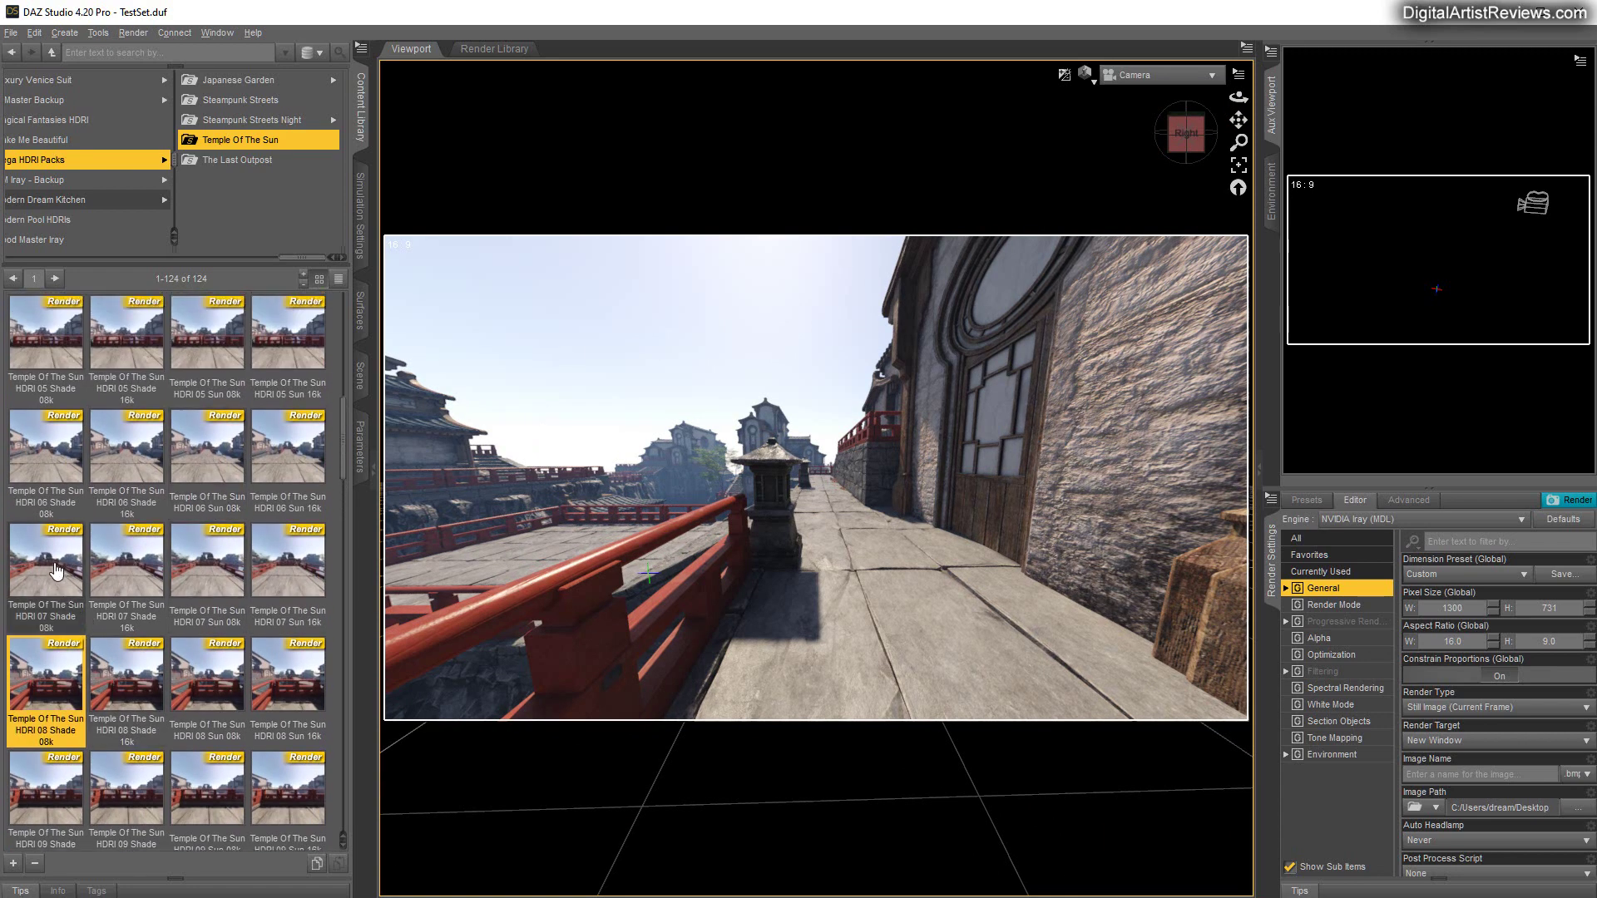
Apply the HDRI 07 Shade 08k preset followed by HDRI 10 Shade 08k, orbiting the camera around each environment.
{"action": "double_click", "coordinate": [56, 570]}
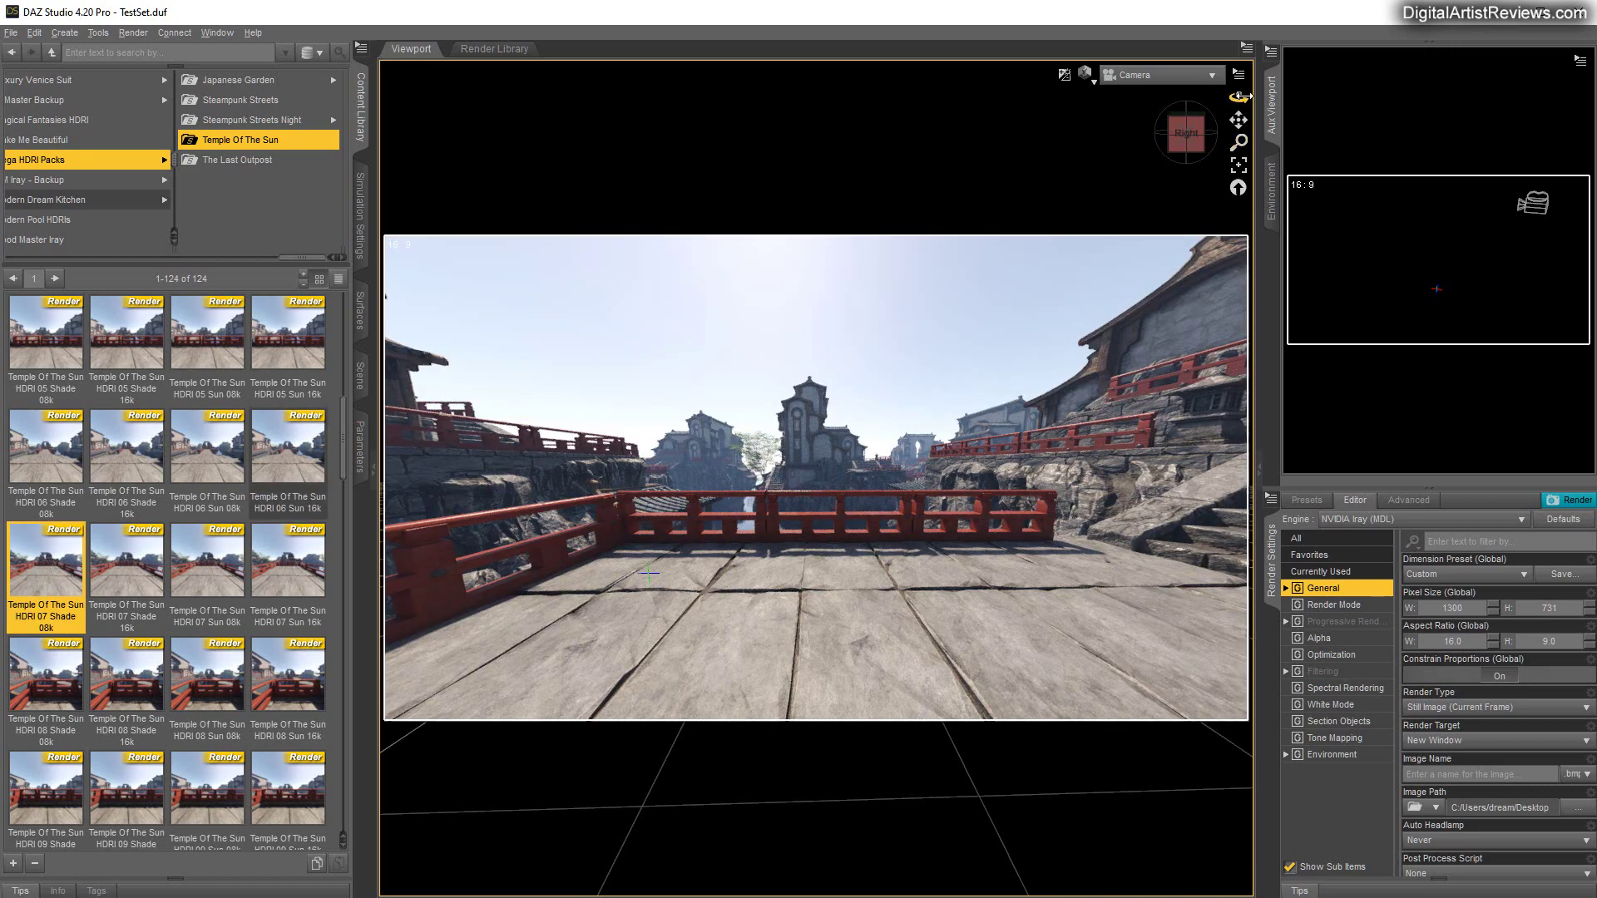
{"action": "mouse_move", "coordinate": [1244, 95]}
{"action": "left_mouse_down"}
{"action": "mouse_move", "coordinate": [1216, 97]}
{"action": "mouse_move", "coordinate": [1234, 97]}
{"action": "left_mouse_up"}
{"action": "scroll", "coordinate": [46, 566], "scroll_direction": "down", "scroll_amount": 3}
{"action": "double_click", "coordinate": [46, 566]}
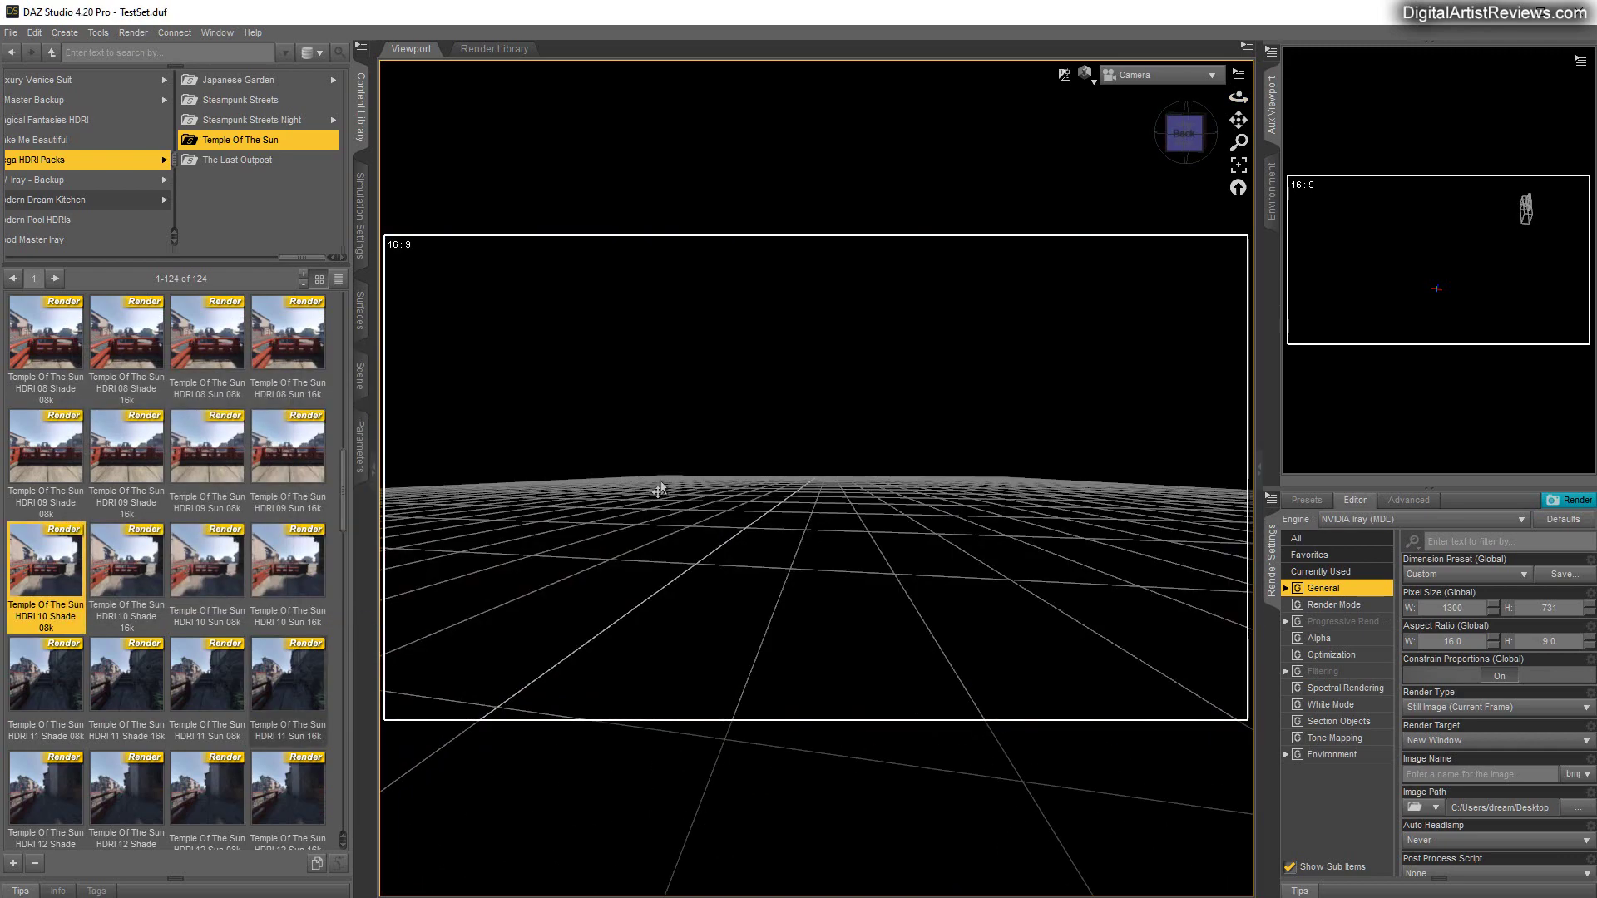
{"action": "left_click_drag", "start_coordinate": [1238, 98], "coordinate": [1227, 98]}
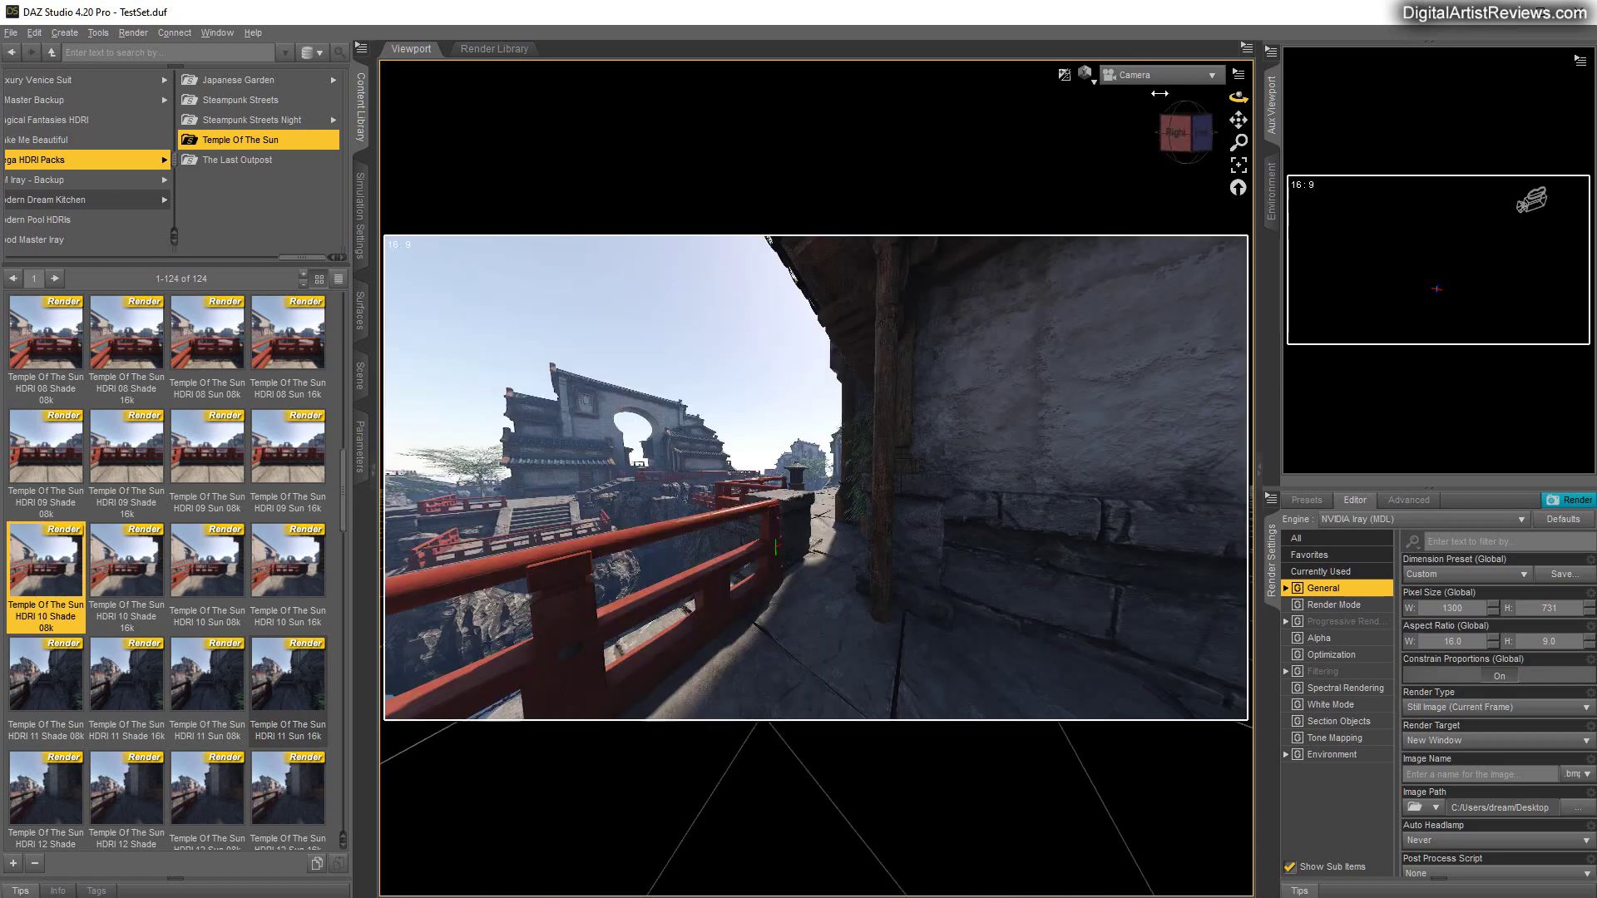
Apply the HDRI 11 Shade 08k preset and orbit the camera to view the walkway, railing and stairs from several directions.
{"action": "double_click", "coordinate": [54, 693]}
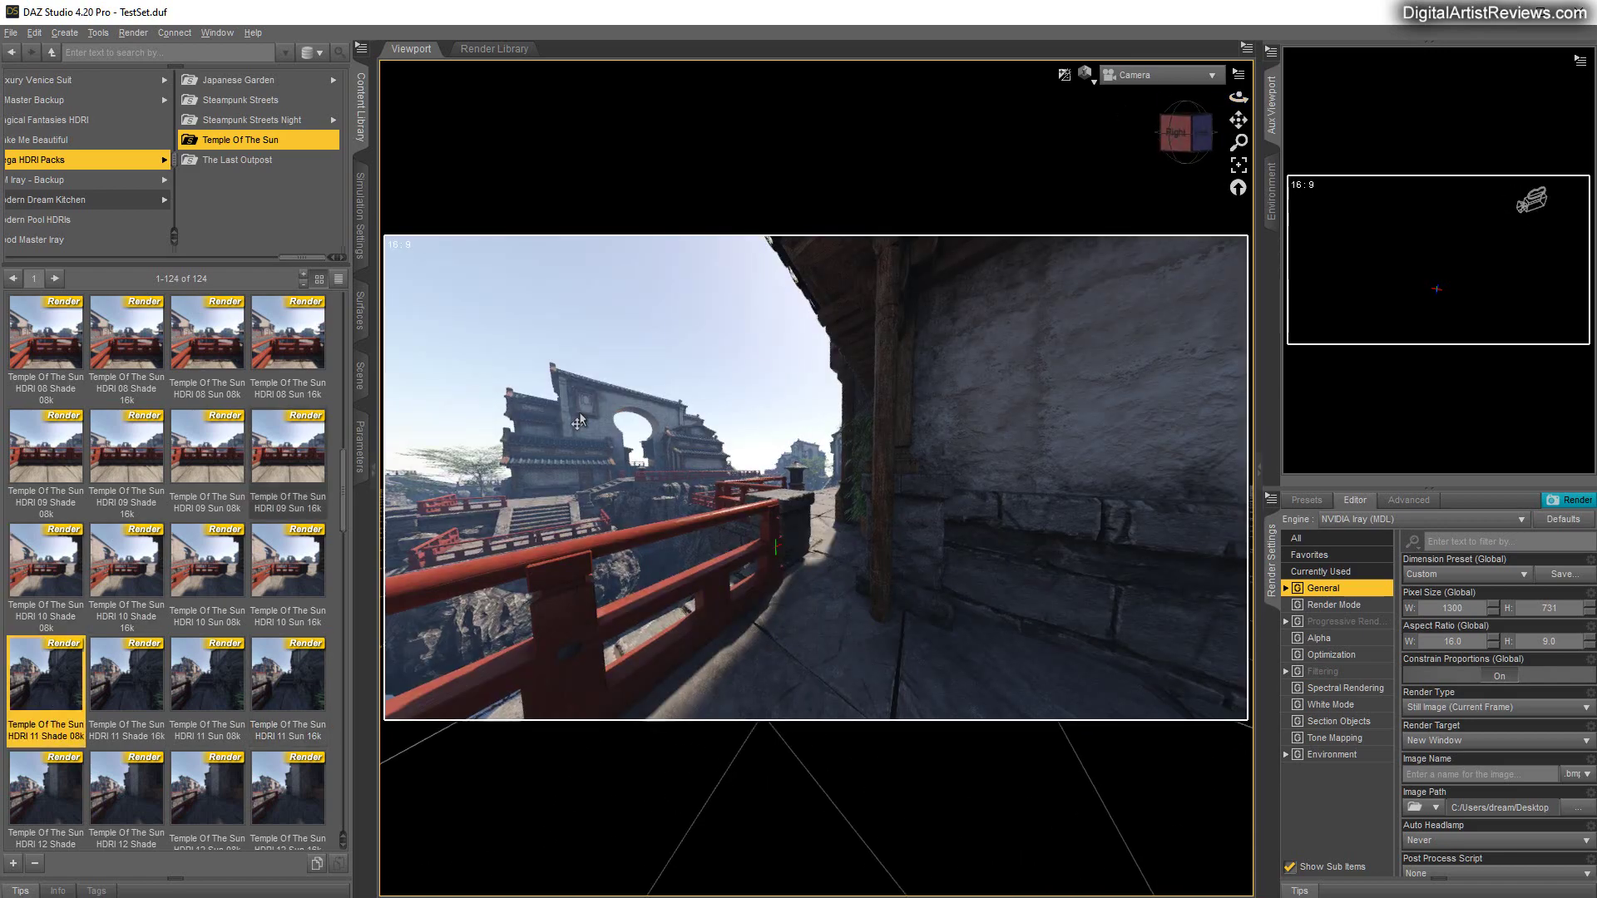
{"action": "left_click_drag", "start_coordinate": [1239, 97], "coordinate": [1269, 97]}
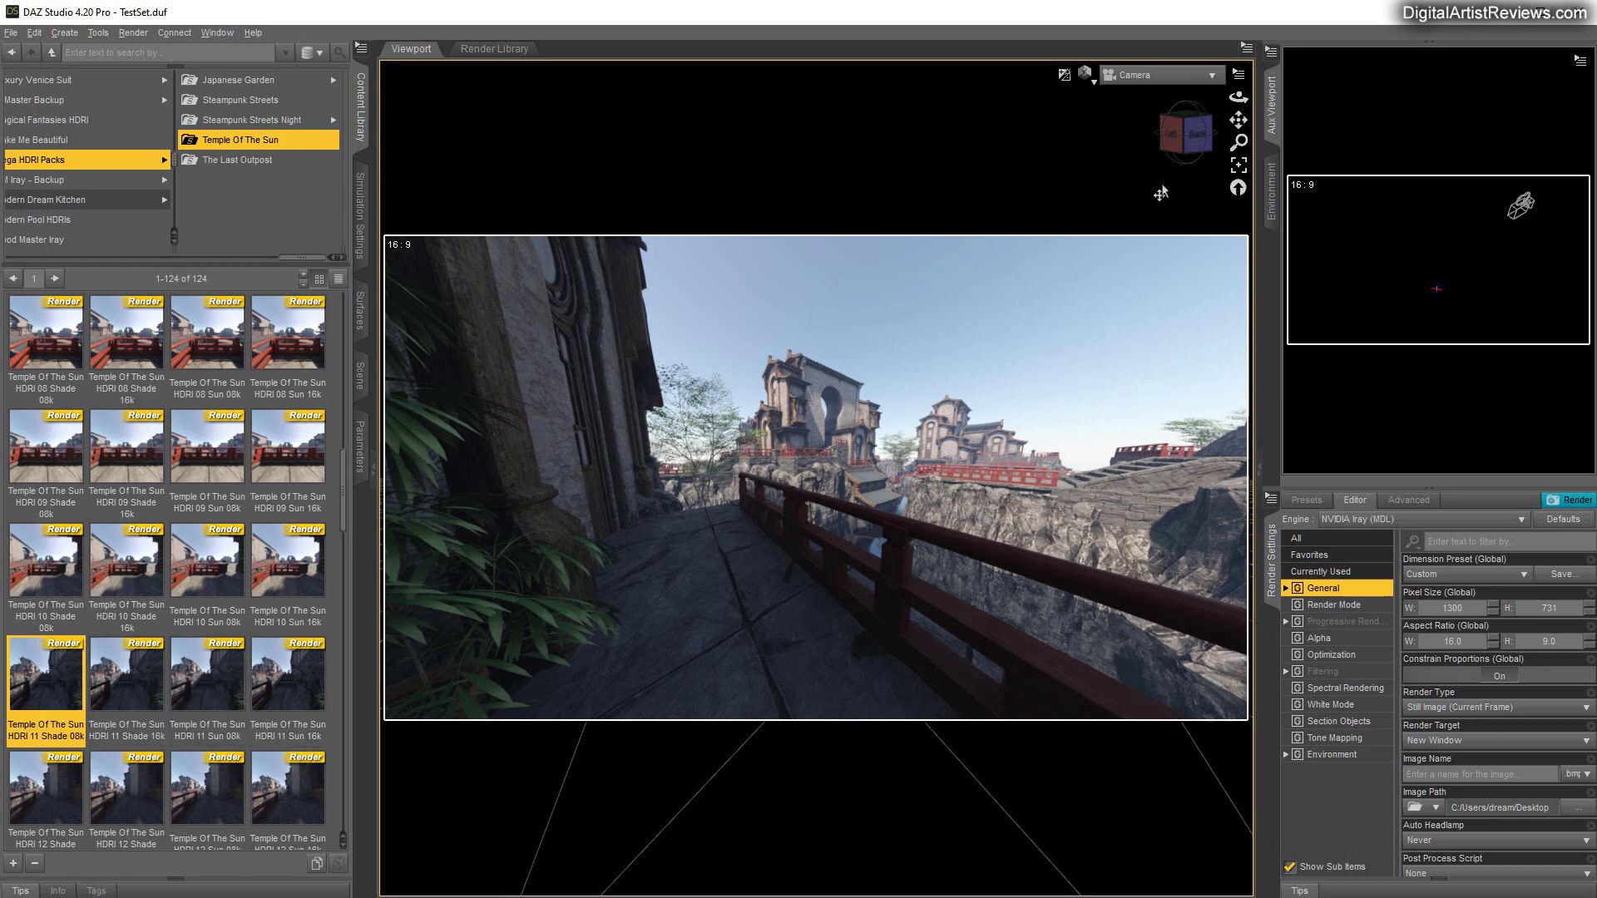
{"action": "left_click_drag", "start_coordinate": [1235, 93], "coordinate": [1398, 88]}
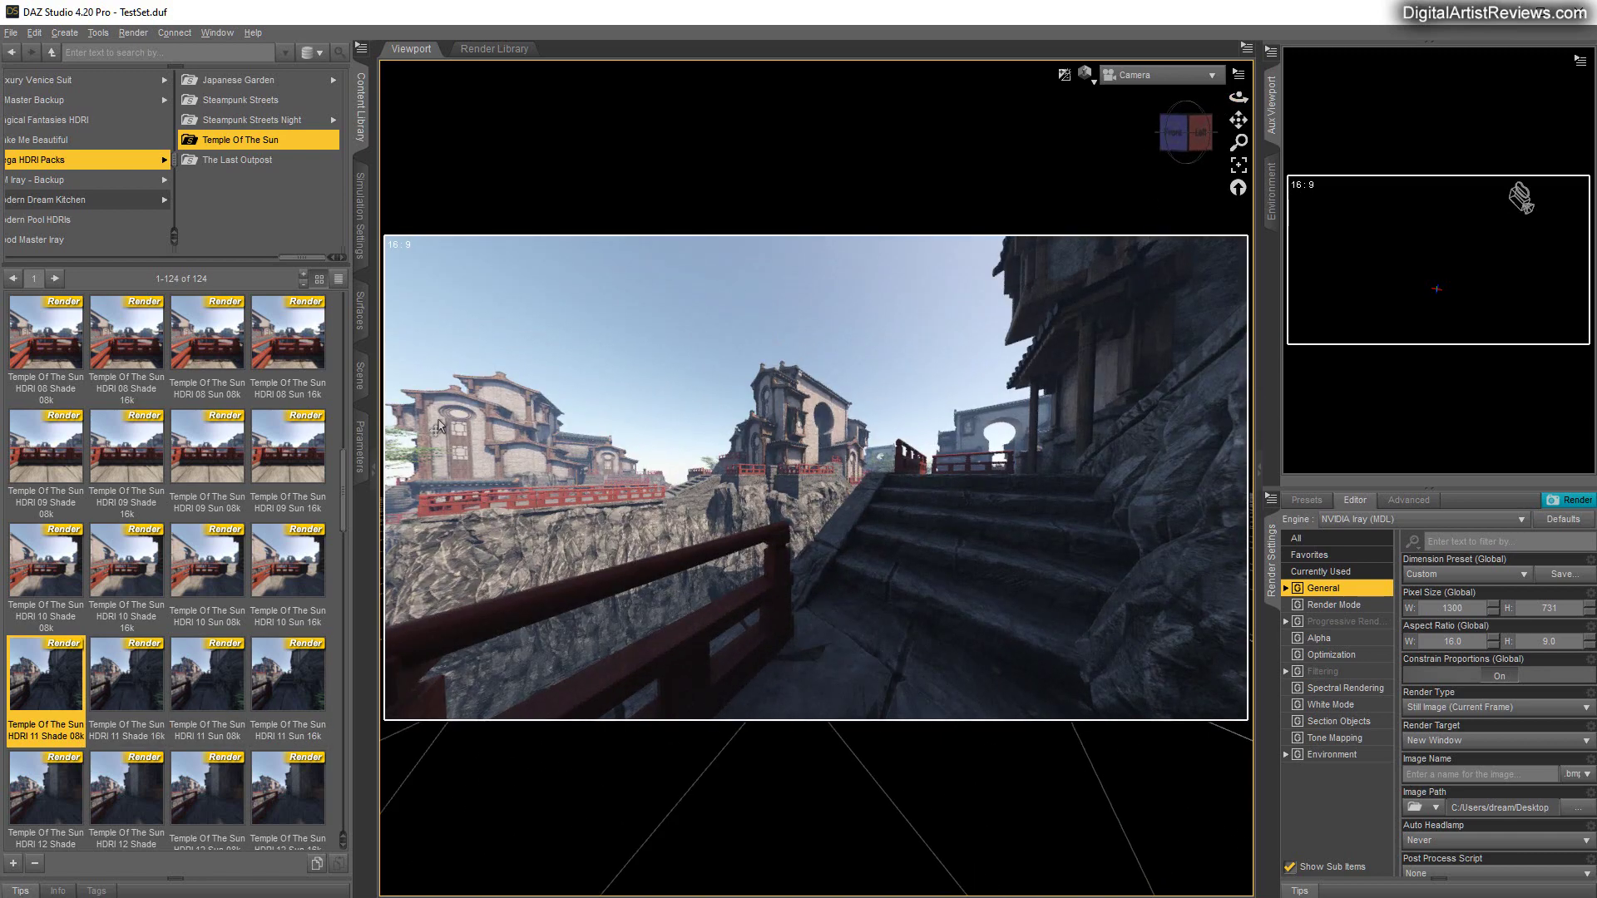
Apply the HDRI 12 Shade 08k preset and orbit the camera around to look down the narrow alley.
{"action": "scroll", "coordinate": [215, 559], "scroll_direction": "down", "scroll_amount": 3}
{"action": "double_click", "coordinate": [46, 449]}
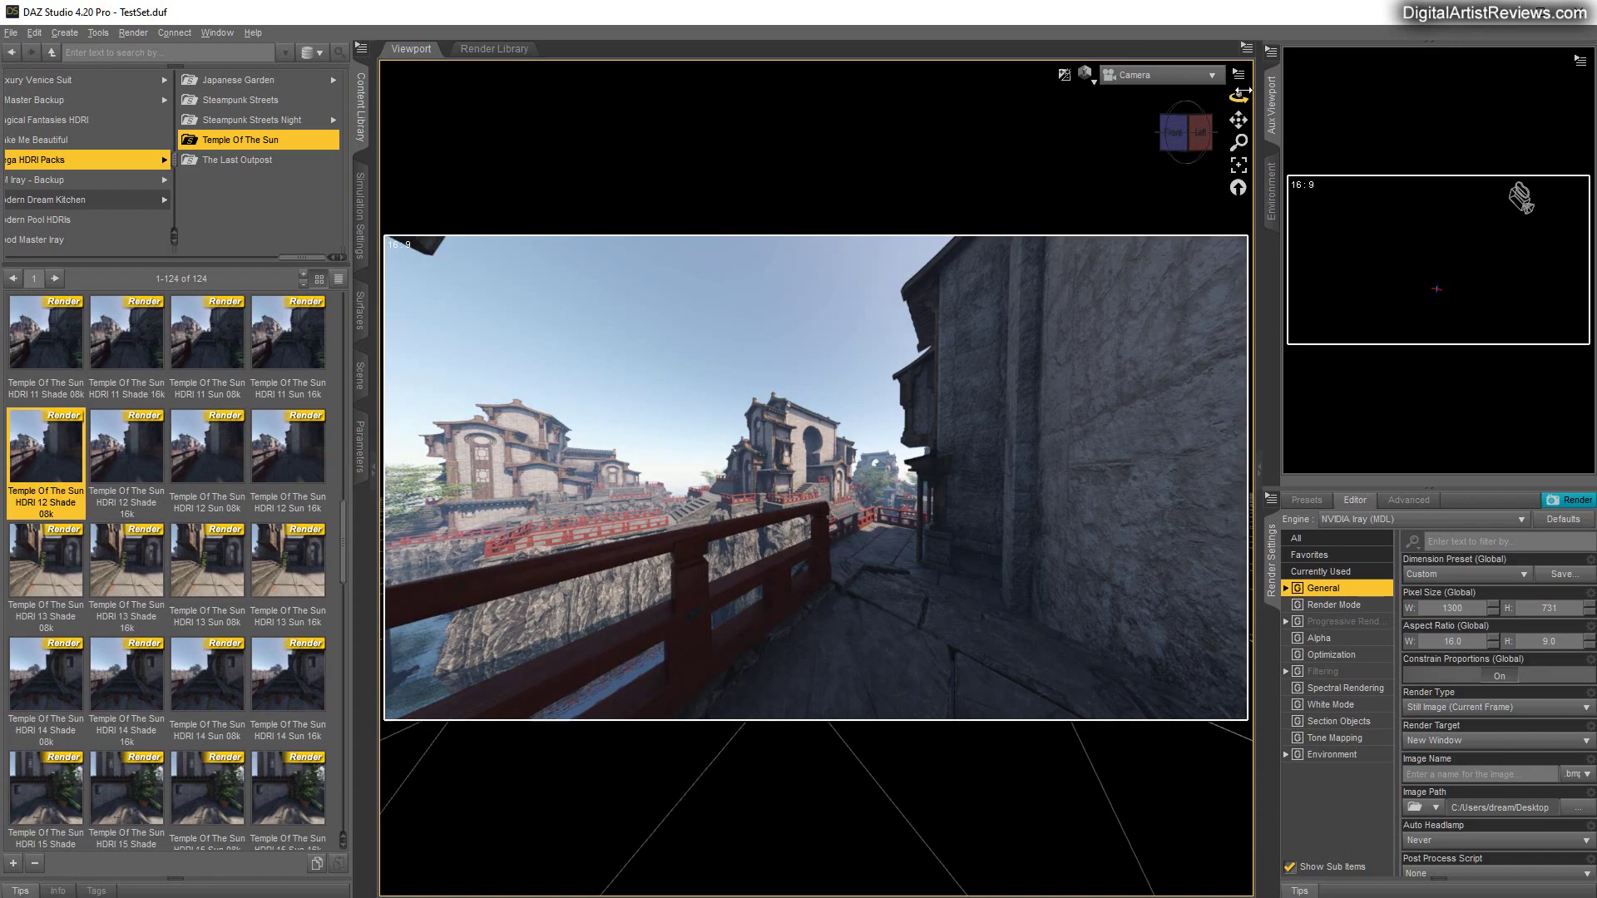
{"action": "left_click_drag", "start_coordinate": [1240, 95], "coordinate": [1590, 93]}
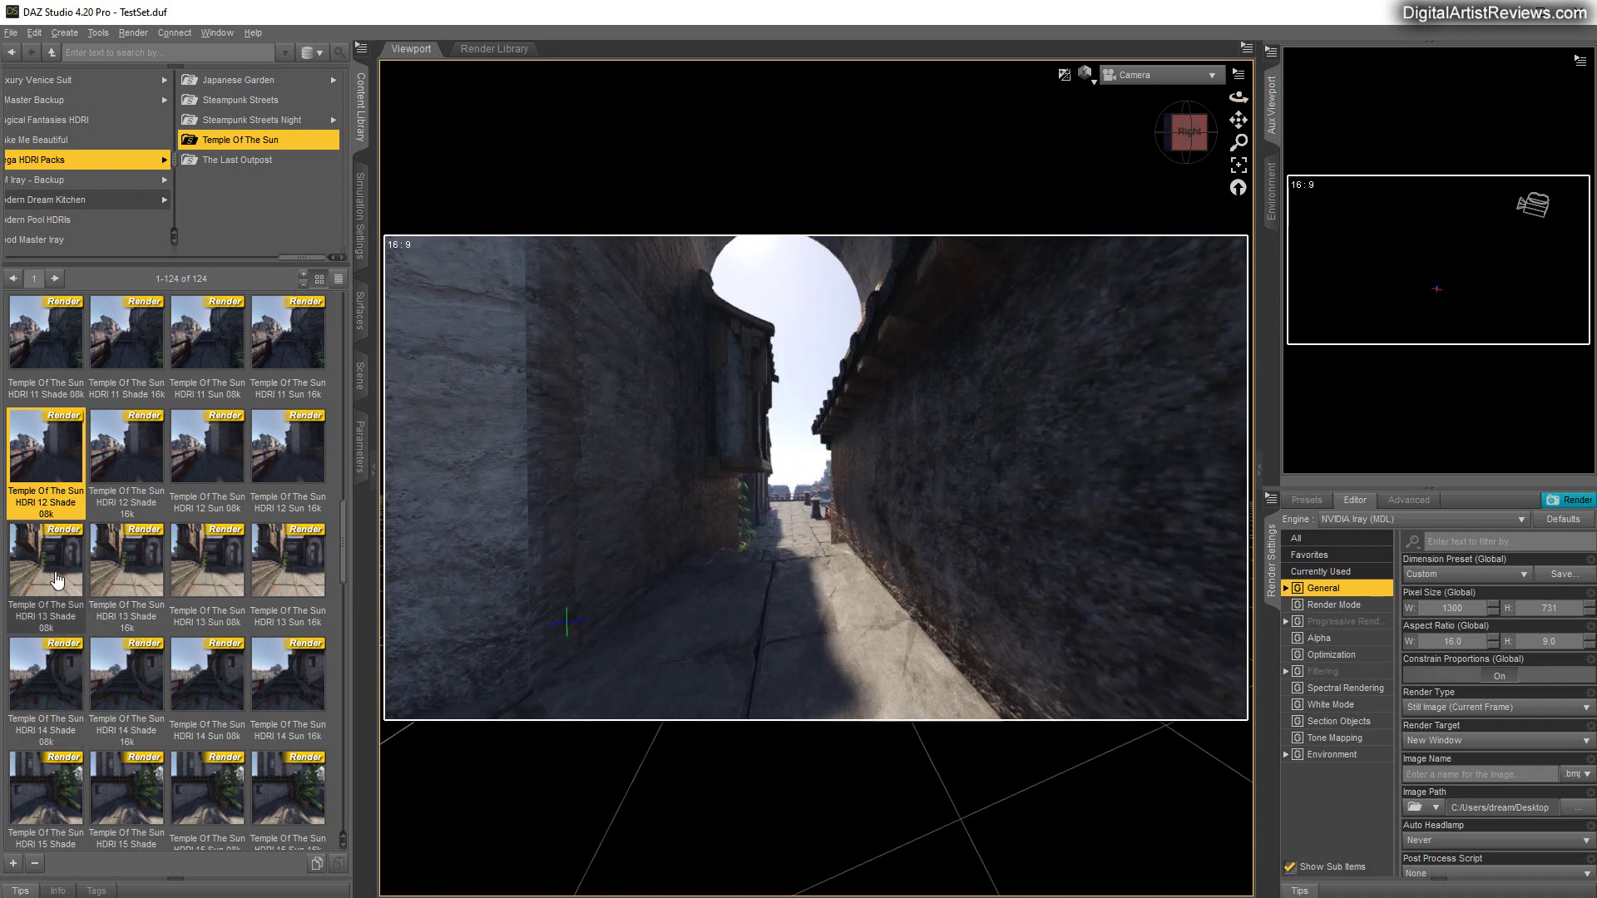
Apply the HDRI Sunset 04 08k preset and orbit the camera to show the sunset surroundings and the stone stairs.
{"action": "scroll", "coordinate": [84, 599], "scroll_direction": "down", "scroll_amount": 3}
{"action": "scroll", "coordinate": [111, 605], "scroll_direction": "down", "scroll_amount": 12}
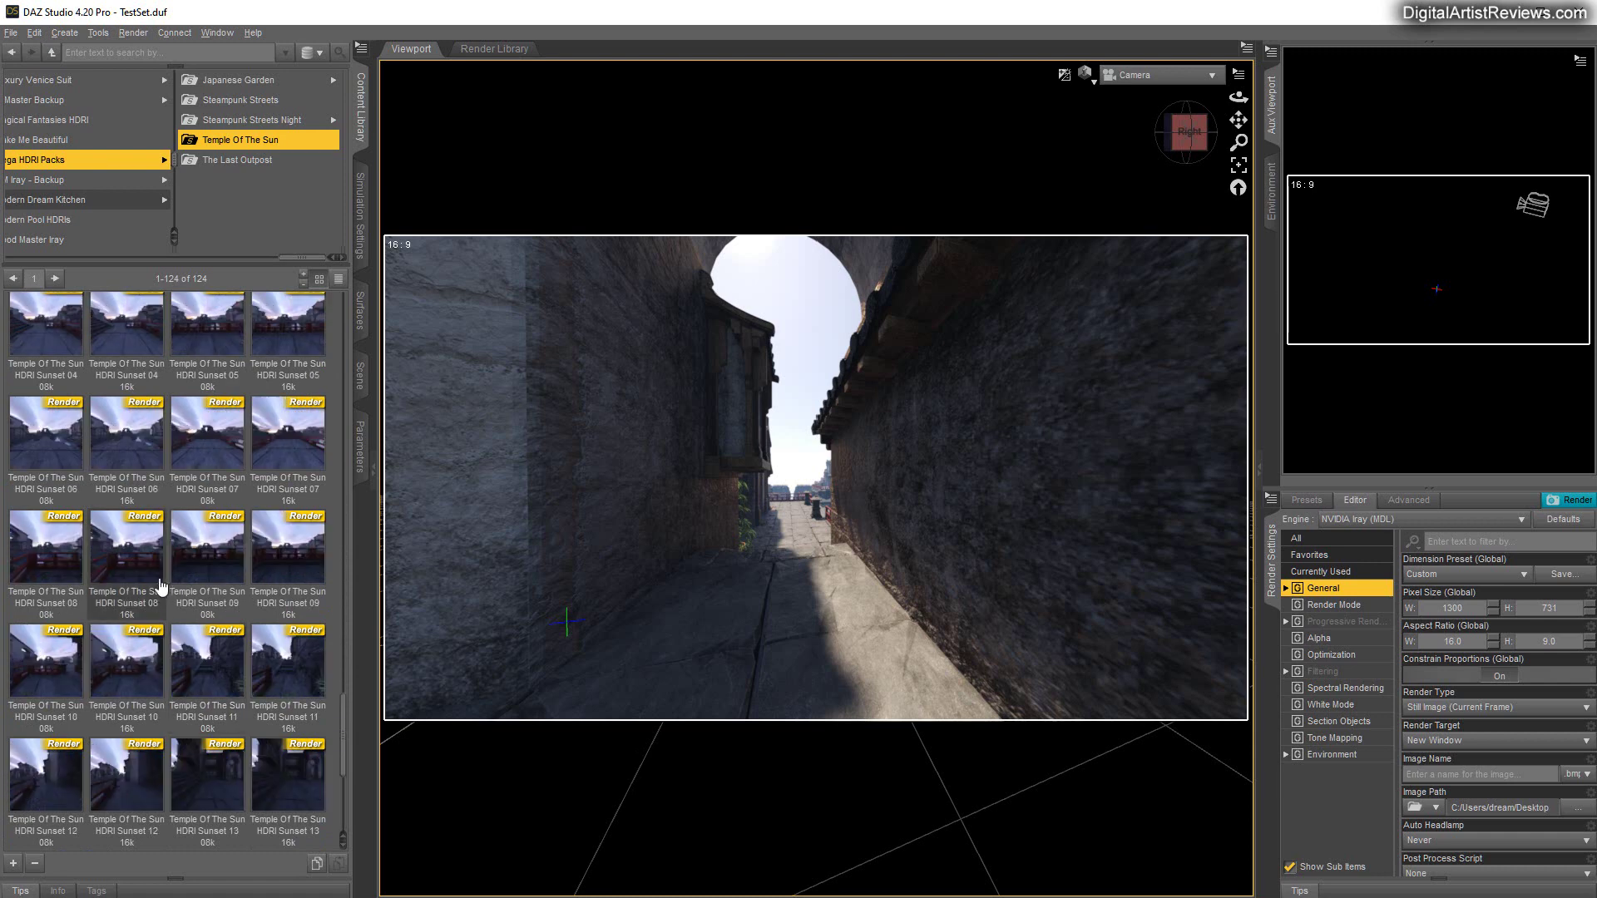
{"action": "scroll", "coordinate": [191, 616], "scroll_direction": "up", "scroll_amount": 6}
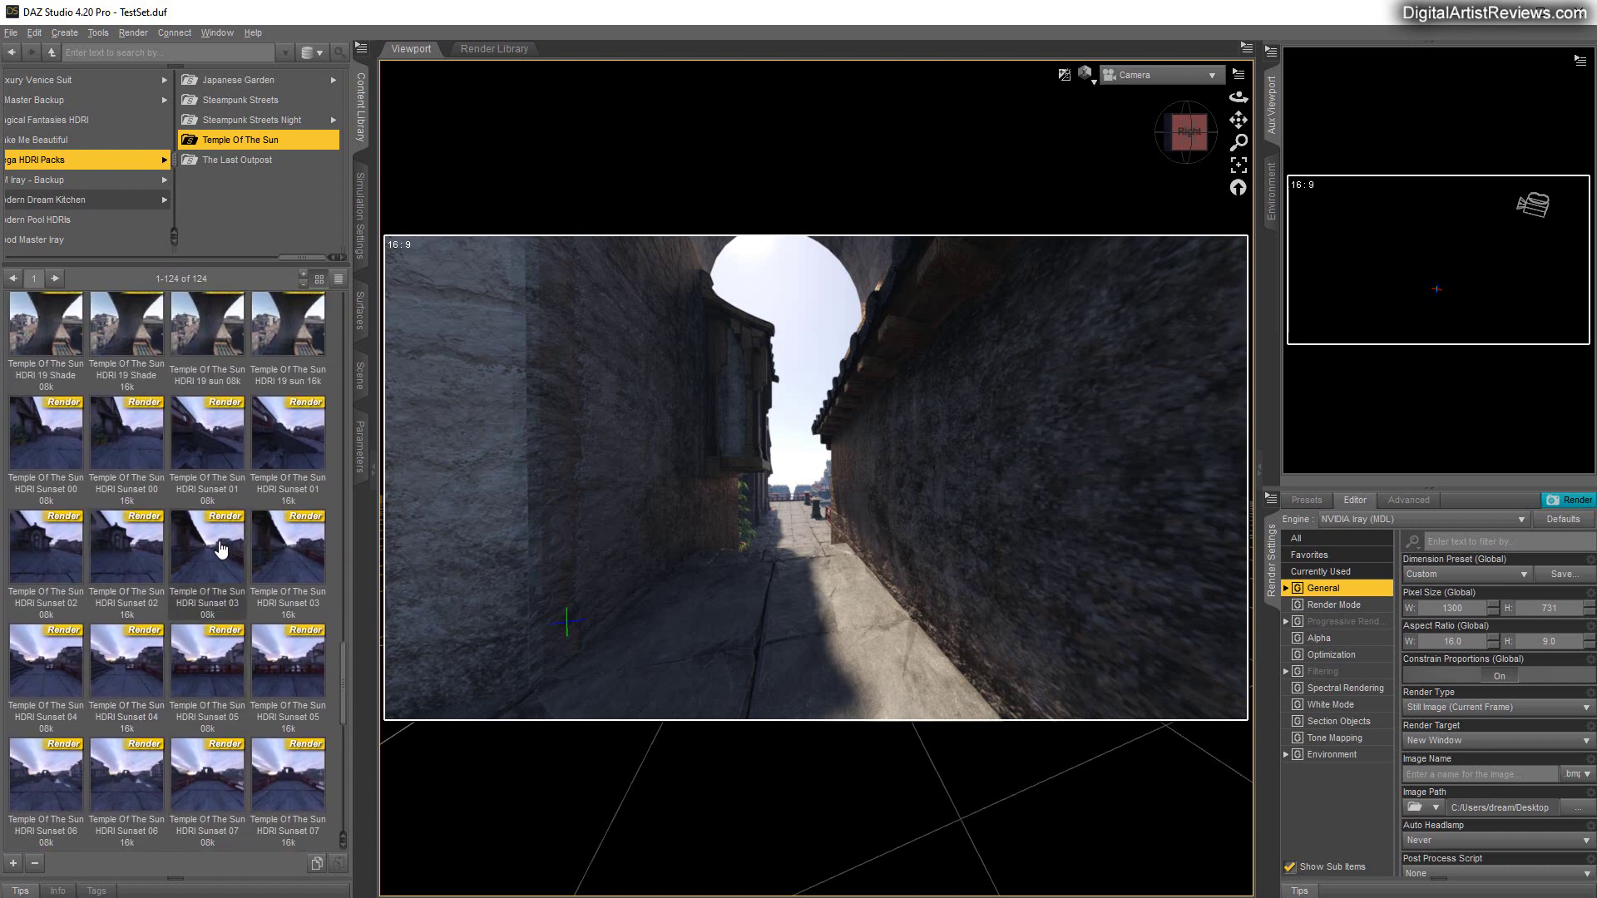
{"action": "double_click", "coordinate": [45, 673]}
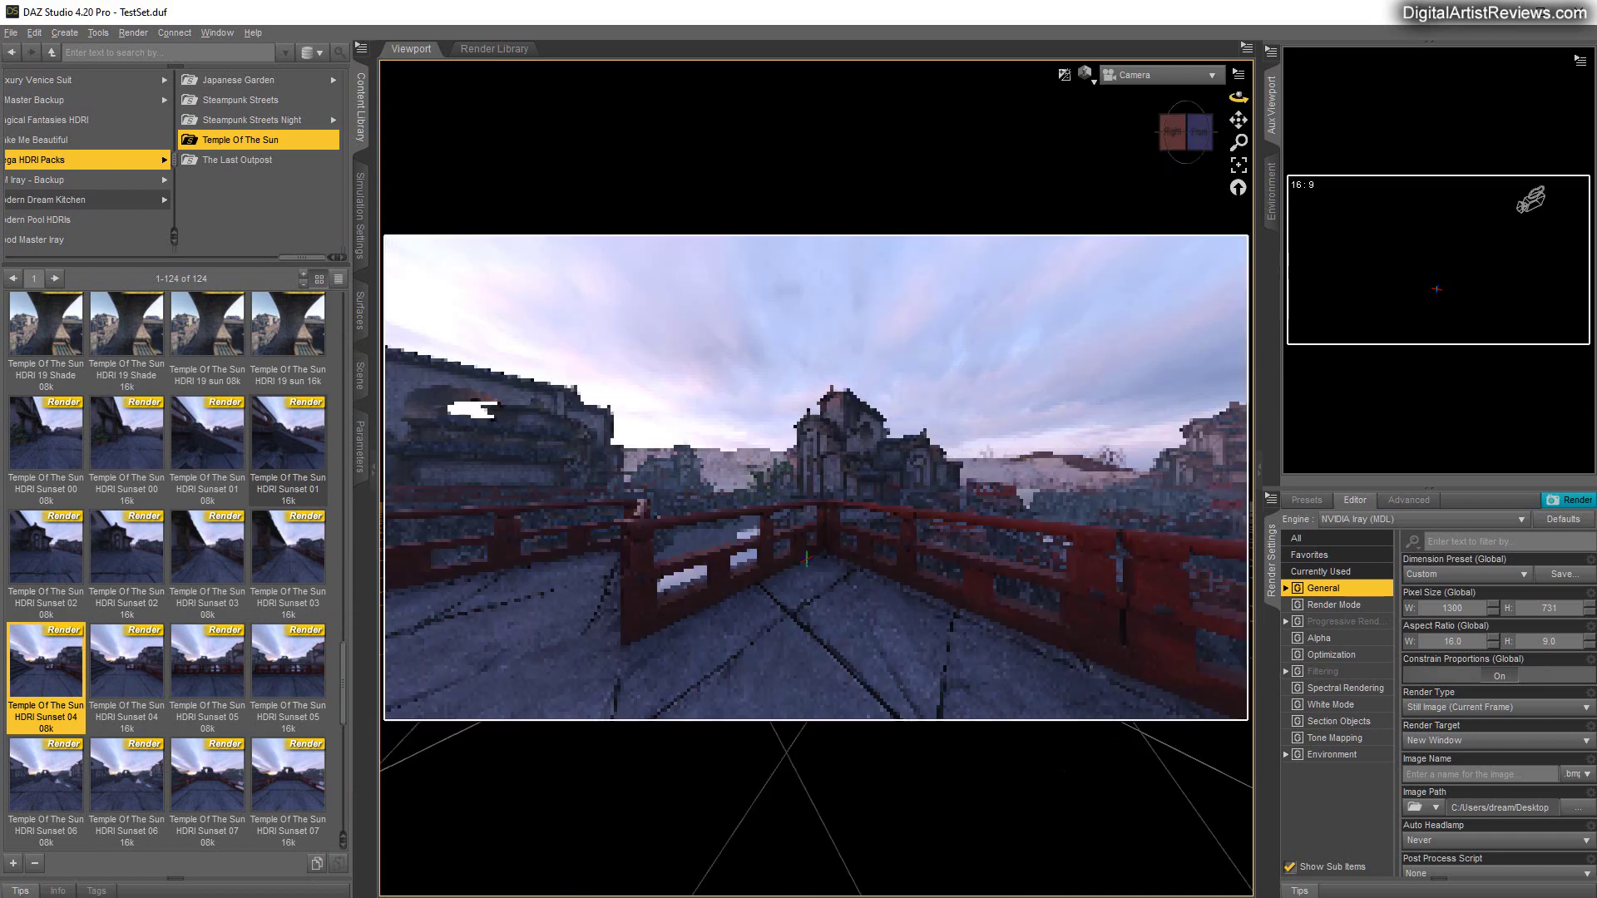
{"action": "left_click_drag", "start_coordinate": [1239, 98], "coordinate": [1208, 94]}
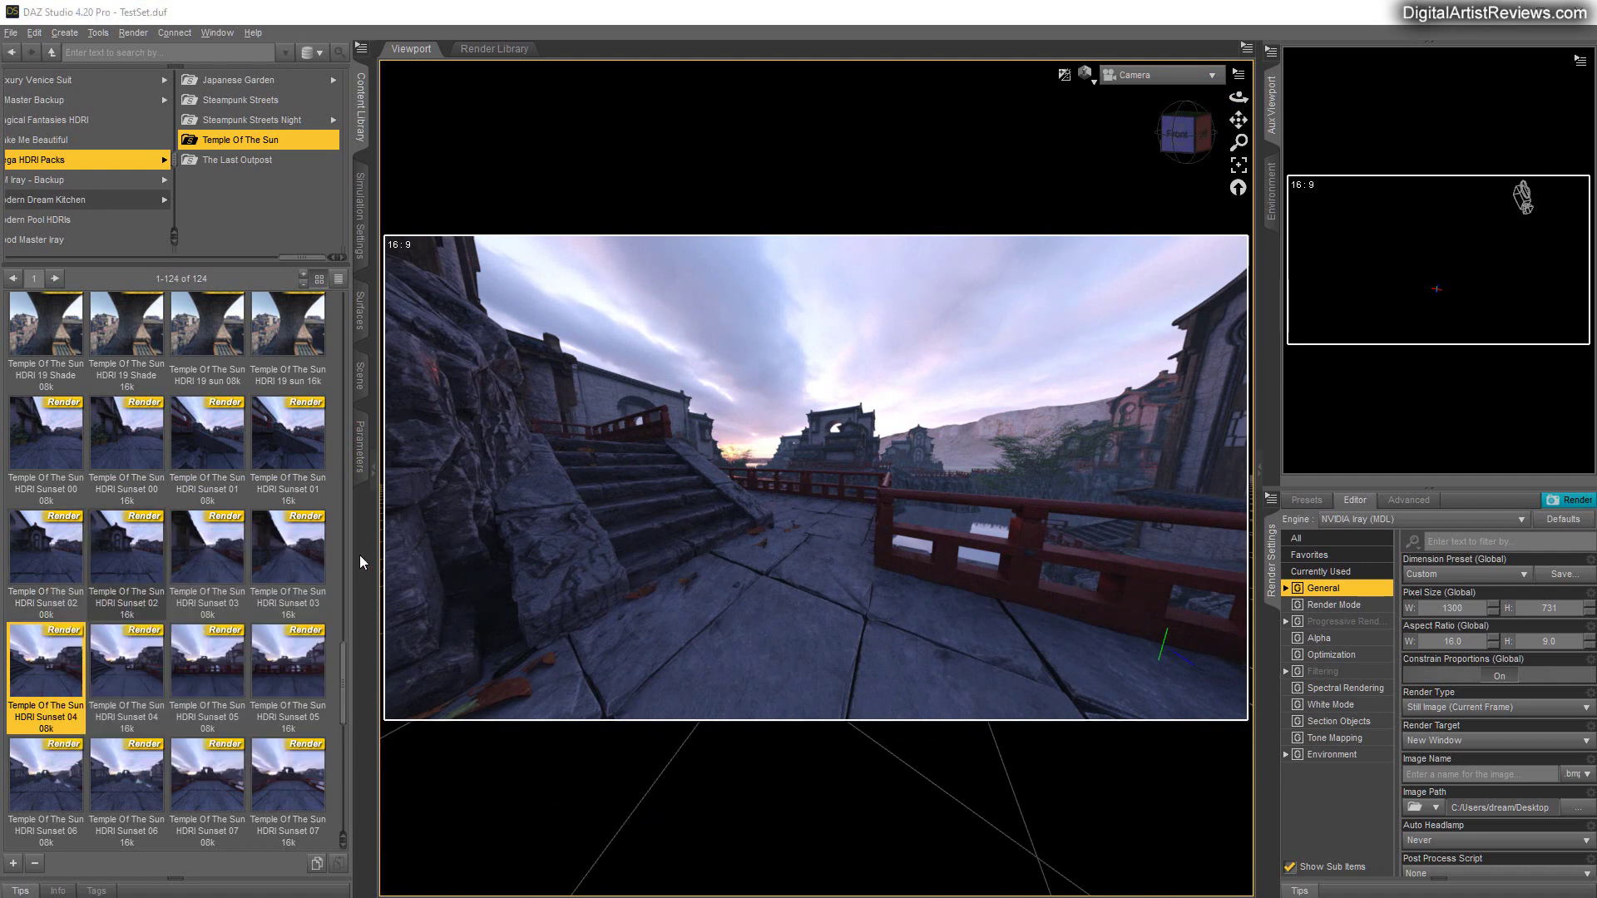
Apply the HDRI 17 sun 08k preset and orbit the camera to look down over the platforms and water.
{"action": "scroll", "coordinate": [217, 603], "scroll_direction": "down", "scroll_amount": 3}
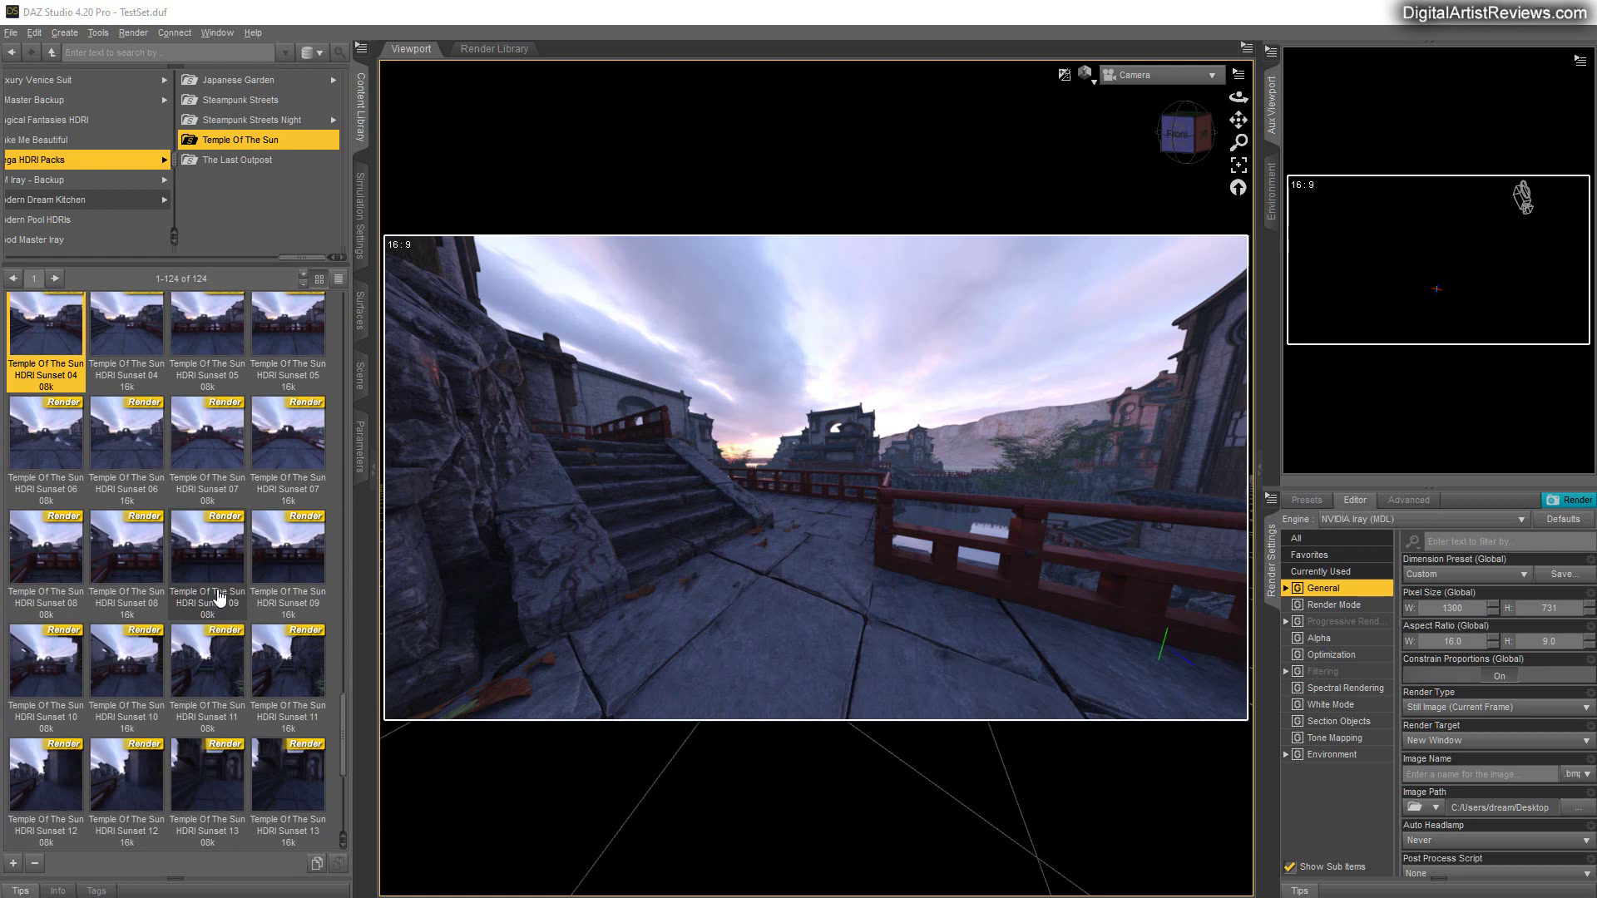
{"action": "scroll", "coordinate": [229, 593], "scroll_direction": "down", "scroll_amount": 3}
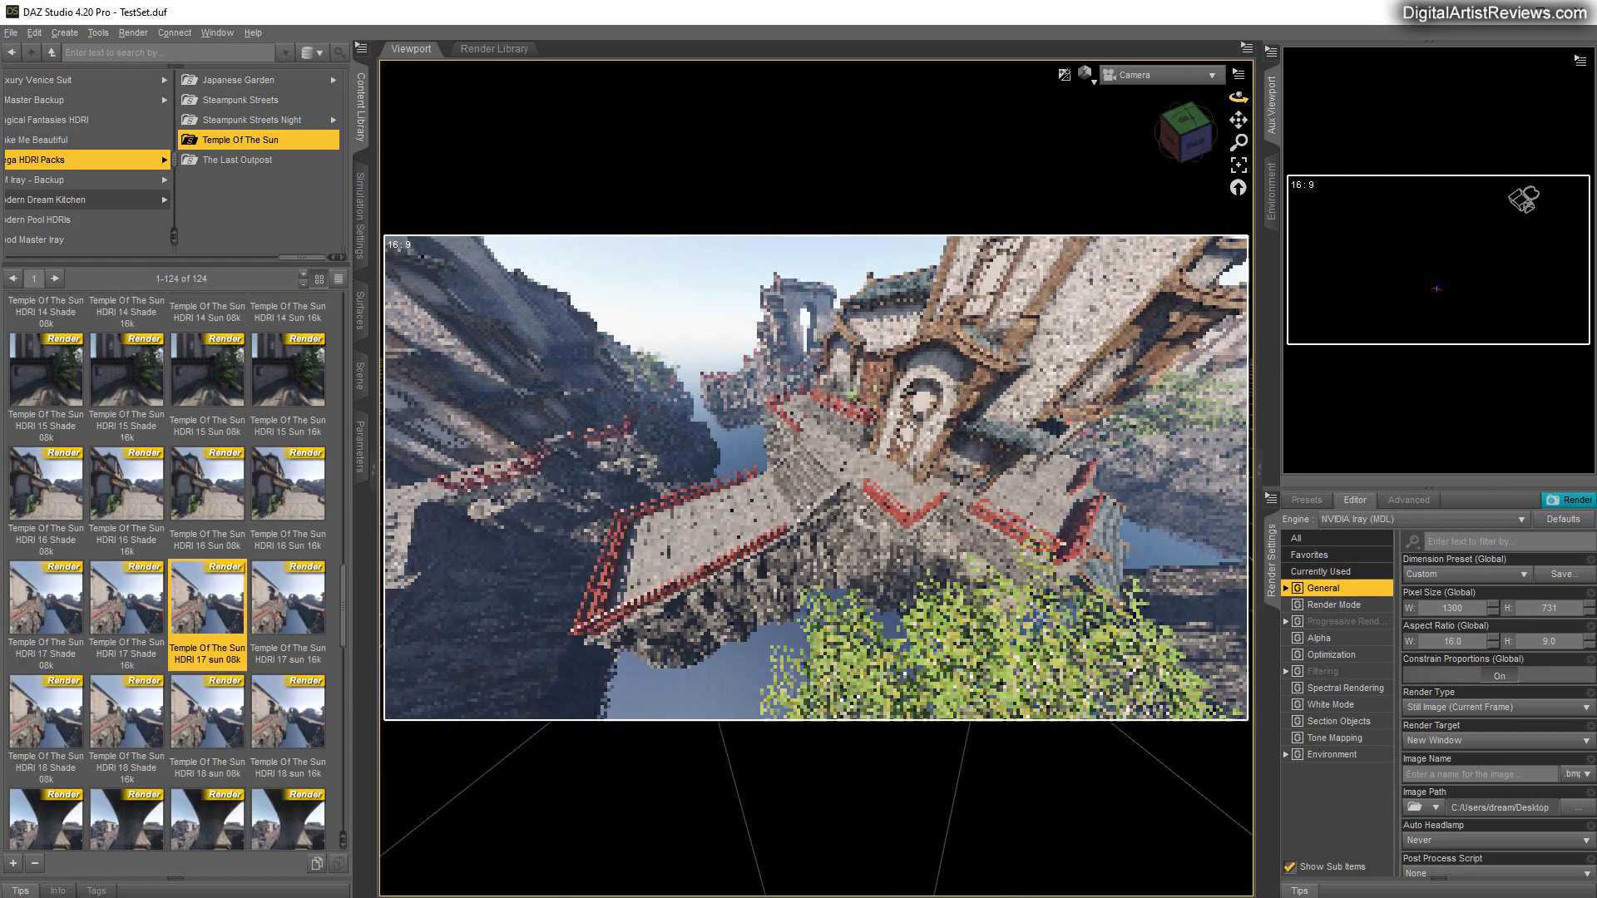
{"action": "mouse_move", "coordinate": [1239, 97]}
{"action": "left_mouse_down"}
{"action": "mouse_move", "coordinate": [1238, 143]}
{"action": "mouse_move", "coordinate": [1240, 98]}
{"action": "left_mouse_up"}
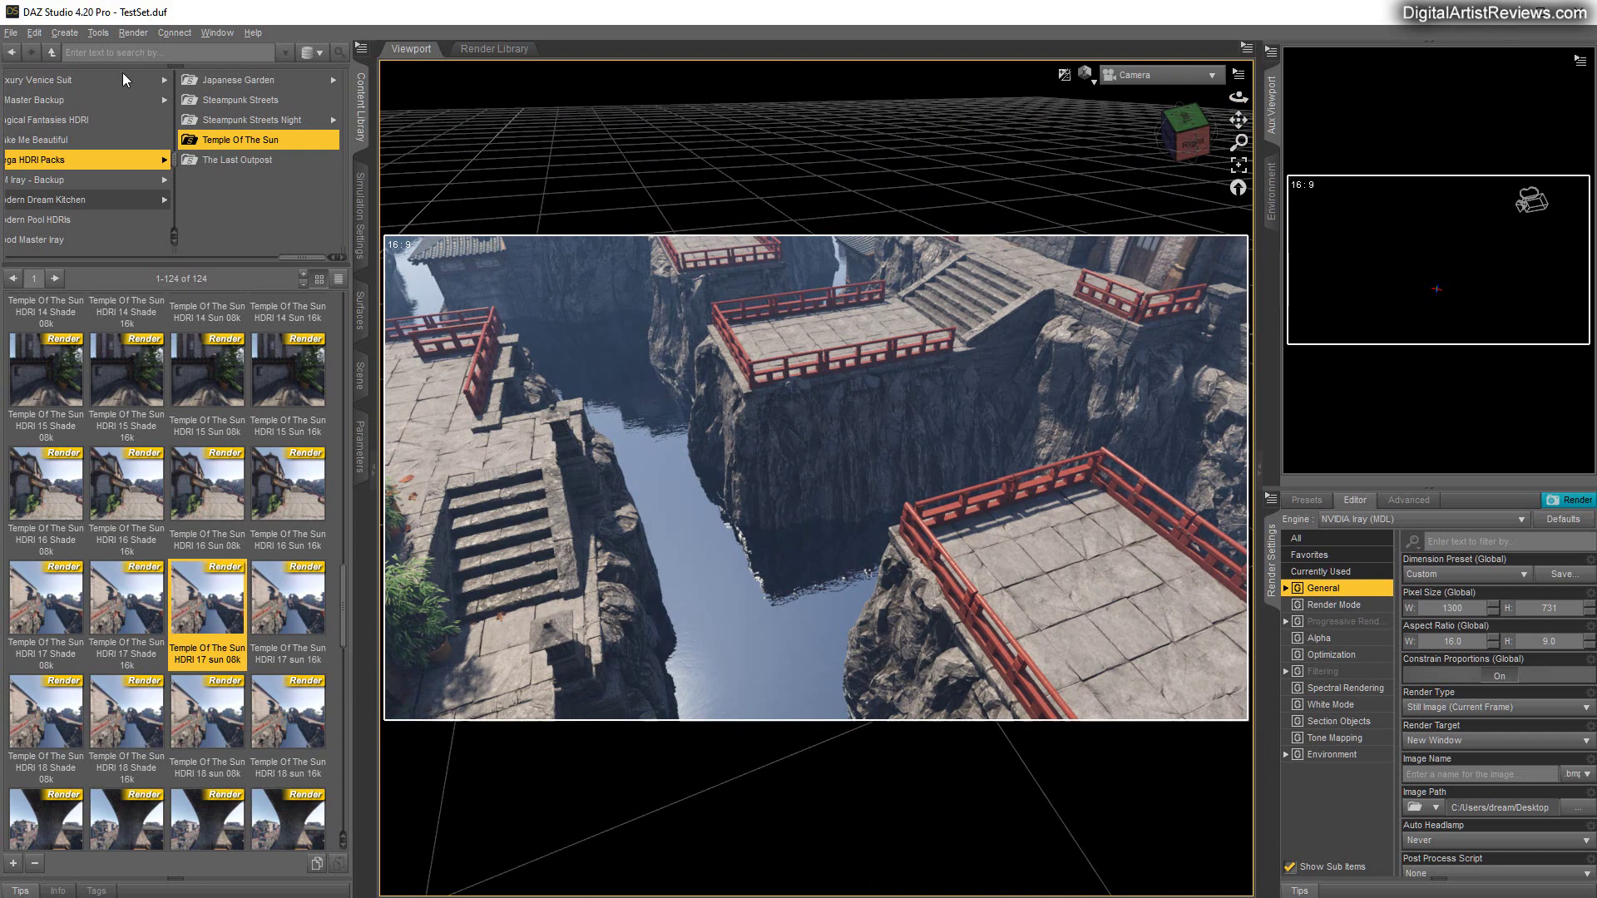
Create a sphere primitive with a 1 m diameter and move the camera to frame it.
{"action": "left_click", "coordinate": [67, 34]}
{"action": "left_click", "coordinate": [105, 158]}
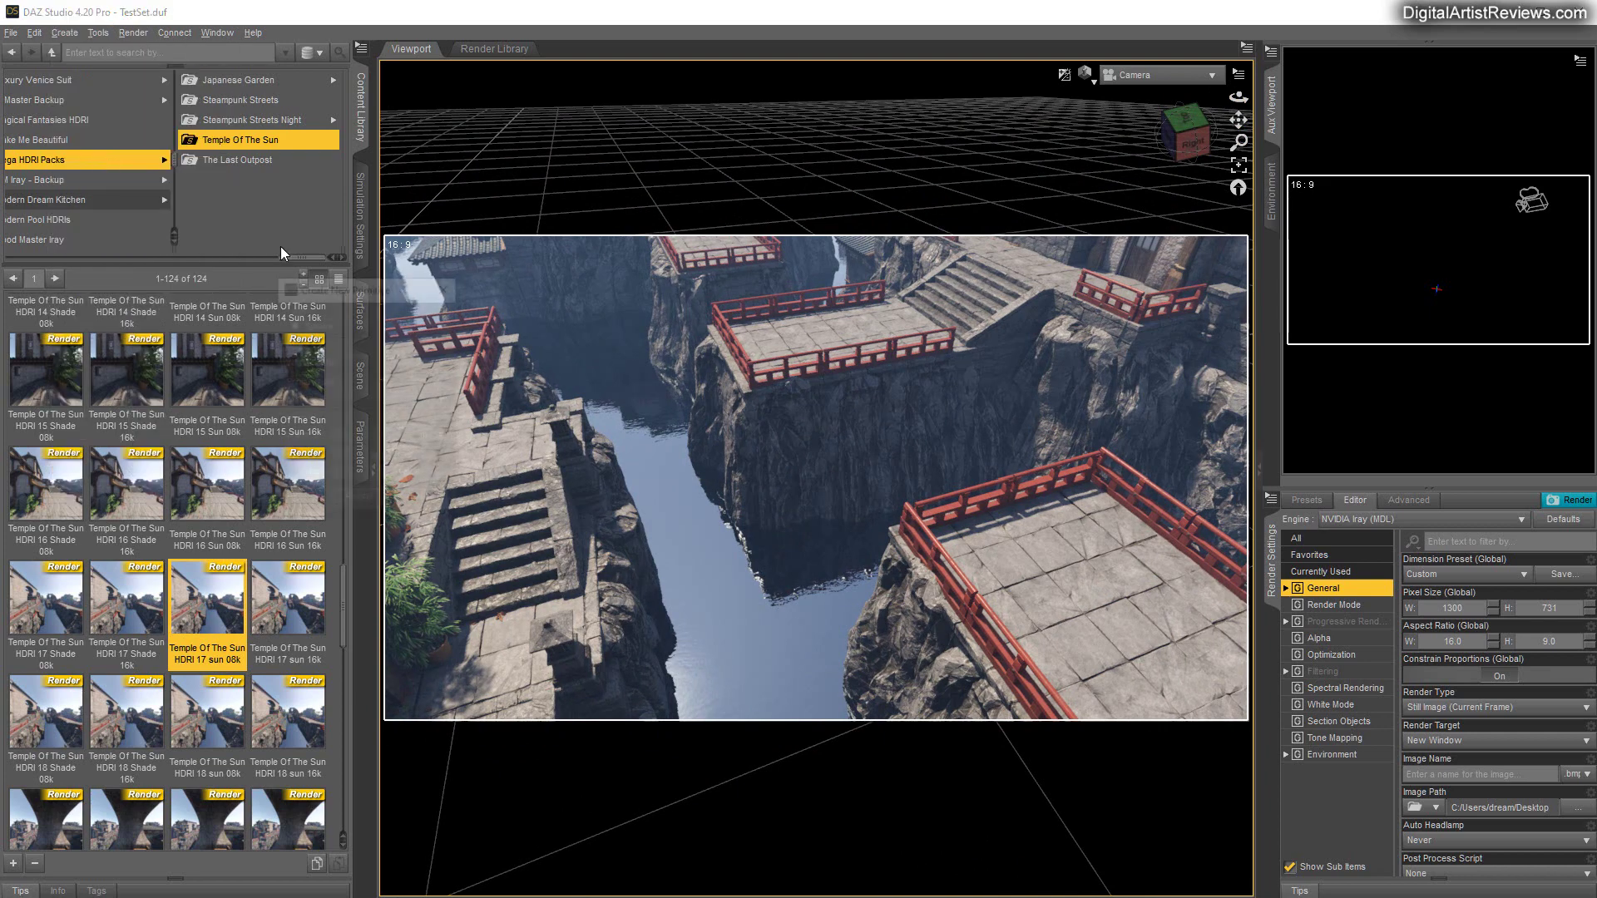
{"action": "left_click", "coordinate": [350, 331]}
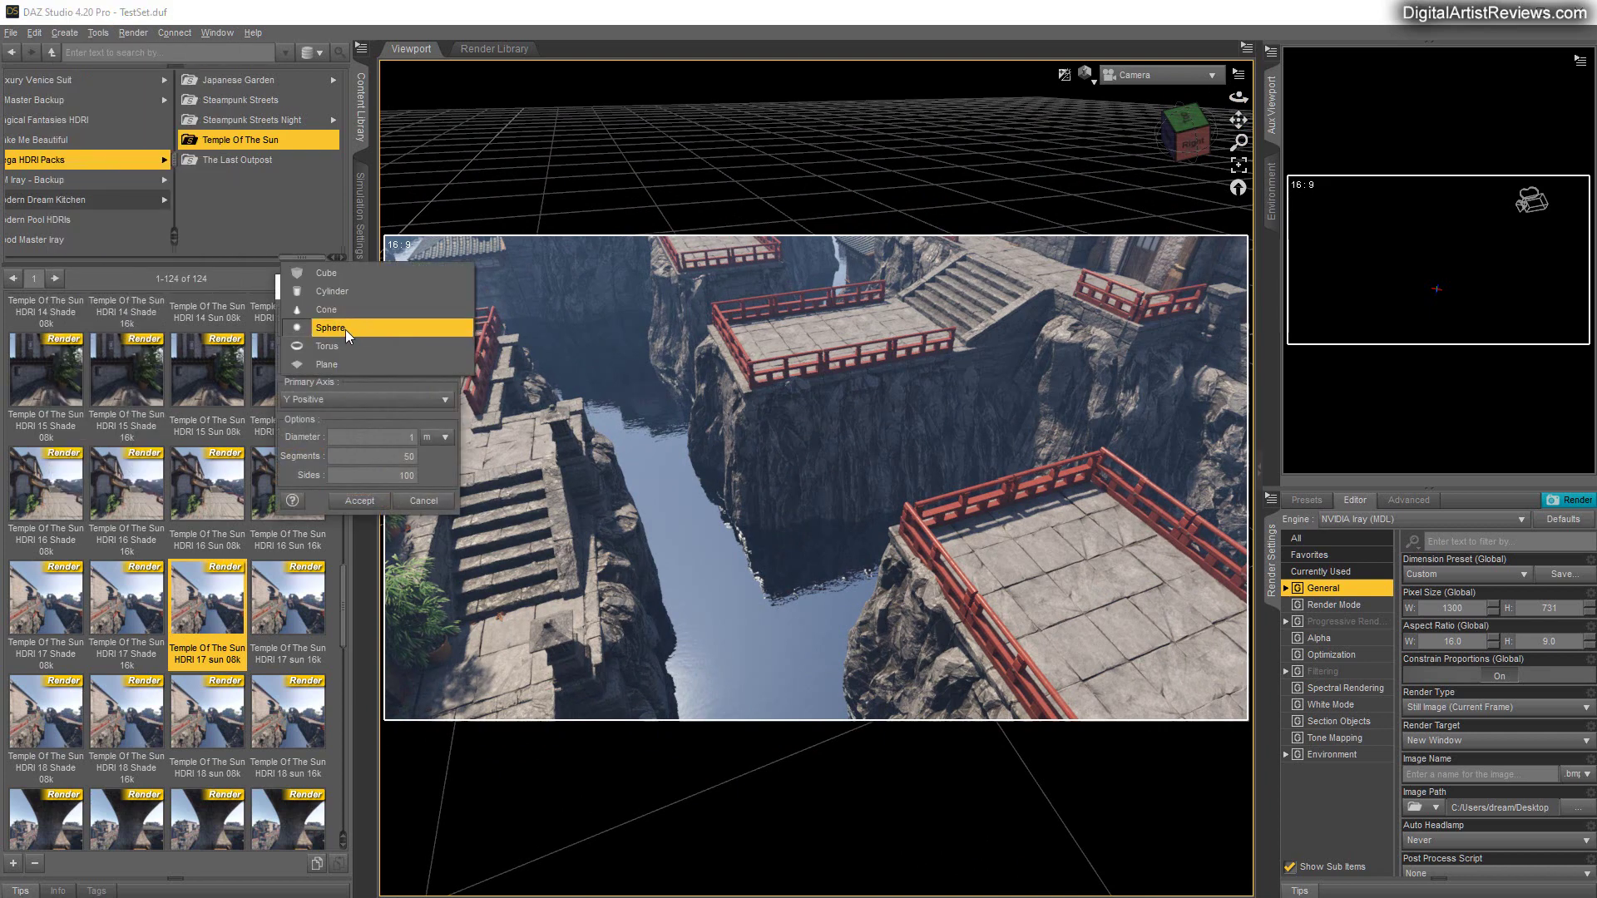
{"action": "left_click", "coordinate": [346, 329]}
{"action": "left_click", "coordinate": [361, 500]}
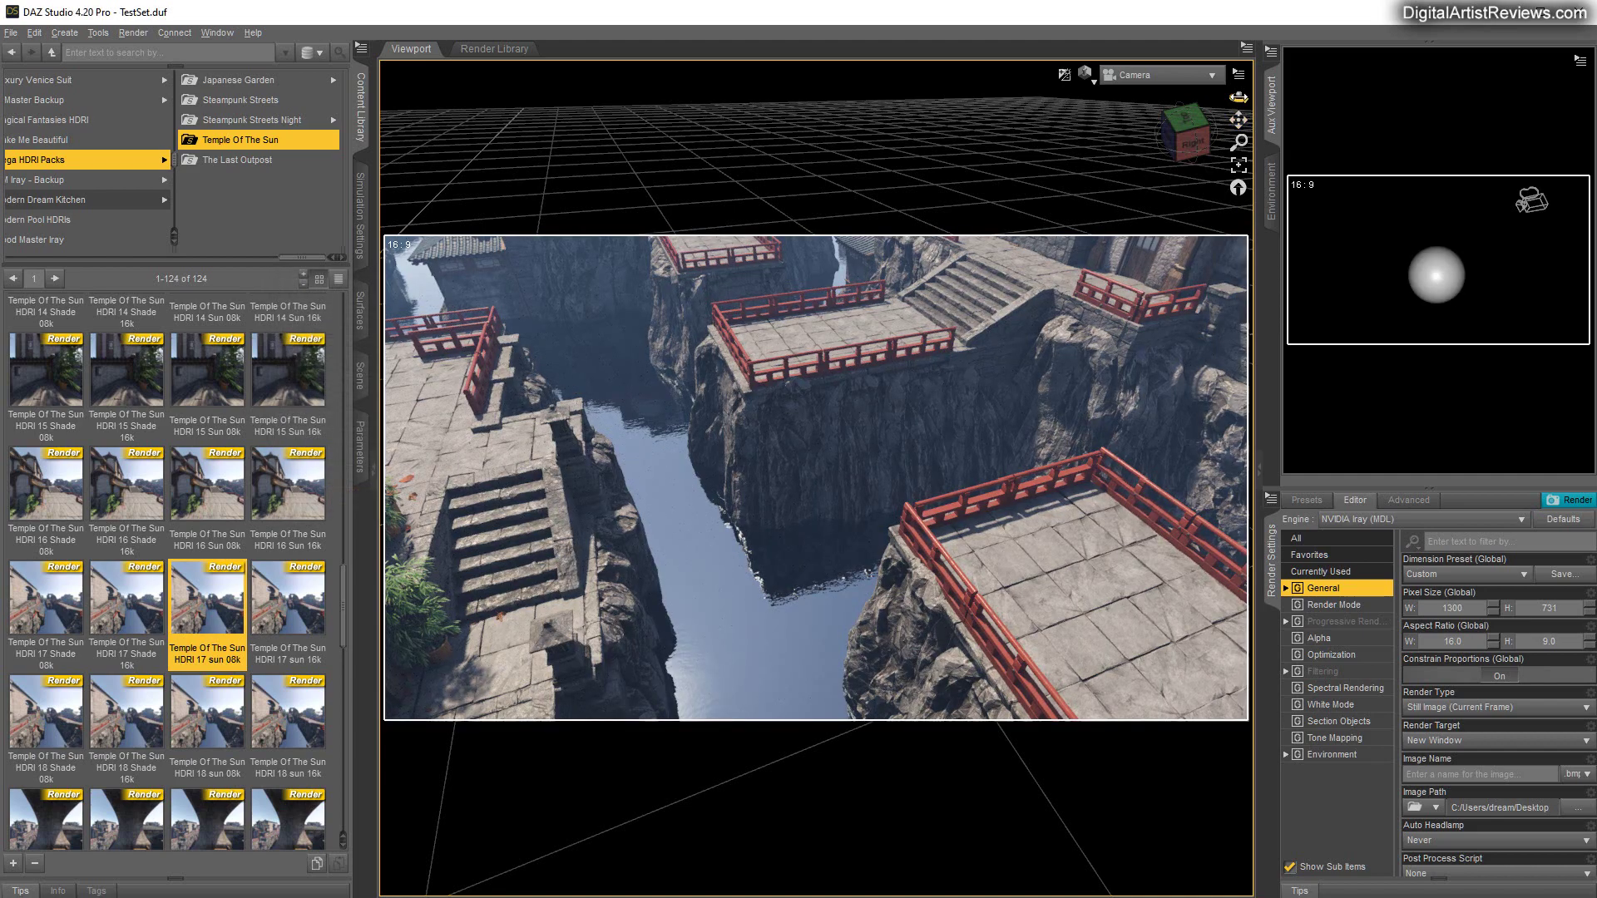
{"action": "left_click_drag", "start_coordinate": [1238, 119], "coordinate": [950, 208]}
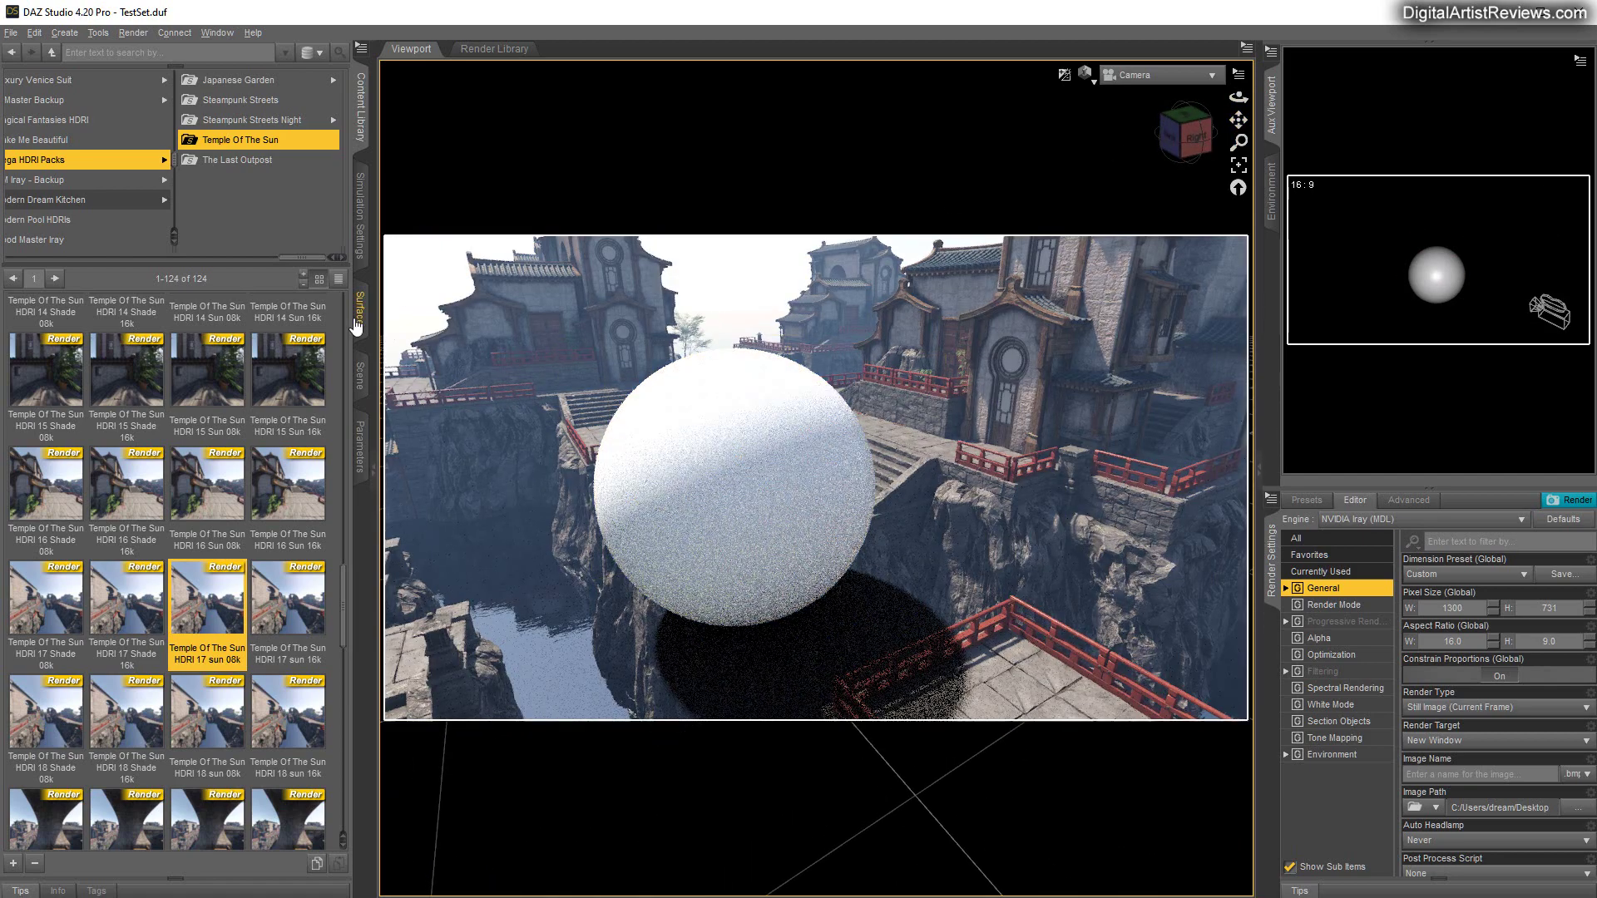
Select the sphere and lower its Y Translate to -63.66.
{"action": "left_click", "coordinate": [360, 378]}
{"action": "left_click", "coordinate": [83, 147]}
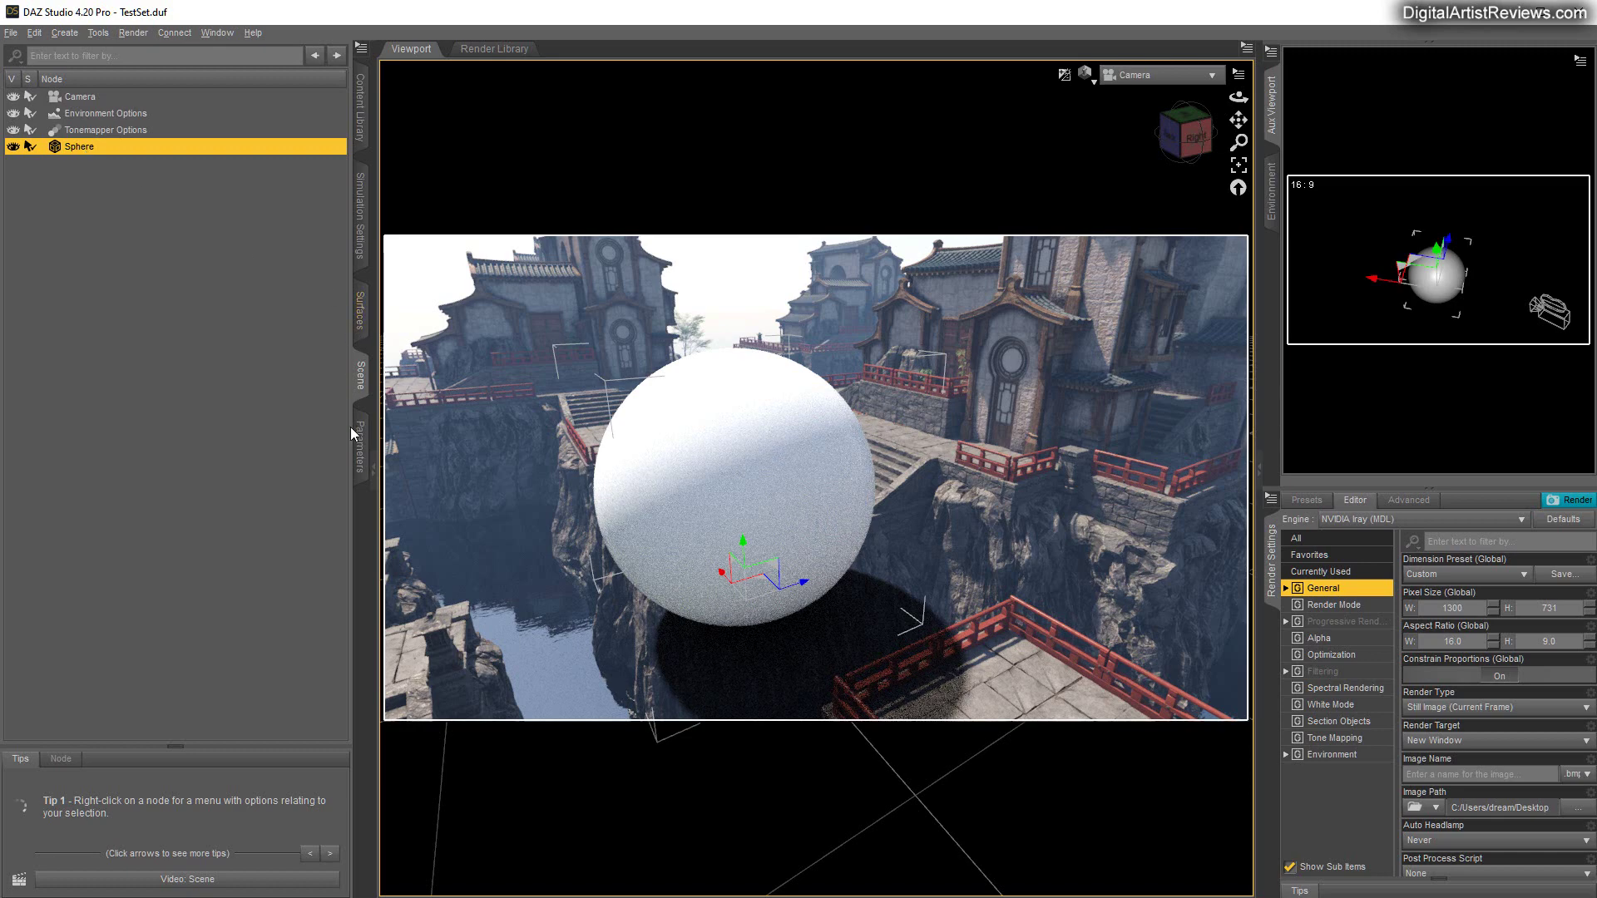
{"action": "left_click", "coordinate": [352, 430]}
{"action": "left_click_drag", "start_coordinate": [232, 120], "coordinate": [200, 120]}
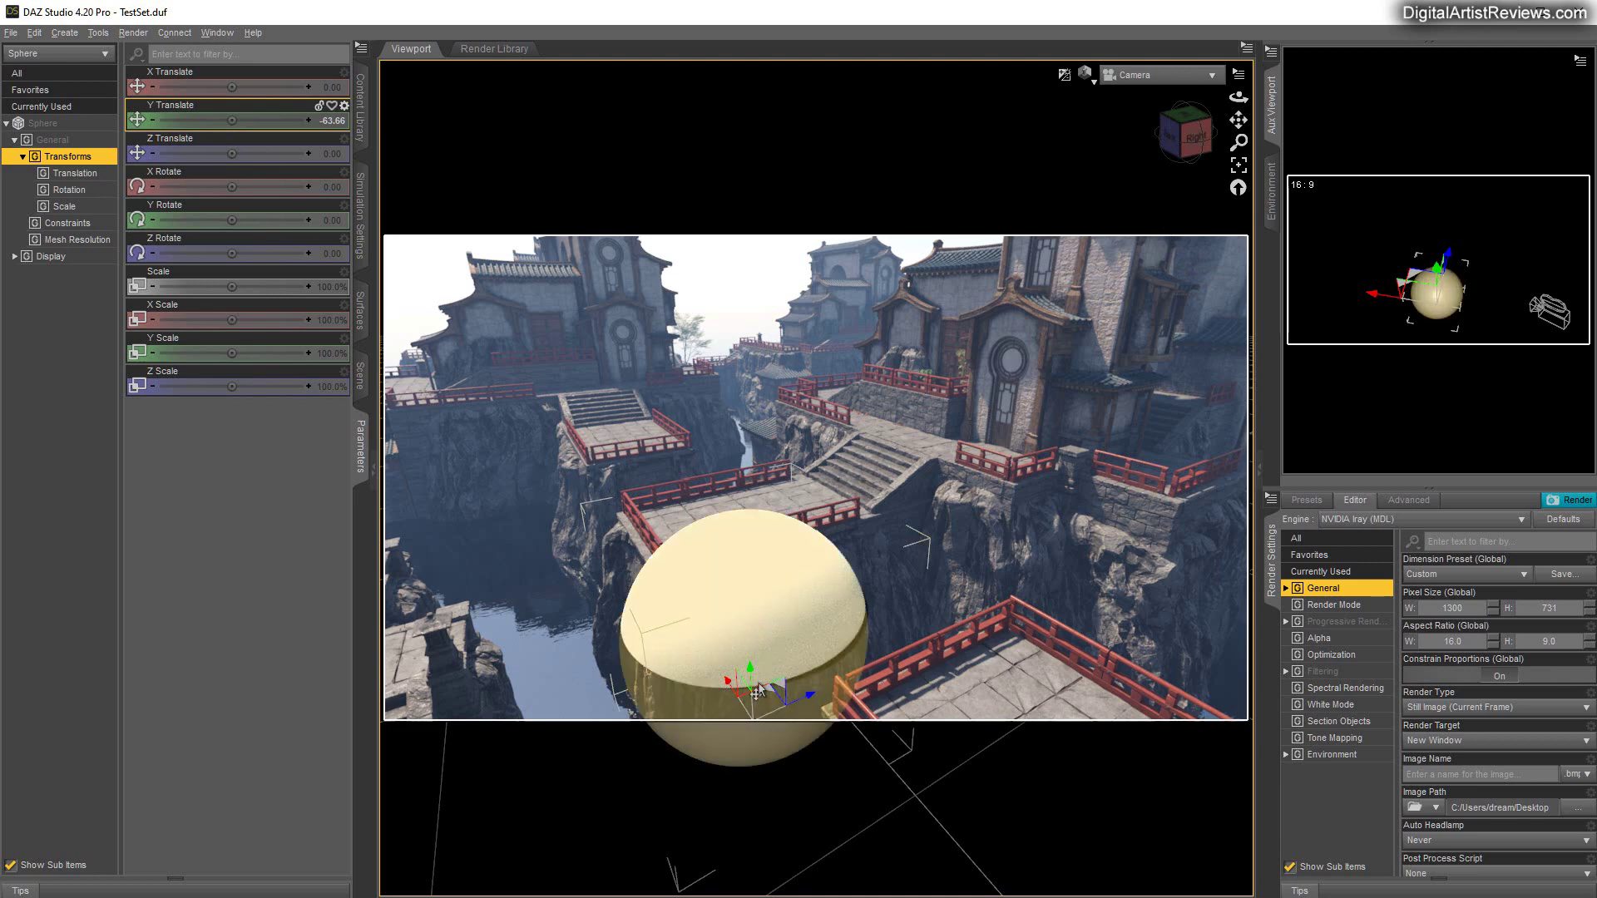
Pull the camera back from the sphere and reframe it over the water between the railed platforms.
{"action": "left_click", "coordinate": [345, 285]}
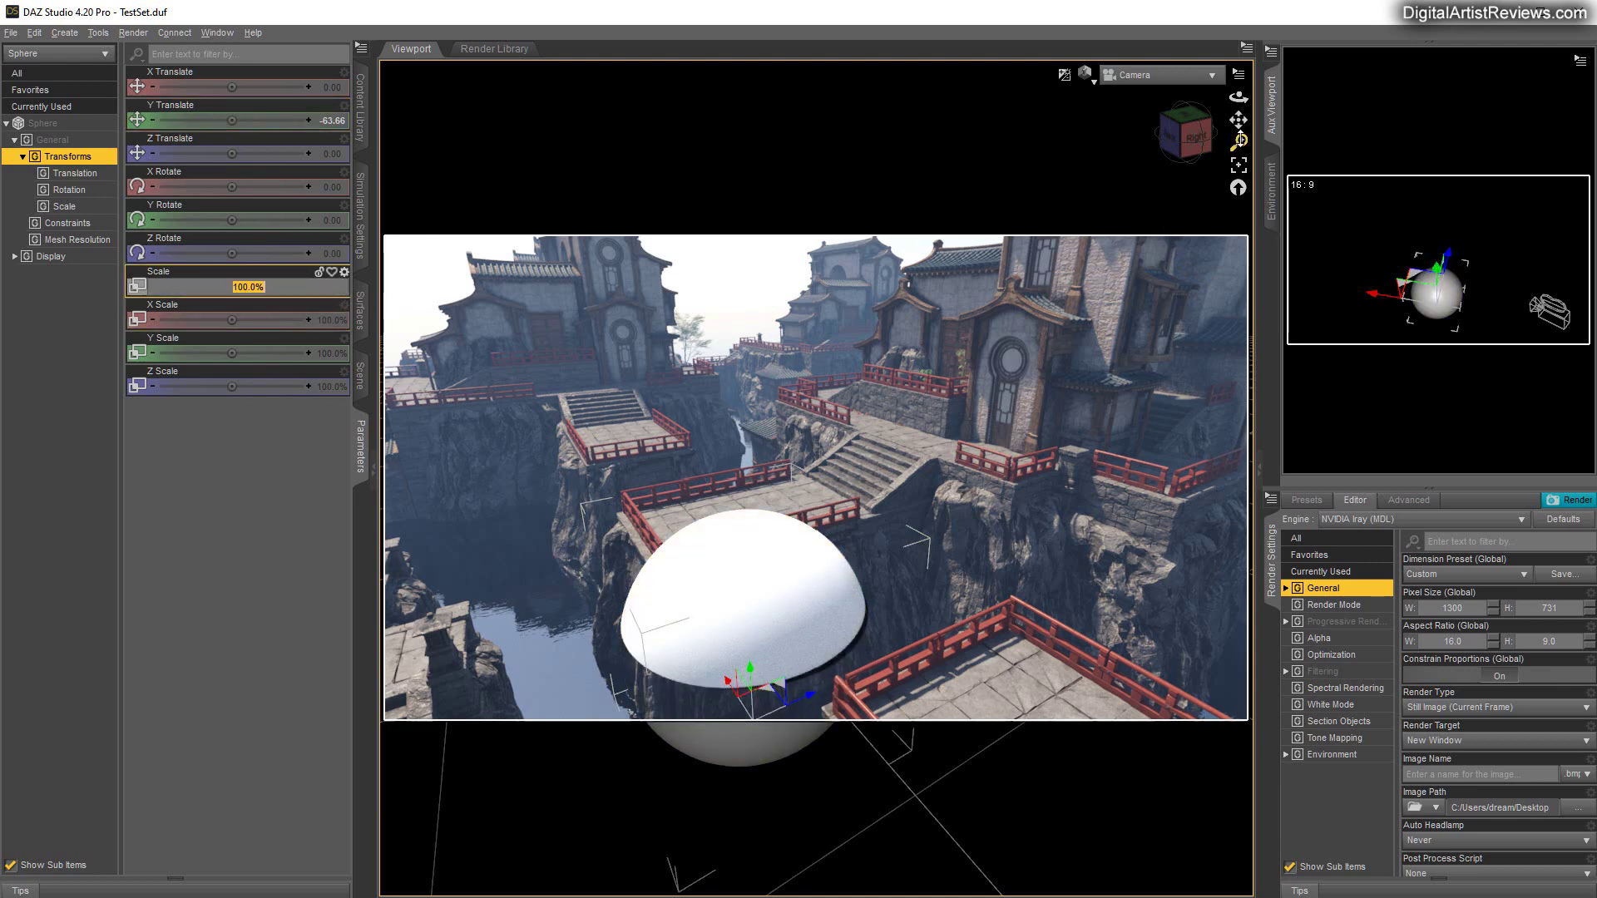
{"action": "left_click_drag", "start_coordinate": [1240, 139], "coordinate": [1241, 224]}
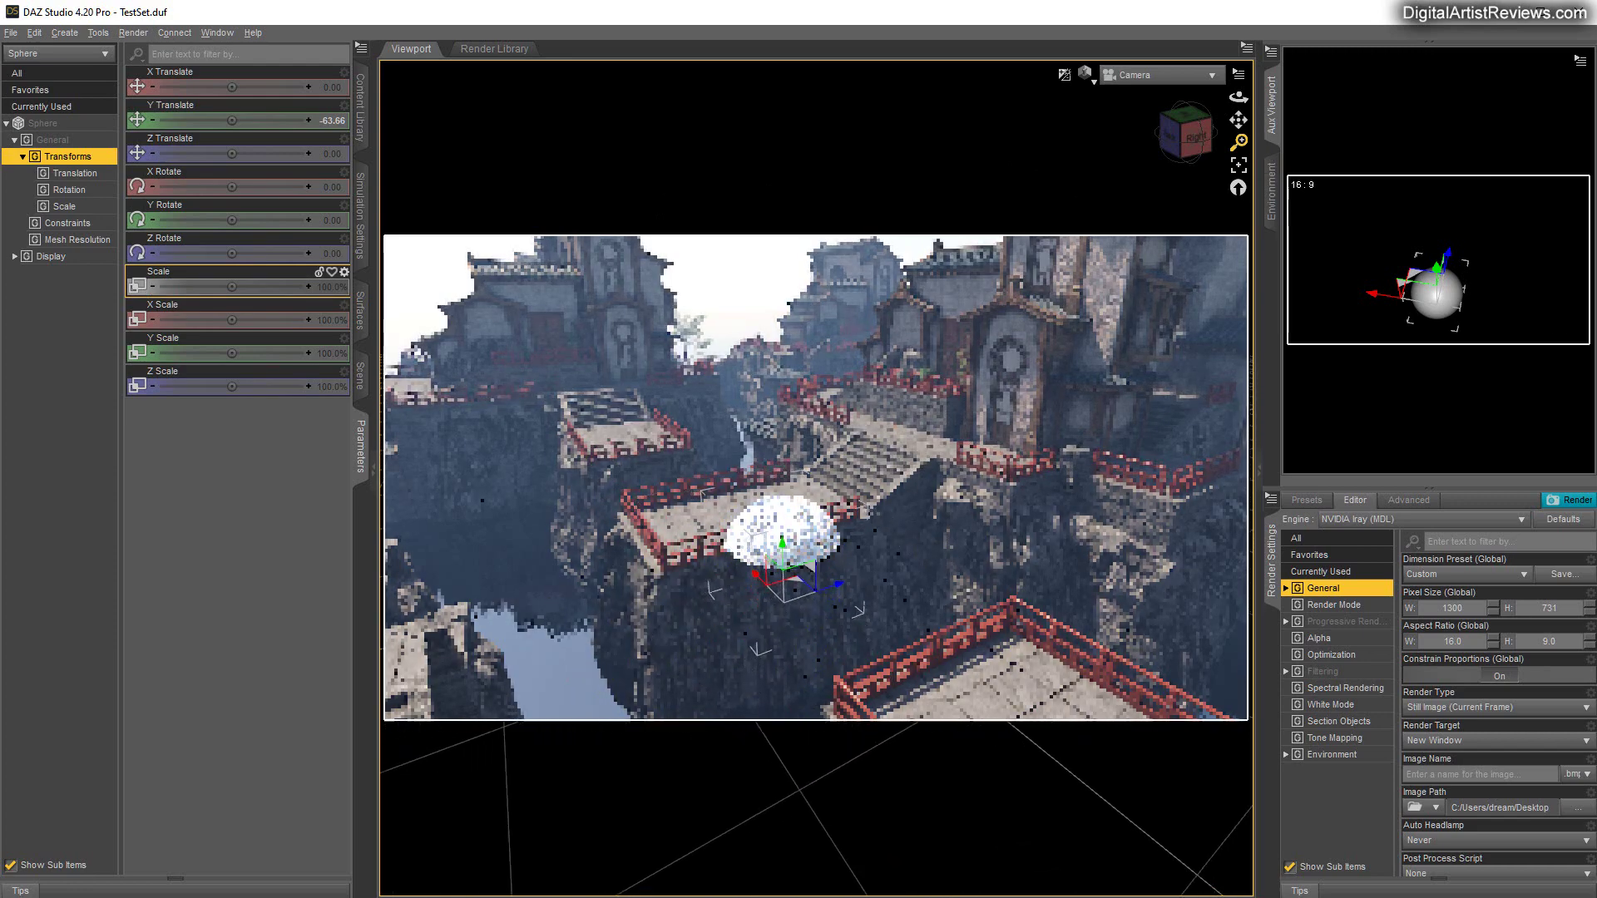
{"action": "mouse_move", "coordinate": [1239, 120]}
{"action": "left_mouse_down"}
{"action": "mouse_move", "coordinate": [1125, 203]}
{"action": "mouse_move", "coordinate": [1133, 238]}
{"action": "mouse_move", "coordinate": [1242, 123]}
{"action": "left_mouse_up"}
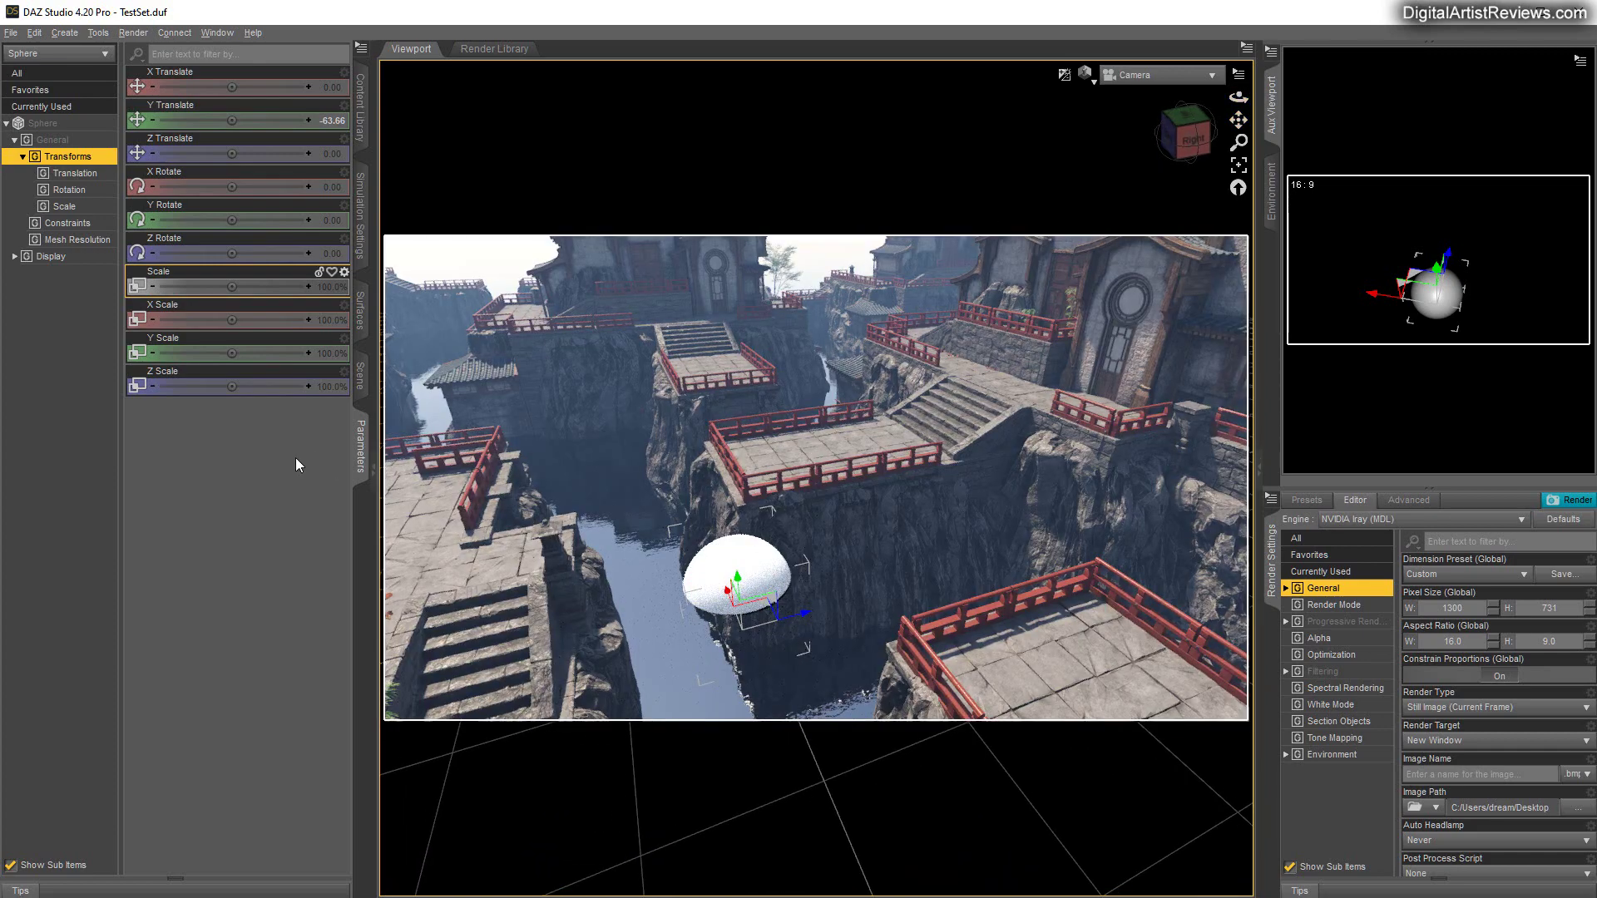
Apply the Temple Of The Sun 01 Water Reflections ON preset from the content library.
{"action": "left_click", "coordinate": [361, 108]}
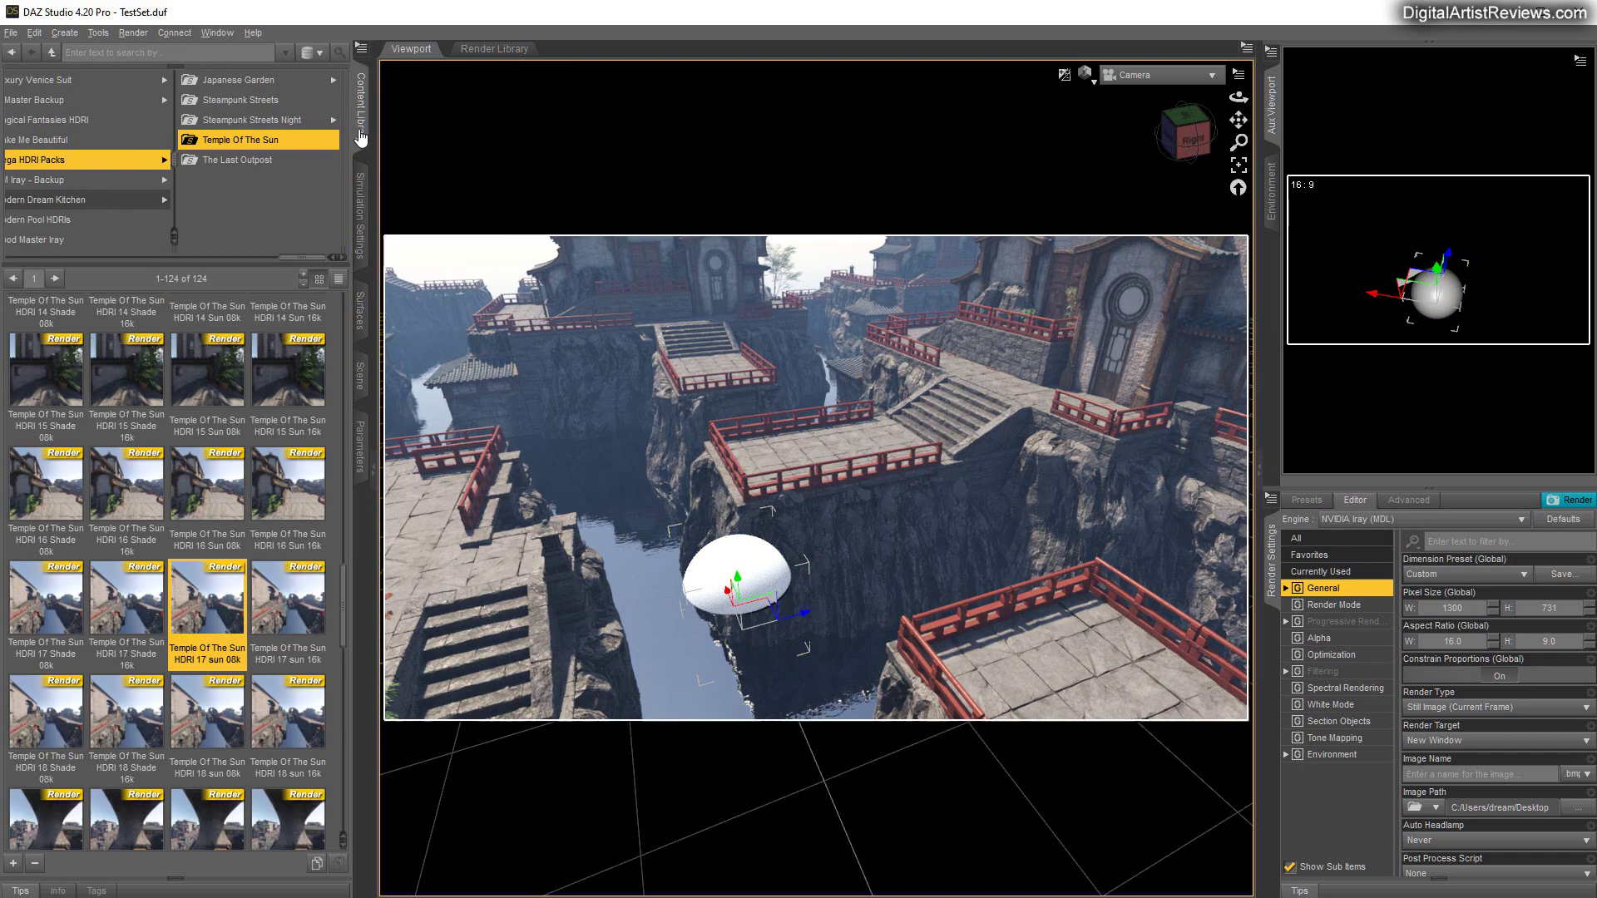
{"action": "scroll", "coordinate": [190, 407], "scroll_direction": "up", "scroll_amount": 10}
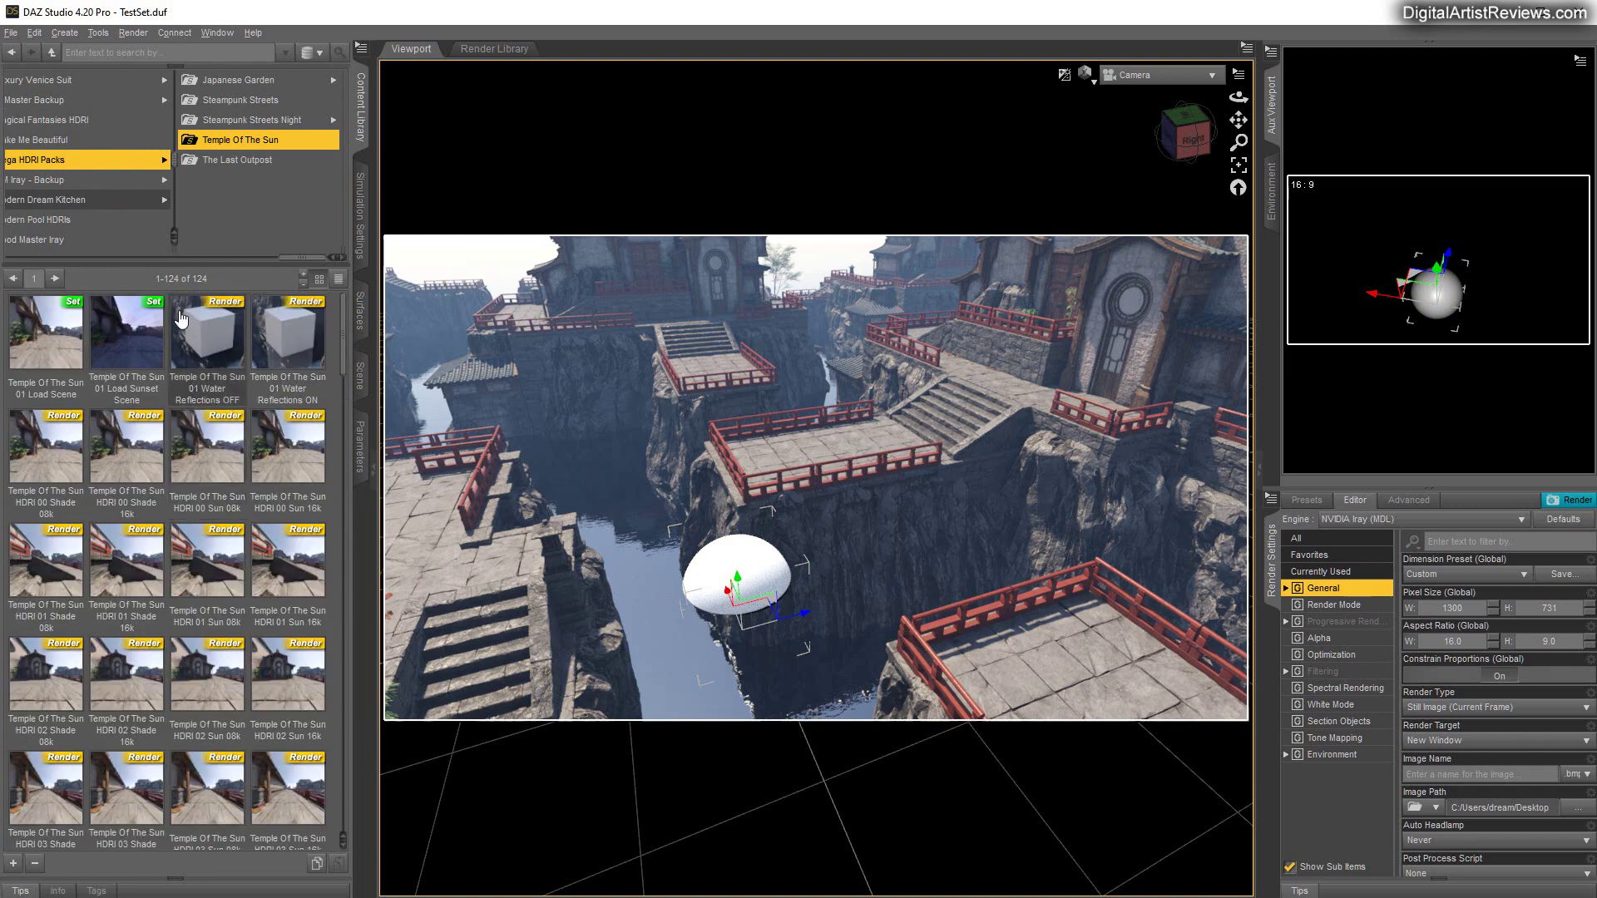
{"action": "double_click", "coordinate": [287, 347]}
{"action": "mouse_move", "coordinate": [251, 462]}
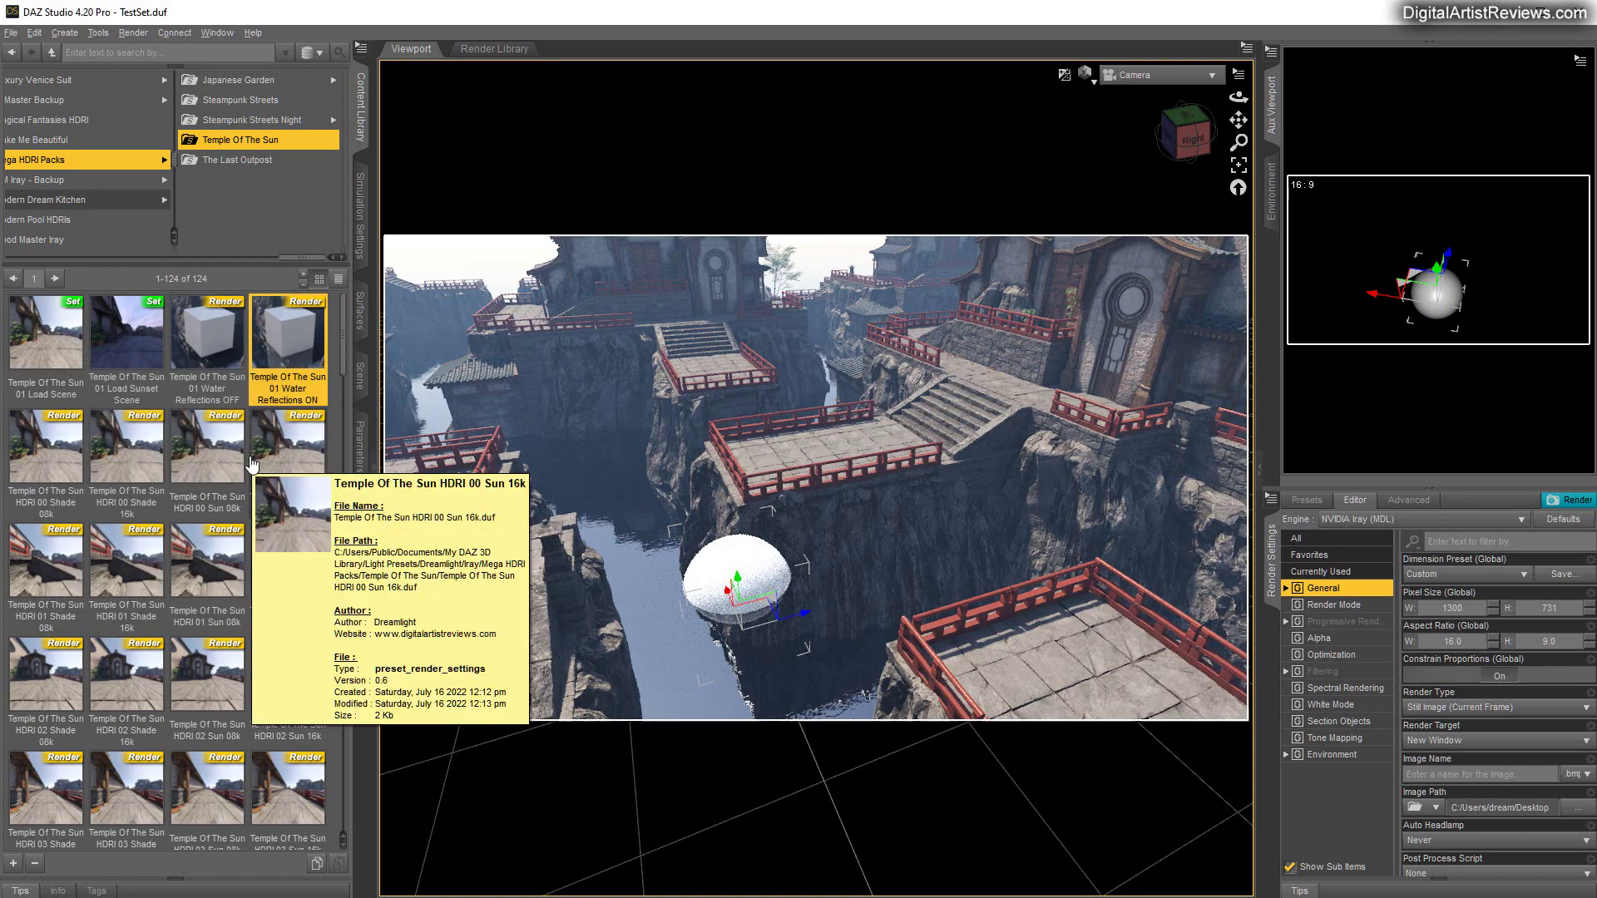